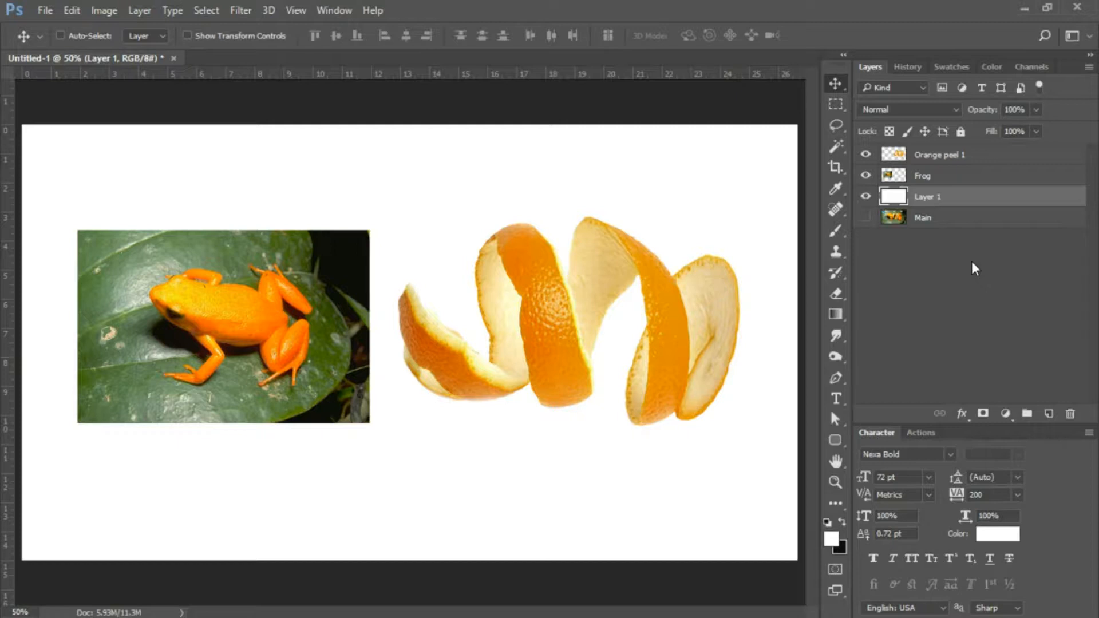
- Hide the Orange peel 1 layer and convert the Frog layer to a smart object
{"action": "left_click", "coordinate": [933, 180]}
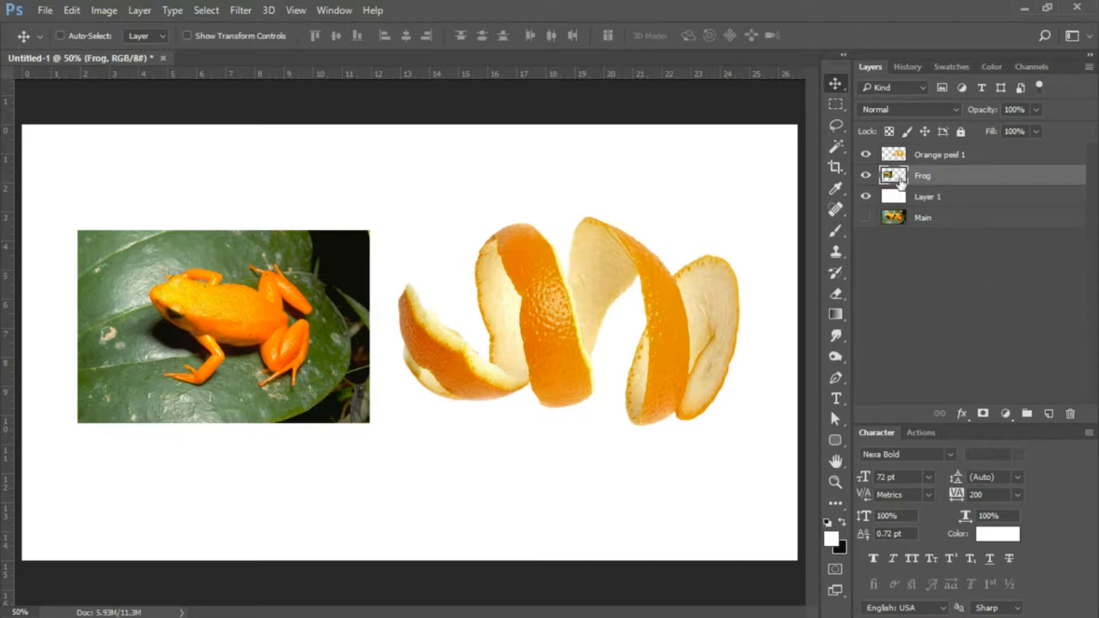
{"action": "left_click", "coordinate": [865, 155]}
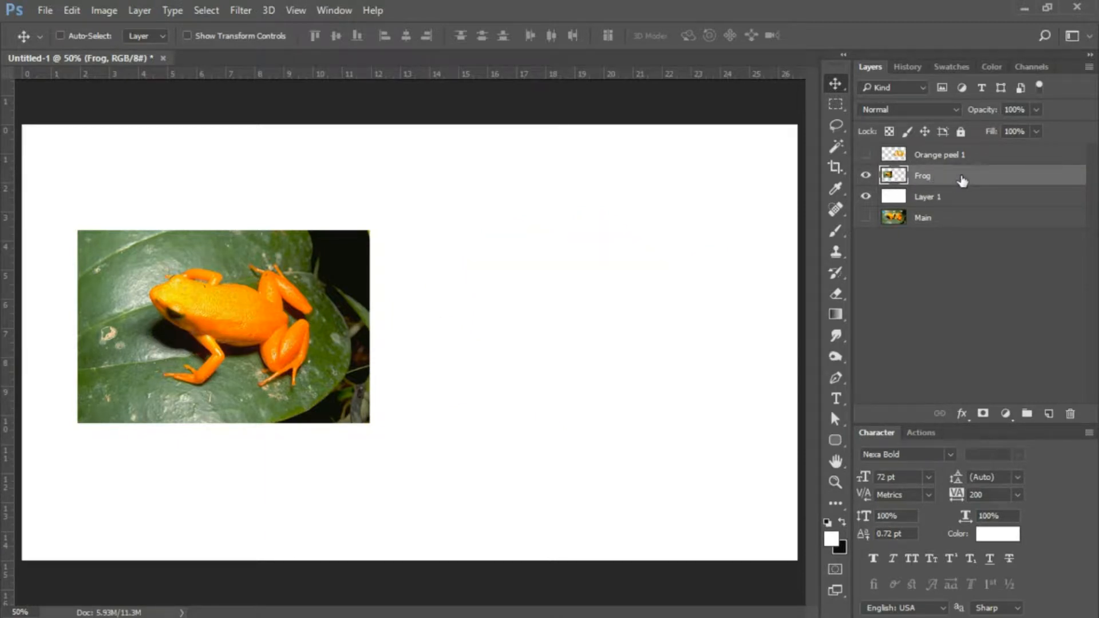
{"action": "right_click", "coordinate": [962, 178]}
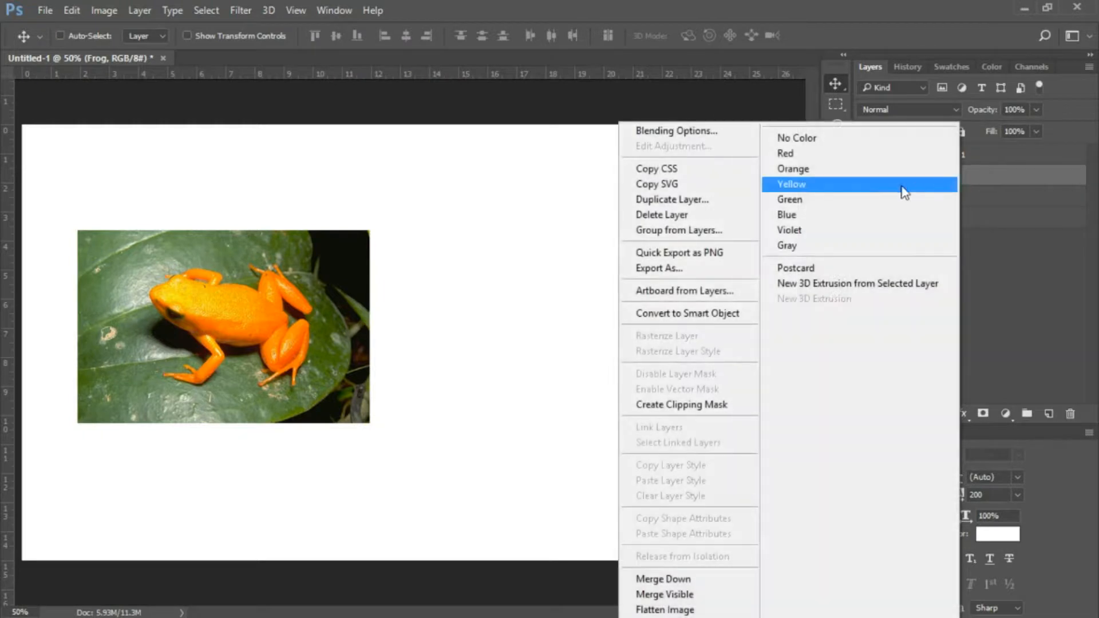
{"action": "left_click", "coordinate": [722, 313]}
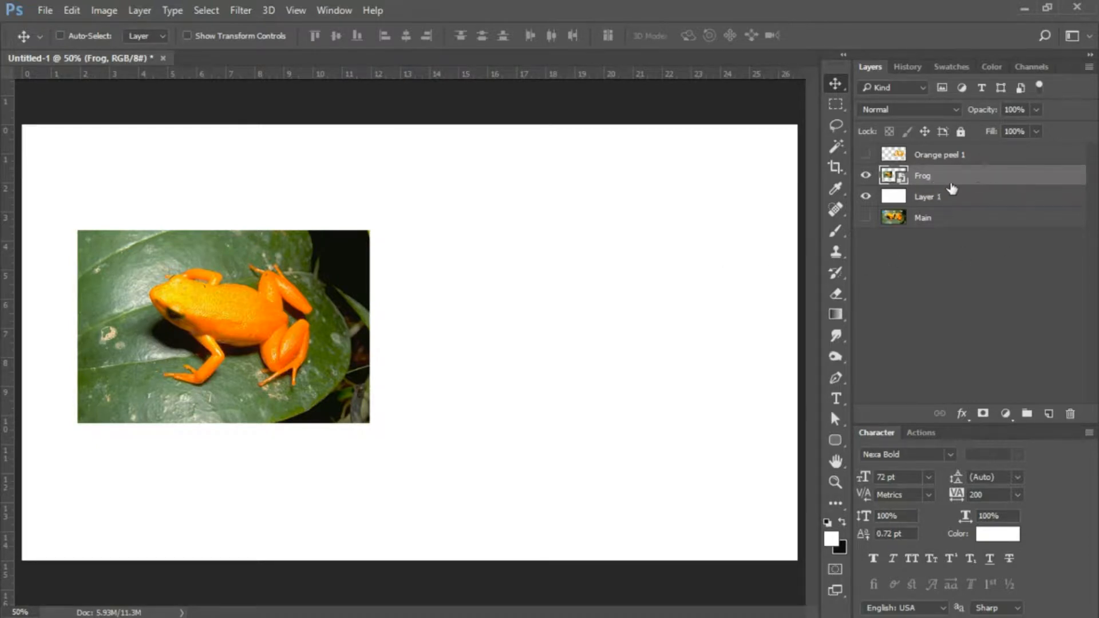
- Move the Frog image to the canvas's upper-left corner and scale it to about 228% so it fills the canvas height
{"action": "key", "text": "ctrl+t"}
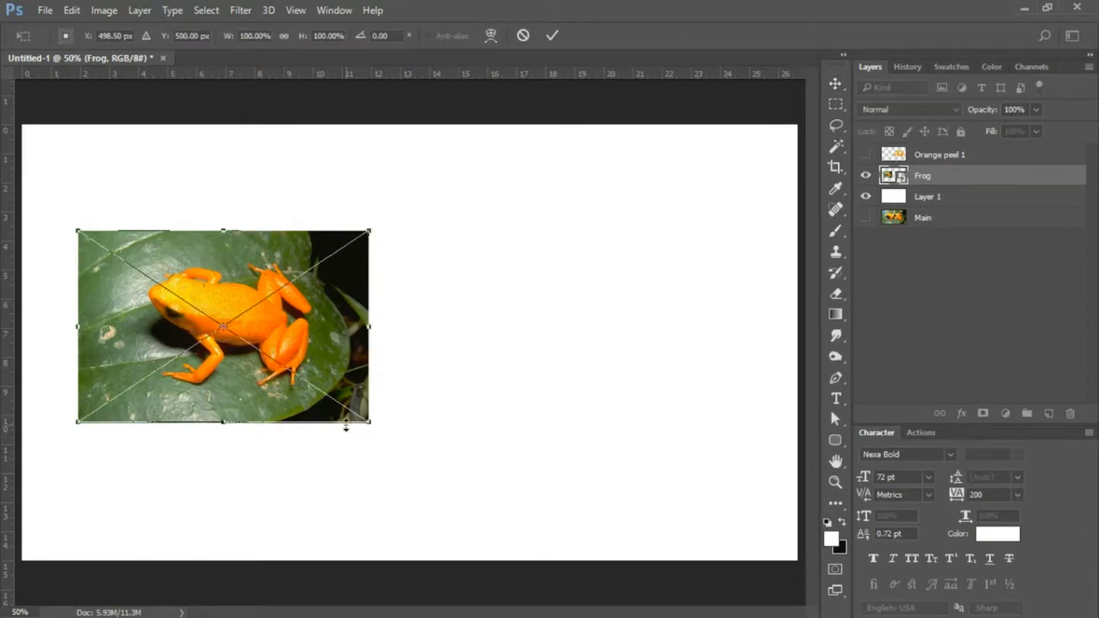
{"action": "left_click_drag", "start_coordinate": [273, 332], "coordinate": [215, 225]}
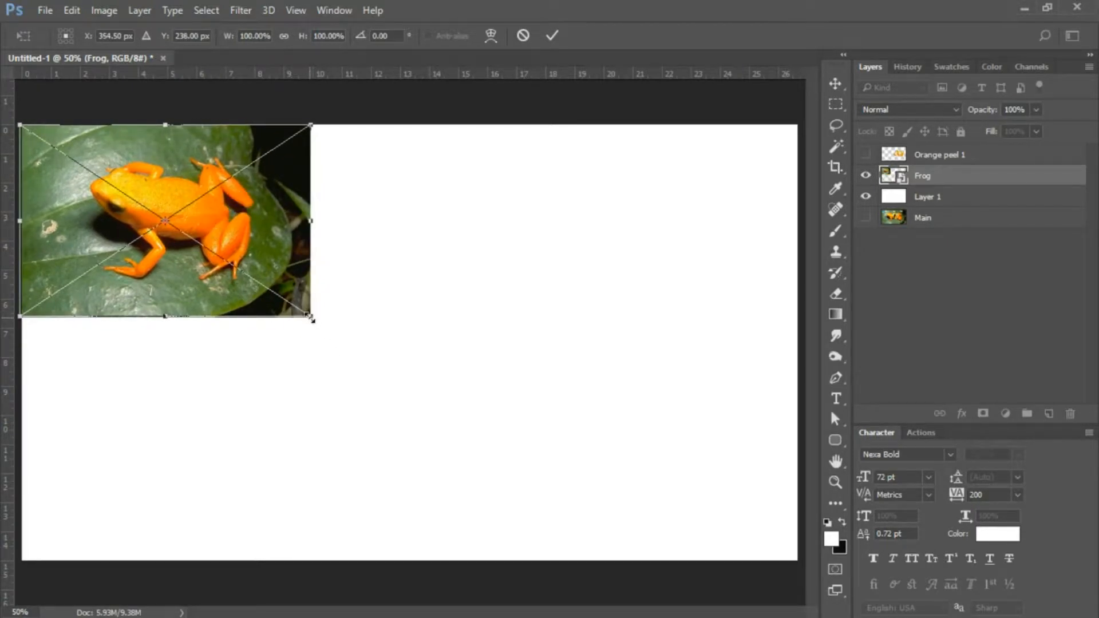
{"action": "left_click_drag", "start_coordinate": [315, 319], "coordinate": [700, 536]}
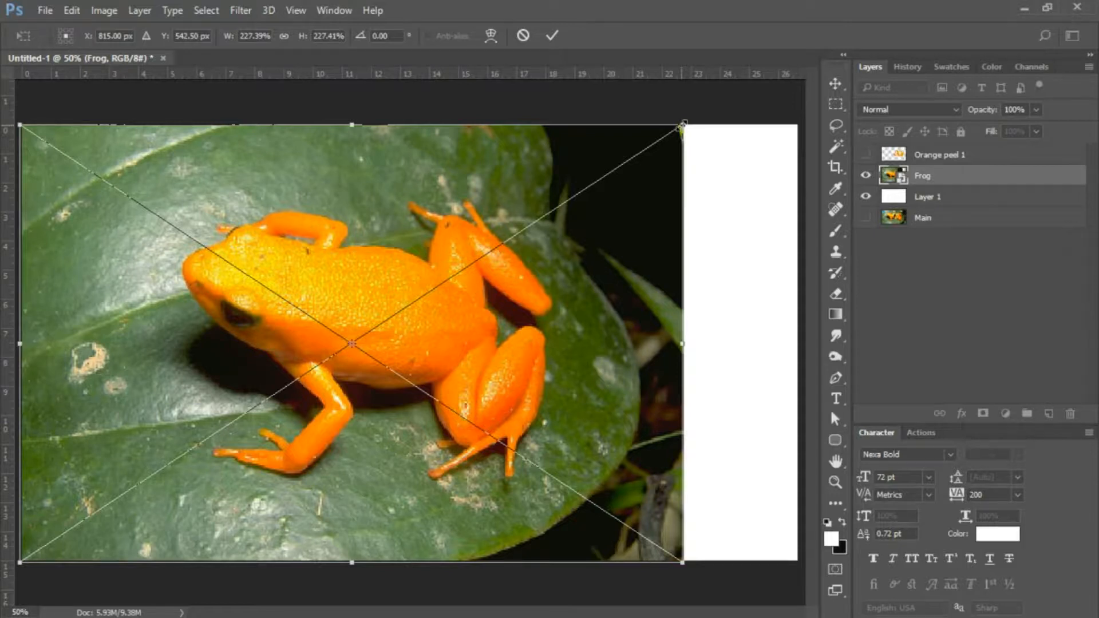
{"action": "left_click_drag", "start_coordinate": [683, 124], "coordinate": [685, 123]}
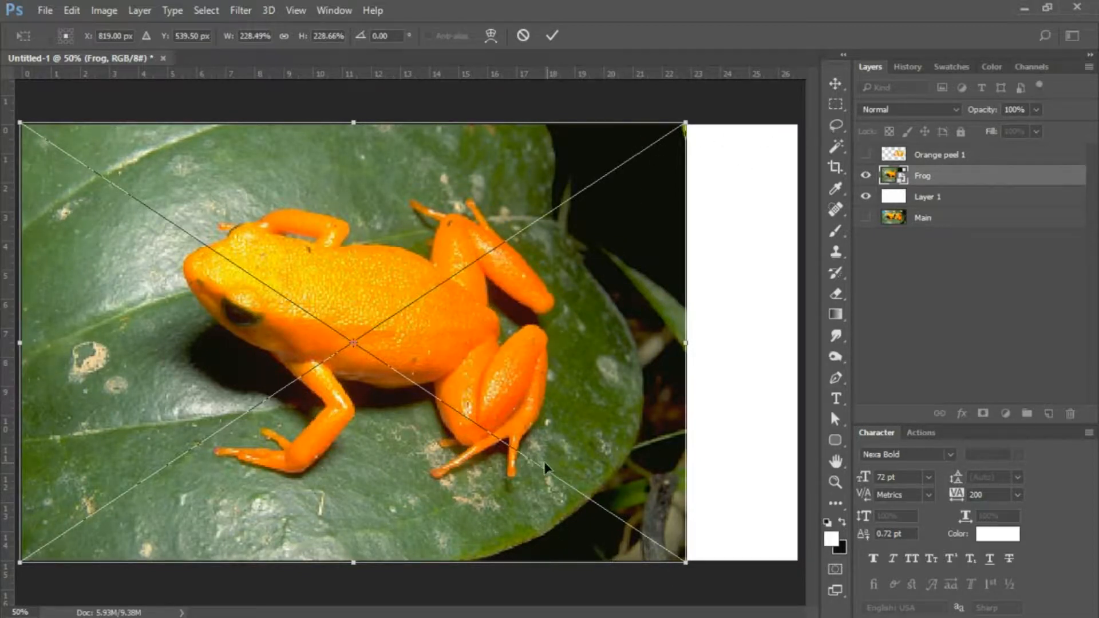
{"action": "key", "text": "Return"}
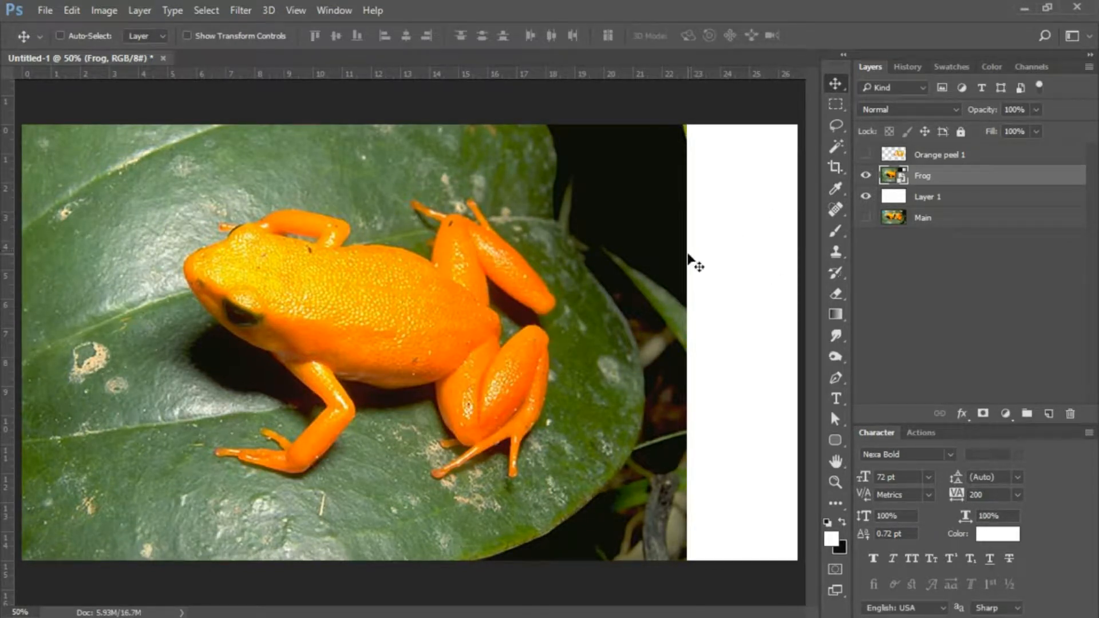
- Center the Frog layer horizontally on the canvas, using a temporary selection of the whole canvas
{"action": "key", "text": "ctrl+a"}
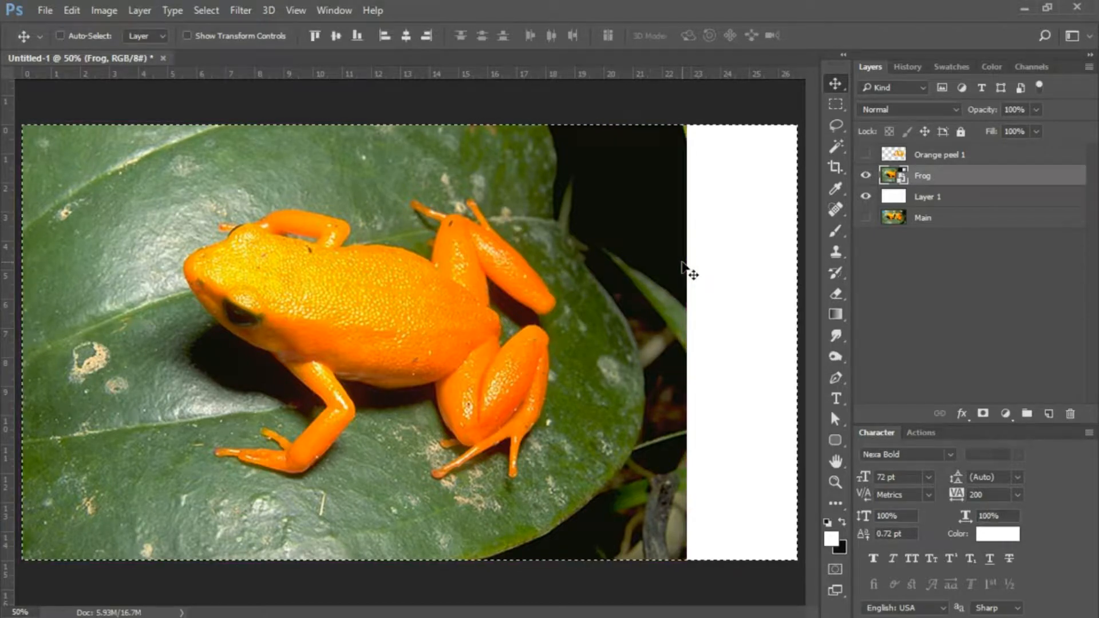
{"action": "left_click", "coordinate": [410, 38]}
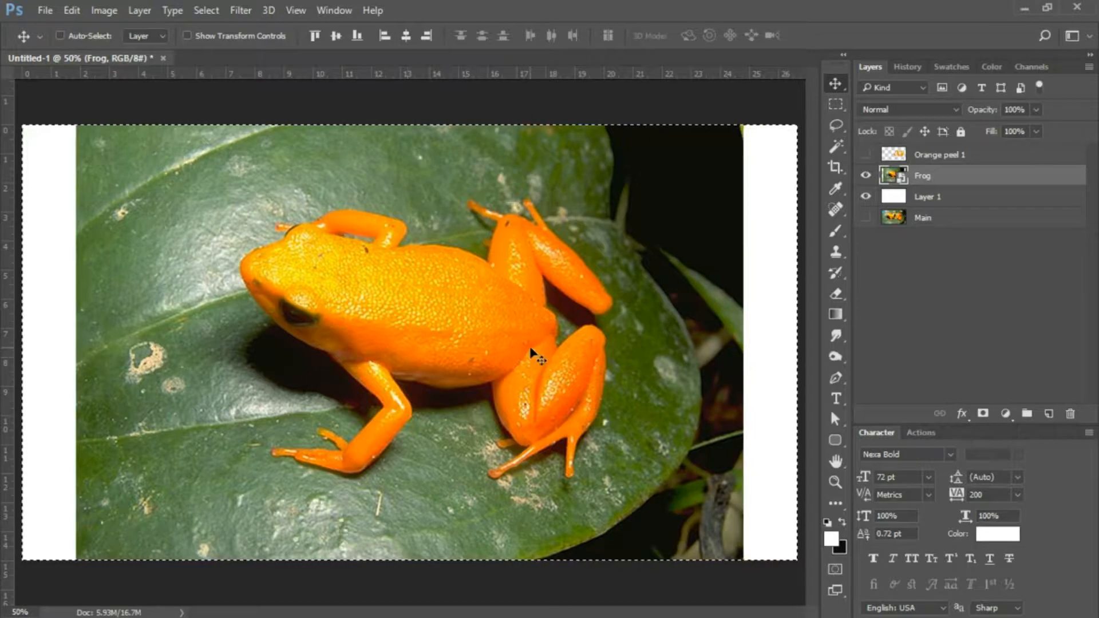
{"action": "key", "text": "ctrl+d"}
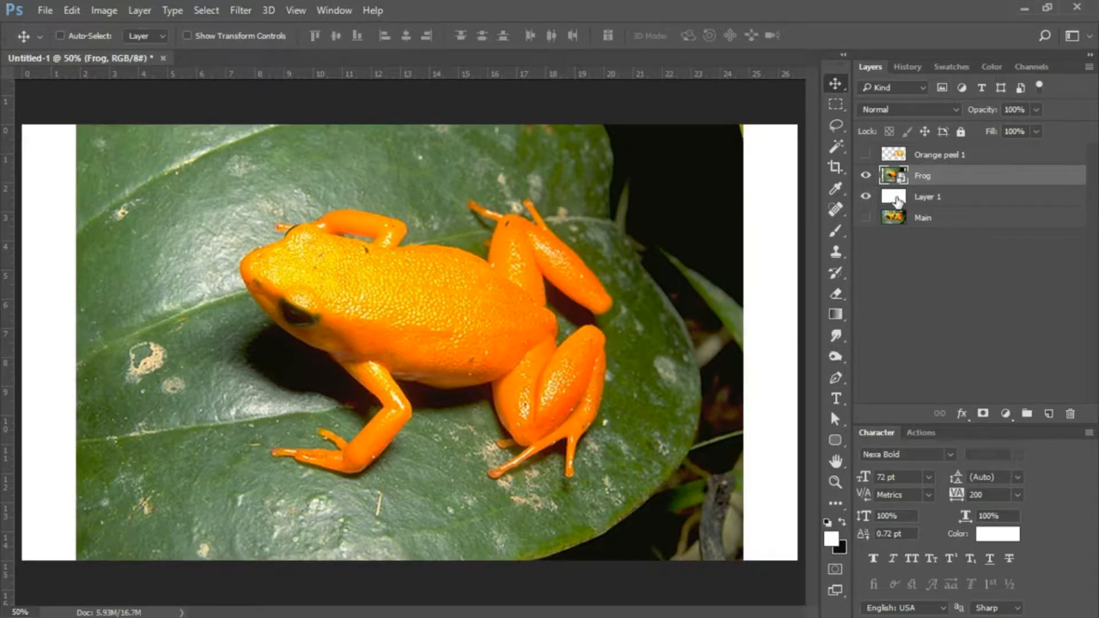
- Select the frog photo's head side up to the middle of the body with a rectangular marquee and copy it to a new layer
{"action": "left_click", "coordinate": [831, 106]}
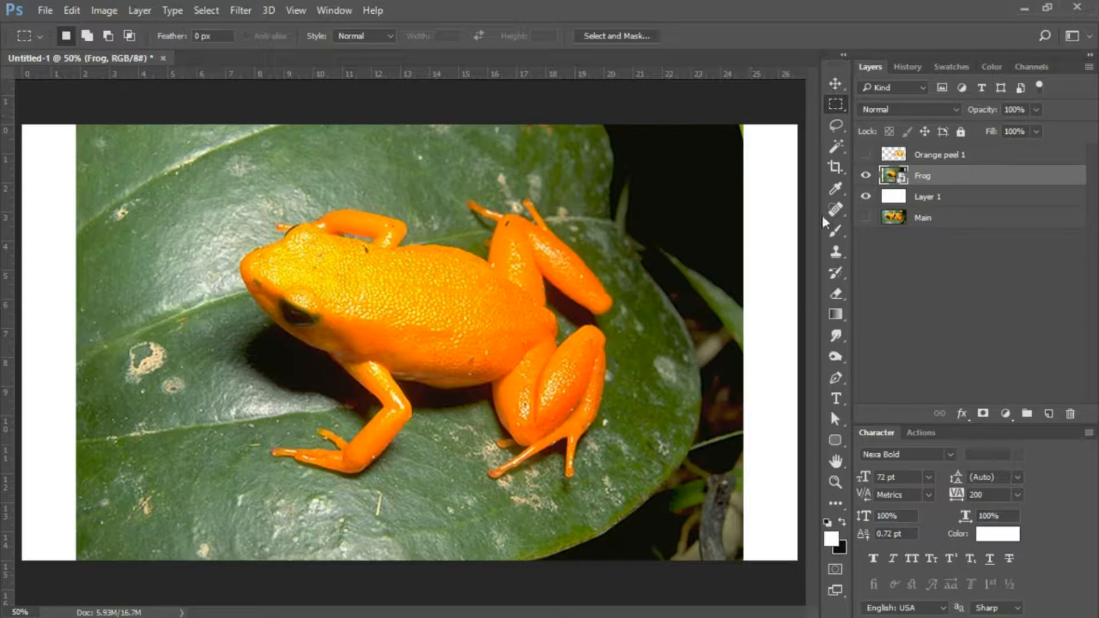
{"action": "left_click_drag", "start_coordinate": [54, 122], "coordinate": [434, 586]}
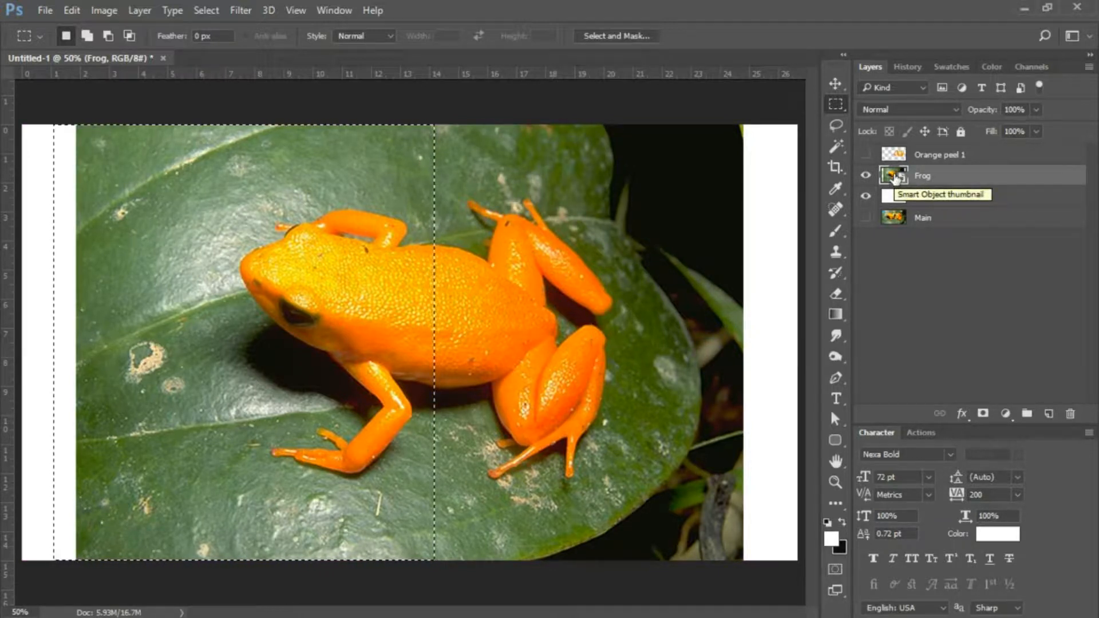
{"action": "key", "text": "ctrl+j"}
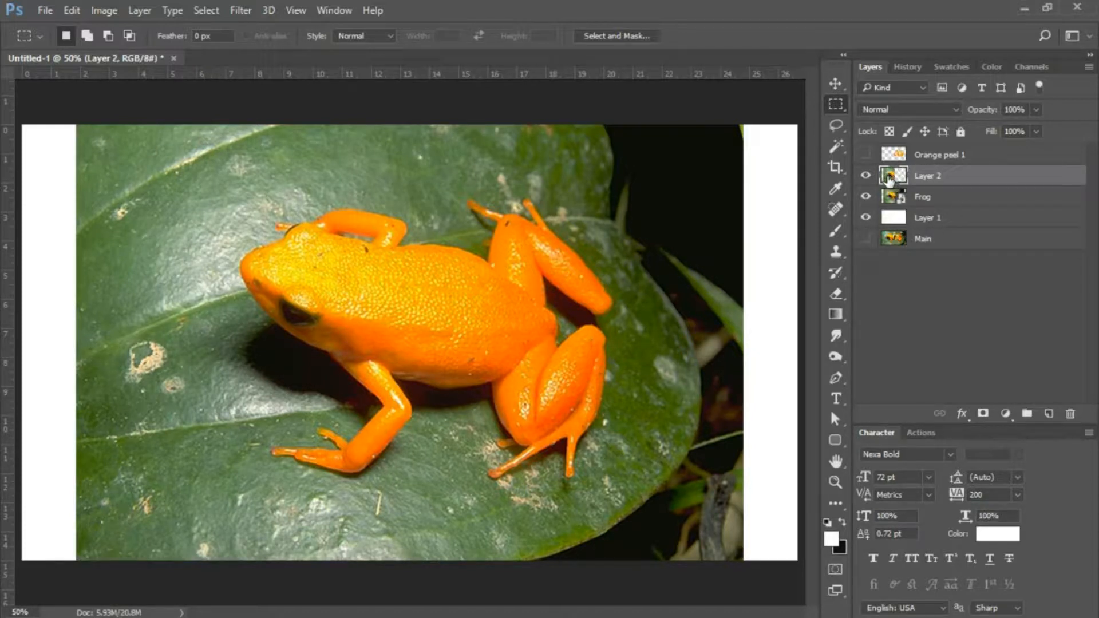
- Rasterize the Frog layer and delete the area covered by Layer 2 from it, then check each half separately
{"action": "left_click", "coordinate": [889, 179], "text": "ctrl"}
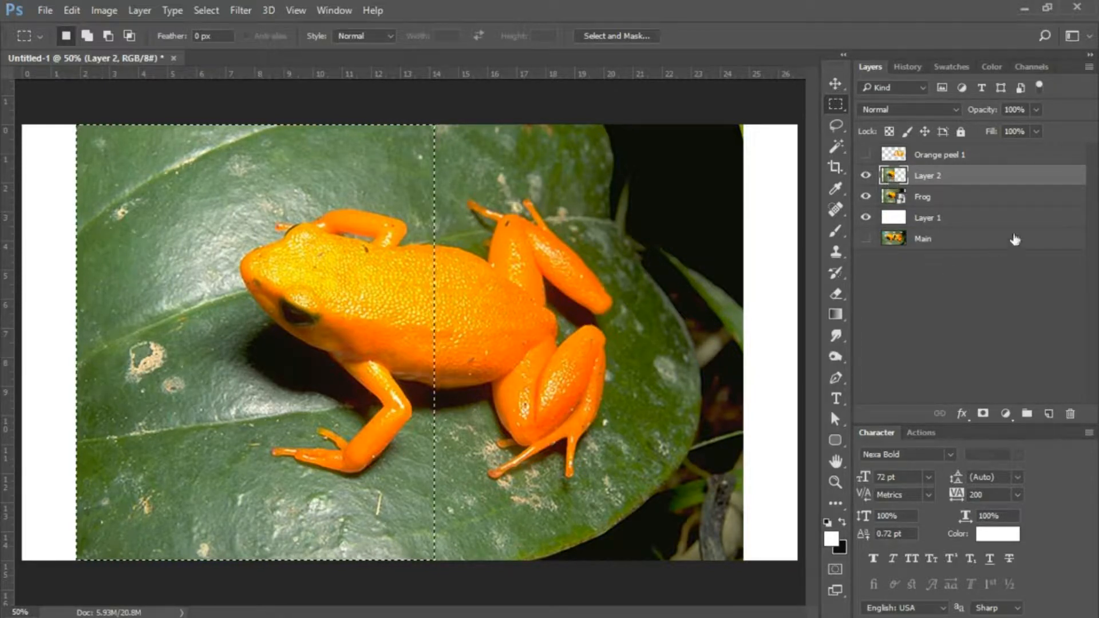
{"action": "left_click", "coordinate": [967, 198]}
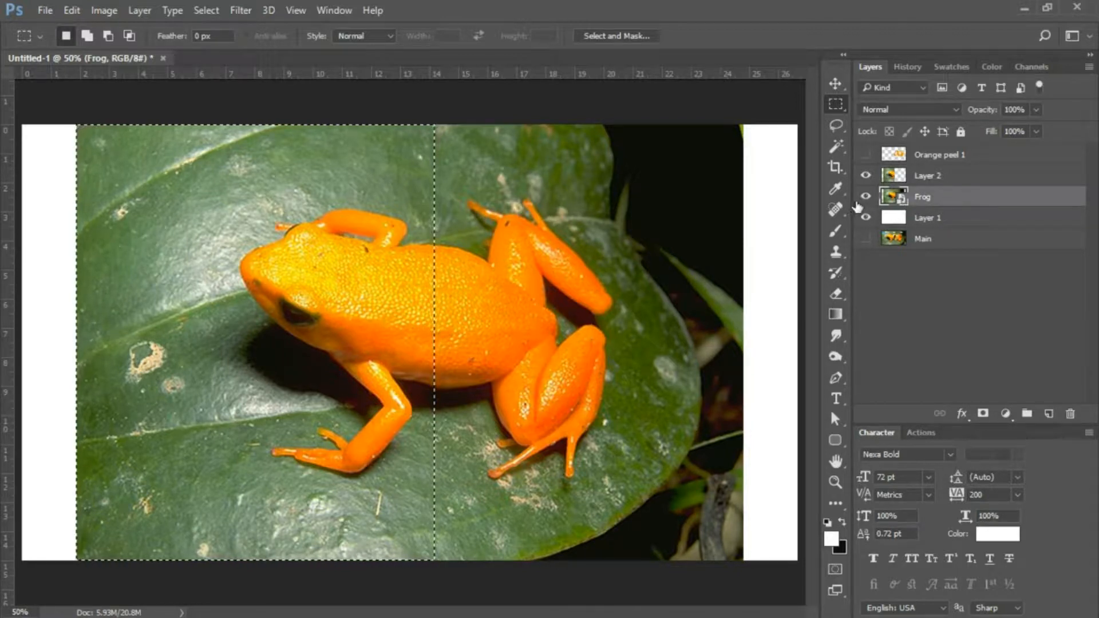
{"action": "key", "text": "Delete"}
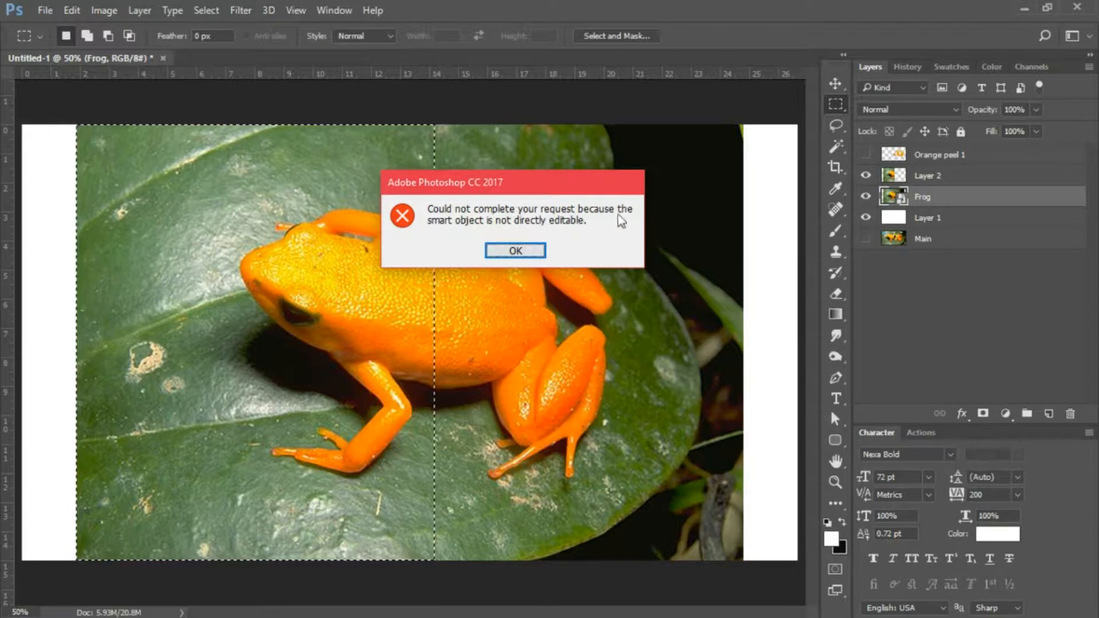
{"action": "left_click", "coordinate": [516, 251]}
{"action": "right_click", "coordinate": [926, 202]}
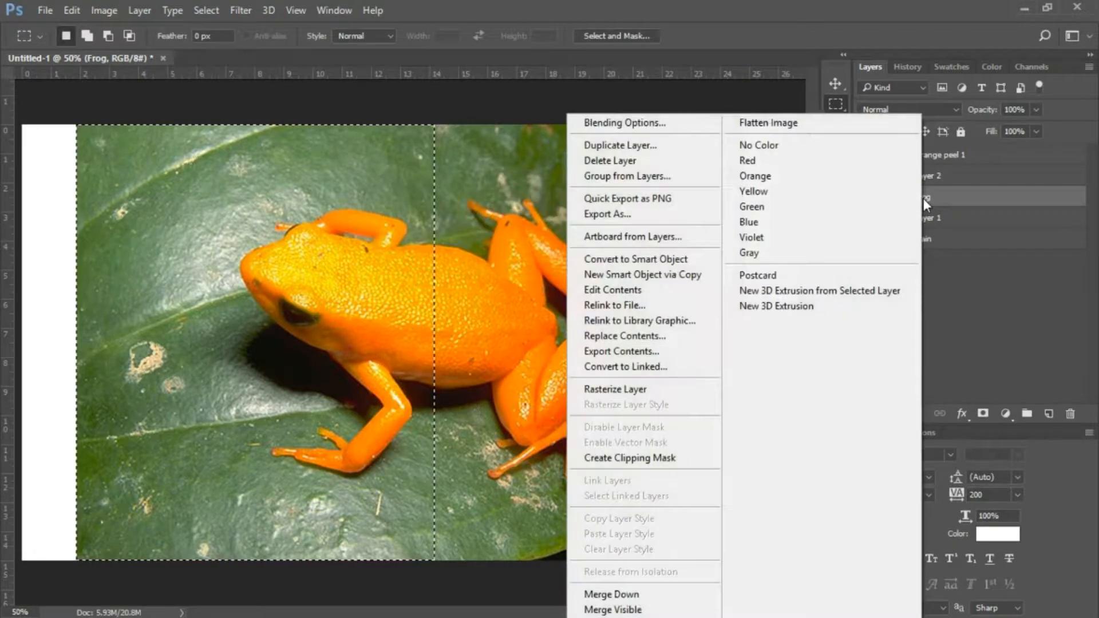
{"action": "left_click", "coordinate": [628, 390]}
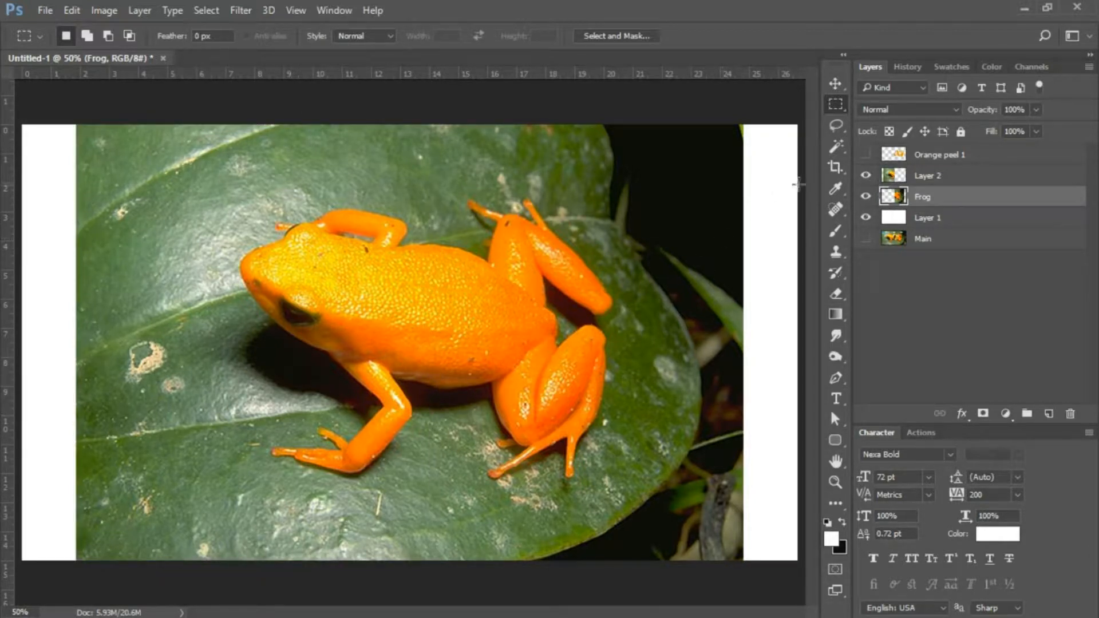
{"action": "left_click", "coordinate": [865, 176]}
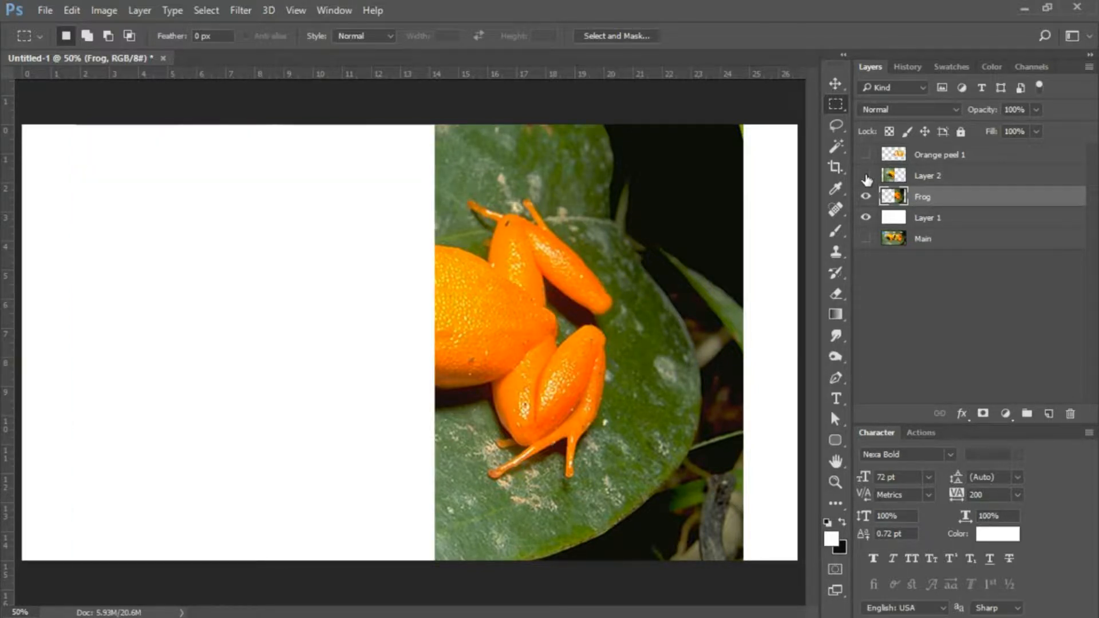
{"action": "left_click", "coordinate": [866, 175]}
{"action": "left_click", "coordinate": [865, 196]}
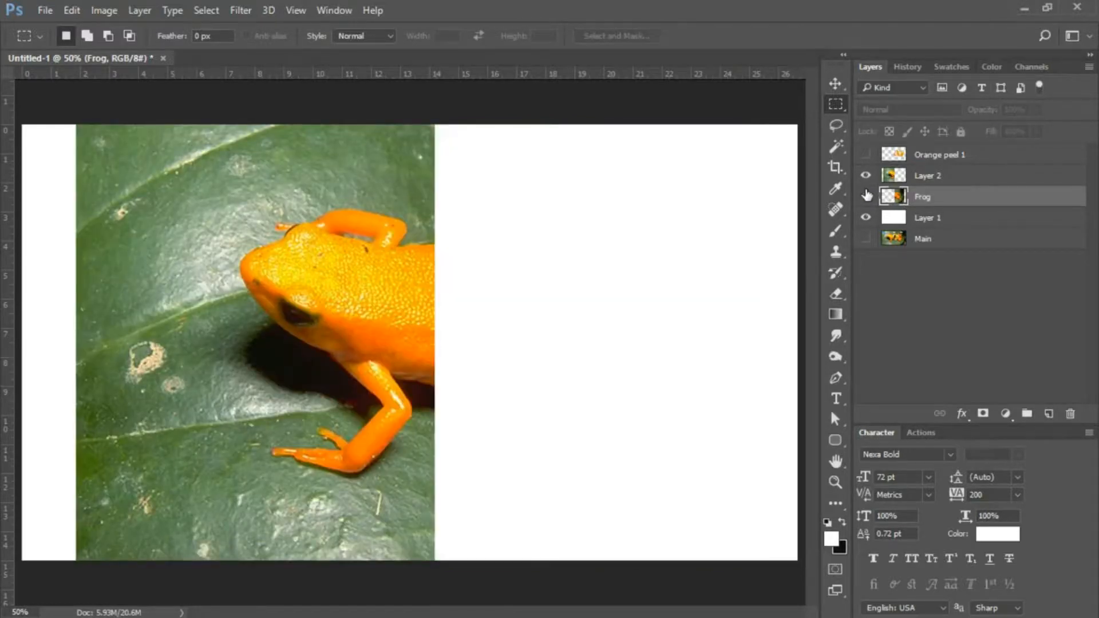
{"action": "left_click", "coordinate": [866, 196]}
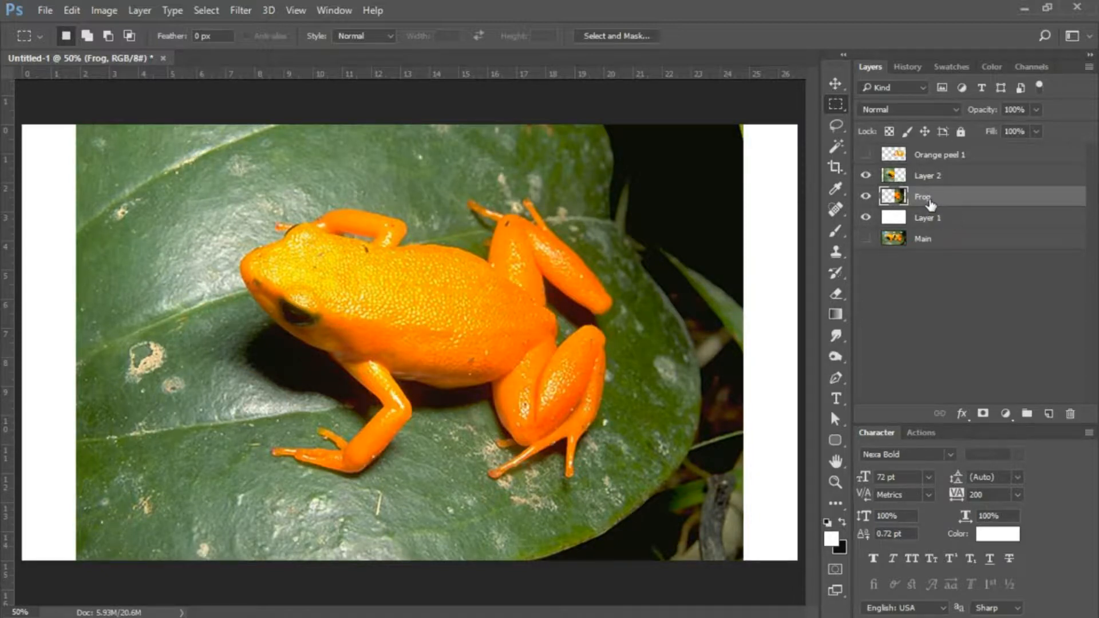
- Move the frog's rear half horizontally away from the head half until it reaches the canvas's right edge
{"action": "left_click", "coordinate": [835, 84]}
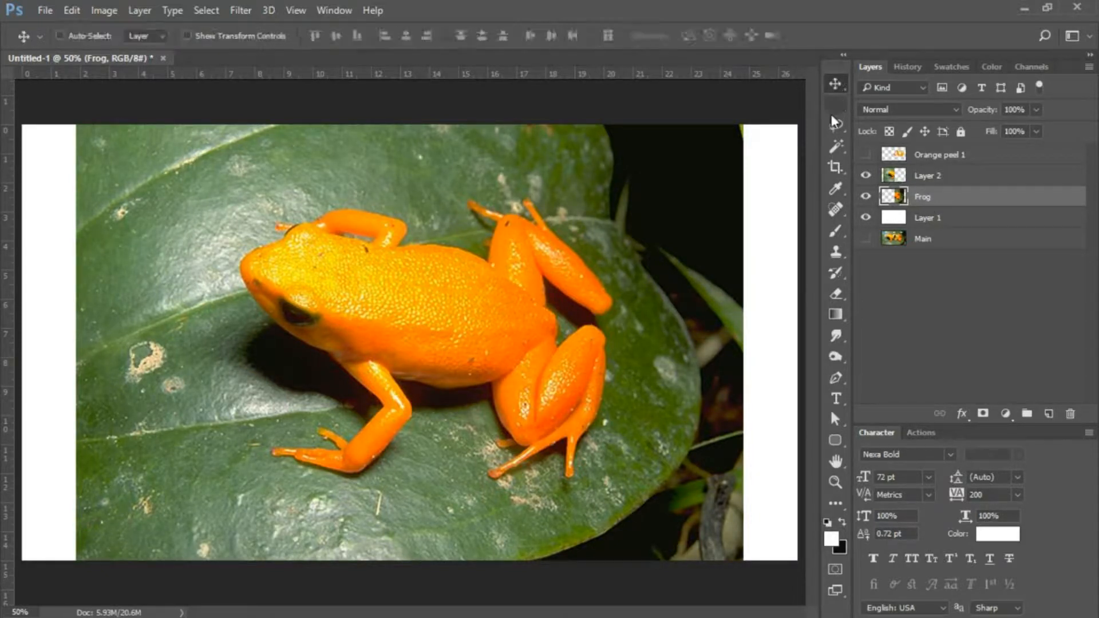
{"action": "left_click_drag", "start_coordinate": [620, 291], "coordinate": [677, 292]}
{"action": "left_click_drag", "start_coordinate": [667, 292], "coordinate": [684, 292]}
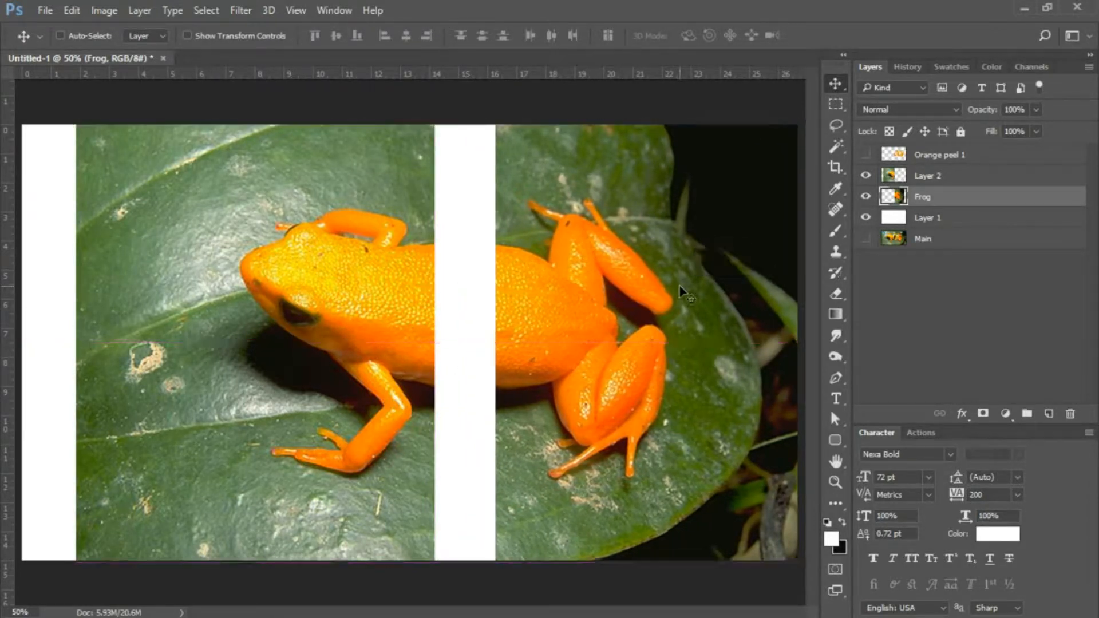
- Rename Layer 2 to "left half" and move it to the canvas's left edge
{"action": "left_click", "coordinate": [926, 179]}
{"action": "double_click", "coordinate": [928, 176]}
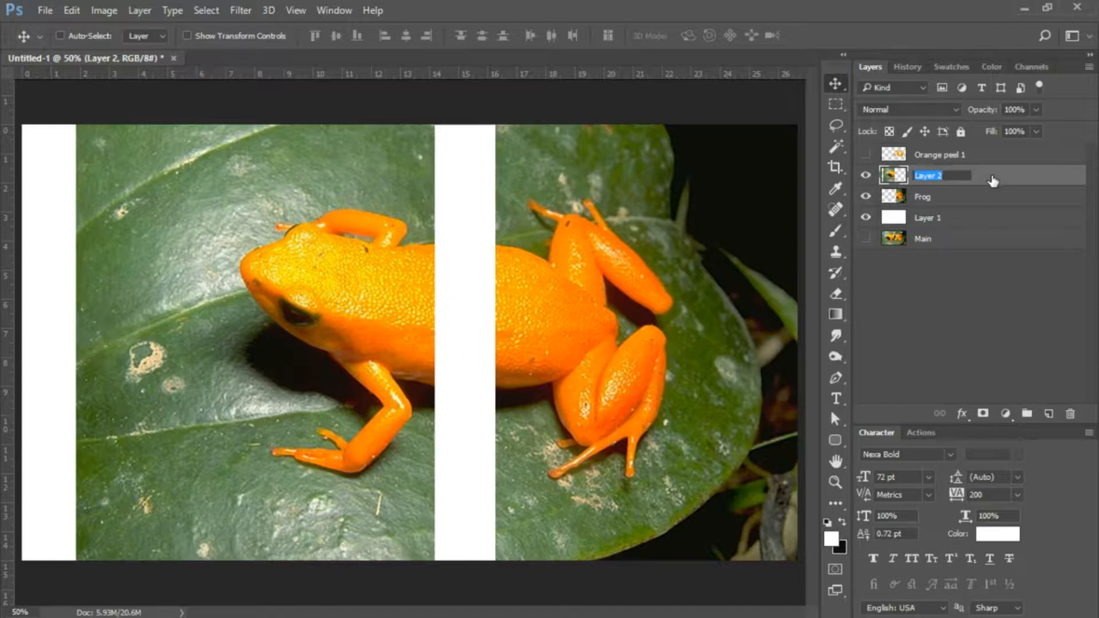
{"action": "type", "text": "left half"}
{"action": "key", "text": "Return"}
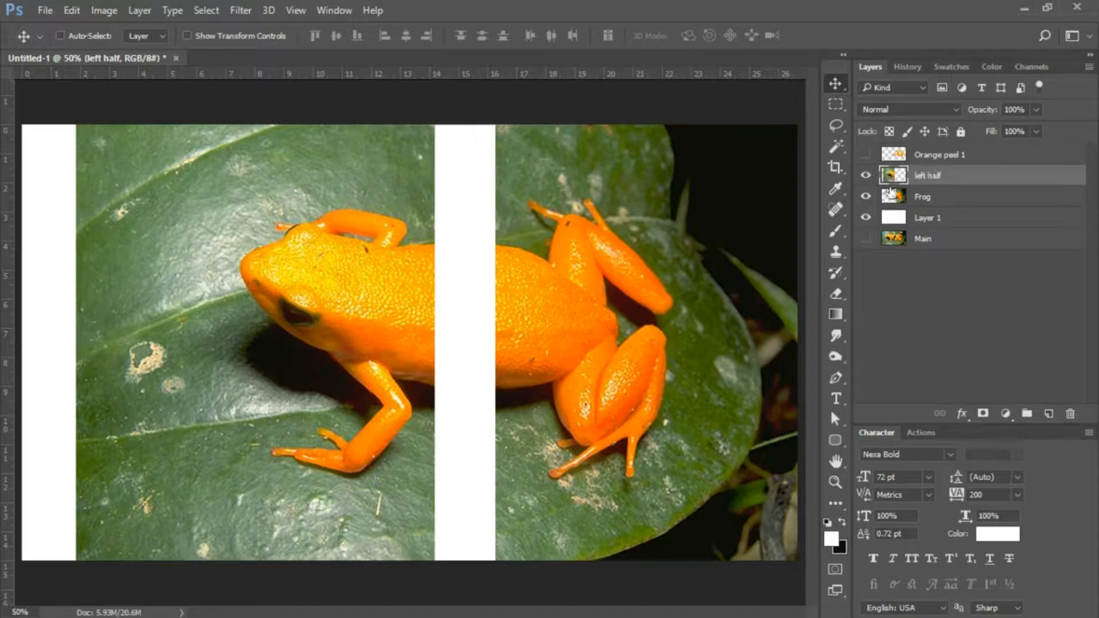
{"action": "left_click_drag", "start_coordinate": [285, 279], "coordinate": [231, 262]}
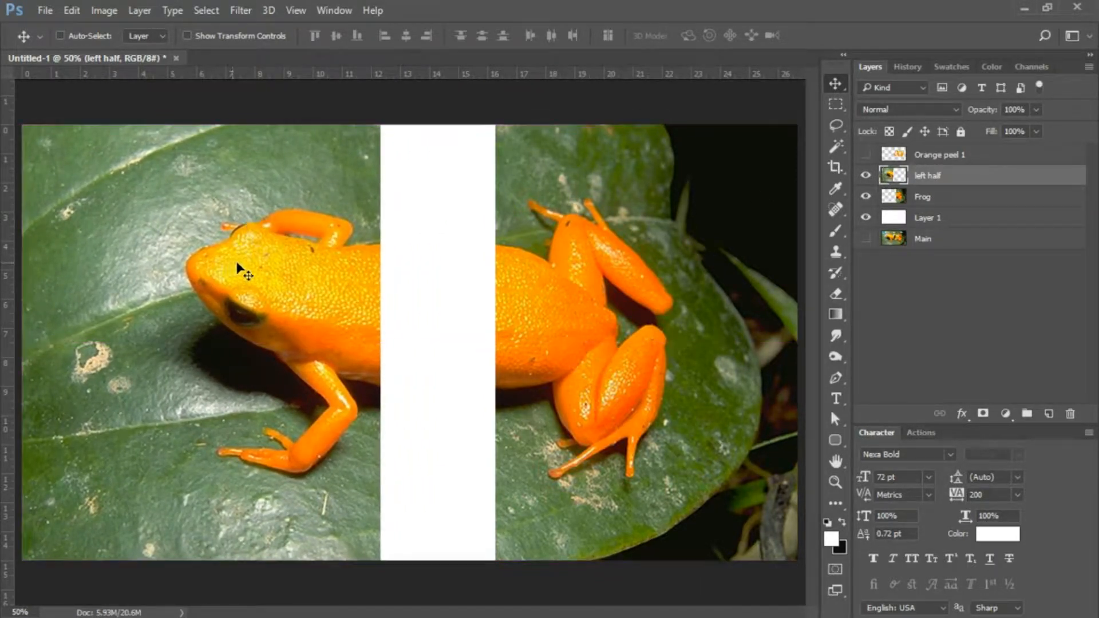
- Hide the white Layer 1 and stamp the two visible frog halves into a new merged layer above left half
{"action": "left_click", "coordinate": [944, 201]}
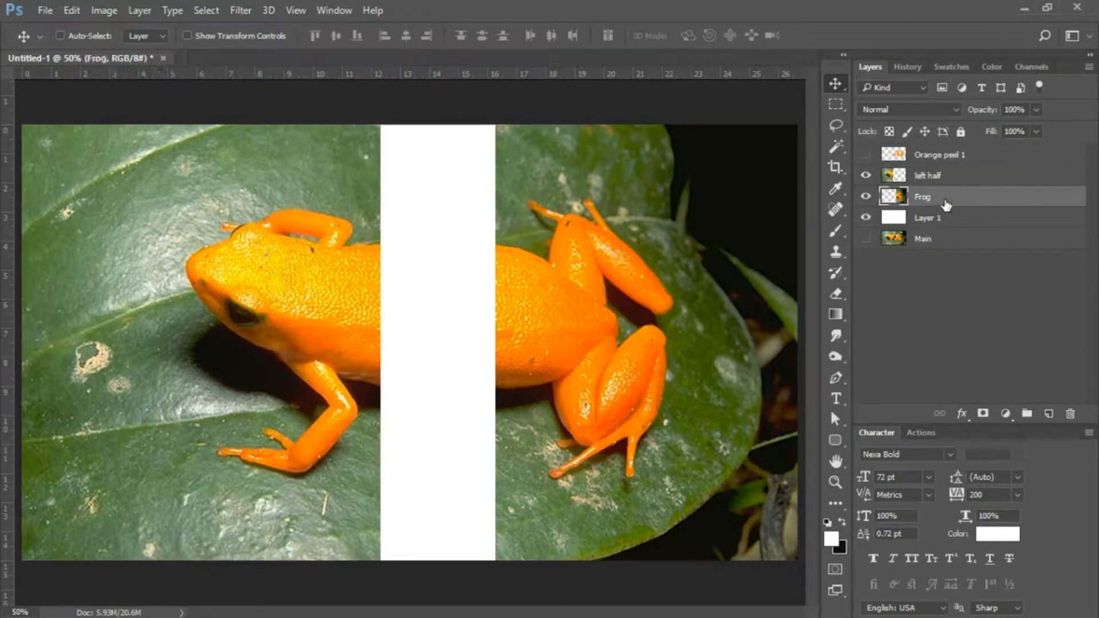
{"action": "left_click", "coordinate": [865, 217]}
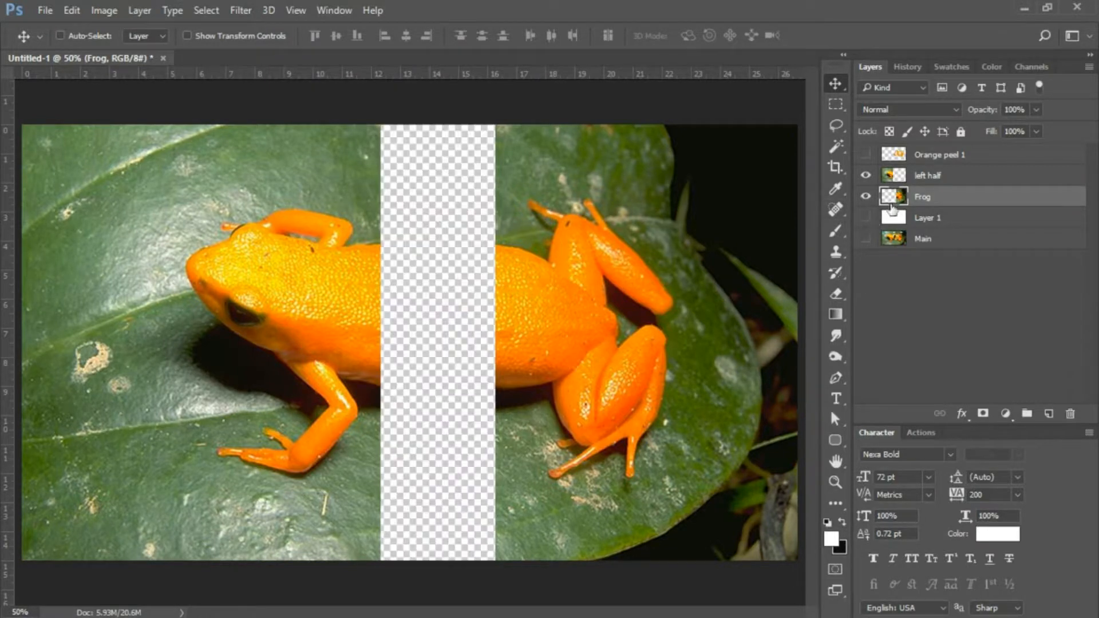
{"action": "left_click", "coordinate": [948, 177]}
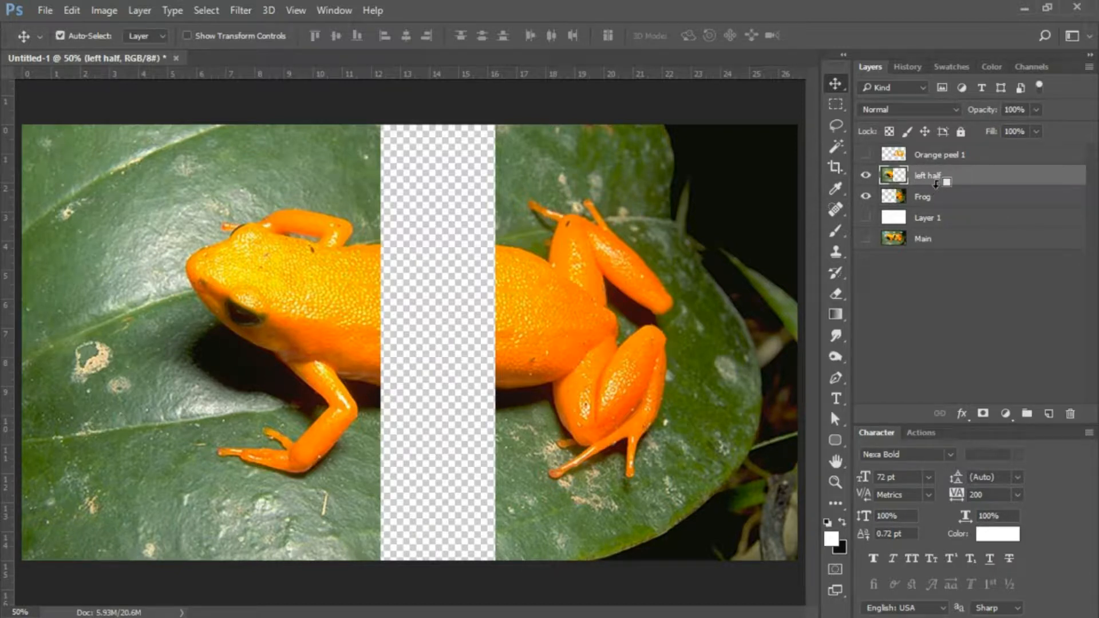
{"action": "key", "text": "ctrl+shift+alt+e"}
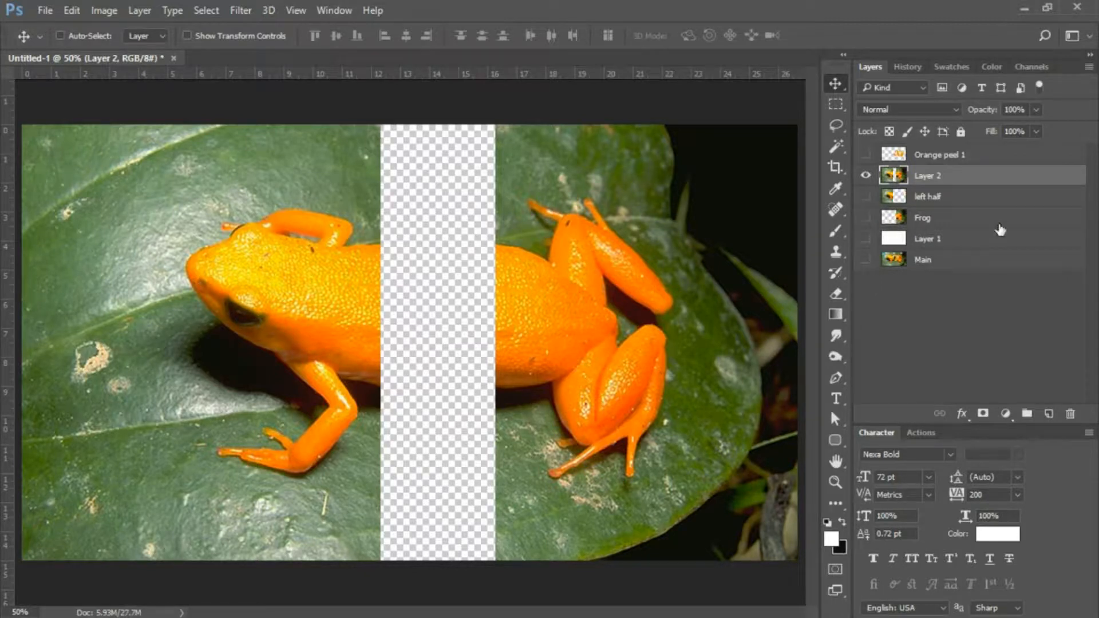
- Delete the separate left half and Frog layers and show the white Layer 1 beneath the merged layer
{"action": "left_click", "coordinate": [945, 217]}
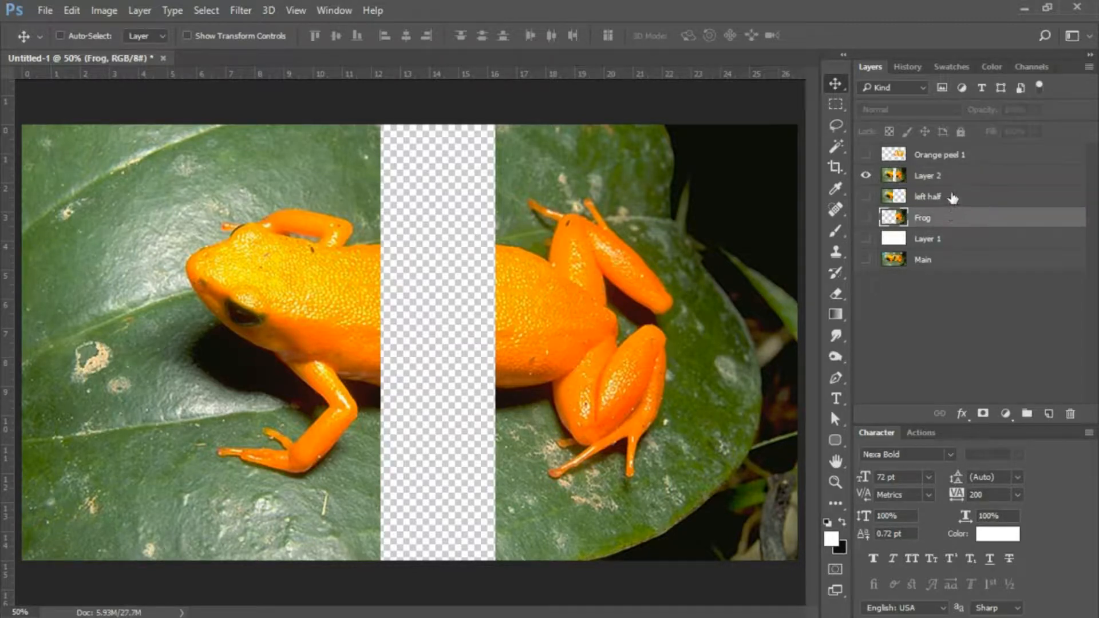
{"action": "left_click", "coordinate": [947, 197], "text": "ctrl"}
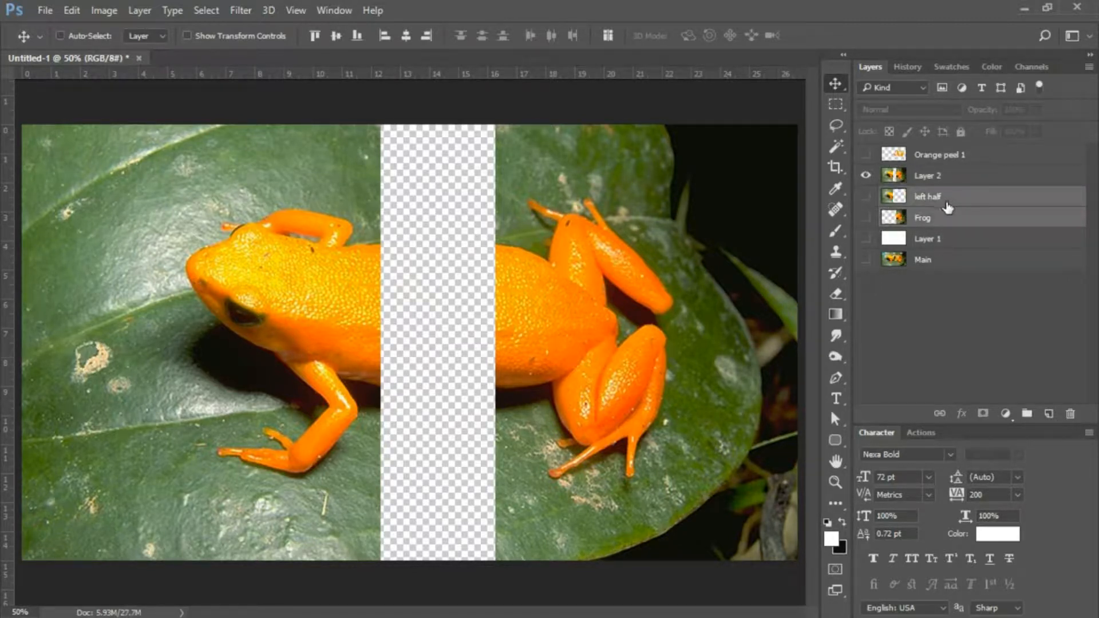
{"action": "right_click", "coordinate": [954, 207]}
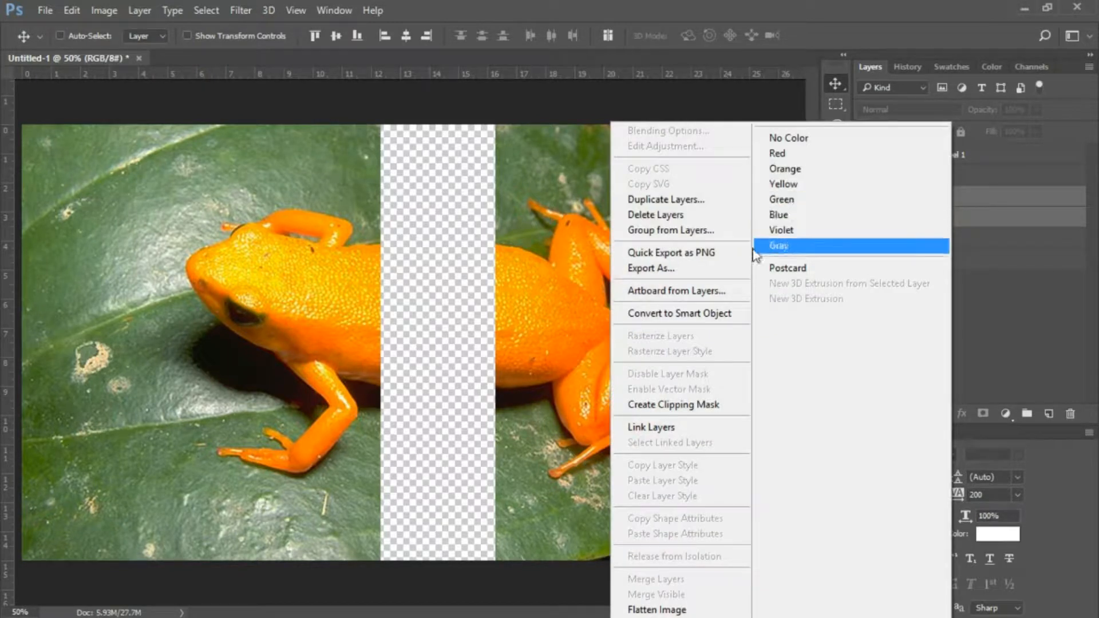
{"action": "left_click", "coordinate": [690, 215]}
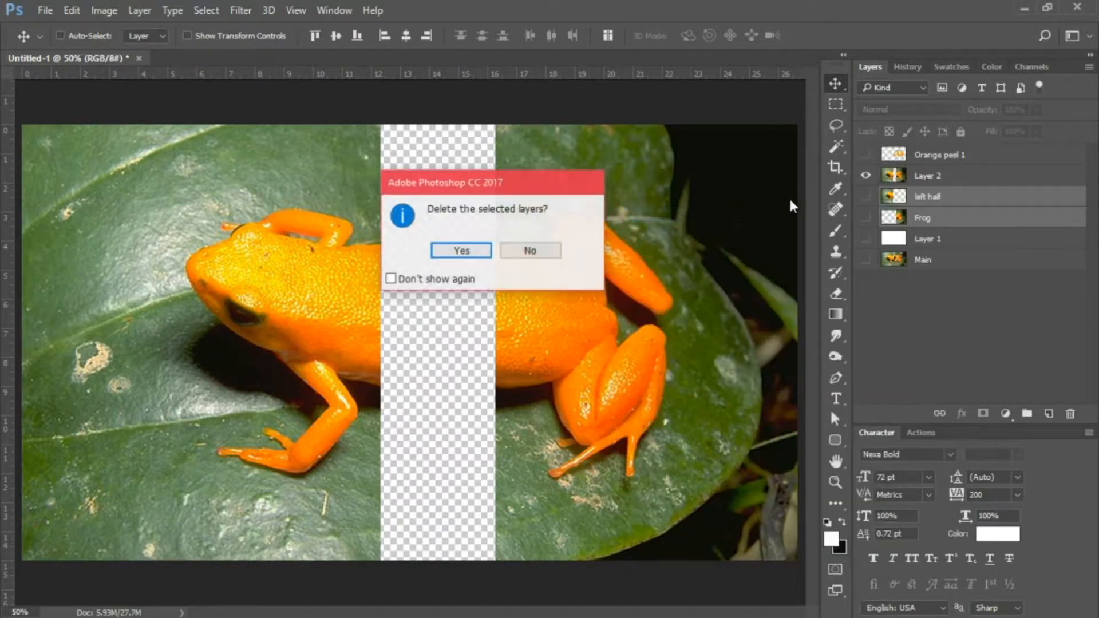
{"action": "left_click", "coordinate": [458, 251]}
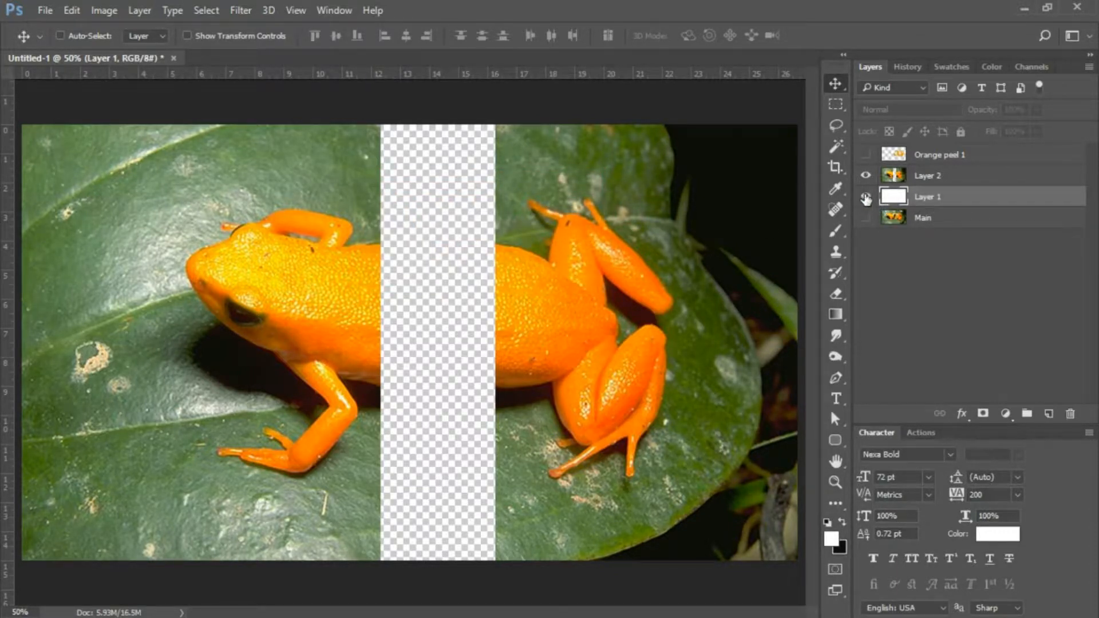
{"action": "left_click", "coordinate": [866, 197]}
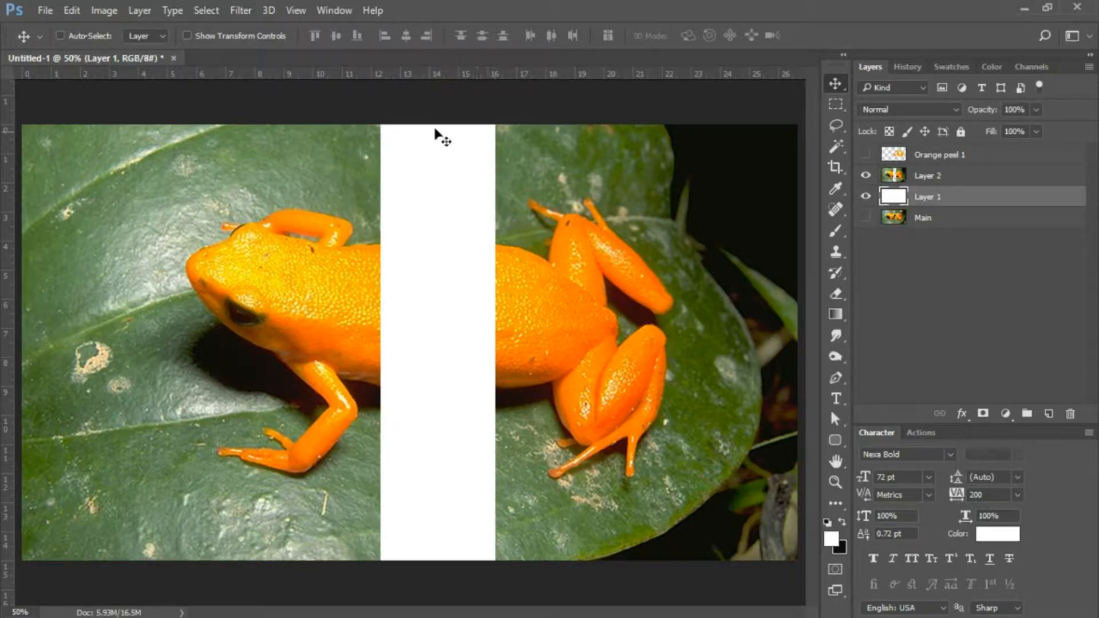
- Choose the Clone Stamp tool and rename the merged Layer 2 to "Frog"
{"action": "left_click", "coordinate": [835, 251]}
{"action": "left_click", "coordinate": [940, 178]}
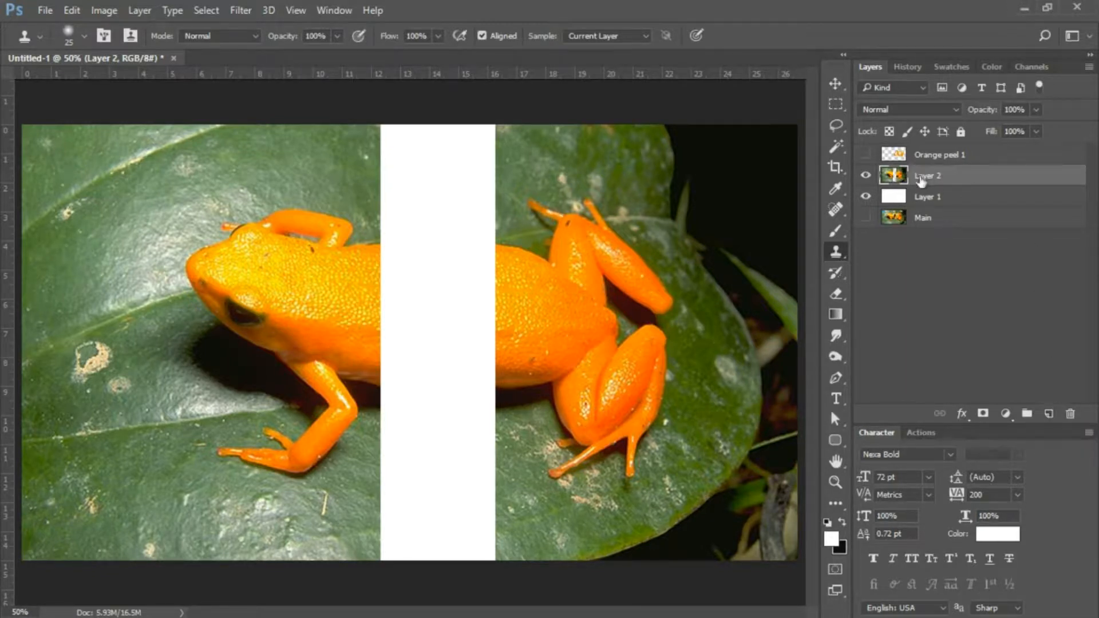
{"action": "double_click", "coordinate": [928, 177]}
{"action": "type", "text": "Frog"}
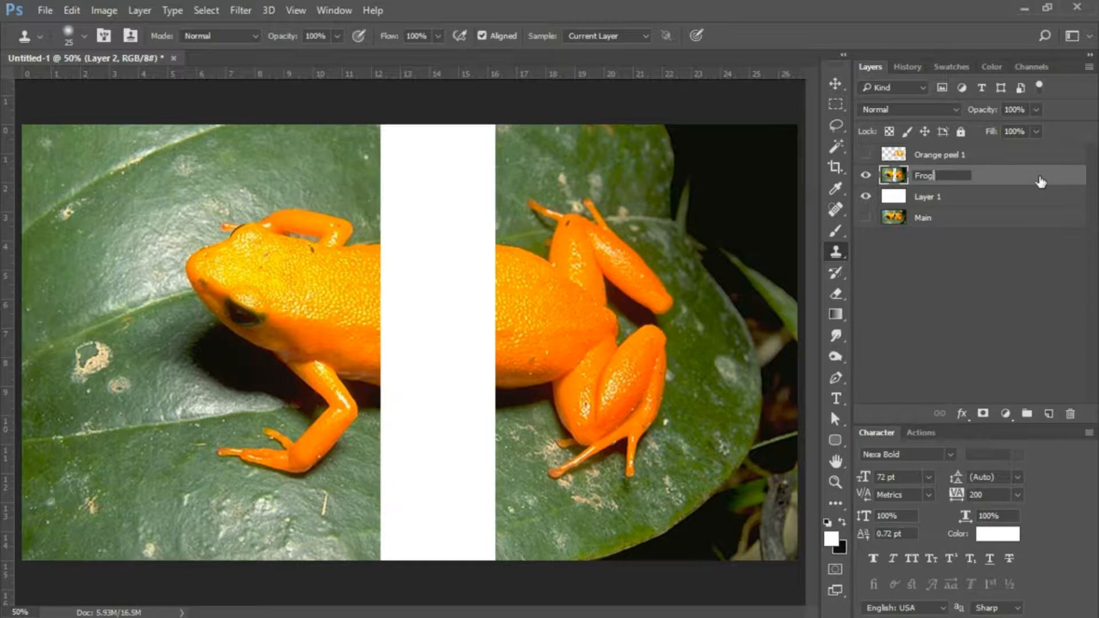
{"action": "key", "text": "Return"}
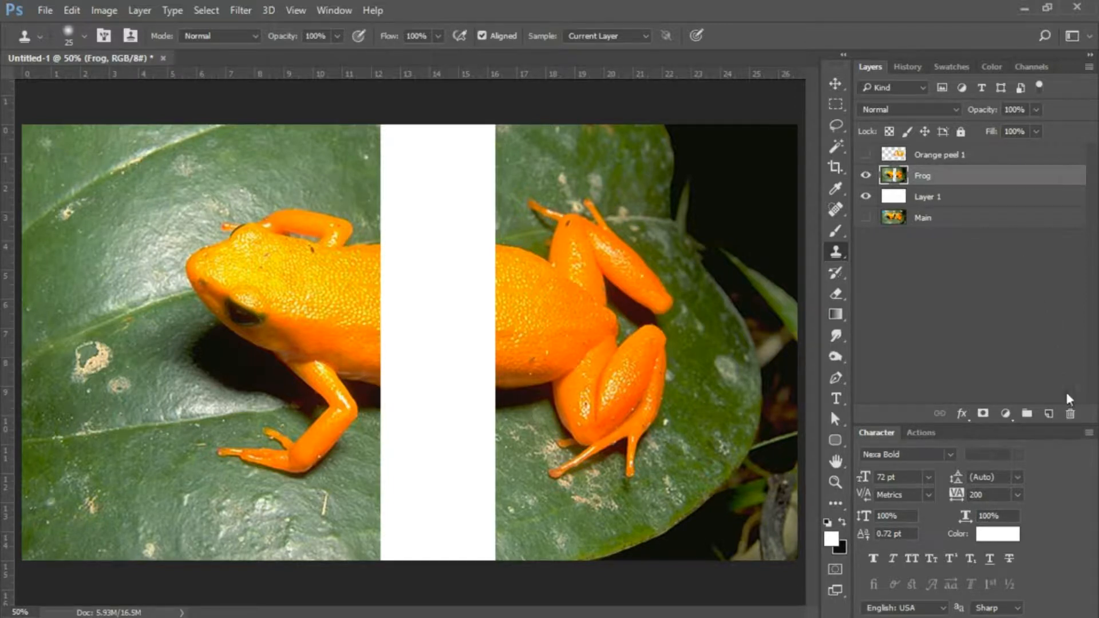
- Add a new empty layer above Frog and set the Clone Stamp to sample Current & Below
{"action": "left_click", "coordinate": [1051, 414]}
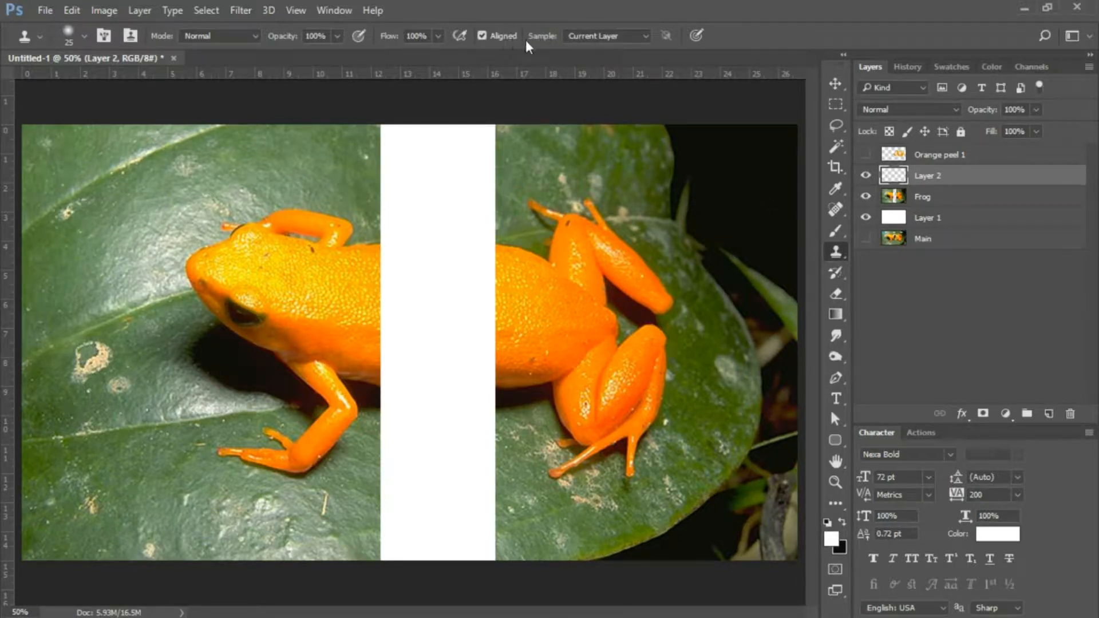
{"action": "left_click", "coordinate": [610, 36]}
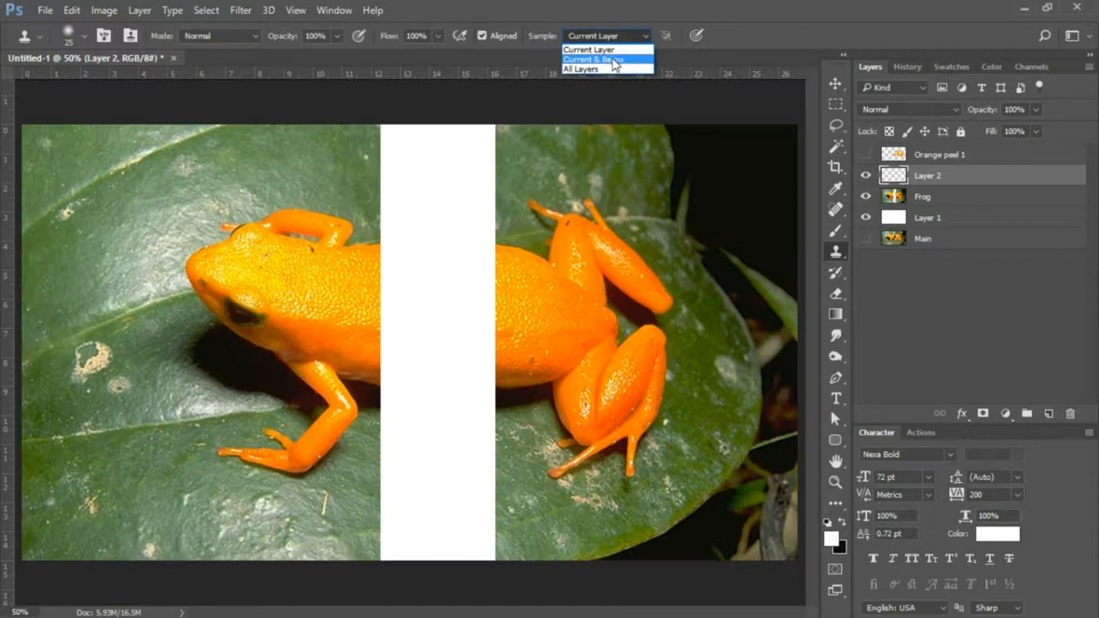
{"action": "left_click", "coordinate": [614, 61]}
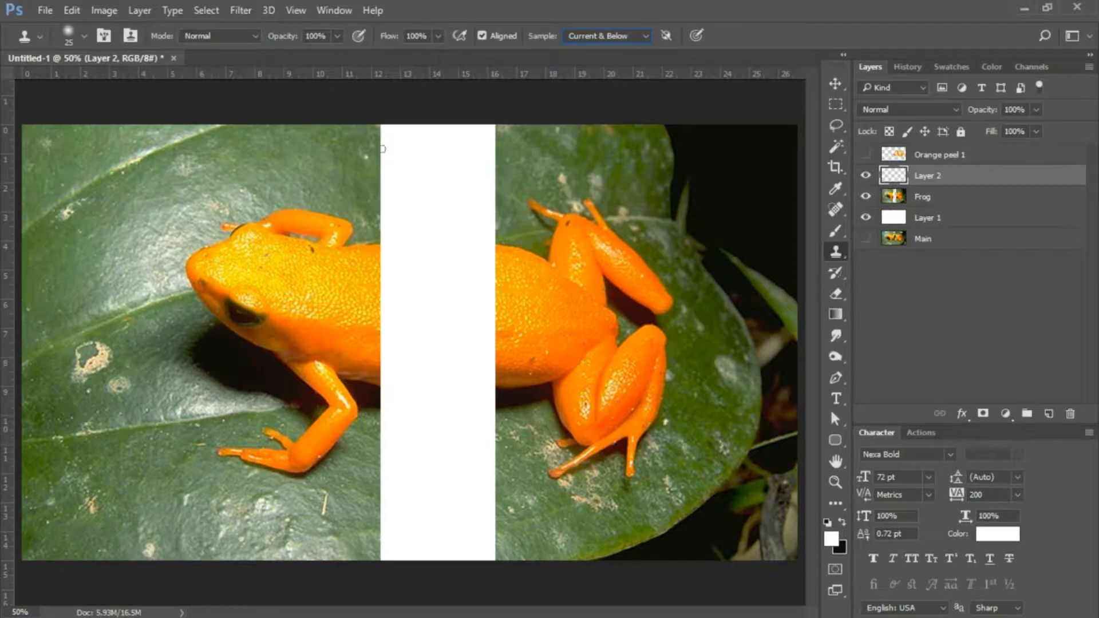
{"action": "left_click", "coordinate": [78, 36]}
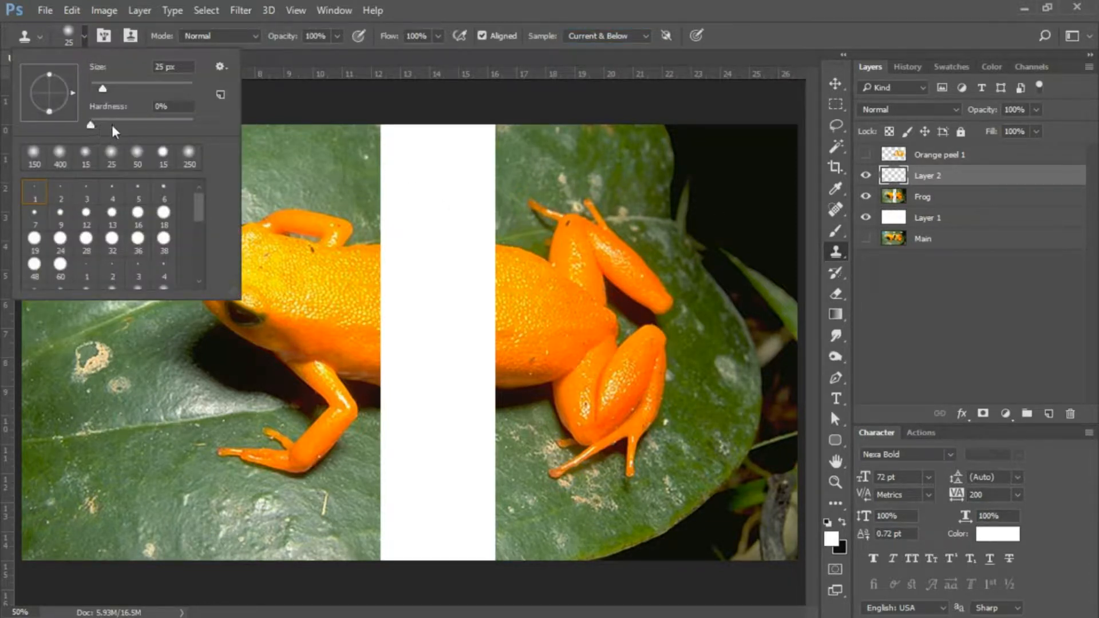
{"action": "left_click", "coordinate": [809, 8]}
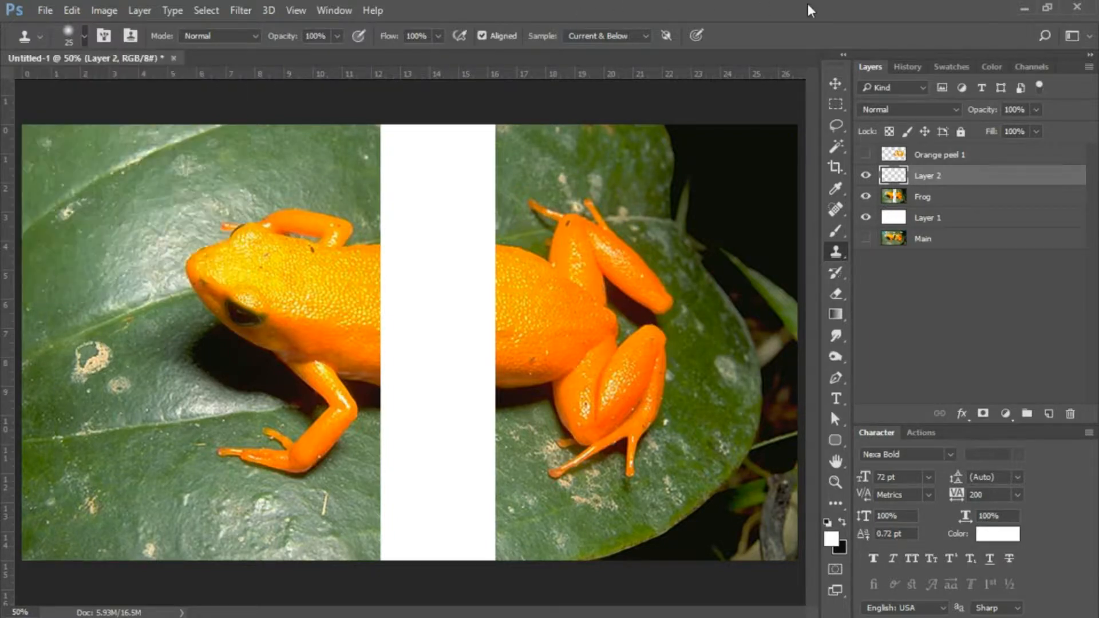
- Clone leaf texture into the white gap's lower right corner with a soft 90 px brush, and undo the last unwanted dabs
{"action": "left_click", "coordinate": [836, 482]}
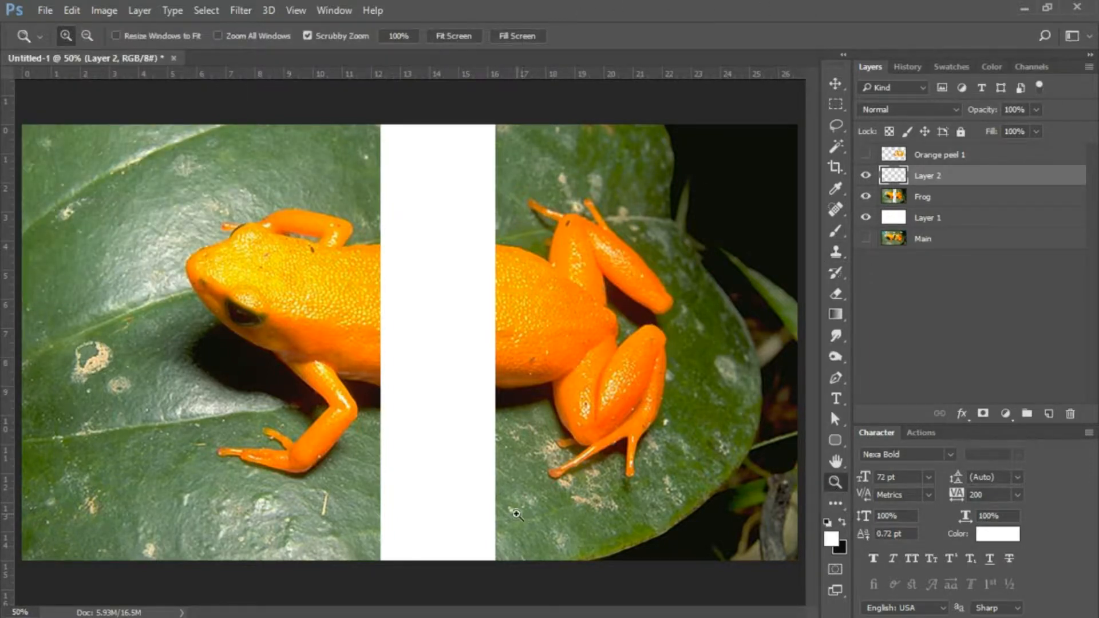
{"action": "left_click_drag", "start_coordinate": [517, 514], "coordinate": [589, 499]}
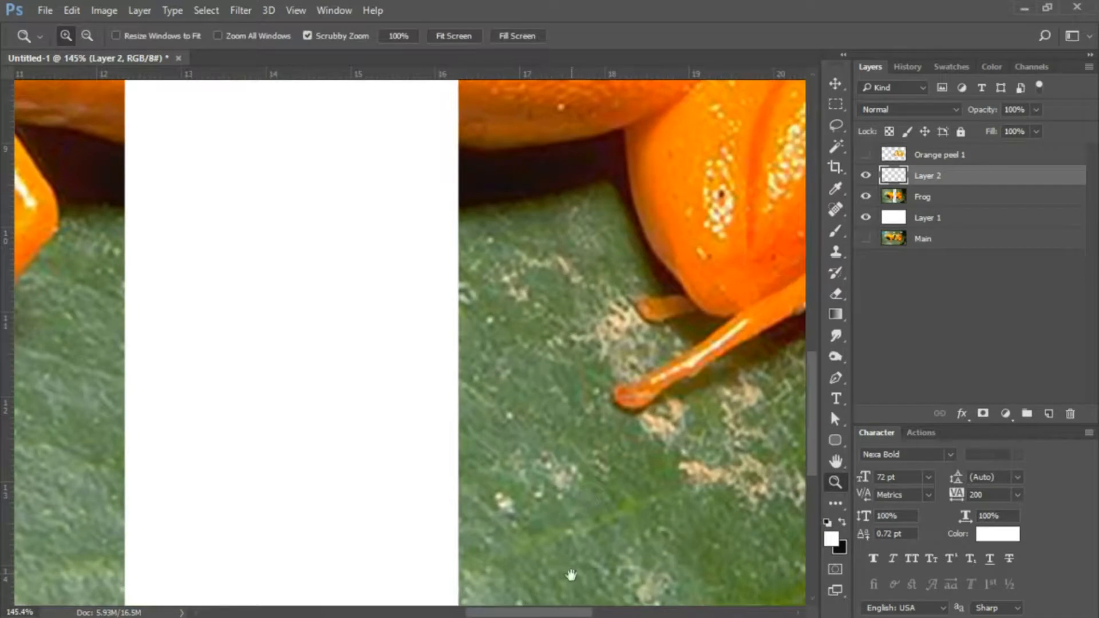
{"action": "left_click_drag", "start_coordinate": [569, 574], "coordinate": [543, 370]}
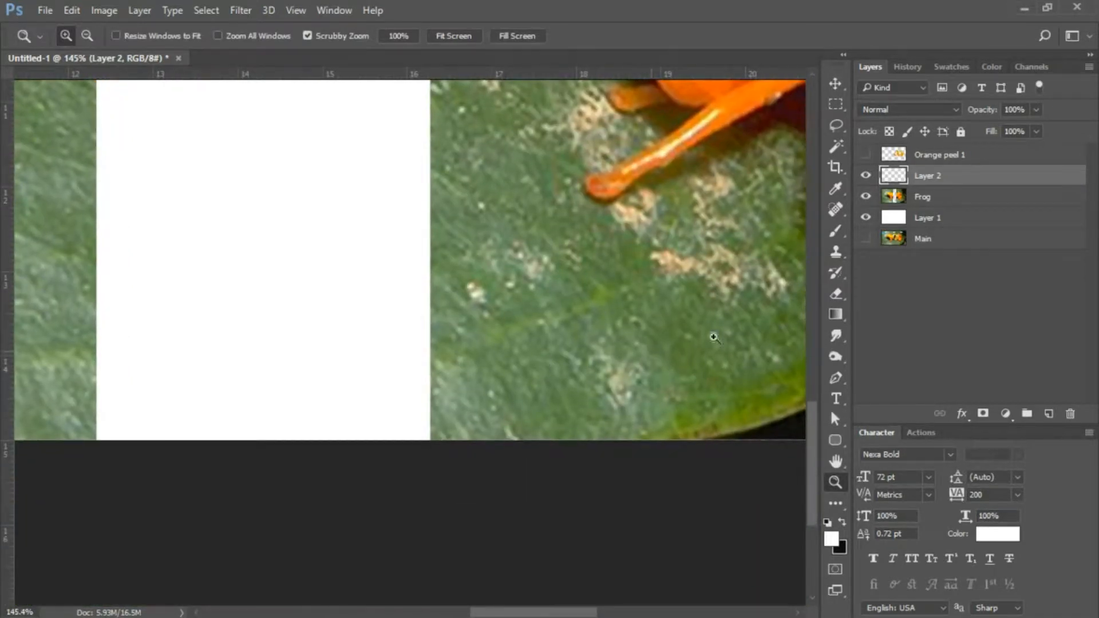
{"action": "left_click", "coordinate": [835, 252]}
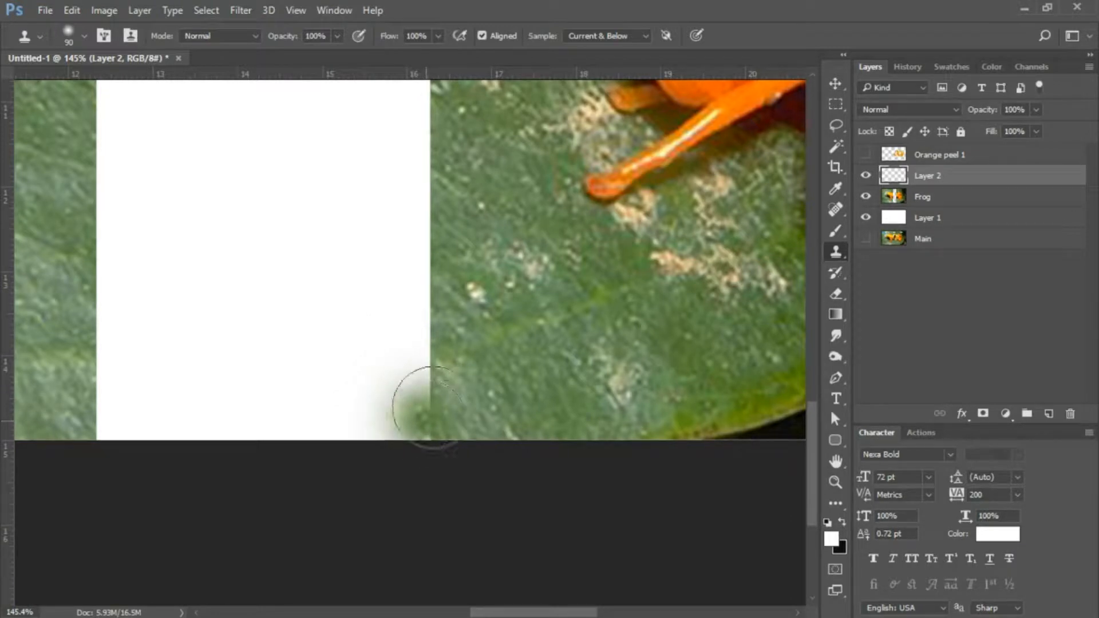
{"action": "mouse_move", "coordinate": [432, 391]}
{"action": "left_mouse_down"}
{"action": "mouse_move", "coordinate": [400, 378]}
{"action": "mouse_move", "coordinate": [422, 437]}
{"action": "mouse_move", "coordinate": [392, 417]}
{"action": "mouse_move", "coordinate": [381, 389]}
{"action": "mouse_move", "coordinate": [393, 437]}
{"action": "left_mouse_up"}
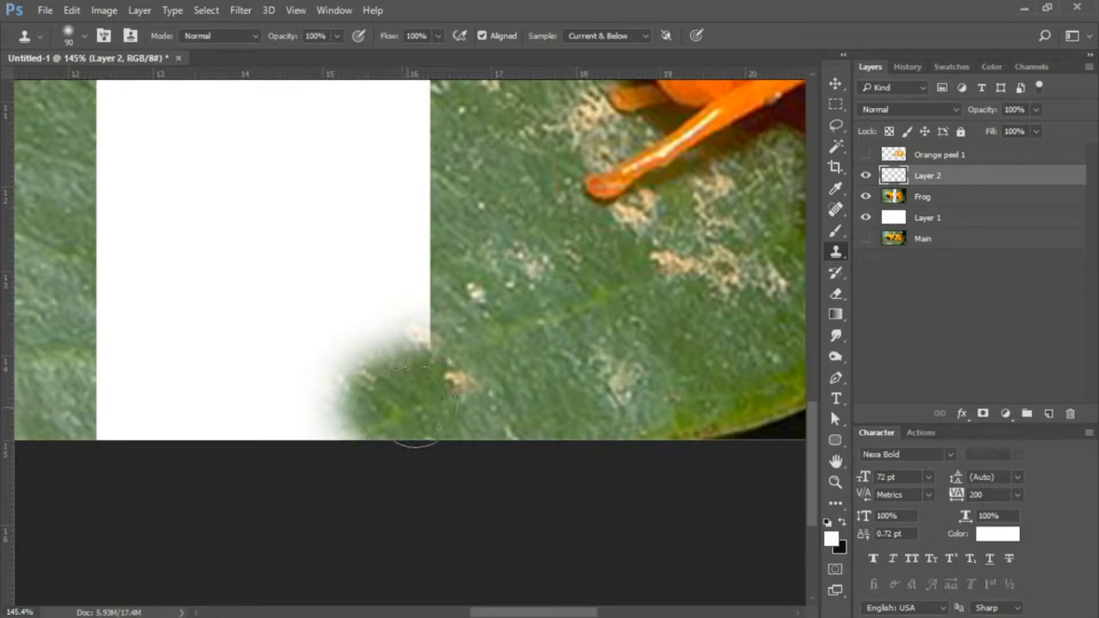
{"action": "left_click_drag", "start_coordinate": [446, 384], "coordinate": [403, 338]}
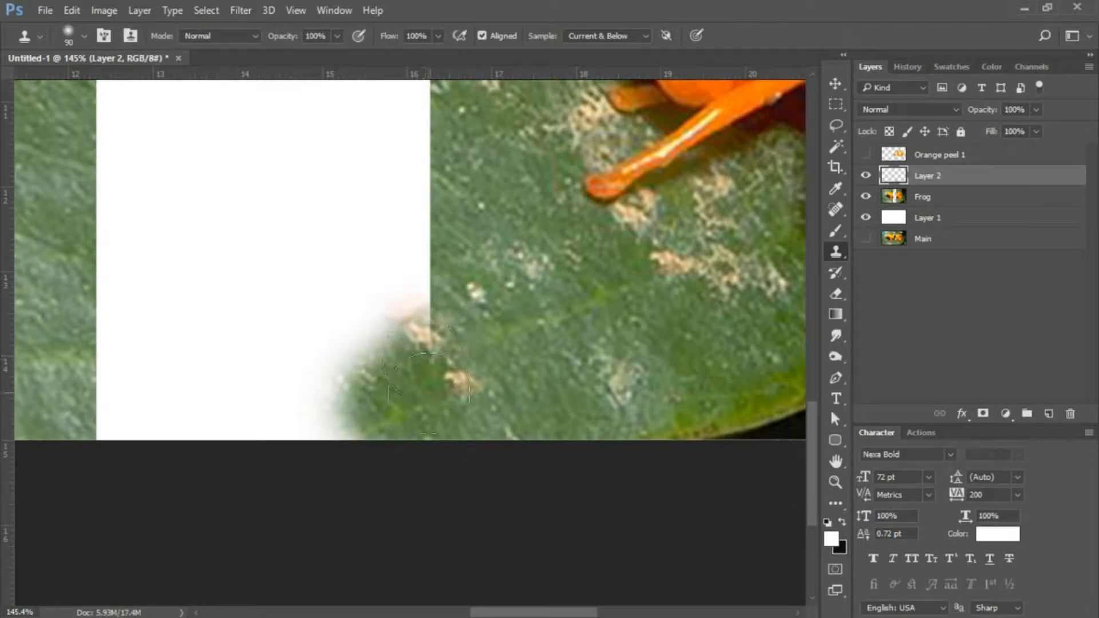
{"action": "mouse_move", "coordinate": [370, 423]}
{"action": "left_mouse_down"}
{"action": "mouse_move", "coordinate": [319, 417]}
{"action": "mouse_move", "coordinate": [332, 434]}
{"action": "mouse_move", "coordinate": [399, 389]}
{"action": "mouse_move", "coordinate": [380, 343]}
{"action": "mouse_move", "coordinate": [363, 343]}
{"action": "left_mouse_up"}
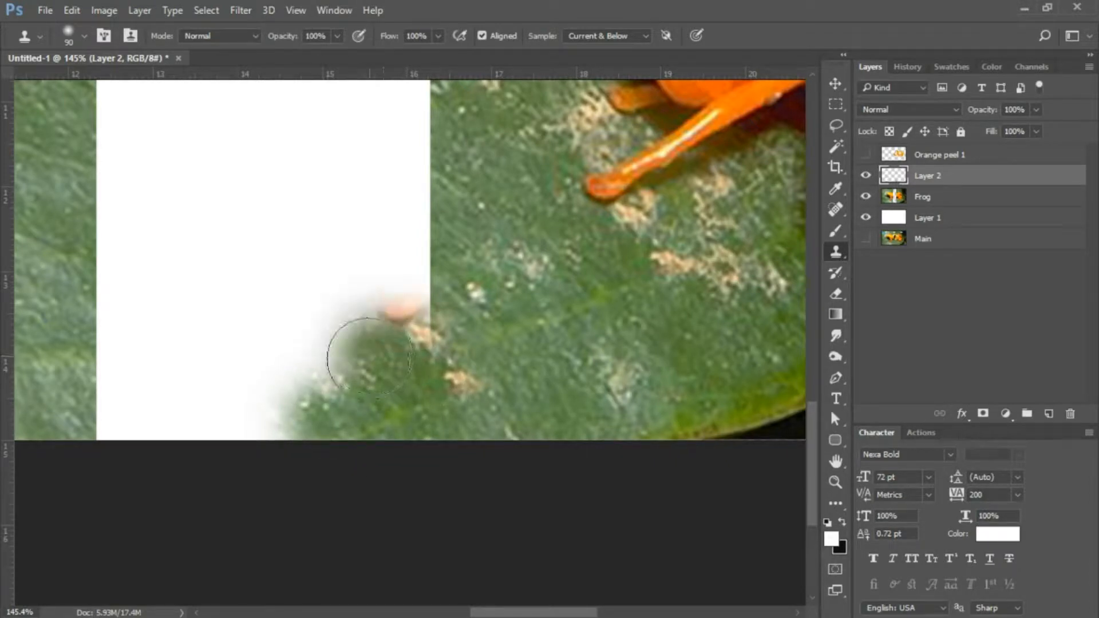
{"action": "key", "text": "ctrl+alt+z"}
{"action": "key", "text": "ctrl+alt+z"}
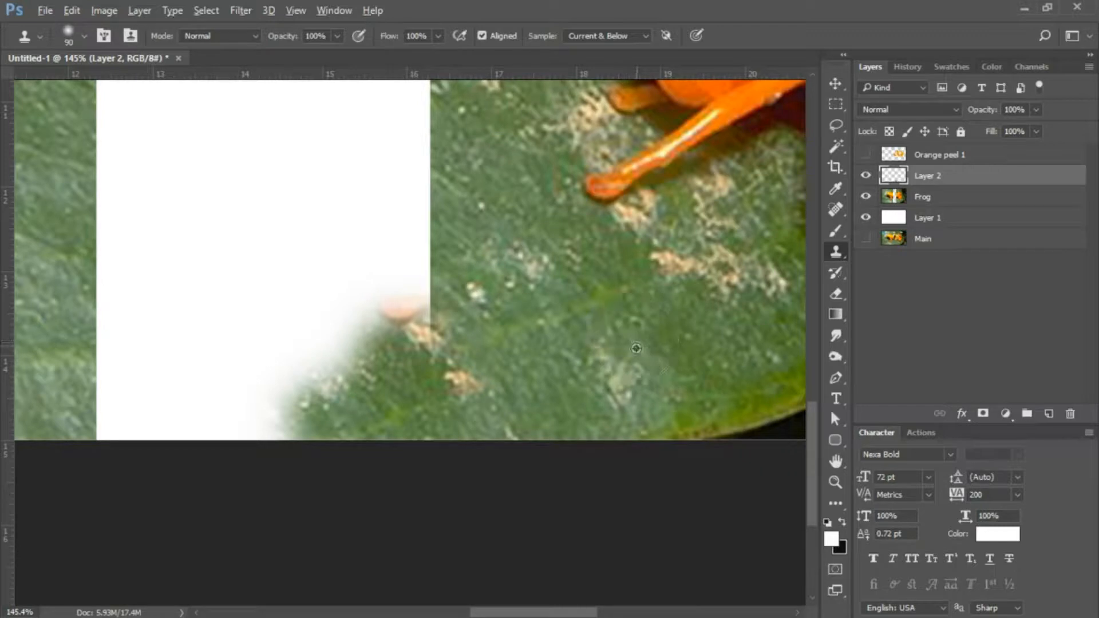
- Sample cleaner leaf areas beside the gap and clone over the beige and pink spots in the cloned patch
{"action": "left_click", "coordinate": [614, 387], "text": "alt"}
{"action": "left_click_drag", "start_coordinate": [458, 380], "coordinate": [439, 362]}
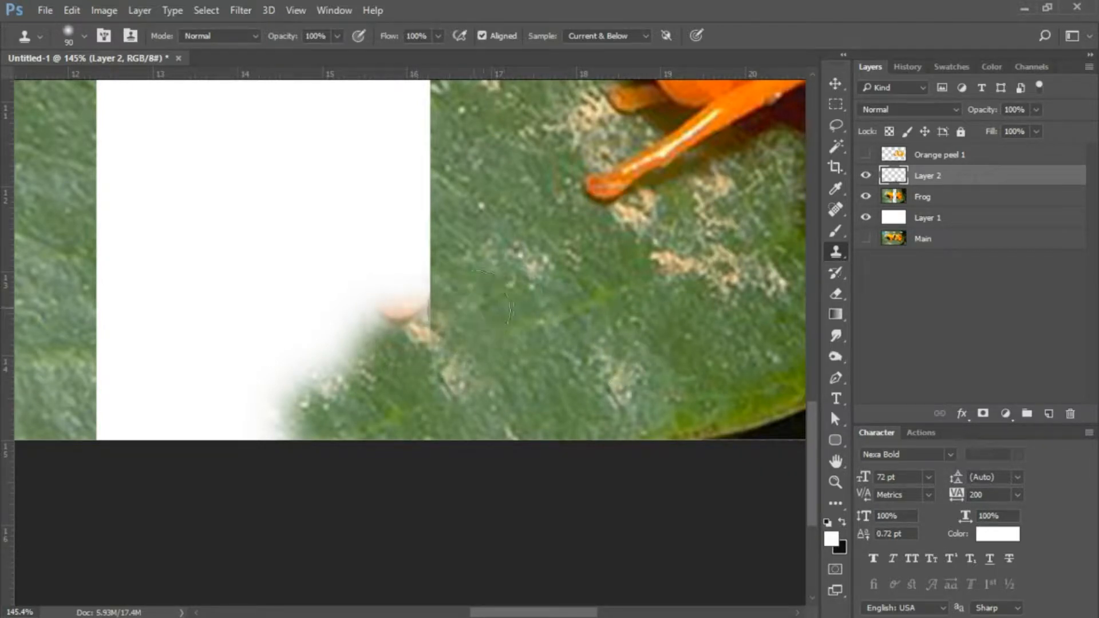
{"action": "mouse_move", "coordinate": [441, 298]}
{"action": "left_mouse_down"}
{"action": "mouse_move", "coordinate": [392, 307]}
{"action": "mouse_move", "coordinate": [410, 322]}
{"action": "mouse_move", "coordinate": [357, 309]}
{"action": "mouse_move", "coordinate": [393, 270]}
{"action": "left_mouse_up"}
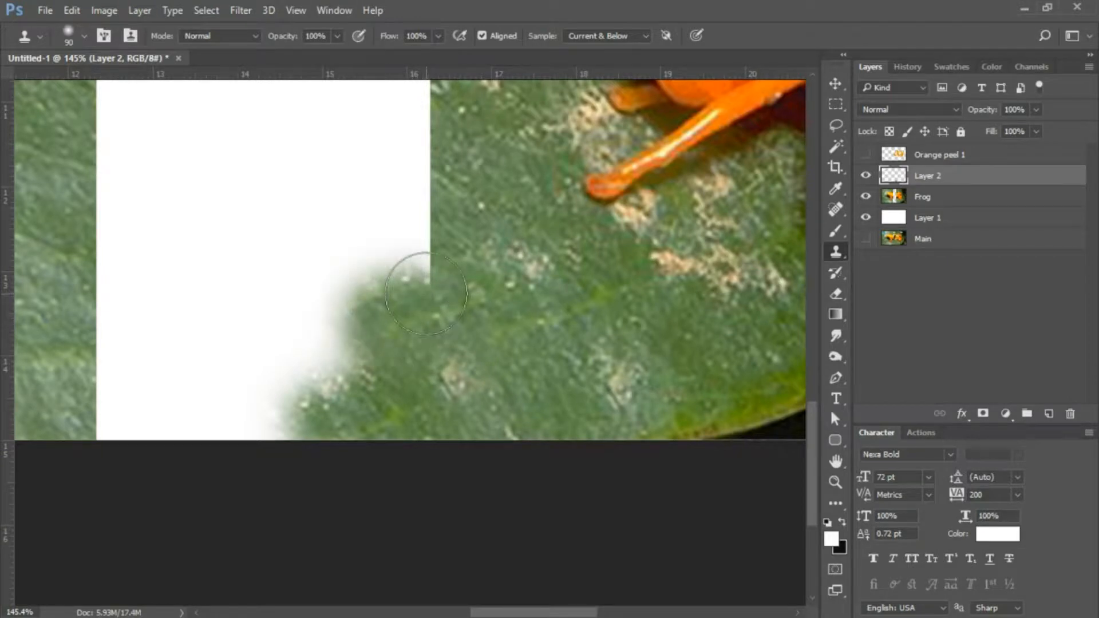
{"action": "left_click", "coordinate": [599, 356], "text": "alt"}
{"action": "left_click_drag", "start_coordinate": [661, 325], "coordinate": [675, 331]}
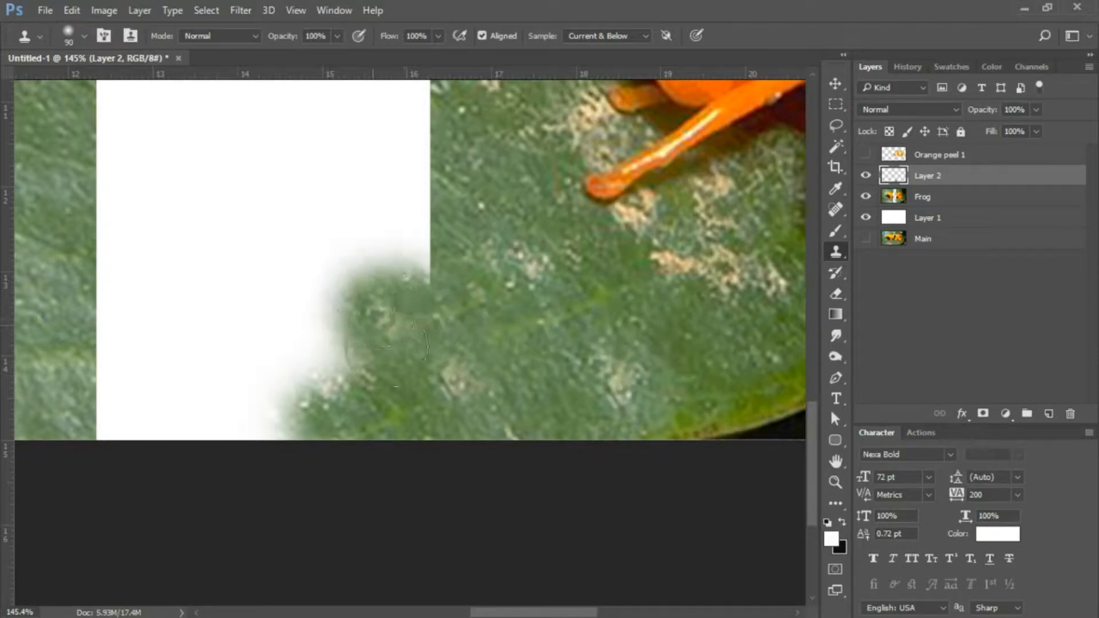
- Extend the cloned leaf patch upward along the gap's right edge using newly sampled leaf texture below the frog's foot
{"action": "left_click", "coordinate": [627, 298], "text": "alt"}
{"action": "mouse_move", "coordinate": [408, 264]}
{"action": "left_mouse_down"}
{"action": "mouse_move", "coordinate": [427, 277]}
{"action": "mouse_move", "coordinate": [368, 245]}
{"action": "left_mouse_up"}
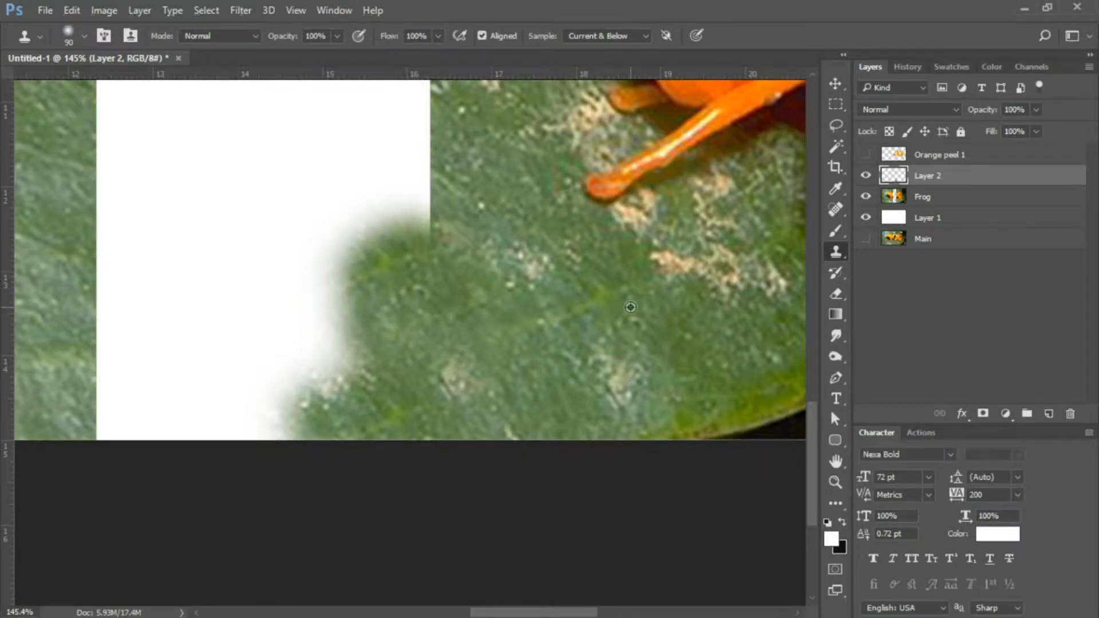
{"action": "left_click", "coordinate": [629, 330], "text": "alt"}
{"action": "mouse_move", "coordinate": [440, 258]}
{"action": "left_mouse_down"}
{"action": "mouse_move", "coordinate": [536, 328]}
{"action": "mouse_move", "coordinate": [428, 287]}
{"action": "mouse_move", "coordinate": [418, 209]}
{"action": "mouse_move", "coordinate": [380, 250]}
{"action": "mouse_move", "coordinate": [361, 286]}
{"action": "left_mouse_up"}
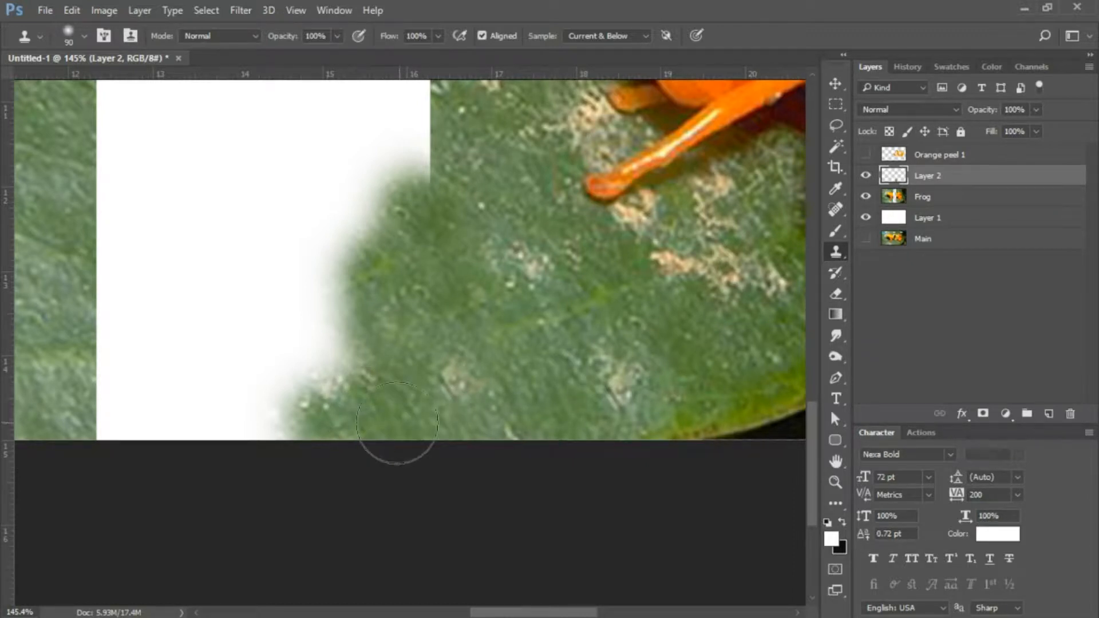
- Clone over the light specks in the patch's lower left part and fill the notch in its left edge
{"action": "left_click_drag", "start_coordinate": [369, 421], "coordinate": [346, 420]}
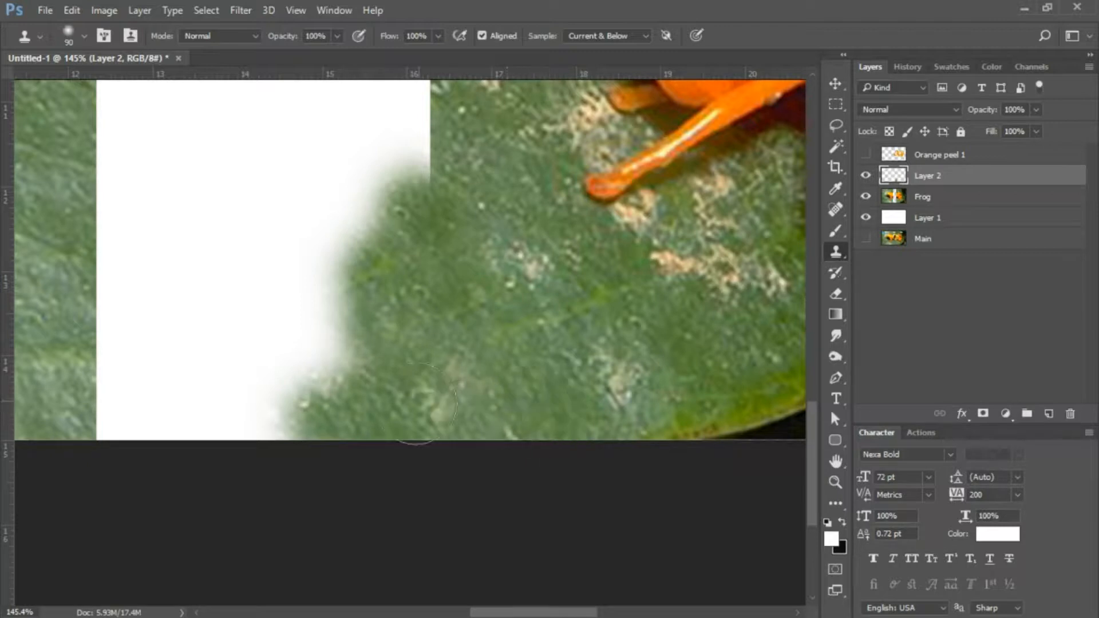
{"action": "left_click", "coordinate": [487, 390], "text": "alt"}
{"action": "mouse_move", "coordinate": [356, 365]}
{"action": "left_mouse_down"}
{"action": "mouse_move", "coordinate": [389, 322]}
{"action": "mouse_move", "coordinate": [515, 397]}
{"action": "mouse_move", "coordinate": [375, 285]}
{"action": "left_mouse_up"}
{"action": "left_click", "coordinate": [511, 397], "text": "alt"}
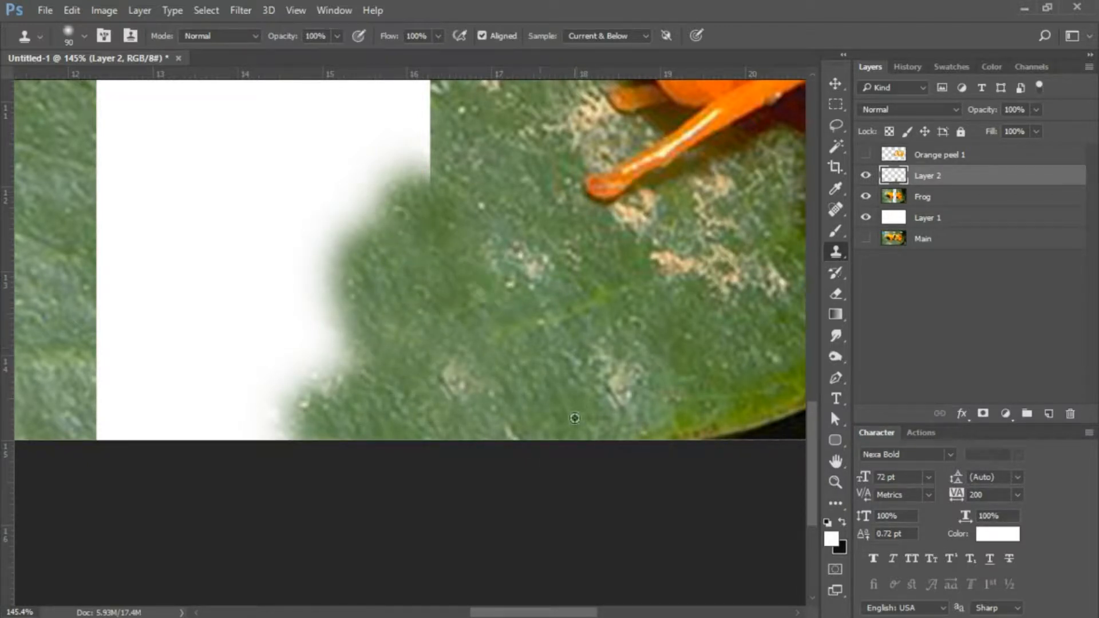
{"action": "left_click", "coordinate": [321, 381]}
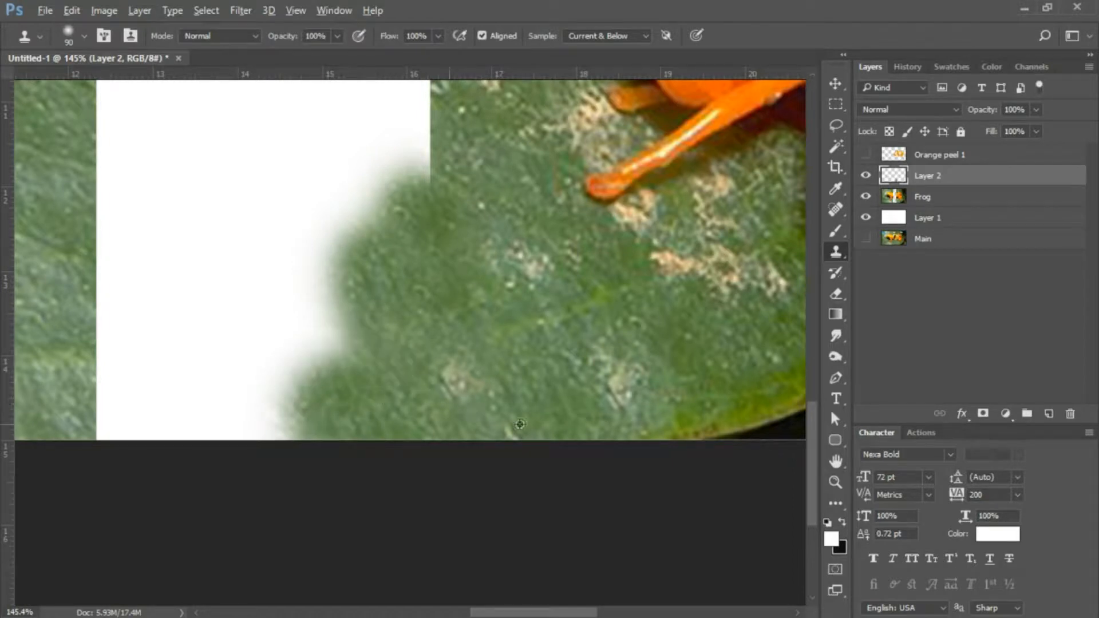
{"action": "left_click", "coordinate": [546, 404], "text": "alt"}
{"action": "left_click", "coordinate": [362, 346]}
{"action": "left_click", "coordinate": [358, 340]}
{"action": "left_click", "coordinate": [358, 304]}
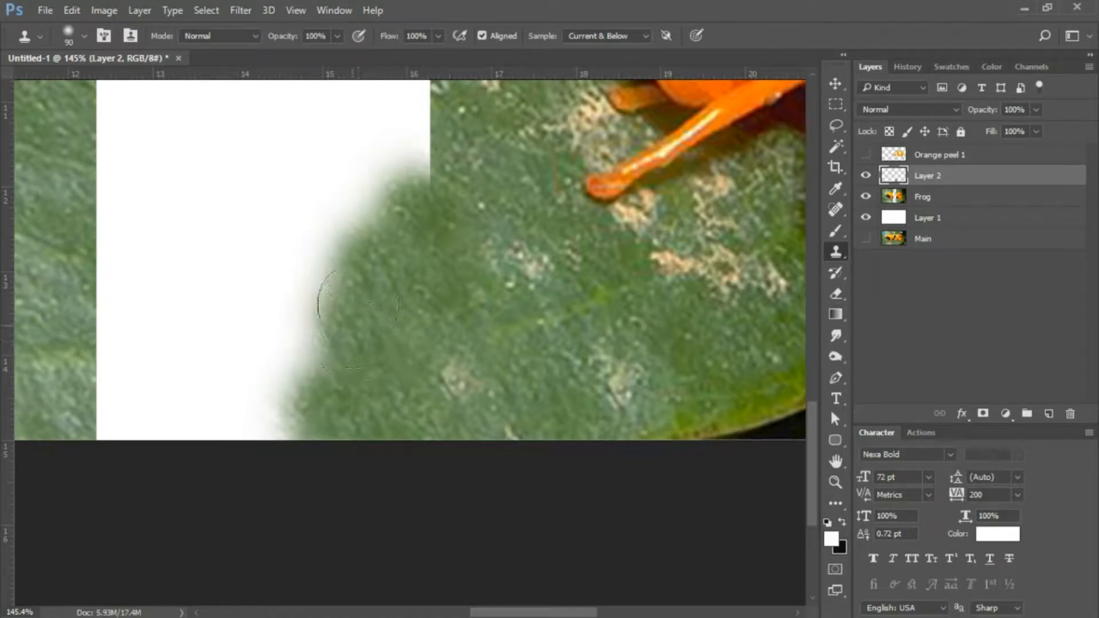
- Sample speckled leaf texture near the canvas's bottom and clone it farther up along the gap's right edge
{"action": "key", "text": "alt"}
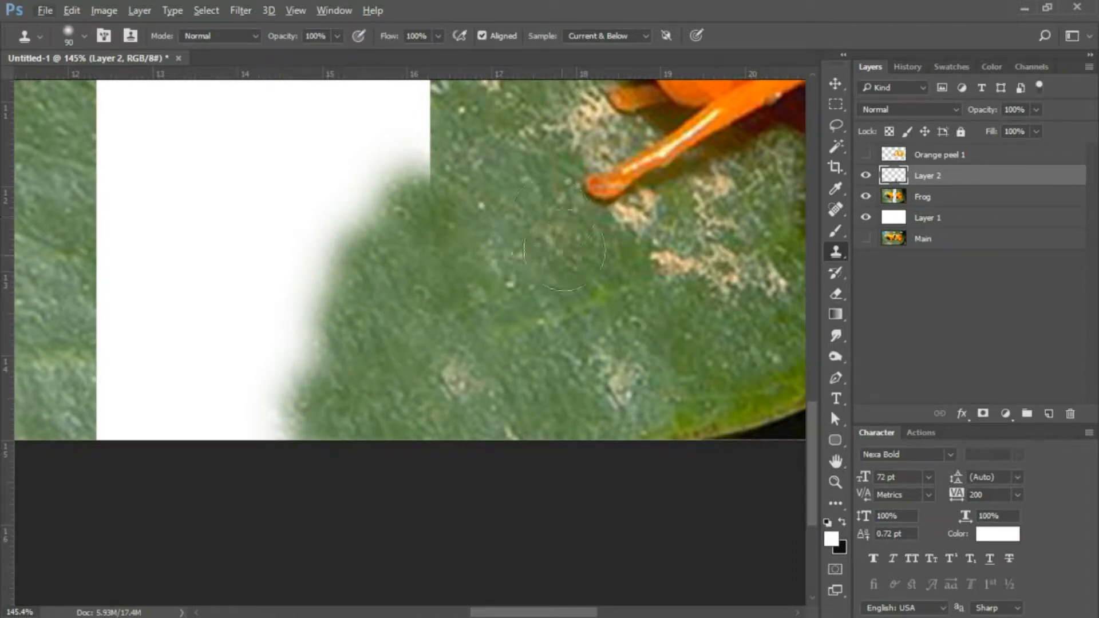
{"action": "left_click", "coordinate": [670, 379], "text": "alt"}
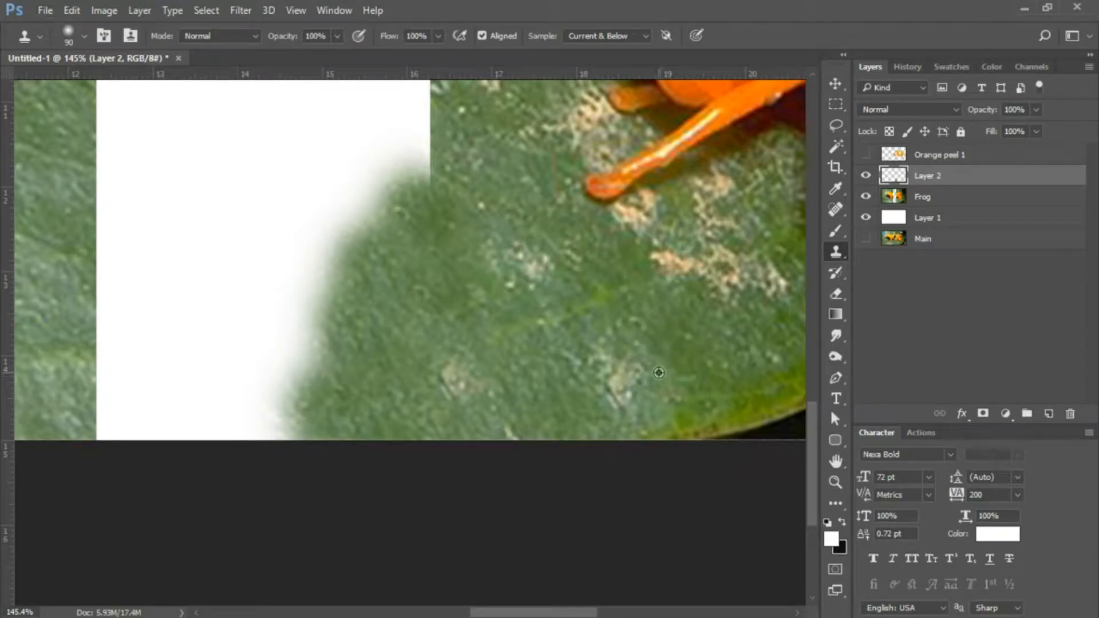
{"action": "left_click", "coordinate": [659, 373], "text": "alt"}
{"action": "mouse_move", "coordinate": [438, 192]}
{"action": "left_mouse_down"}
{"action": "mouse_move", "coordinate": [410, 172]}
{"action": "mouse_move", "coordinate": [441, 185]}
{"action": "left_mouse_up"}
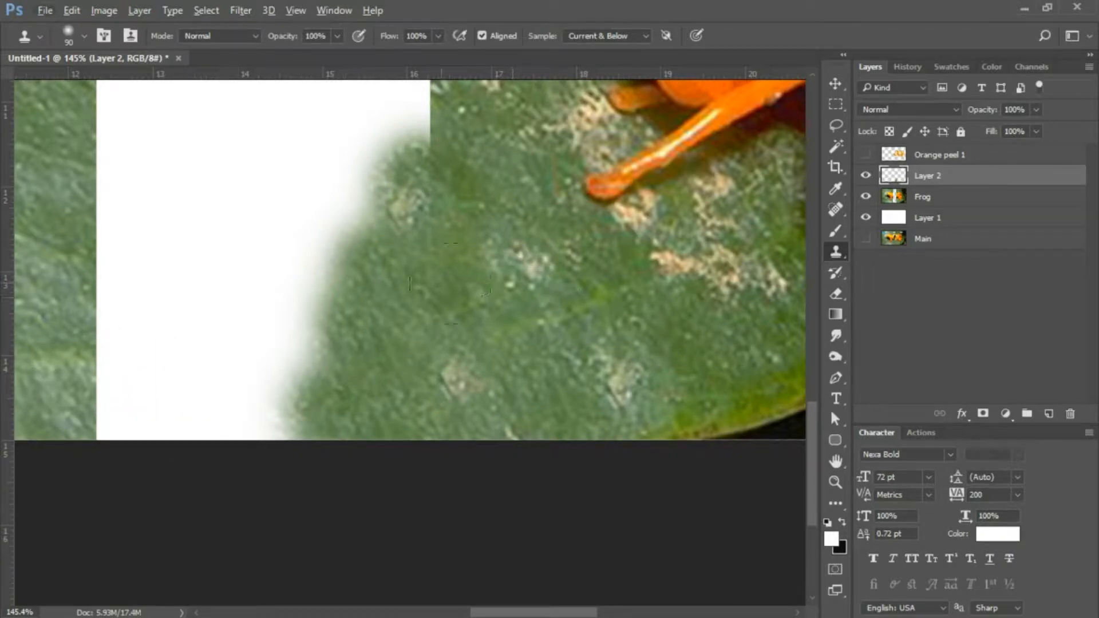
{"action": "left_click", "coordinate": [586, 370], "text": "alt"}
{"action": "mouse_move", "coordinate": [395, 187]}
{"action": "left_mouse_down"}
{"action": "mouse_move", "coordinate": [432, 177]}
{"action": "mouse_move", "coordinate": [402, 169]}
{"action": "mouse_move", "coordinate": [424, 154]}
{"action": "mouse_move", "coordinate": [443, 169]}
{"action": "mouse_move", "coordinate": [386, 144]}
{"action": "mouse_move", "coordinate": [414, 152]}
{"action": "left_mouse_up"}
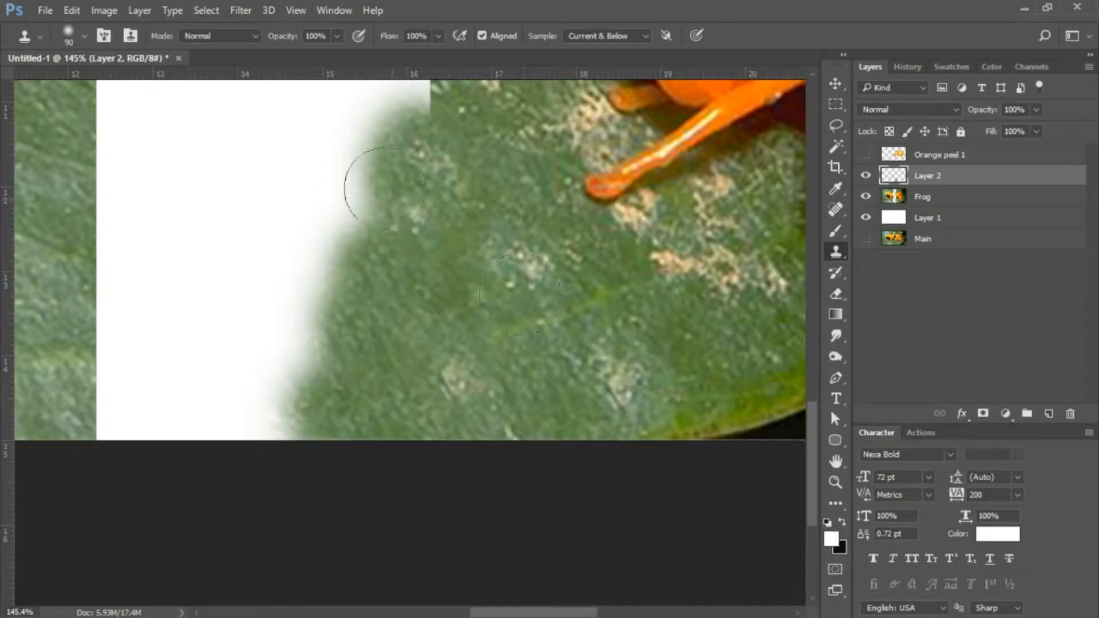
- Extend the right leaf patch farther left into the gap and clone clean leaf over the light specks near its upper edge
{"action": "left_click_drag", "start_coordinate": [348, 208], "coordinate": [355, 212]}
{"action": "key", "text": "ctrl+z"}
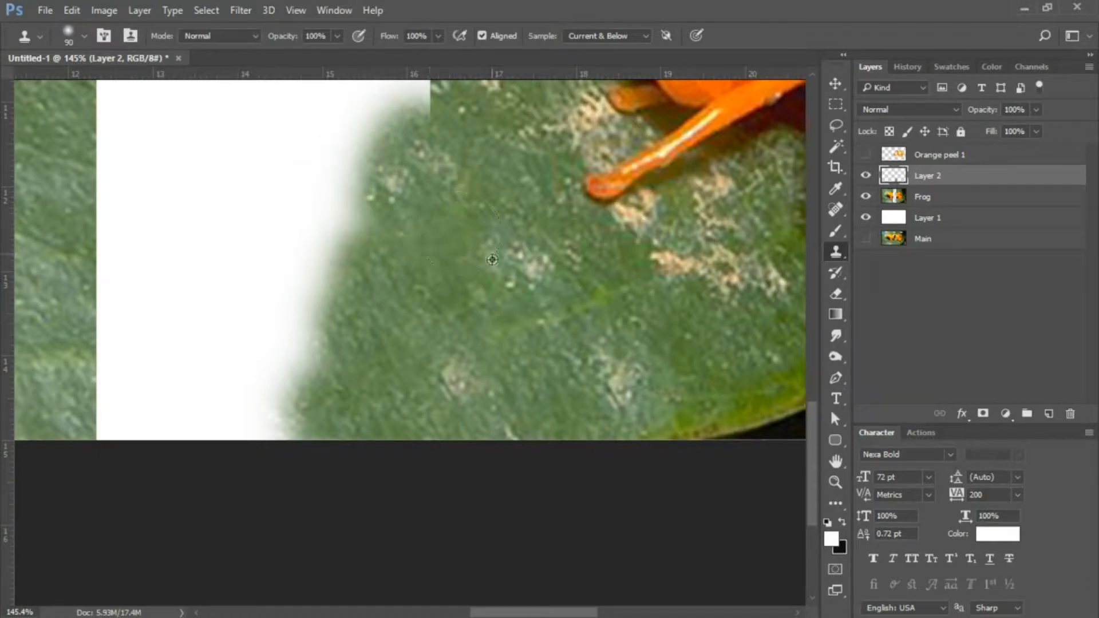
{"action": "mouse_move", "coordinate": [344, 172]}
{"action": "left_mouse_down"}
{"action": "mouse_move", "coordinate": [311, 215]}
{"action": "mouse_move", "coordinate": [312, 309]}
{"action": "left_mouse_up"}
{"action": "left_click", "coordinate": [319, 290]}
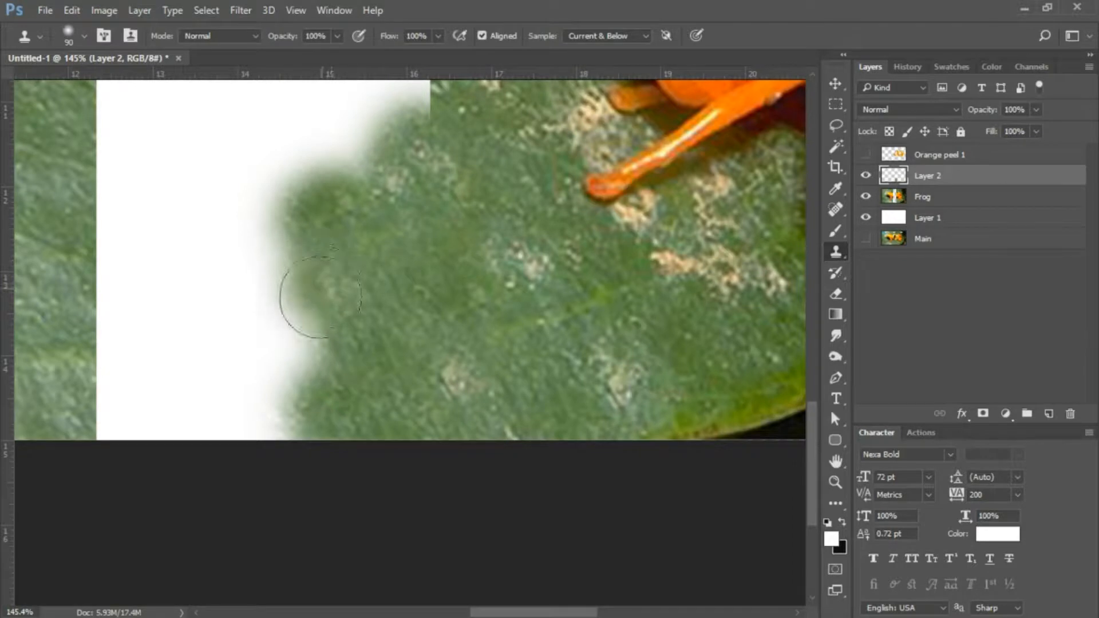
{"action": "left_click", "coordinate": [492, 208], "text": "alt"}
{"action": "left_click_drag", "start_coordinate": [437, 163], "coordinate": [408, 140]}
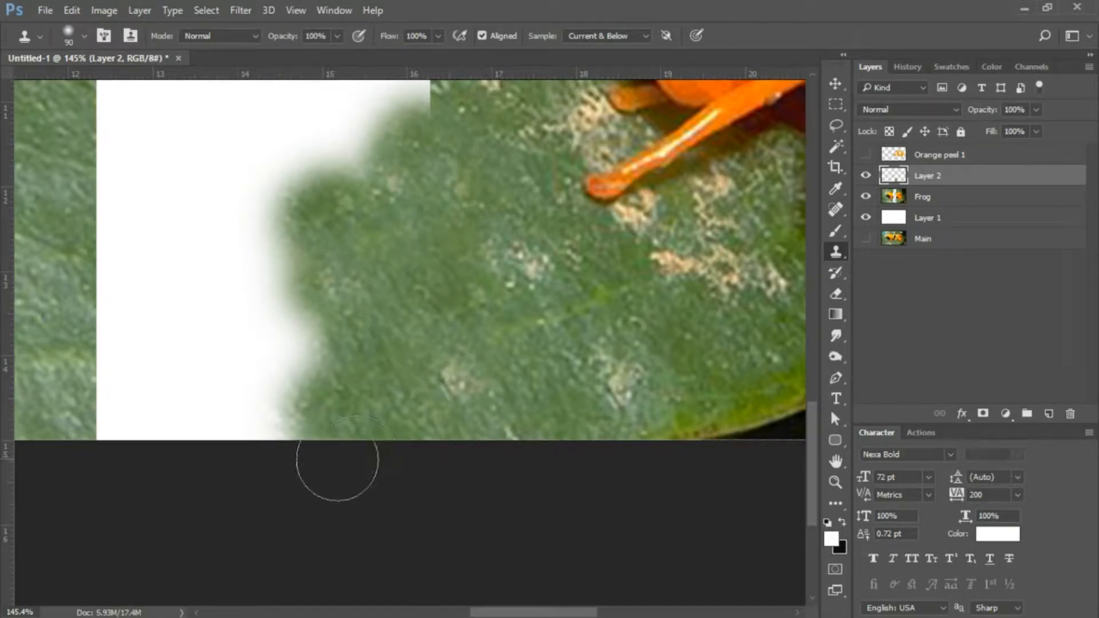
- Sample leaf texture left of the gap and clone it into the gap's lower left corner and up its left edge
{"action": "left_click_drag", "start_coordinate": [134, 393], "coordinate": [381, 368]}
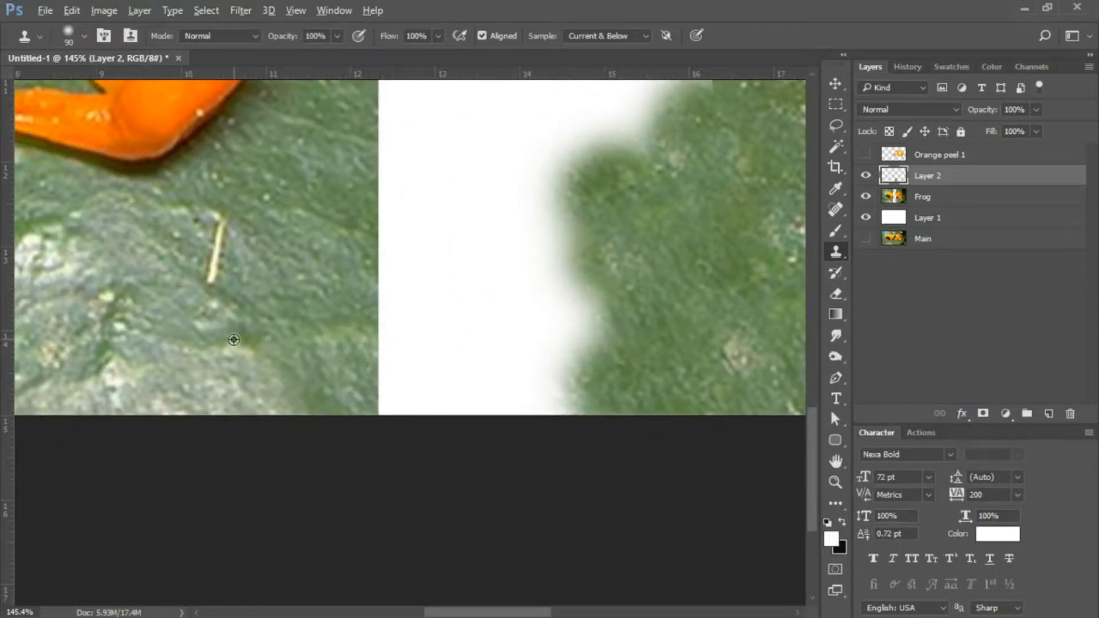
{"action": "left_click_drag", "start_coordinate": [343, 393], "coordinate": [408, 394]}
{"action": "left_click", "coordinate": [291, 340], "text": "alt"}
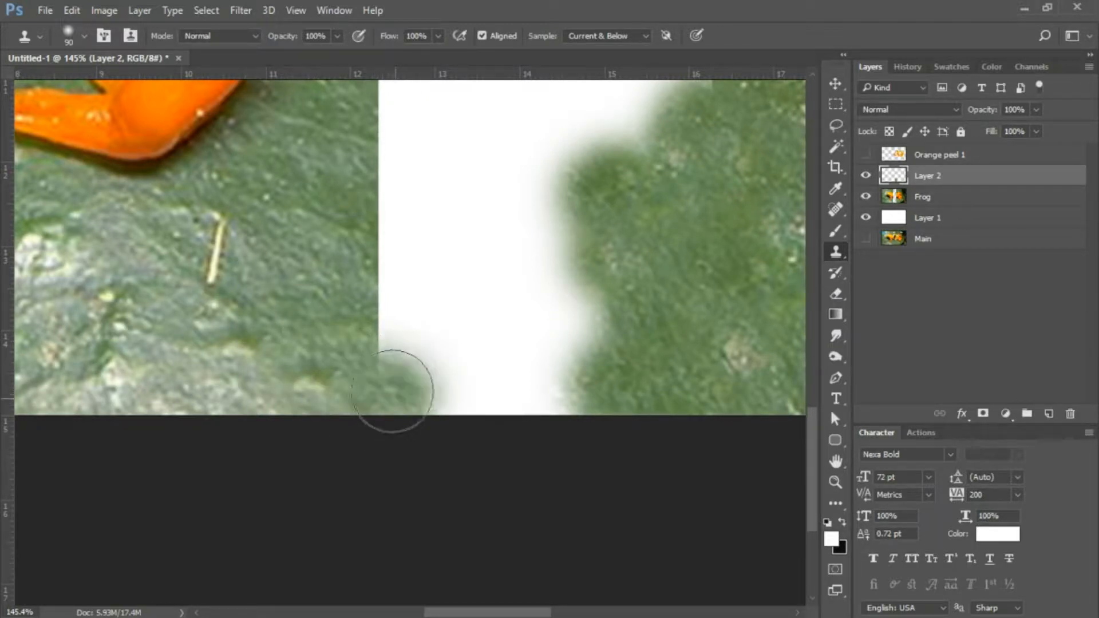
{"action": "mouse_move", "coordinate": [356, 341]}
{"action": "left_mouse_down"}
{"action": "mouse_move", "coordinate": [423, 359]}
{"action": "mouse_move", "coordinate": [386, 312]}
{"action": "mouse_move", "coordinate": [404, 324]}
{"action": "mouse_move", "coordinate": [395, 294]}
{"action": "left_mouse_up"}
{"action": "left_click", "coordinate": [280, 296], "text": "alt"}
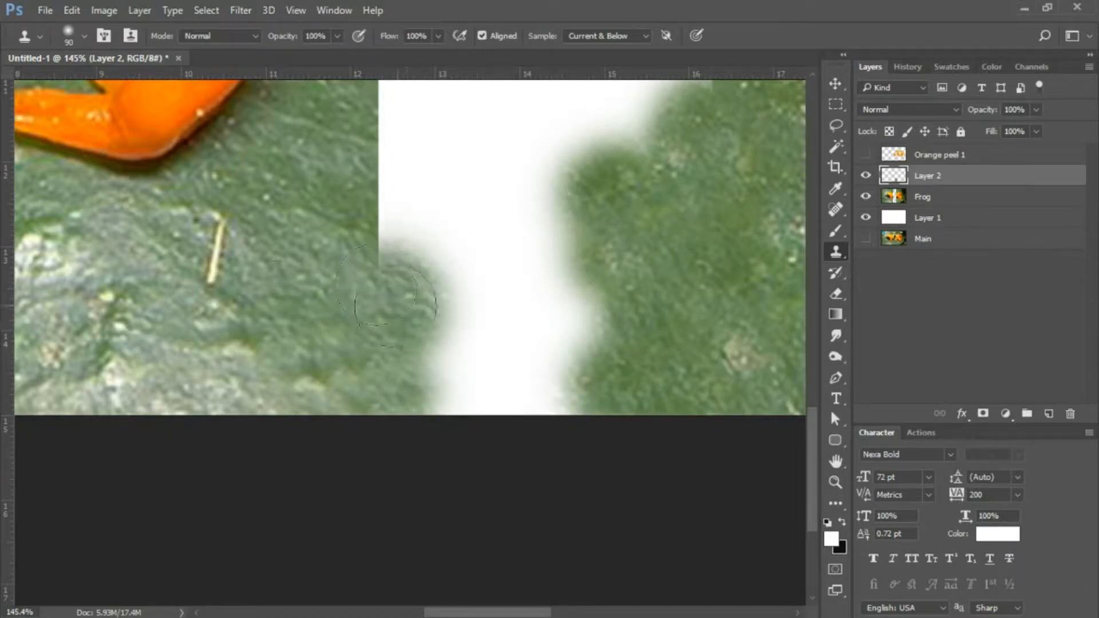
- Widen the left leaf patch along the canvas's lower edge toward the right patch and undo the stroke spilling onto the right patch
{"action": "mouse_move", "coordinate": [362, 405]}
{"action": "left_mouse_down"}
{"action": "mouse_move", "coordinate": [444, 397]}
{"action": "mouse_move", "coordinate": [487, 366]}
{"action": "left_mouse_up"}
{"action": "left_click", "coordinate": [305, 354], "text": "alt"}
{"action": "left_click", "coordinate": [363, 338], "text": "alt"}
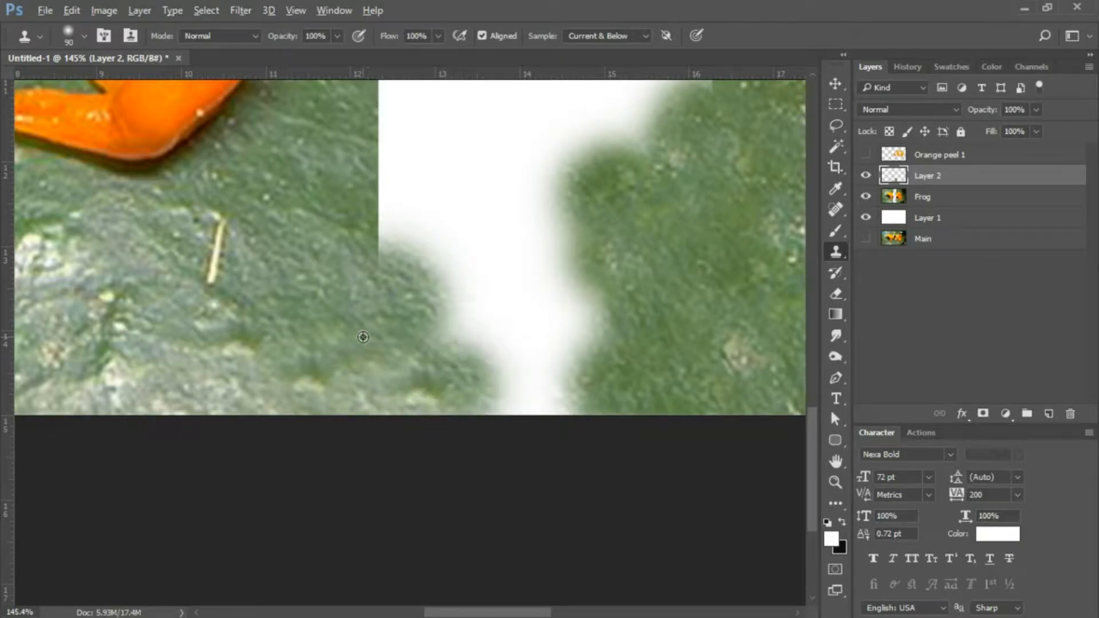
{"action": "left_click", "coordinate": [244, 339], "text": "alt"}
{"action": "mouse_move", "coordinate": [418, 319]}
{"action": "left_mouse_down"}
{"action": "mouse_move", "coordinate": [490, 387]}
{"action": "mouse_move", "coordinate": [576, 393]}
{"action": "mouse_move", "coordinate": [505, 390]}
{"action": "left_mouse_up"}
{"action": "left_click", "coordinate": [289, 335], "text": "alt"}
{"action": "key", "text": "ctrl+z"}
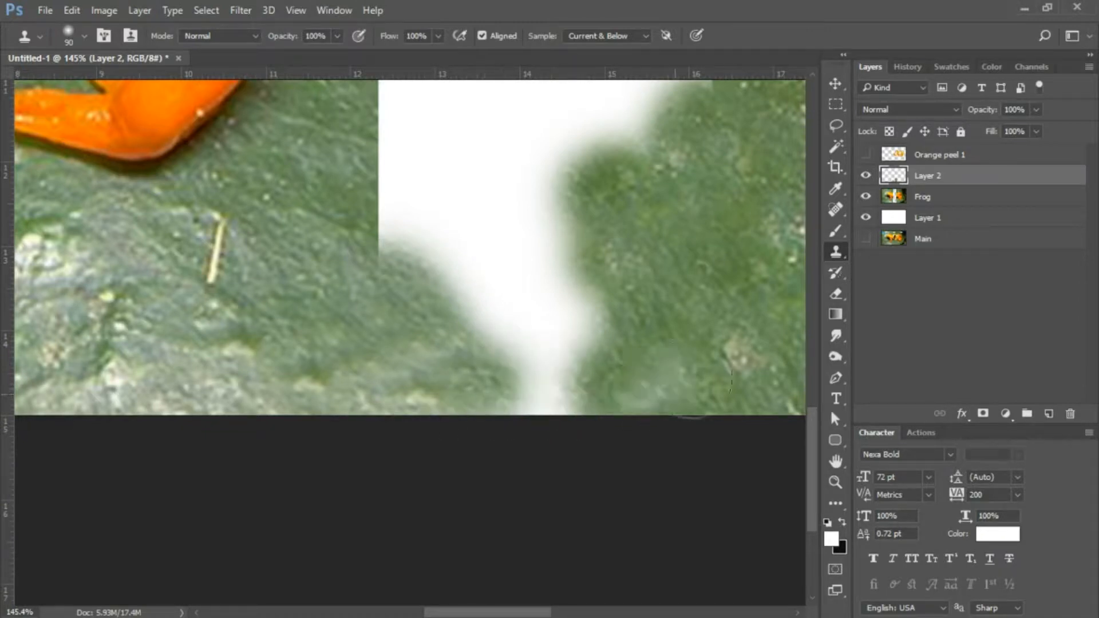
- Bridge the two leaf patches at the bottom of the gap and extend the left patch upward with newly sampled leaf
{"action": "left_click", "coordinate": [728, 321], "text": "alt"}
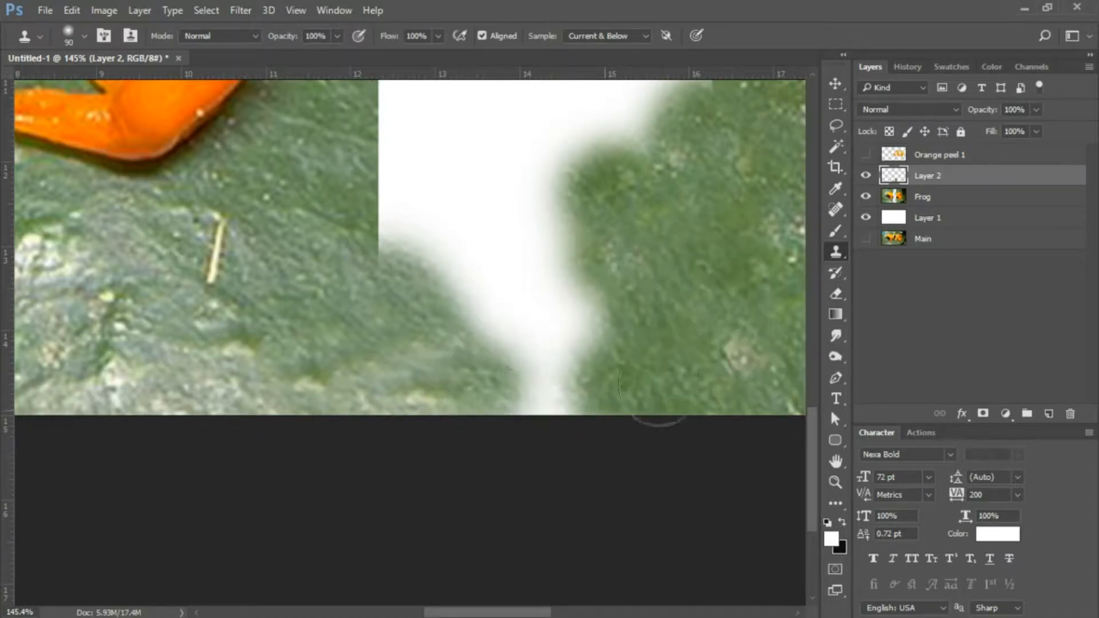
{"action": "left_click", "coordinate": [336, 363], "text": "alt"}
{"action": "mouse_move", "coordinate": [515, 395]}
{"action": "left_mouse_down"}
{"action": "mouse_move", "coordinate": [564, 392]}
{"action": "mouse_move", "coordinate": [515, 389]}
{"action": "left_mouse_up"}
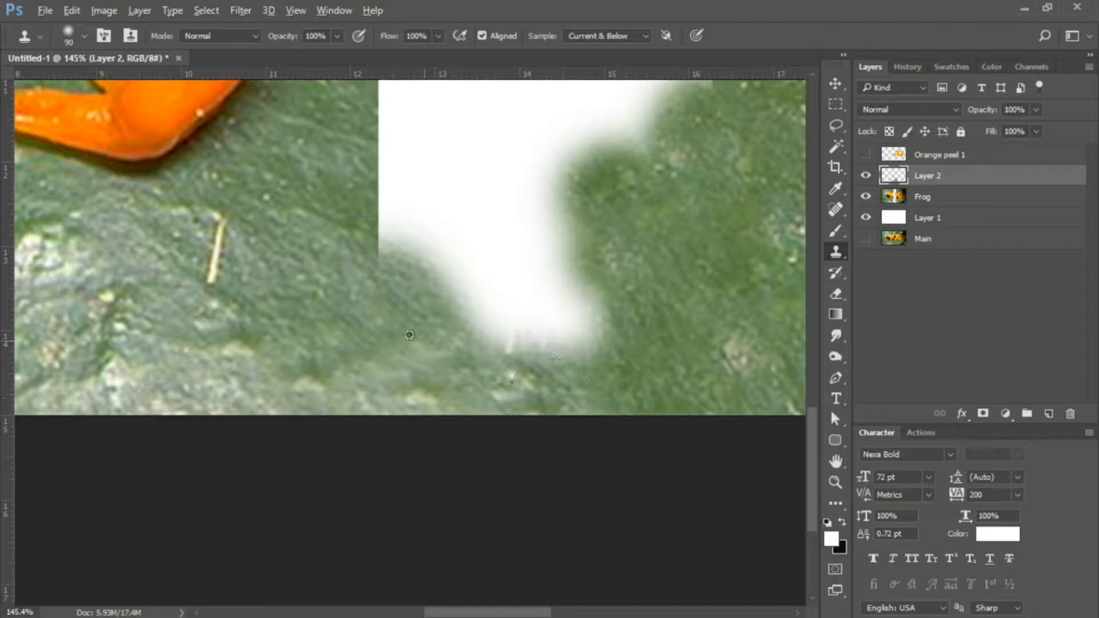
{"action": "left_click", "coordinate": [267, 328], "text": "alt"}
{"action": "left_click_drag", "start_coordinate": [360, 258], "coordinate": [376, 237]}
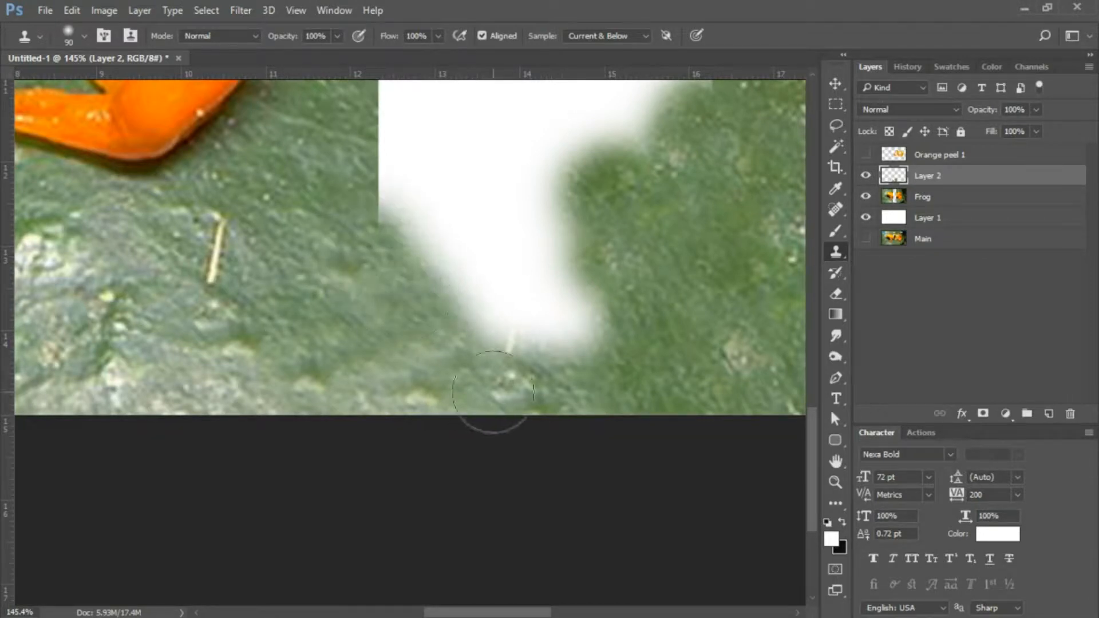
- Clone over the white streak and pale blotches in the bridged strip and blend its seam with the right patch
{"action": "left_click", "coordinate": [428, 343], "text": "alt"}
{"action": "mouse_move", "coordinate": [508, 318]}
{"action": "left_mouse_down"}
{"action": "mouse_move", "coordinate": [453, 335]}
{"action": "mouse_move", "coordinate": [557, 346]}
{"action": "left_mouse_up"}
{"action": "left_click", "coordinate": [243, 355], "text": "alt"}
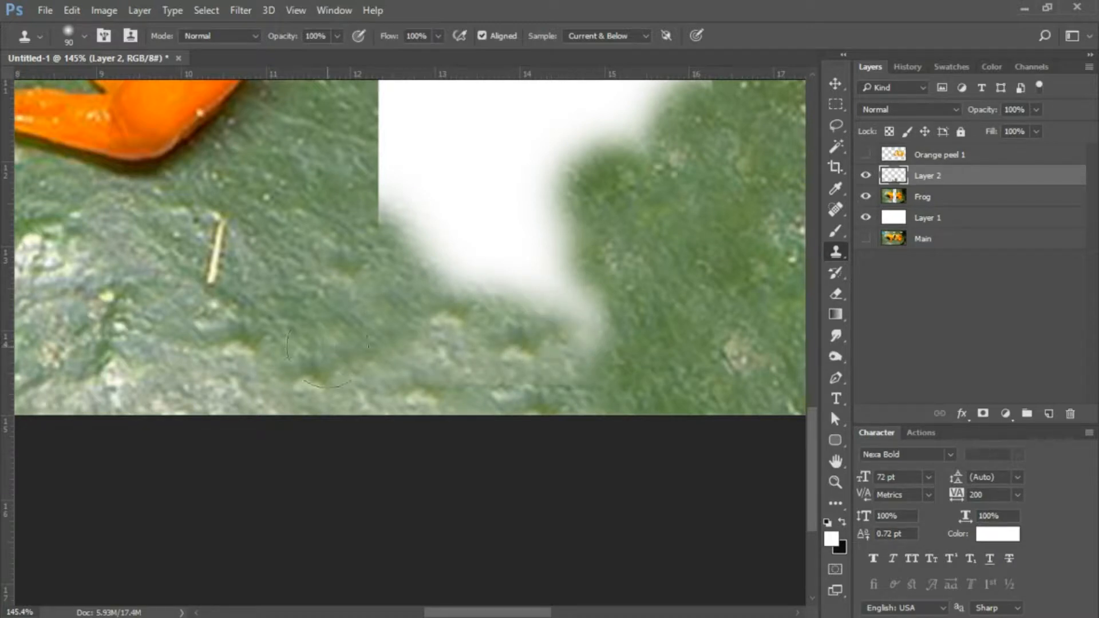
{"action": "left_click", "coordinate": [301, 287], "text": "alt"}
{"action": "left_click_drag", "start_coordinate": [413, 360], "coordinate": [584, 393]}
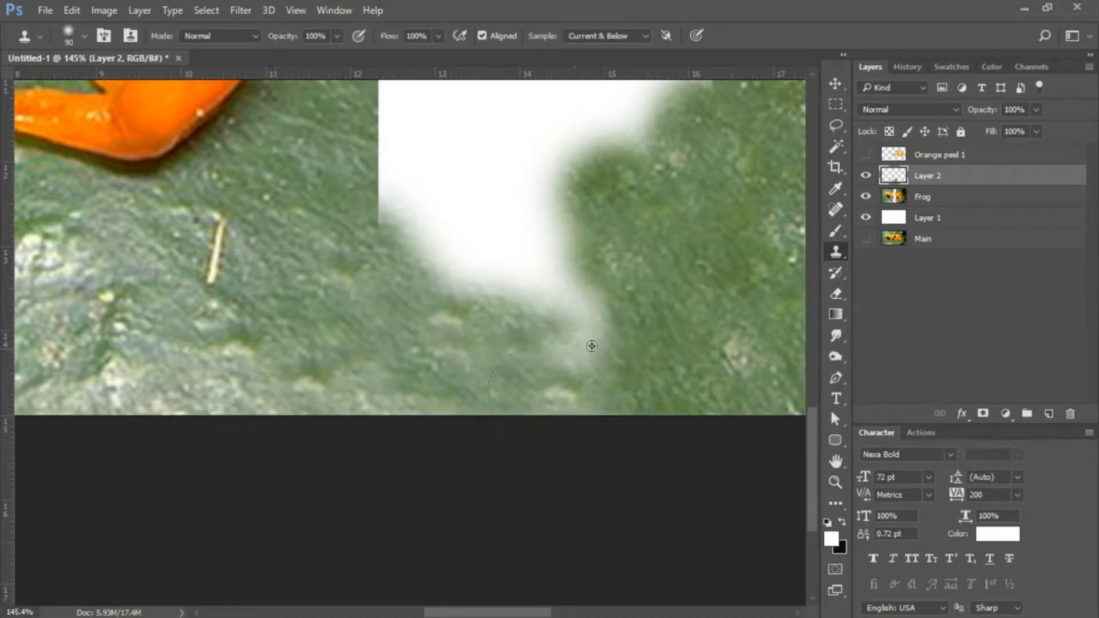
{"action": "left_click", "coordinate": [296, 361], "text": "alt"}
{"action": "mouse_move", "coordinate": [538, 349]}
{"action": "left_mouse_down"}
{"action": "mouse_move", "coordinate": [572, 306]}
{"action": "mouse_move", "coordinate": [587, 348]}
{"action": "mouse_move", "coordinate": [614, 332]}
{"action": "left_mouse_up"}
{"action": "key", "text": "ctrl+z"}
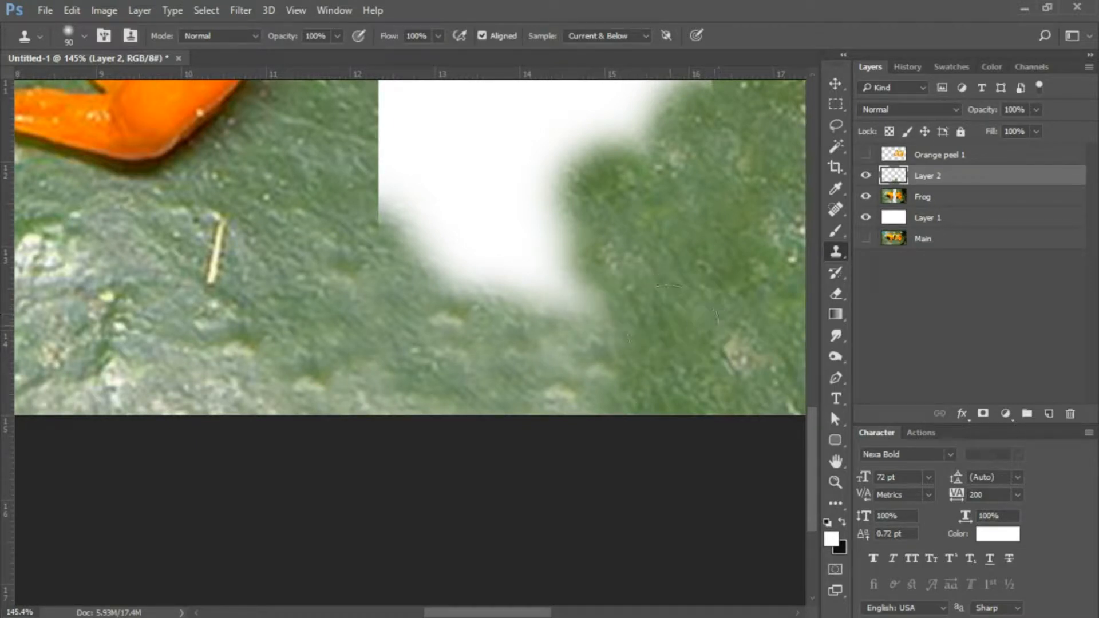
- Raise the cloned leaf from both sides of the V-shaped opening above the bridged strip, narrowing its lower end
{"action": "left_click", "coordinate": [534, 316]}
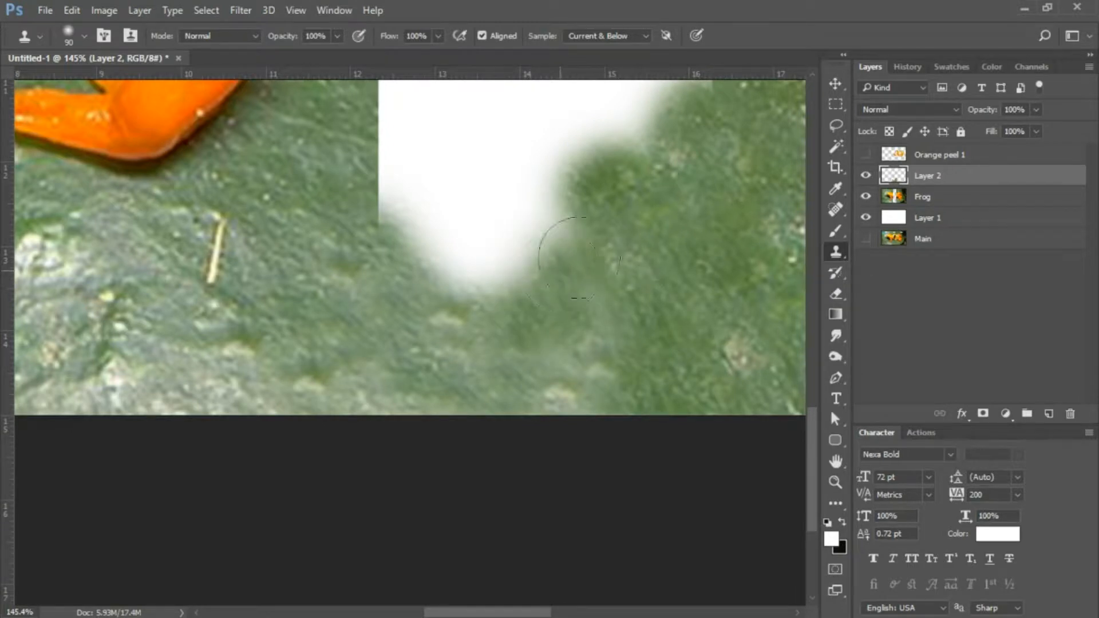
{"action": "left_click_drag", "start_coordinate": [596, 242], "coordinate": [521, 238]}
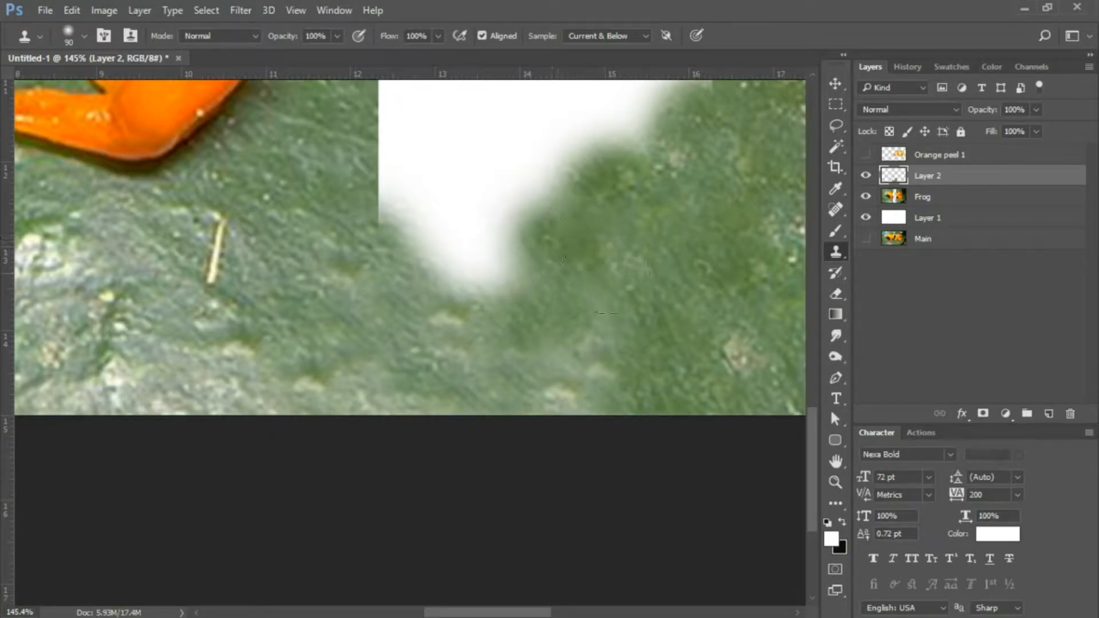
{"action": "mouse_move", "coordinate": [520, 294]}
{"action": "left_mouse_down"}
{"action": "mouse_move", "coordinate": [473, 282]}
{"action": "mouse_move", "coordinate": [489, 291]}
{"action": "left_mouse_up"}
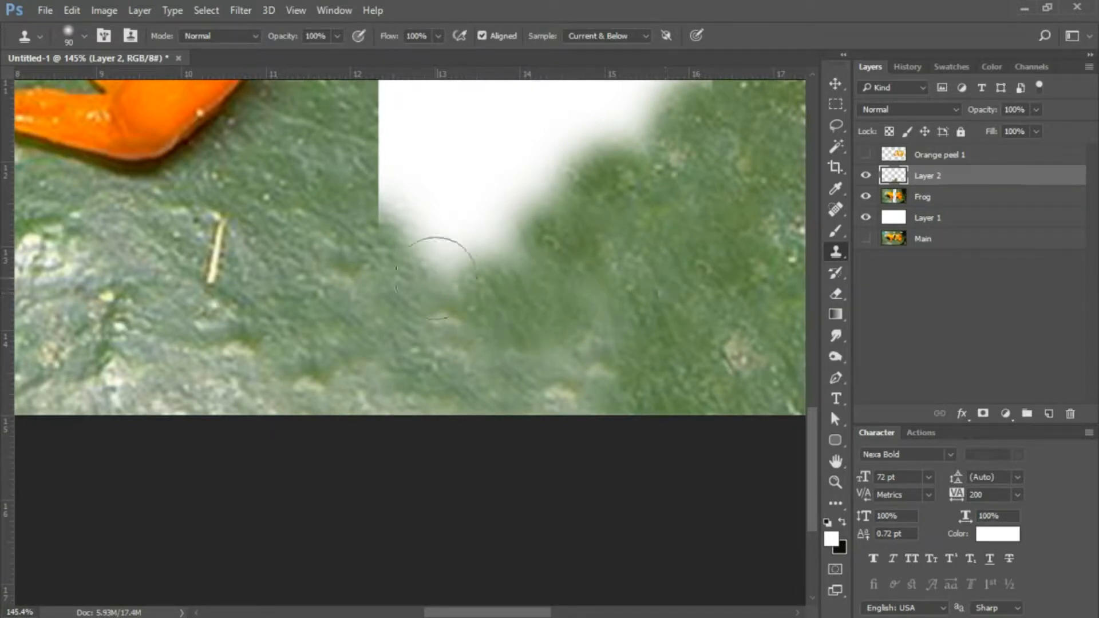
{"action": "mouse_move", "coordinate": [382, 253]}
{"action": "left_mouse_down"}
{"action": "mouse_move", "coordinate": [388, 216]}
{"action": "mouse_move", "coordinate": [384, 235]}
{"action": "left_mouse_up"}
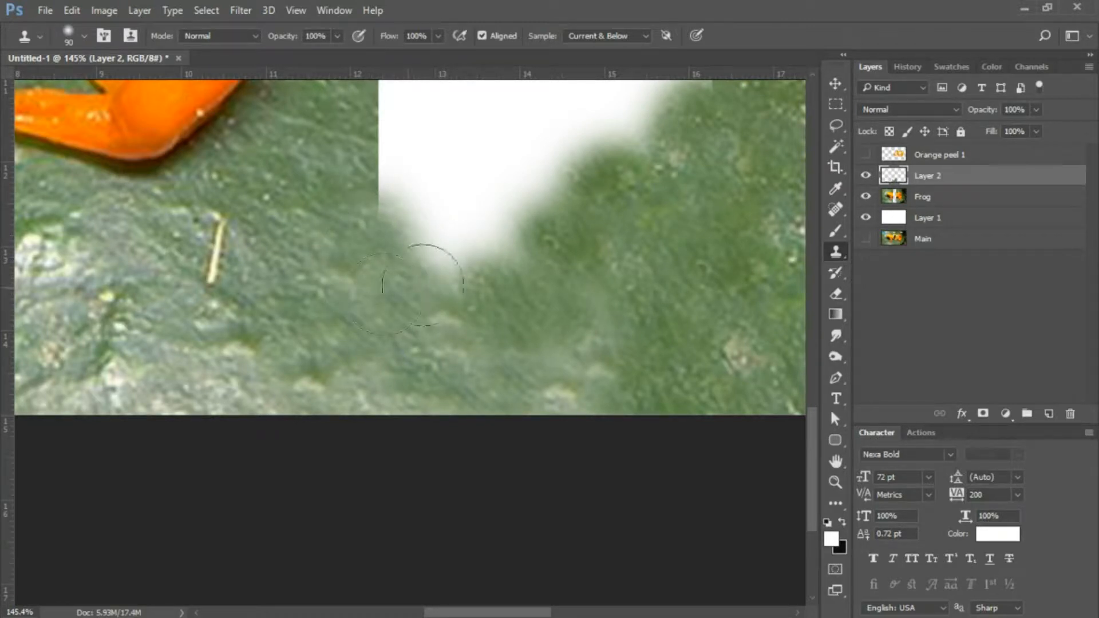
{"action": "left_click_drag", "start_coordinate": [423, 285], "coordinate": [442, 270]}
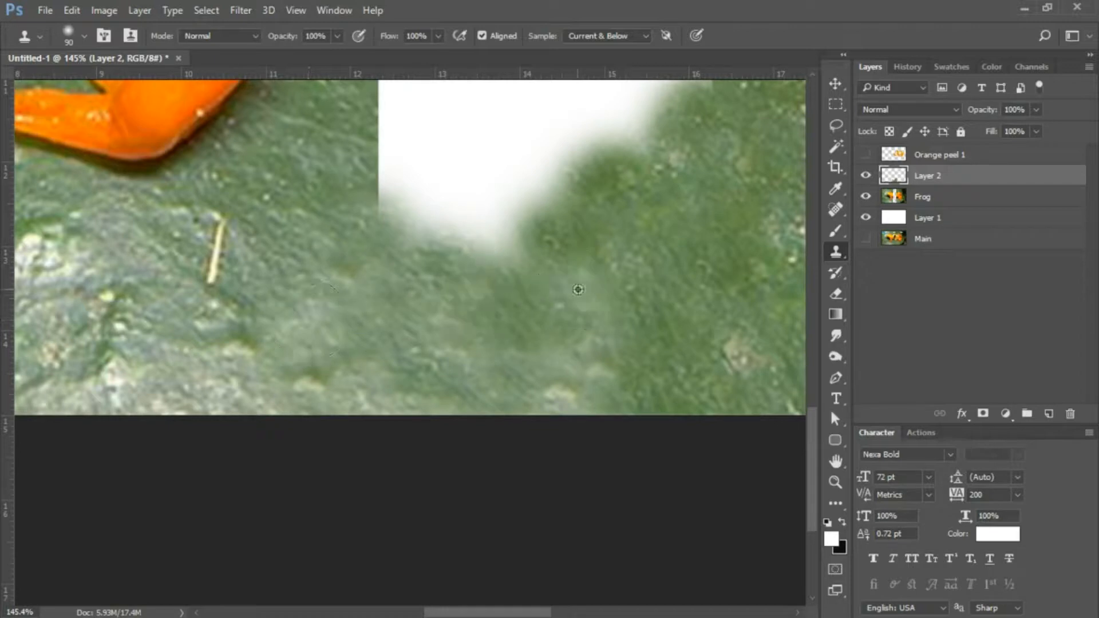
- Sample leaf on both sides of the opening and clone it along the white area's lower edge and left corner
{"action": "left_click", "coordinate": [698, 288], "text": "alt"}
{"action": "mouse_move", "coordinate": [532, 241]}
{"action": "left_mouse_down"}
{"action": "mouse_move", "coordinate": [490, 233]}
{"action": "mouse_move", "coordinate": [515, 221]}
{"action": "left_mouse_up"}
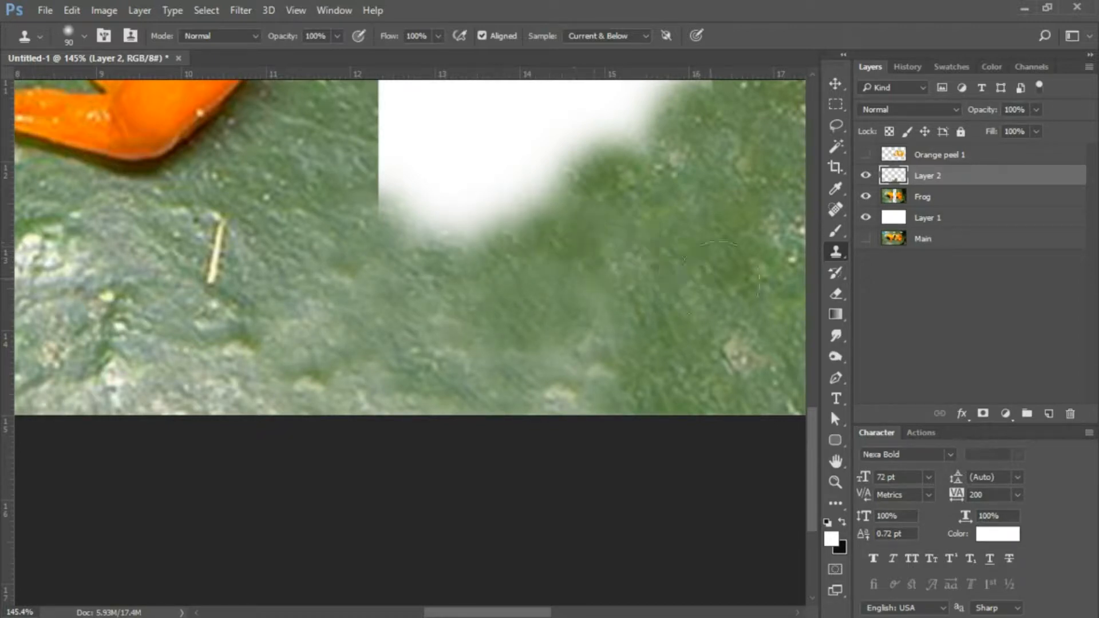
{"action": "left_click", "coordinate": [725, 290], "text": "alt"}
{"action": "left_click", "coordinate": [432, 240]}
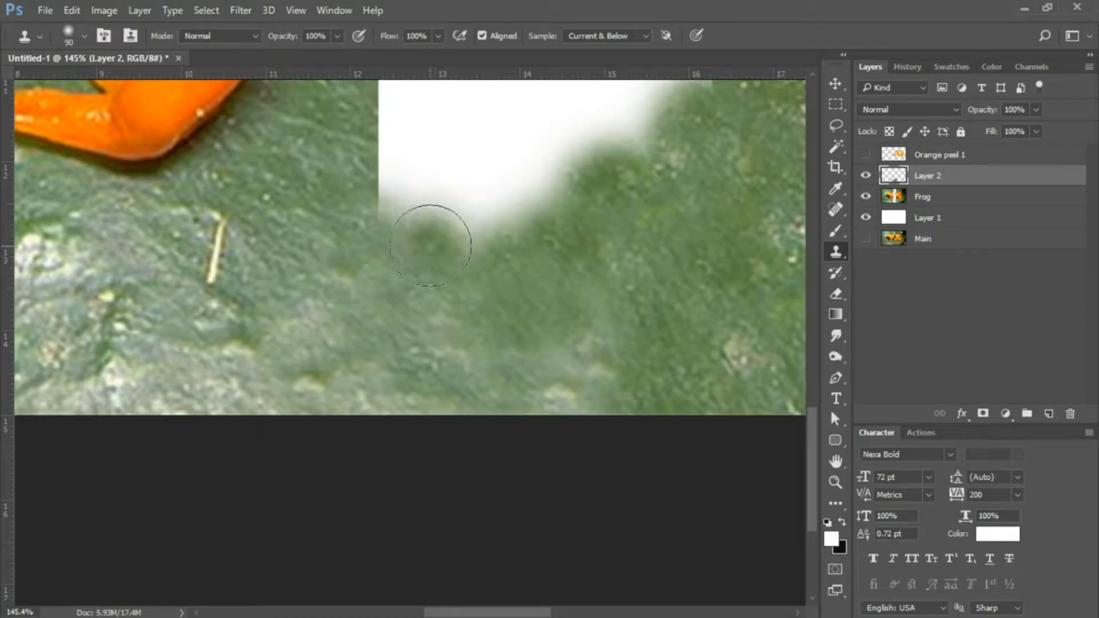
{"action": "left_click", "coordinate": [343, 250], "text": "alt"}
{"action": "left_click_drag", "start_coordinate": [366, 231], "coordinate": [382, 218]}
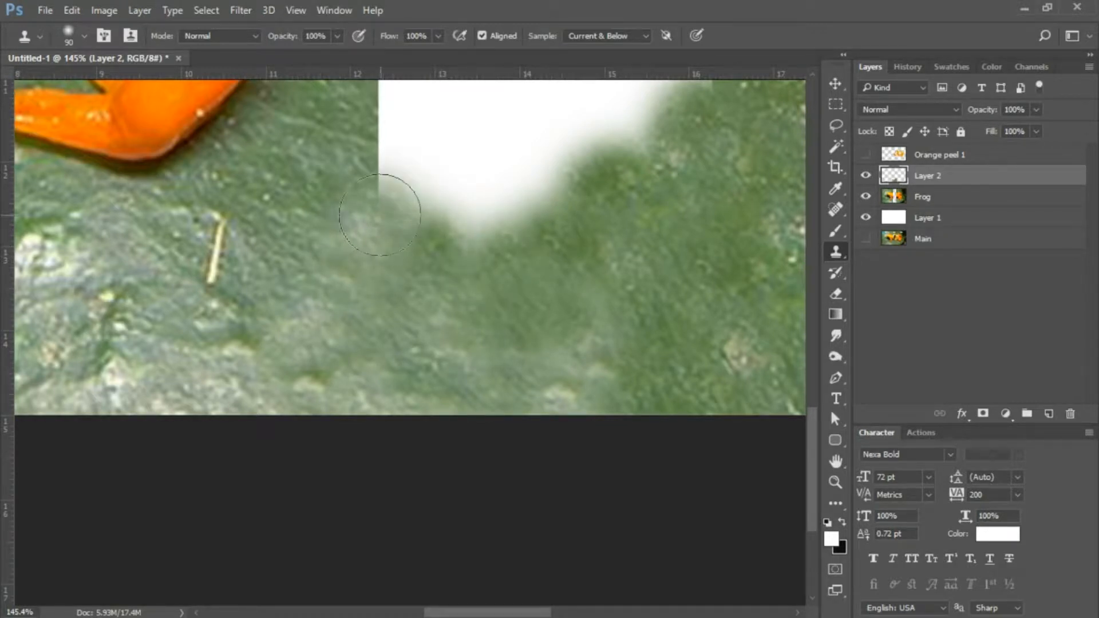
- Sample mid-green leaf inside the cloned patch and raise the patch evenly across the full width of the gap
{"action": "left_click", "coordinate": [490, 302], "text": "alt"}
{"action": "mouse_move", "coordinate": [441, 246]}
{"action": "left_mouse_down"}
{"action": "mouse_move", "coordinate": [503, 192]}
{"action": "mouse_move", "coordinate": [546, 198]}
{"action": "left_mouse_up"}
{"action": "mouse_move", "coordinate": [584, 241]}
{"action": "left_mouse_down"}
{"action": "mouse_move", "coordinate": [506, 222]}
{"action": "mouse_move", "coordinate": [566, 213]}
{"action": "left_mouse_up"}
{"action": "mouse_move", "coordinate": [458, 263]}
{"action": "left_mouse_down"}
{"action": "mouse_move", "coordinate": [453, 229]}
{"action": "mouse_move", "coordinate": [400, 189]}
{"action": "mouse_move", "coordinate": [389, 206]}
{"action": "mouse_move", "coordinate": [404, 211]}
{"action": "mouse_move", "coordinate": [381, 171]}
{"action": "mouse_move", "coordinate": [392, 165]}
{"action": "left_mouse_up"}
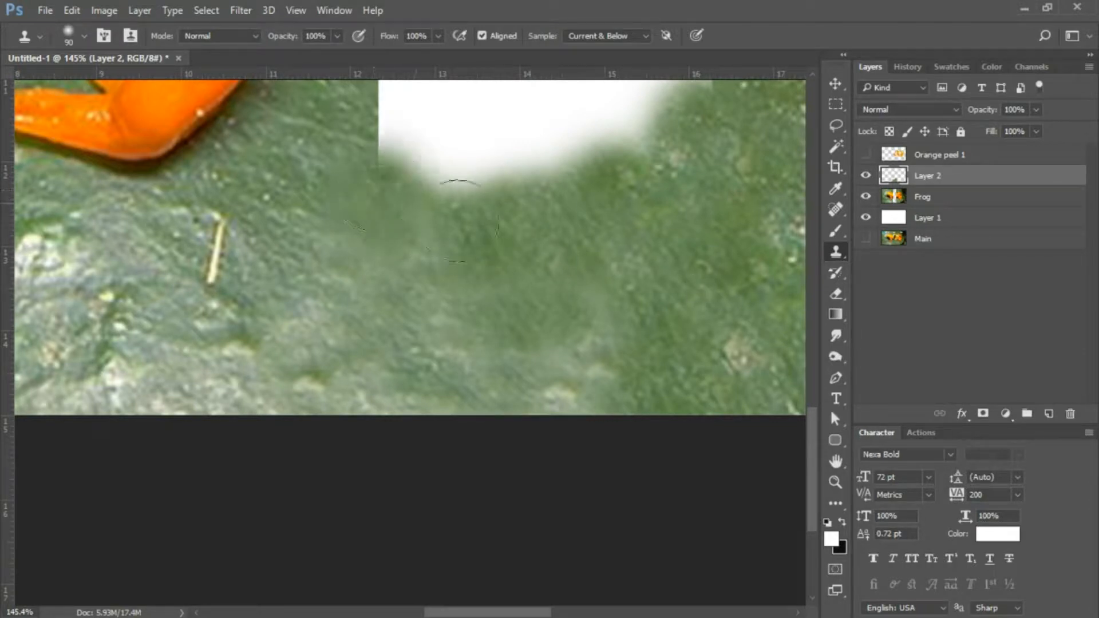
{"action": "left_click", "coordinate": [525, 248], "text": "alt"}
{"action": "left_click_drag", "start_coordinate": [518, 184], "coordinate": [389, 146]}
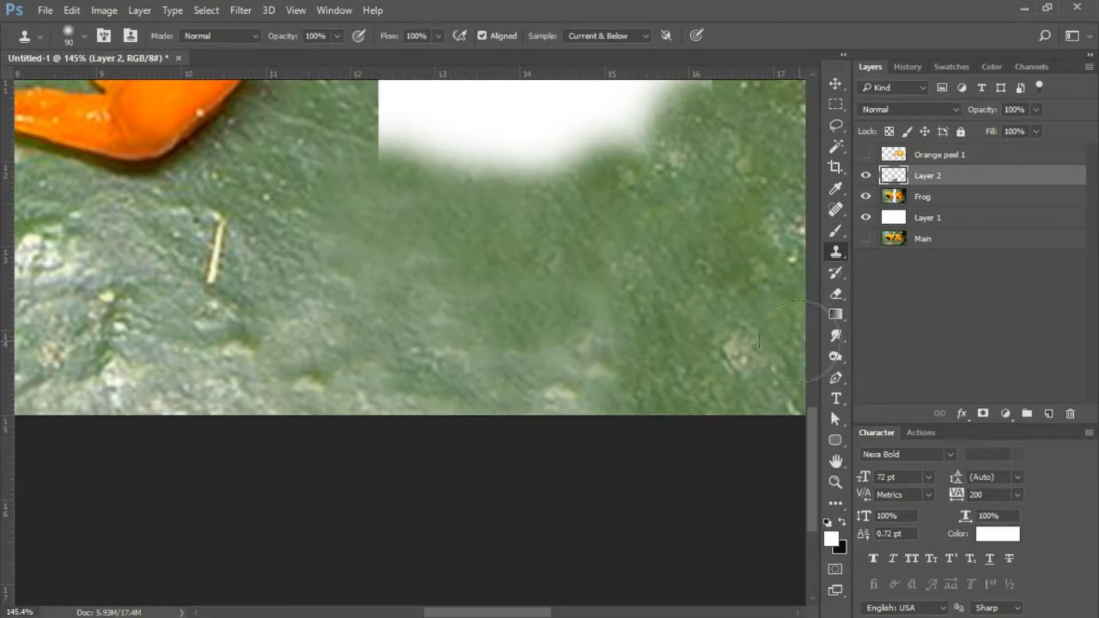
- Clone leaf upward at 50% zoom to just below the frog's front half, undoing the white spill near its leg and filling the notch
{"action": "key", "text": "ctrl+1"}
{"action": "key", "text": "ctrl+minus"}
{"action": "key", "text": "ctrl+minus"}
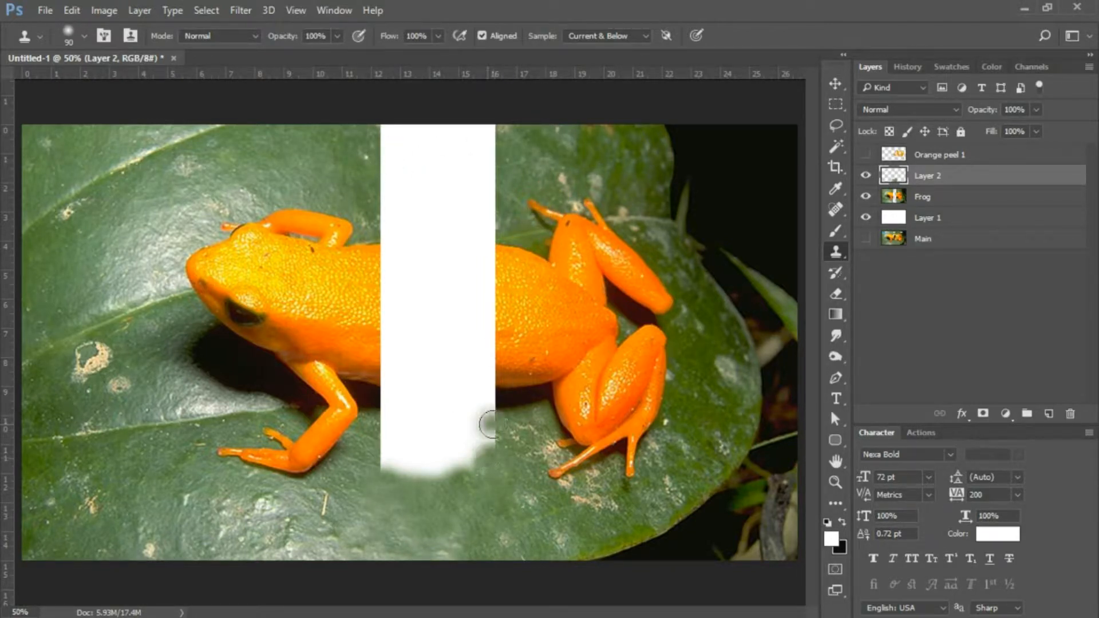
{"action": "left_click", "coordinate": [487, 505], "text": "alt"}
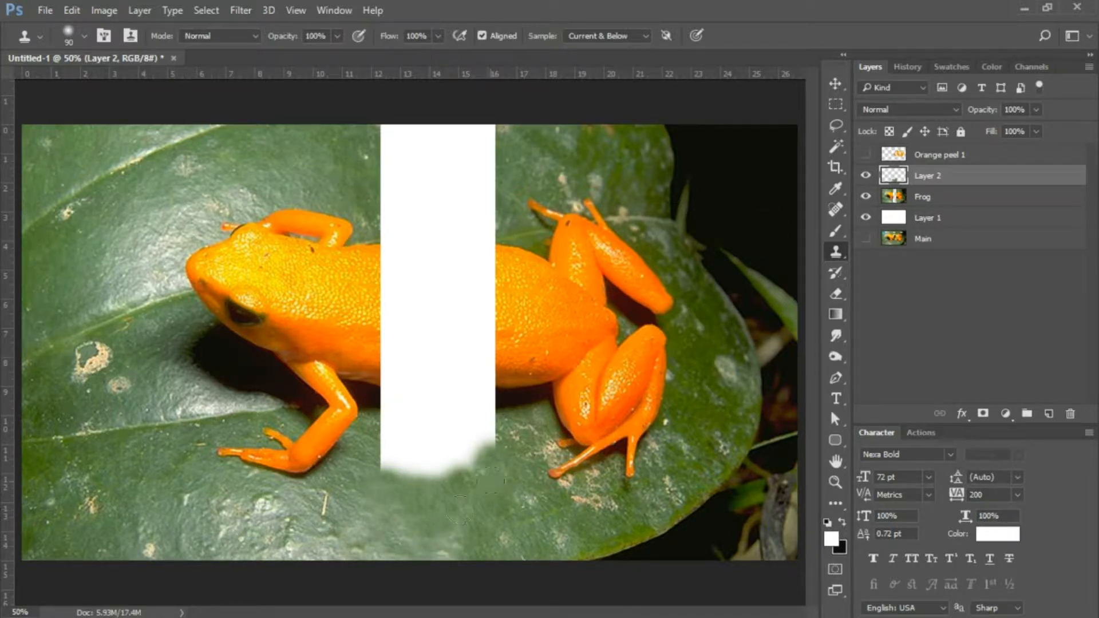
{"action": "mouse_move", "coordinate": [491, 481]}
{"action": "left_mouse_down"}
{"action": "mouse_move", "coordinate": [430, 478]}
{"action": "mouse_move", "coordinate": [444, 470]}
{"action": "mouse_move", "coordinate": [429, 466]}
{"action": "mouse_move", "coordinate": [449, 462]}
{"action": "mouse_move", "coordinate": [415, 476]}
{"action": "mouse_move", "coordinate": [395, 453]}
{"action": "mouse_move", "coordinate": [376, 453]}
{"action": "mouse_move", "coordinate": [390, 446]}
{"action": "mouse_move", "coordinate": [385, 409]}
{"action": "mouse_move", "coordinate": [423, 429]}
{"action": "left_mouse_up"}
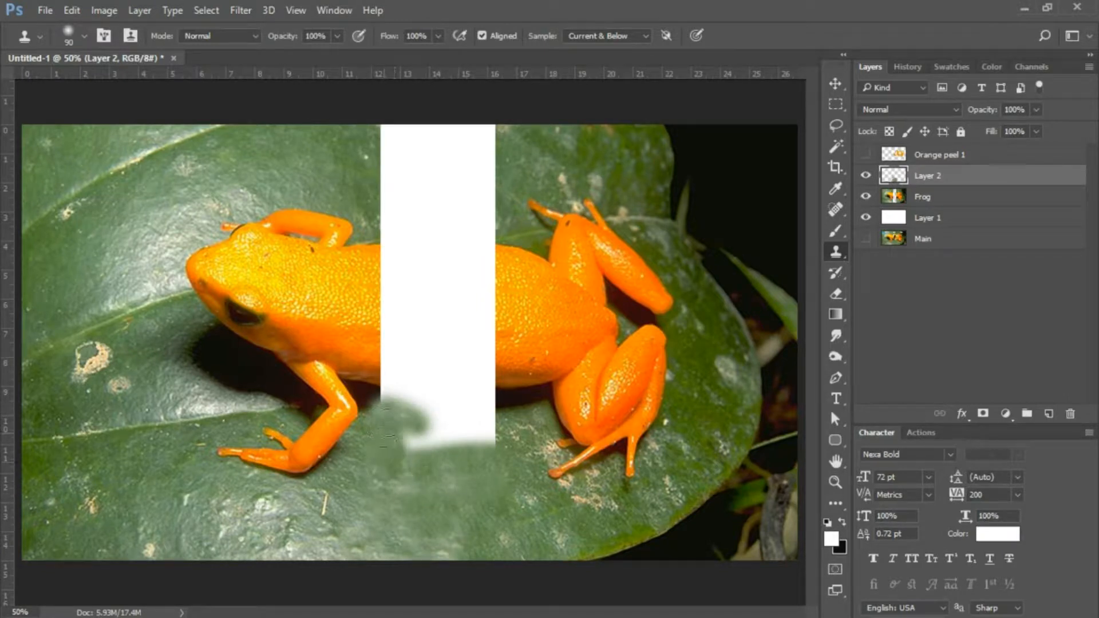
{"action": "left_click_drag", "start_coordinate": [385, 408], "coordinate": [381, 388]}
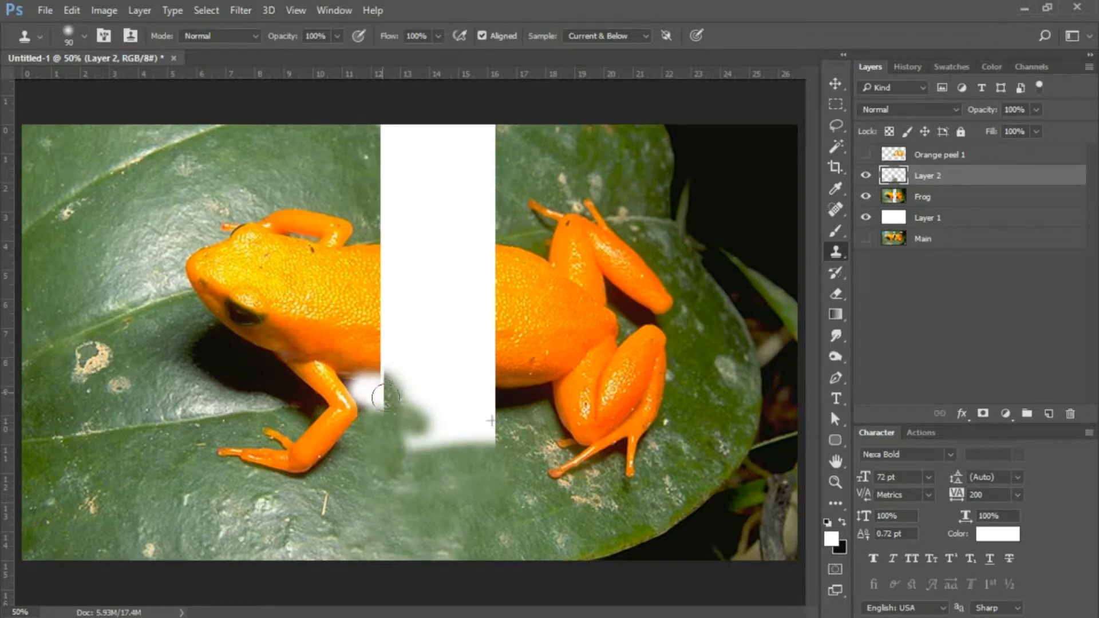
{"action": "key", "text": "ctrl+z"}
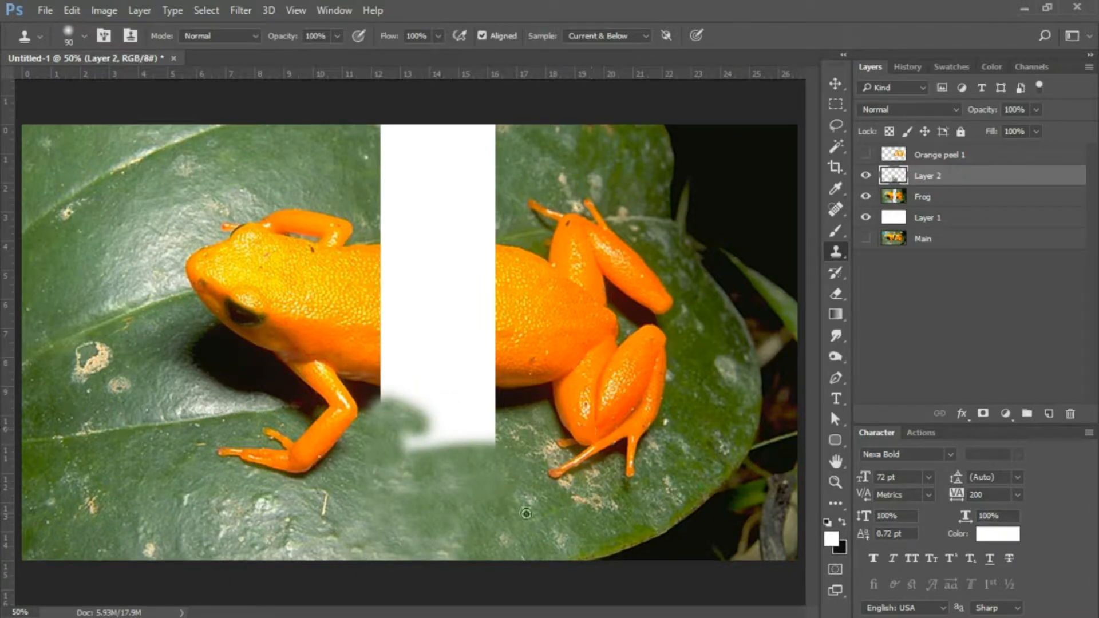
{"action": "mouse_move", "coordinate": [405, 464]}
{"action": "left_mouse_down"}
{"action": "mouse_move", "coordinate": [408, 426]}
{"action": "mouse_move", "coordinate": [425, 436]}
{"action": "left_mouse_up"}
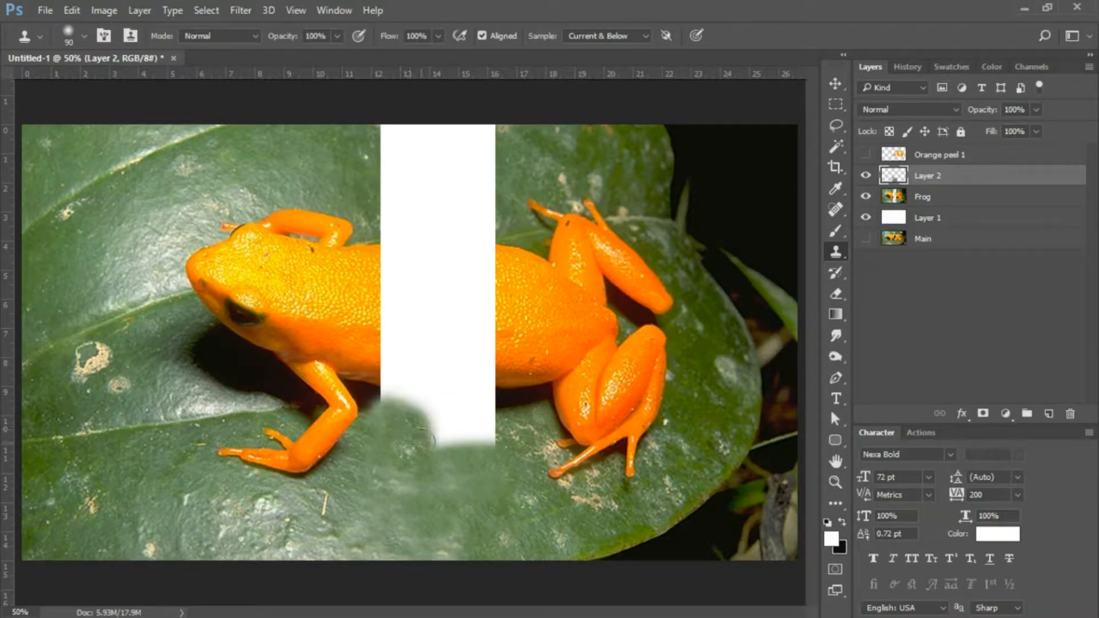
- Fill the gap with cloned leaf up to the frog's belly and continue up the rear half's cut edge to its back
{"action": "mouse_move", "coordinate": [475, 461]}
{"action": "left_mouse_down"}
{"action": "mouse_move", "coordinate": [478, 436]}
{"action": "mouse_move", "coordinate": [443, 442]}
{"action": "mouse_move", "coordinate": [488, 436]}
{"action": "mouse_move", "coordinate": [481, 445]}
{"action": "mouse_move", "coordinate": [474, 418]}
{"action": "mouse_move", "coordinate": [504, 420]}
{"action": "mouse_move", "coordinate": [473, 417]}
{"action": "mouse_move", "coordinate": [503, 412]}
{"action": "mouse_move", "coordinate": [490, 399]}
{"action": "mouse_move", "coordinate": [502, 395]}
{"action": "mouse_move", "coordinate": [486, 367]}
{"action": "left_mouse_up"}
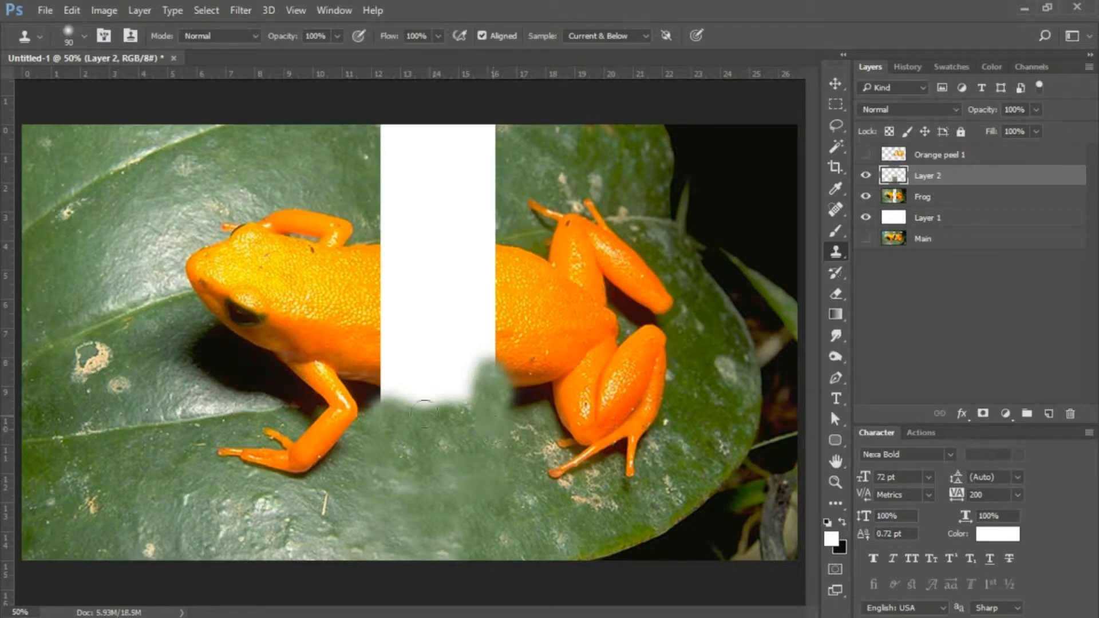
{"action": "mouse_move", "coordinate": [425, 412]}
{"action": "left_mouse_down"}
{"action": "mouse_move", "coordinate": [485, 404]}
{"action": "mouse_move", "coordinate": [443, 397]}
{"action": "left_mouse_up"}
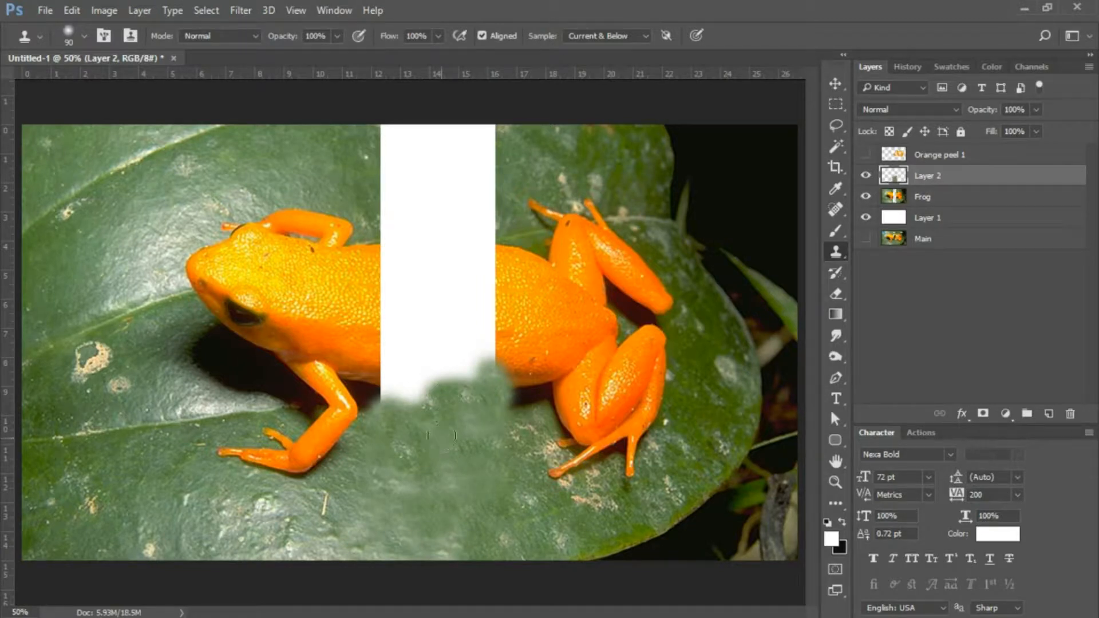
{"action": "mouse_move", "coordinate": [439, 436]}
{"action": "left_mouse_down"}
{"action": "mouse_move", "coordinate": [399, 400]}
{"action": "mouse_move", "coordinate": [382, 399]}
{"action": "mouse_move", "coordinate": [399, 374]}
{"action": "mouse_move", "coordinate": [461, 369]}
{"action": "left_mouse_up"}
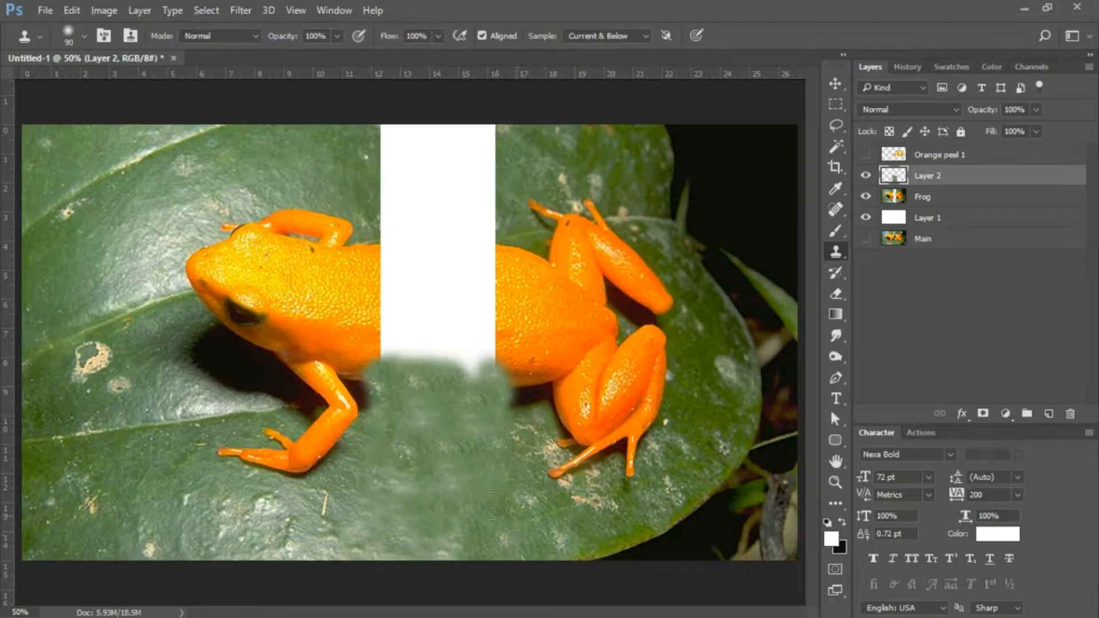
{"action": "mouse_move", "coordinate": [492, 413]}
{"action": "left_mouse_down"}
{"action": "mouse_move", "coordinate": [489, 374]}
{"action": "mouse_move", "coordinate": [454, 356]}
{"action": "mouse_move", "coordinate": [497, 360]}
{"action": "mouse_move", "coordinate": [482, 311]}
{"action": "mouse_move", "coordinate": [499, 304]}
{"action": "mouse_move", "coordinate": [495, 258]}
{"action": "left_mouse_up"}
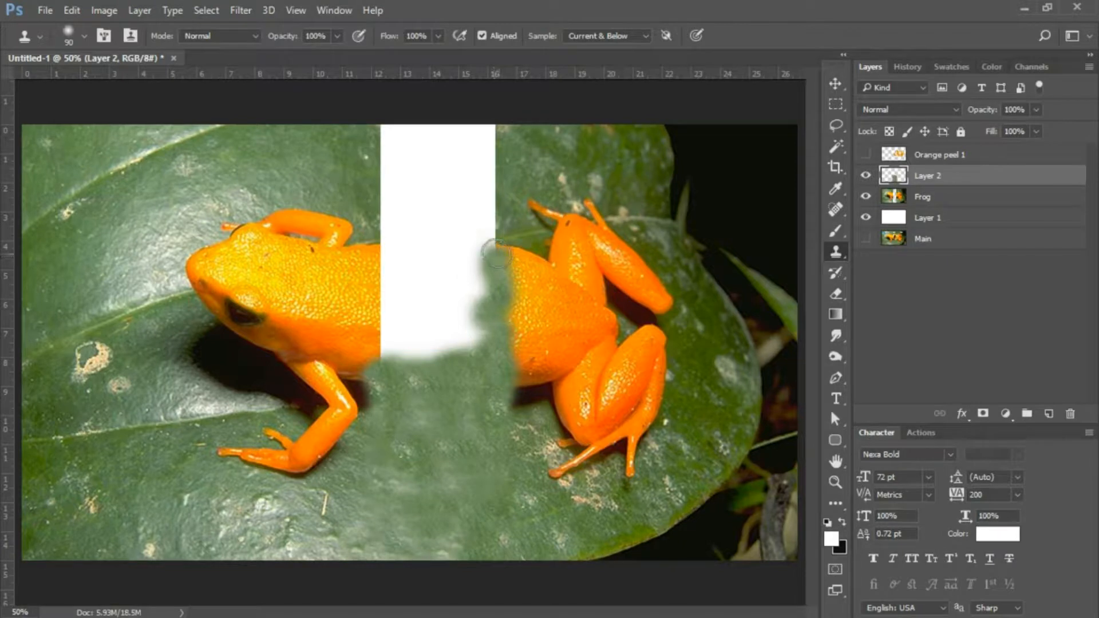
{"action": "mouse_move", "coordinate": [494, 333]}
{"action": "left_mouse_down"}
{"action": "mouse_move", "coordinate": [424, 346]}
{"action": "mouse_move", "coordinate": [430, 355]}
{"action": "left_mouse_up"}
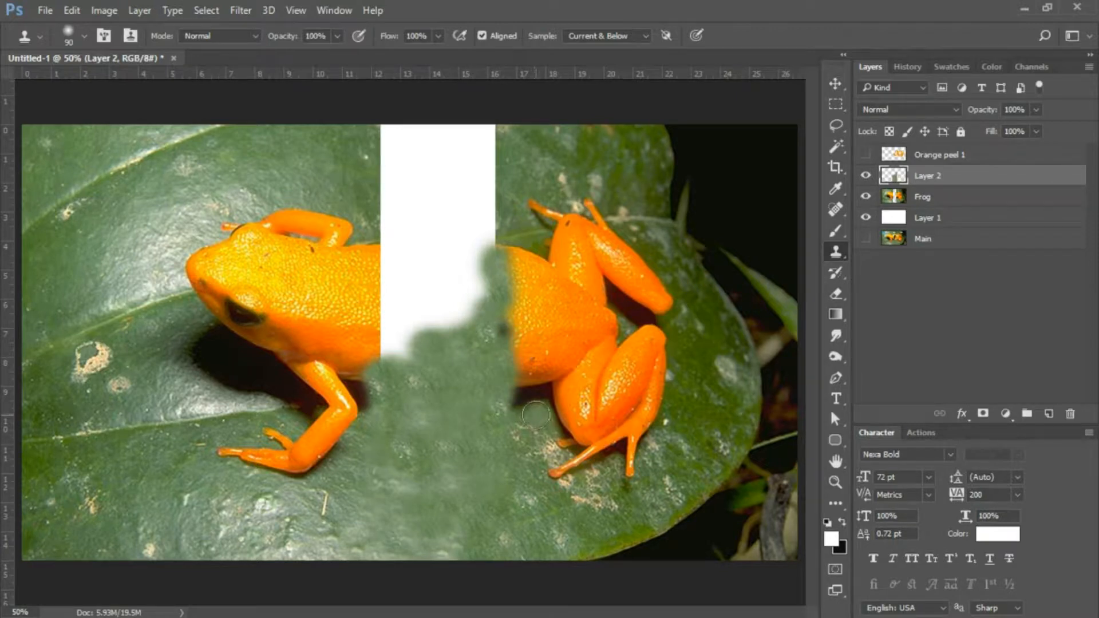
- Clone leaf over the gap between the frog halves up to its back line and rear corner, undoing the last stray stroke
{"action": "left_click_drag", "start_coordinate": [534, 399], "coordinate": [524, 399]}
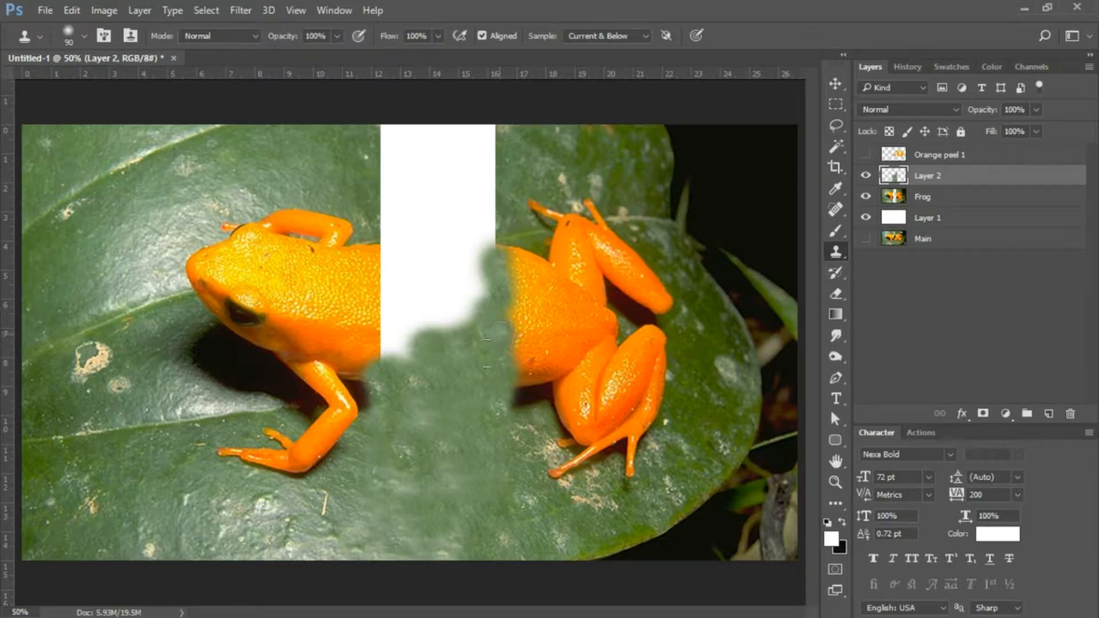
{"action": "mouse_move", "coordinate": [400, 375]}
{"action": "left_mouse_down"}
{"action": "mouse_move", "coordinate": [379, 347]}
{"action": "mouse_move", "coordinate": [420, 351]}
{"action": "mouse_move", "coordinate": [380, 331]}
{"action": "left_mouse_up"}
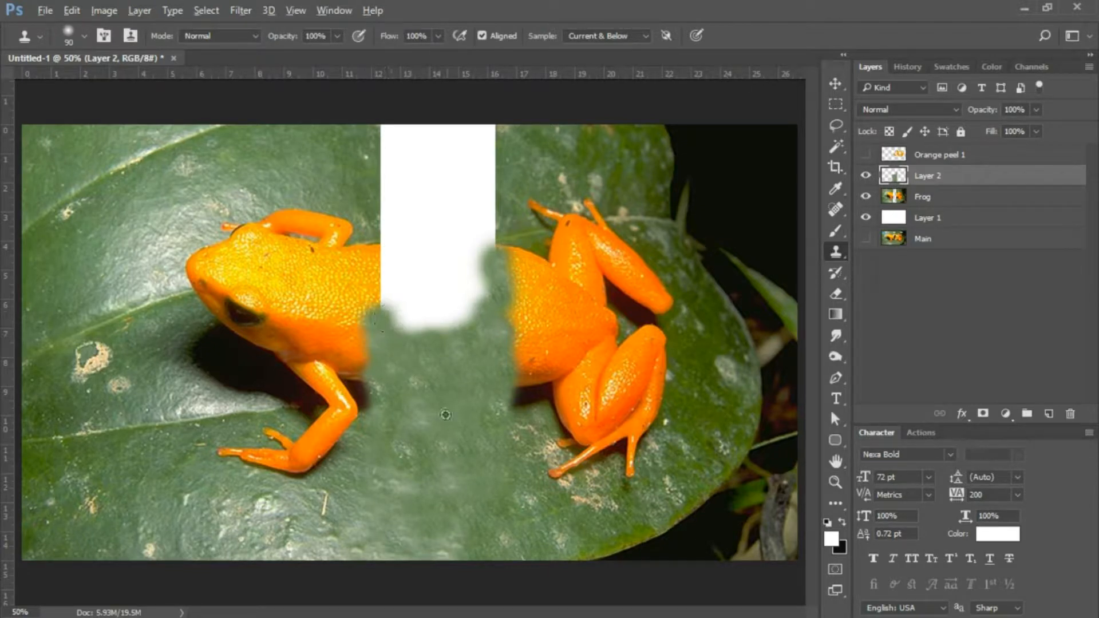
{"action": "mouse_move", "coordinate": [421, 350]}
{"action": "left_mouse_down"}
{"action": "mouse_move", "coordinate": [396, 330]}
{"action": "mouse_move", "coordinate": [455, 315]}
{"action": "mouse_move", "coordinate": [396, 316]}
{"action": "left_mouse_up"}
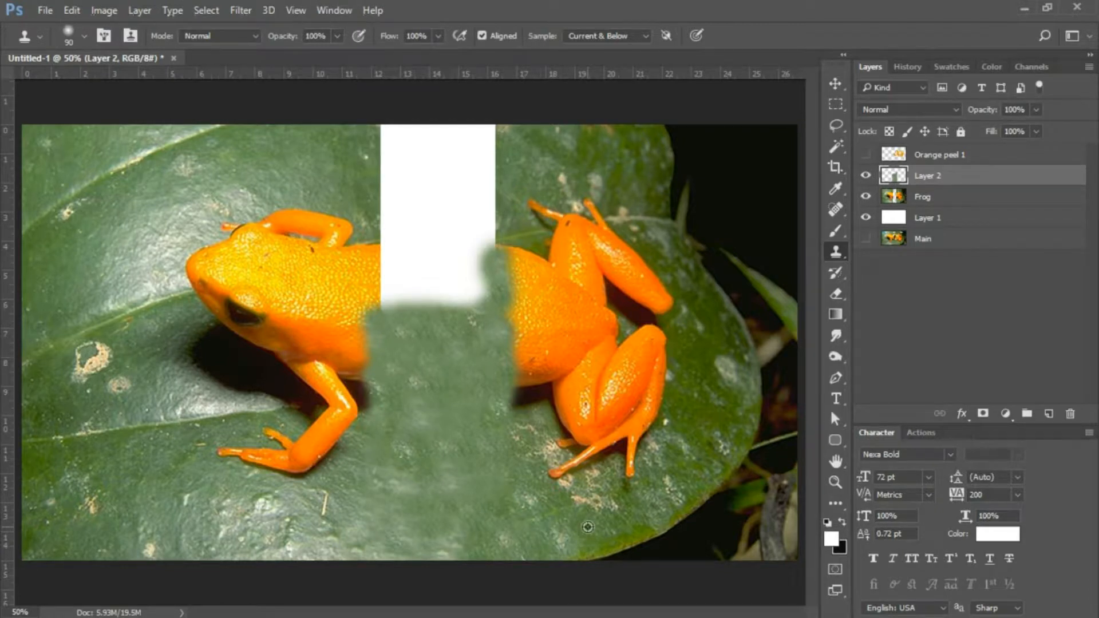
{"action": "left_click_drag", "start_coordinate": [488, 519], "coordinate": [474, 481]}
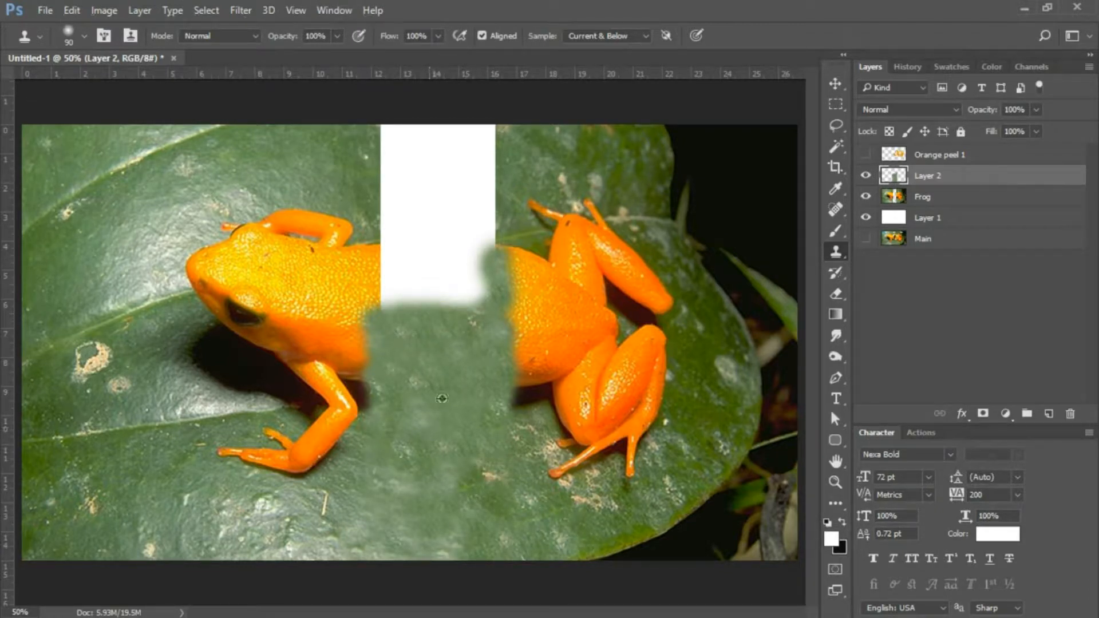
{"action": "mouse_move", "coordinate": [460, 307]}
{"action": "left_mouse_down"}
{"action": "mouse_move", "coordinate": [481, 290]}
{"action": "mouse_move", "coordinate": [464, 277]}
{"action": "mouse_move", "coordinate": [483, 262]}
{"action": "mouse_move", "coordinate": [440, 277]}
{"action": "mouse_move", "coordinate": [443, 297]}
{"action": "mouse_move", "coordinate": [416, 306]}
{"action": "left_mouse_up"}
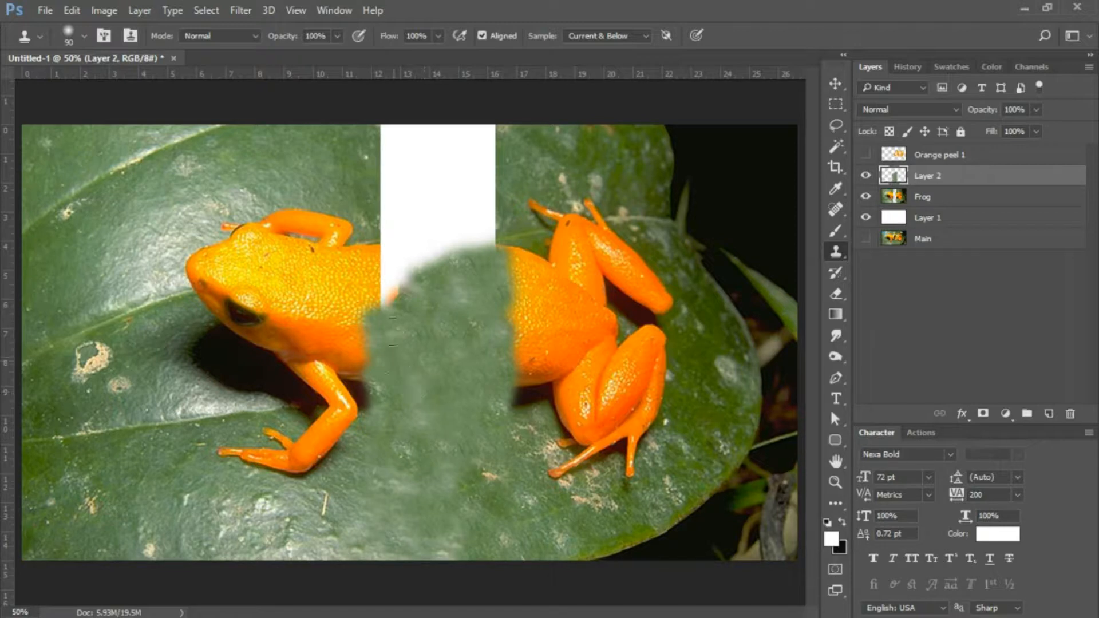
{"action": "mouse_move", "coordinate": [391, 327]}
{"action": "left_mouse_down"}
{"action": "mouse_move", "coordinate": [398, 290]}
{"action": "mouse_move", "coordinate": [368, 285]}
{"action": "mouse_move", "coordinate": [376, 296]}
{"action": "mouse_move", "coordinate": [393, 280]}
{"action": "mouse_move", "coordinate": [378, 282]}
{"action": "mouse_move", "coordinate": [379, 322]}
{"action": "mouse_move", "coordinate": [398, 296]}
{"action": "mouse_move", "coordinate": [396, 271]}
{"action": "mouse_move", "coordinate": [452, 264]}
{"action": "mouse_move", "coordinate": [375, 257]}
{"action": "mouse_move", "coordinate": [494, 254]}
{"action": "left_mouse_up"}
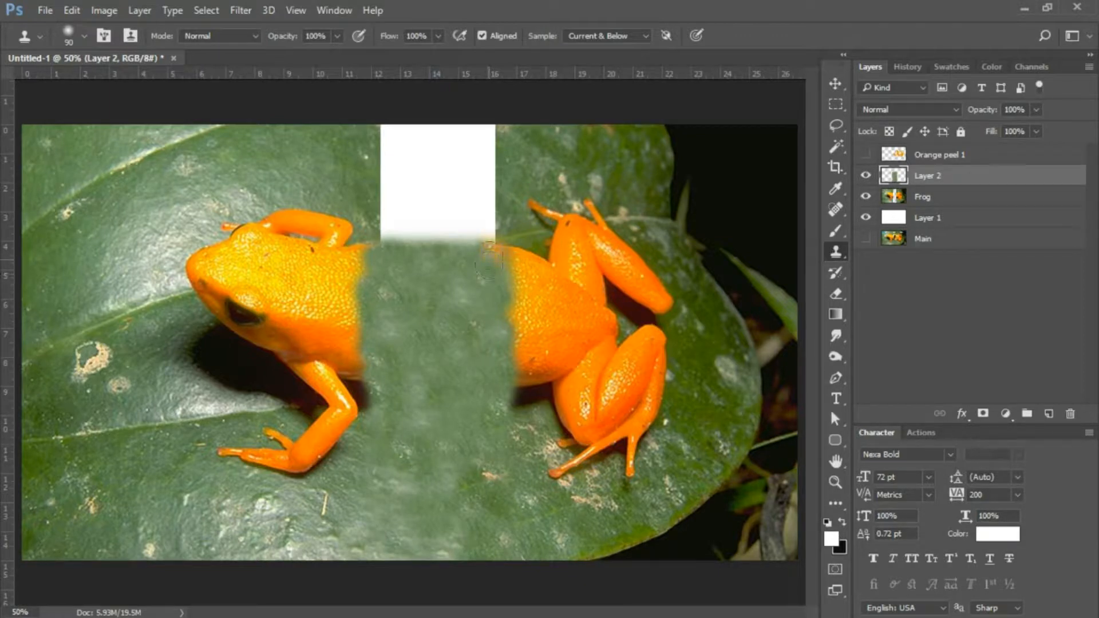
{"action": "left_click_drag", "start_coordinate": [488, 249], "coordinate": [486, 235]}
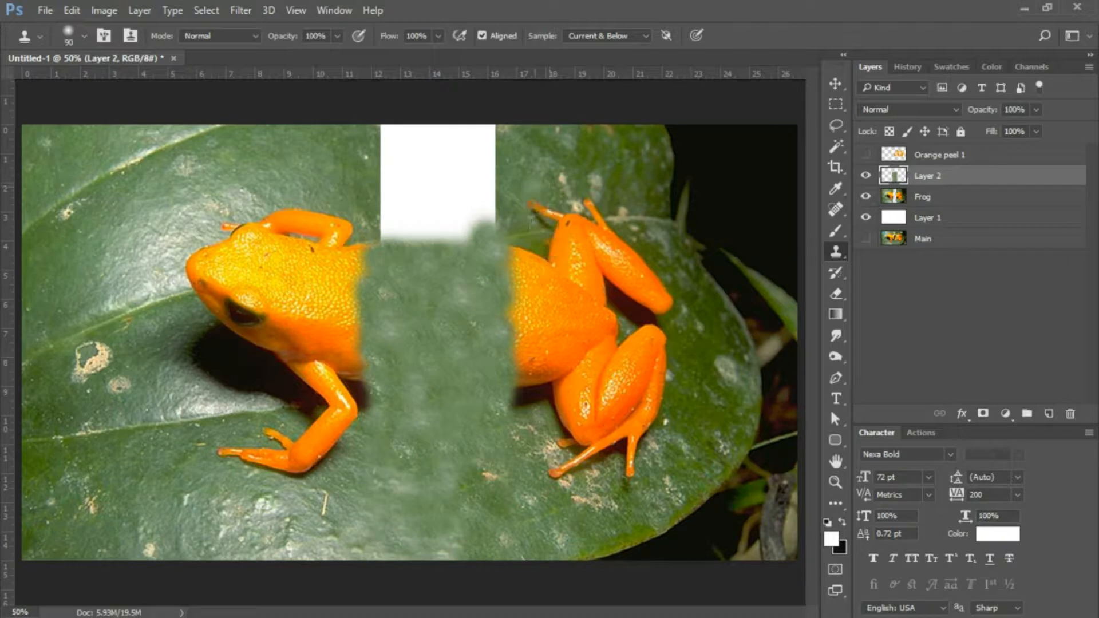
{"action": "left_click_drag", "start_coordinate": [427, 222], "coordinate": [409, 221]}
{"action": "key", "text": "ctrl+z"}
- At about 149% zoom, use a size 45 Clone Stamp to blend leaf into the gap above the rear half's back, covering the copied orange foot
{"action": "left_click", "coordinate": [830, 483]}
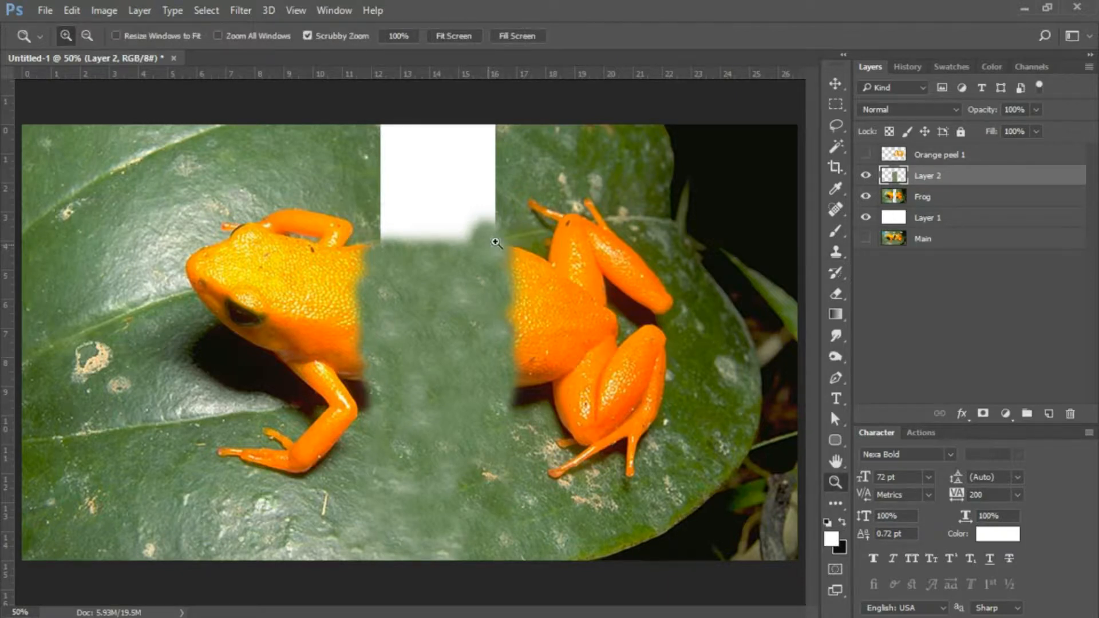
{"action": "left_click_drag", "start_coordinate": [496, 242], "coordinate": [559, 228]}
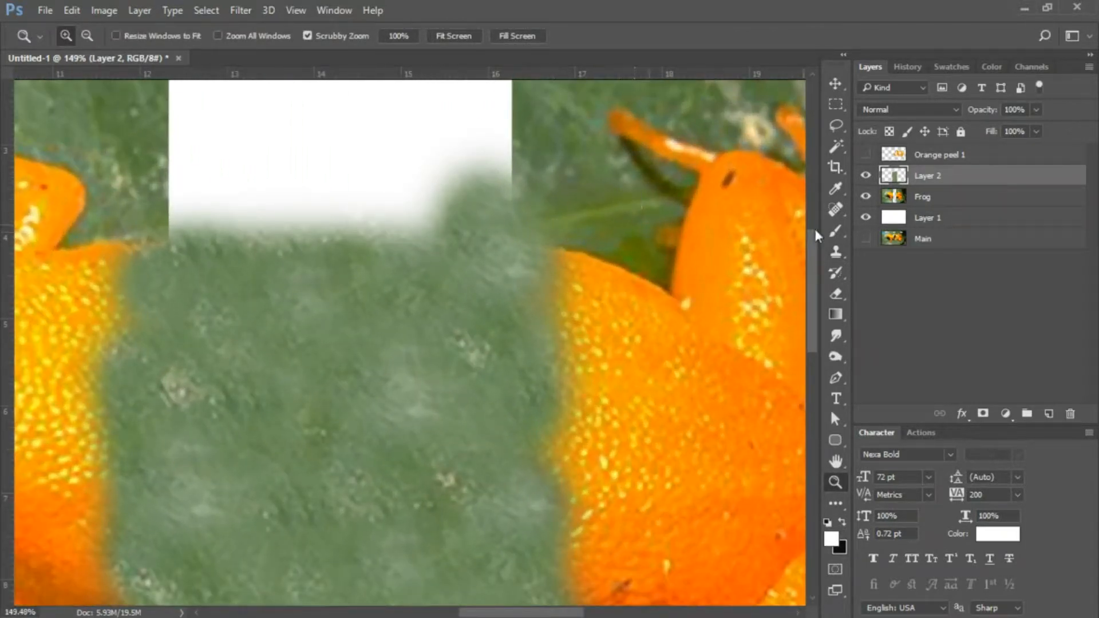
{"action": "left_click", "coordinate": [836, 250]}
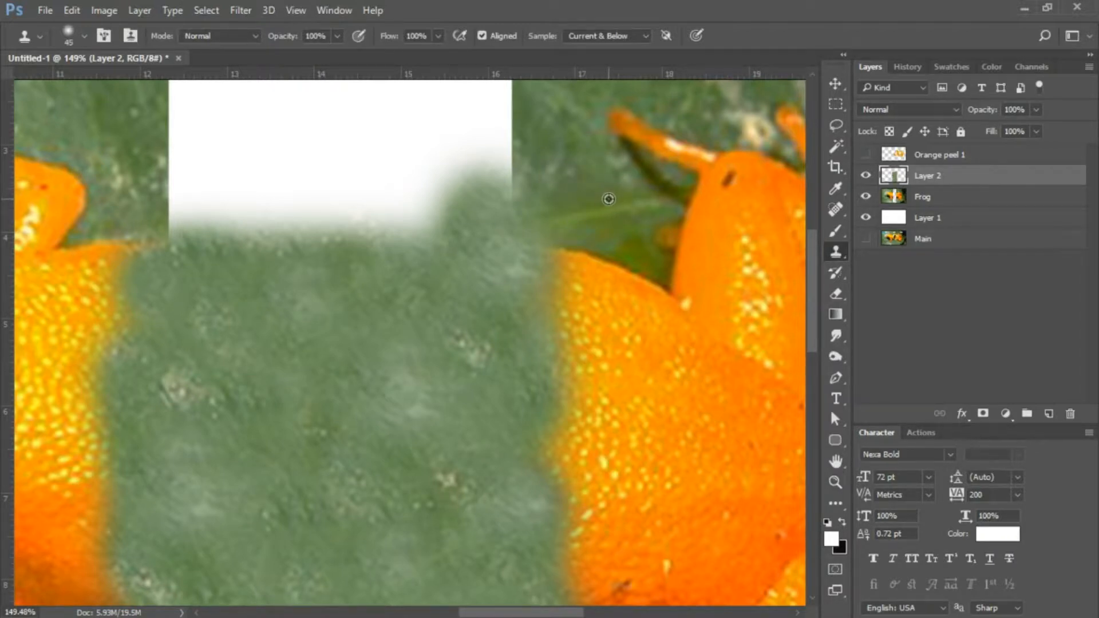
{"action": "mouse_move", "coordinate": [584, 219]}
{"action": "left_mouse_down"}
{"action": "mouse_move", "coordinate": [515, 212]}
{"action": "mouse_move", "coordinate": [497, 185]}
{"action": "mouse_move", "coordinate": [509, 196]}
{"action": "mouse_move", "coordinate": [461, 179]}
{"action": "left_mouse_up"}
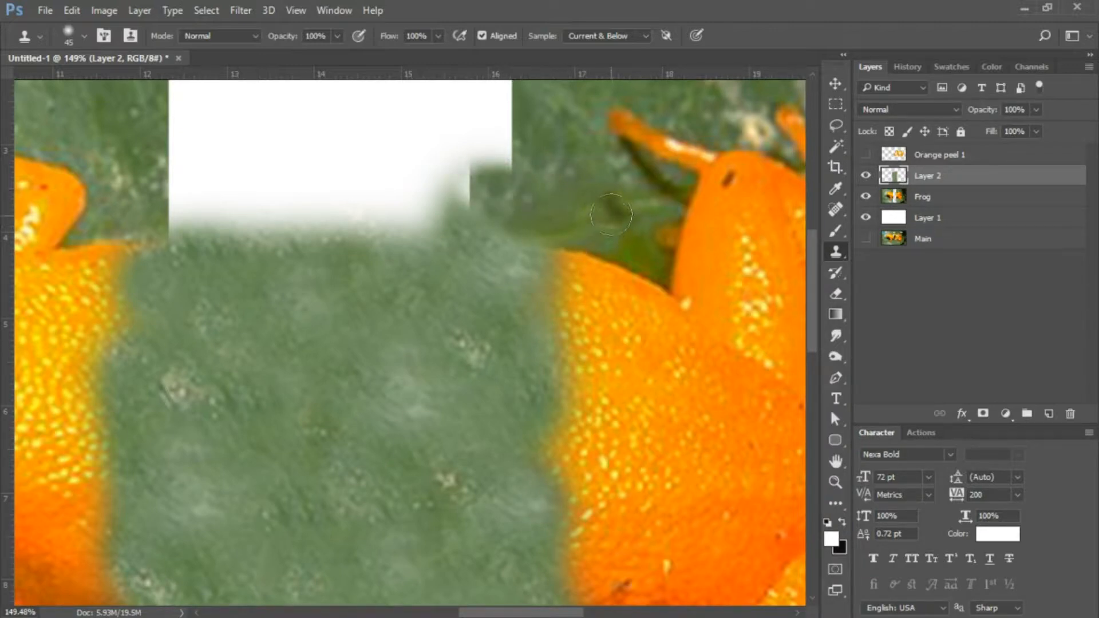
{"action": "mouse_move", "coordinate": [507, 171]}
{"action": "left_mouse_down"}
{"action": "mouse_move", "coordinate": [469, 200]}
{"action": "mouse_move", "coordinate": [475, 170]}
{"action": "mouse_move", "coordinate": [506, 175]}
{"action": "left_mouse_up"}
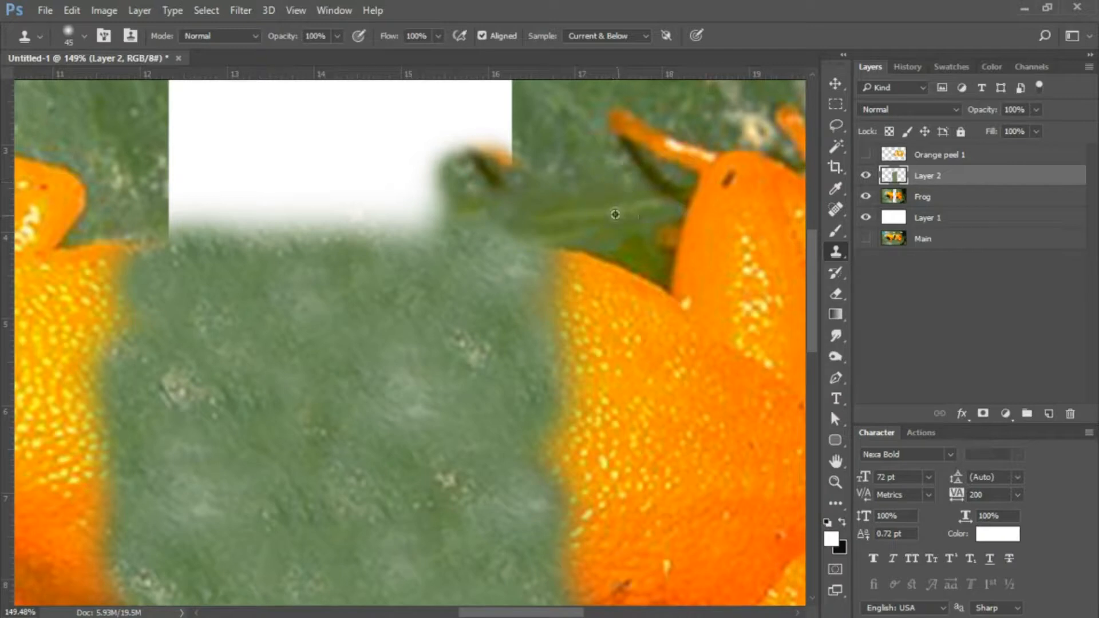
{"action": "left_click_drag", "start_coordinate": [511, 164], "coordinate": [469, 143]}
{"action": "left_click", "coordinate": [587, 159], "text": "alt"}
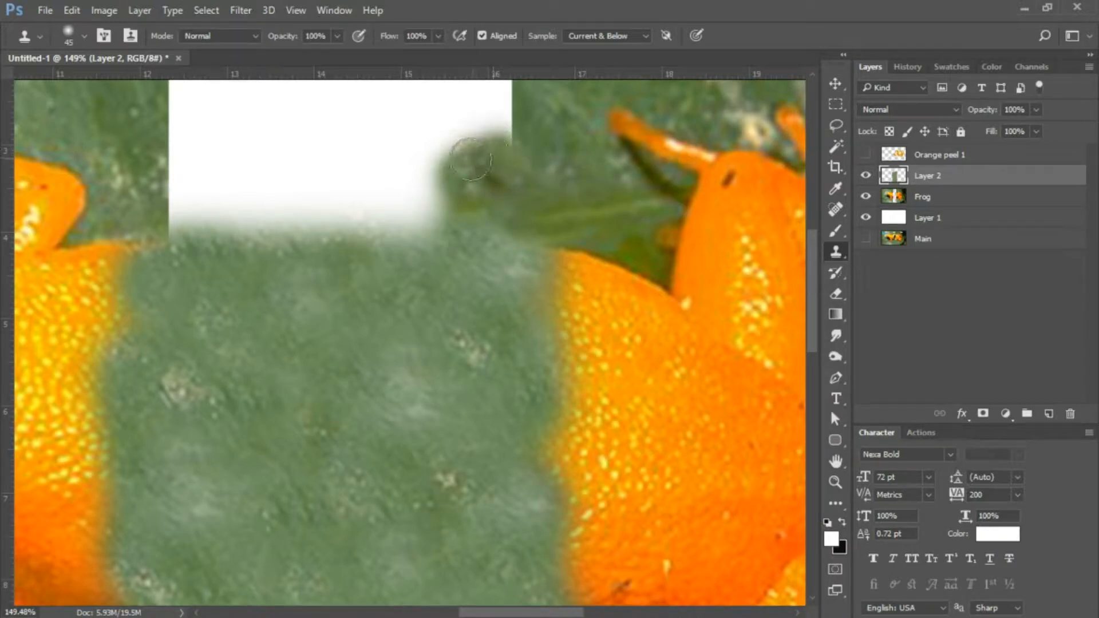
{"action": "mouse_move", "coordinate": [535, 151]}
{"action": "left_mouse_down"}
{"action": "mouse_move", "coordinate": [504, 140]}
{"action": "mouse_move", "coordinate": [499, 123]}
{"action": "left_mouse_up"}
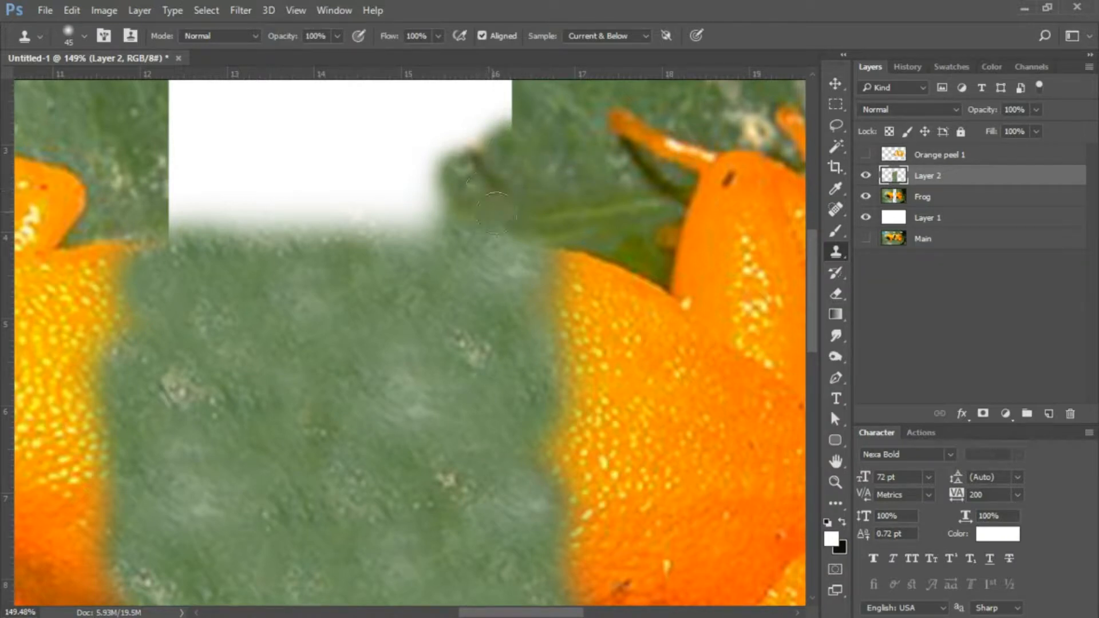
- Extend cloned leaf from beside the rear foot toward the front half and up the opening's rear-side edge
{"action": "left_click", "coordinate": [565, 181], "text": "alt"}
{"action": "left_click_drag", "start_coordinate": [458, 207], "coordinate": [441, 210]}
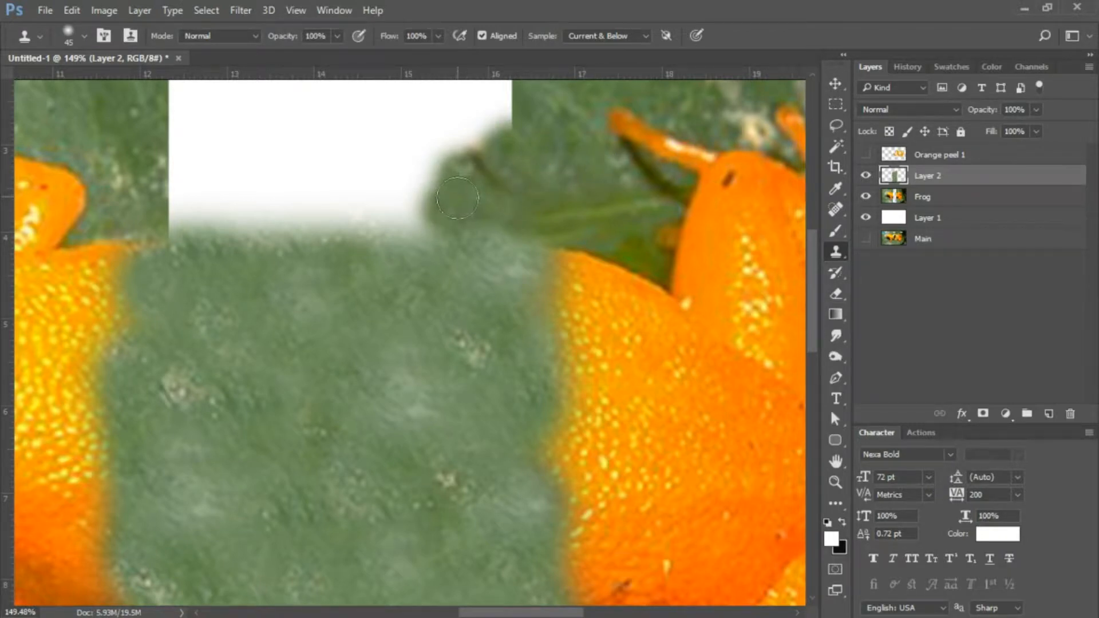
{"action": "mouse_move", "coordinate": [435, 201]}
{"action": "left_mouse_down"}
{"action": "mouse_move", "coordinate": [394, 214]}
{"action": "mouse_move", "coordinate": [460, 206]}
{"action": "left_mouse_up"}
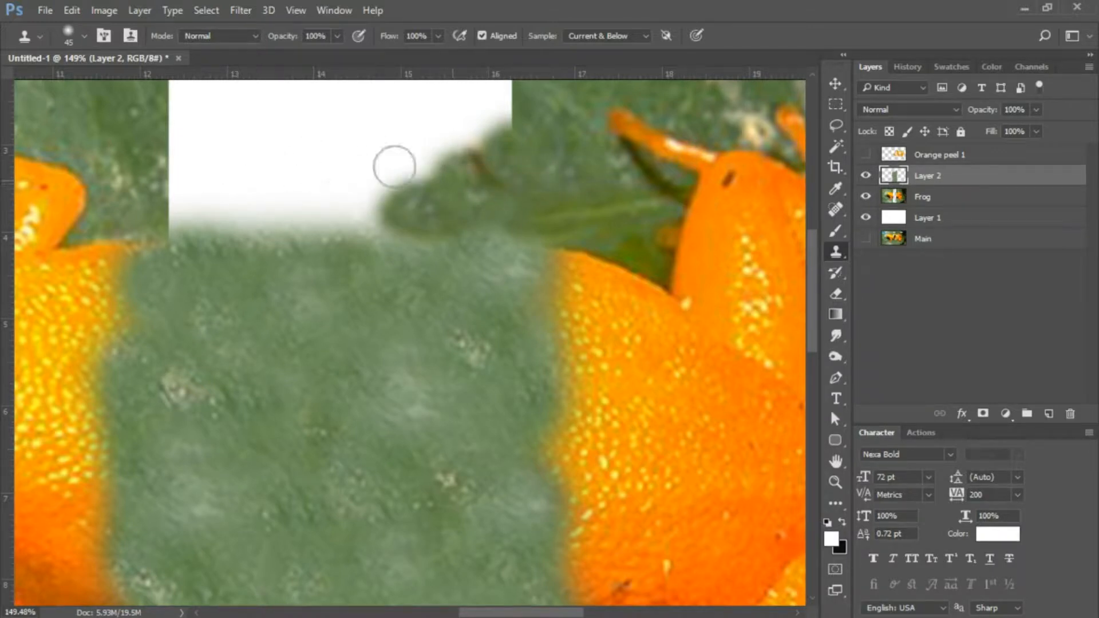
{"action": "mouse_move", "coordinate": [490, 175]}
{"action": "left_mouse_down"}
{"action": "mouse_move", "coordinate": [450, 159]}
{"action": "mouse_move", "coordinate": [522, 131]}
{"action": "mouse_move", "coordinate": [493, 135]}
{"action": "mouse_move", "coordinate": [514, 122]}
{"action": "mouse_move", "coordinate": [515, 107]}
{"action": "mouse_move", "coordinate": [495, 103]}
{"action": "mouse_move", "coordinate": [477, 130]}
{"action": "mouse_move", "coordinate": [512, 91]}
{"action": "left_mouse_up"}
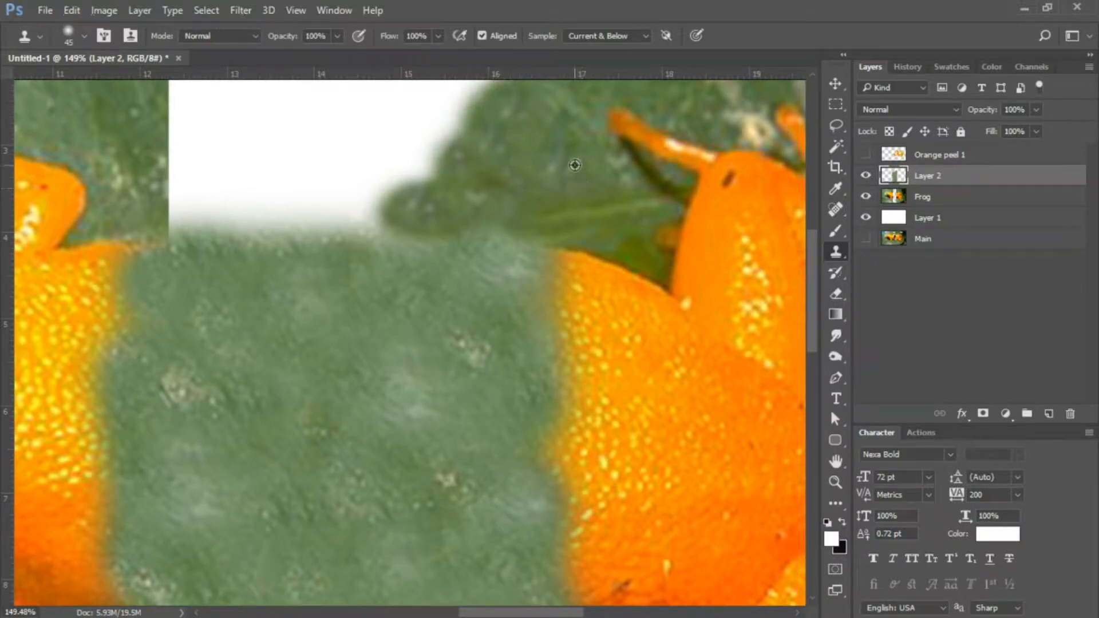
{"action": "left_click_drag", "start_coordinate": [445, 192], "coordinate": [343, 209]}
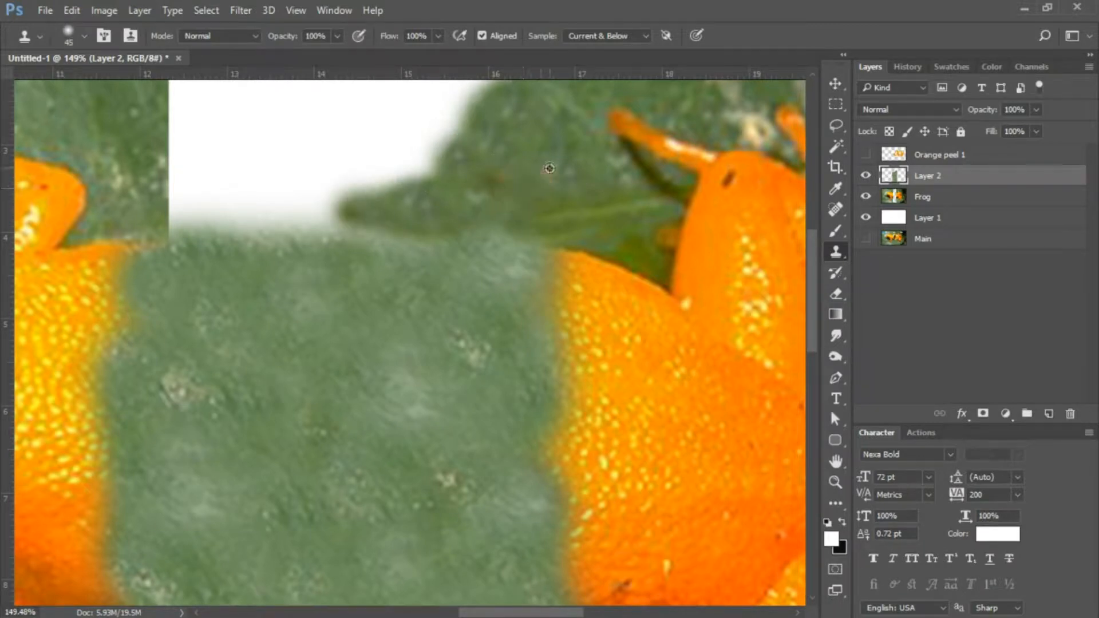
{"action": "left_click", "coordinate": [505, 161], "text": "alt"}
{"action": "mouse_move", "coordinate": [429, 165]}
{"action": "left_mouse_down"}
{"action": "mouse_move", "coordinate": [449, 134]}
{"action": "mouse_move", "coordinate": [440, 166]}
{"action": "left_mouse_up"}
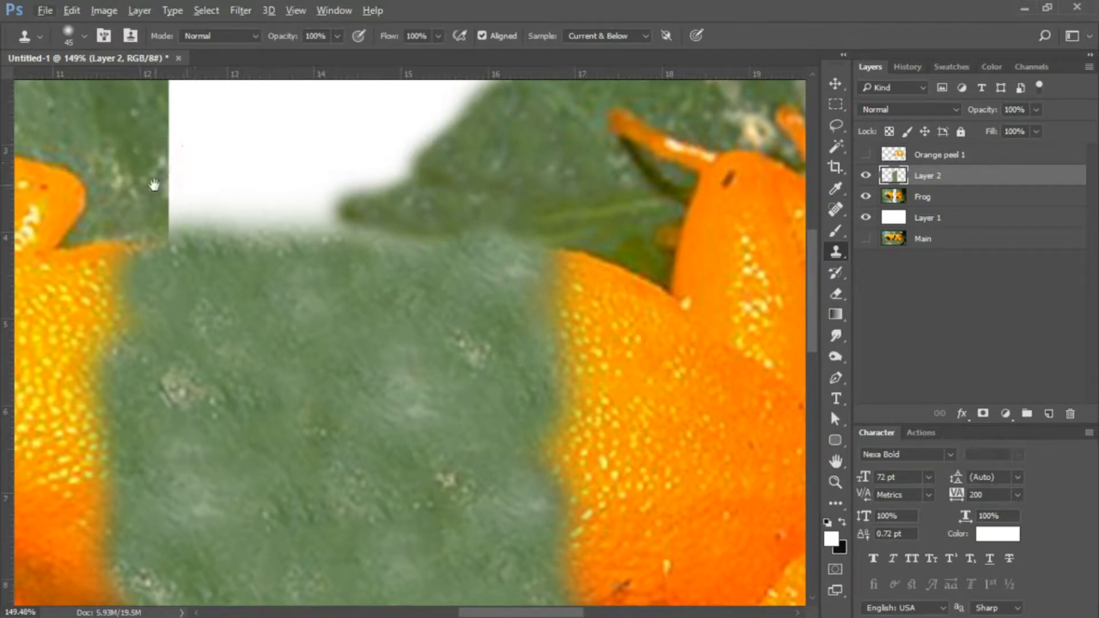
- Clone leaf from above the front leg into the opening's front-side corner and across to the darker rear-side patch
{"action": "left_click_drag", "start_coordinate": [201, 228], "coordinate": [434, 380]}
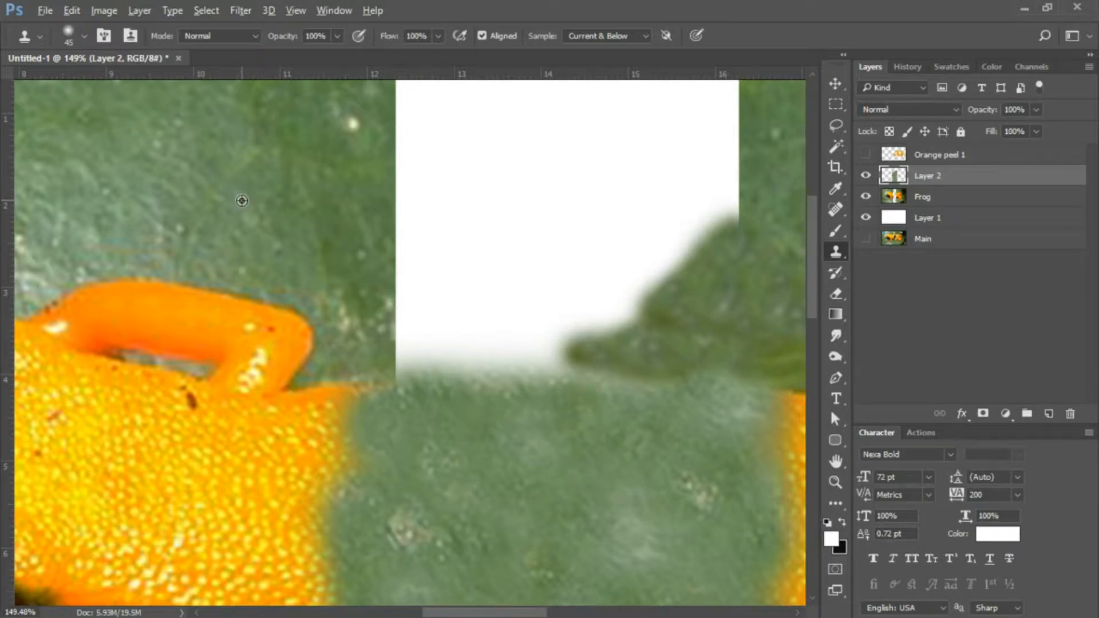
{"action": "mouse_move", "coordinate": [427, 358]}
{"action": "left_mouse_down"}
{"action": "mouse_move", "coordinate": [394, 365]}
{"action": "mouse_move", "coordinate": [461, 367]}
{"action": "mouse_move", "coordinate": [383, 327]}
{"action": "mouse_move", "coordinate": [418, 314]}
{"action": "mouse_move", "coordinate": [390, 323]}
{"action": "mouse_move", "coordinate": [385, 300]}
{"action": "mouse_move", "coordinate": [435, 335]}
{"action": "left_mouse_up"}
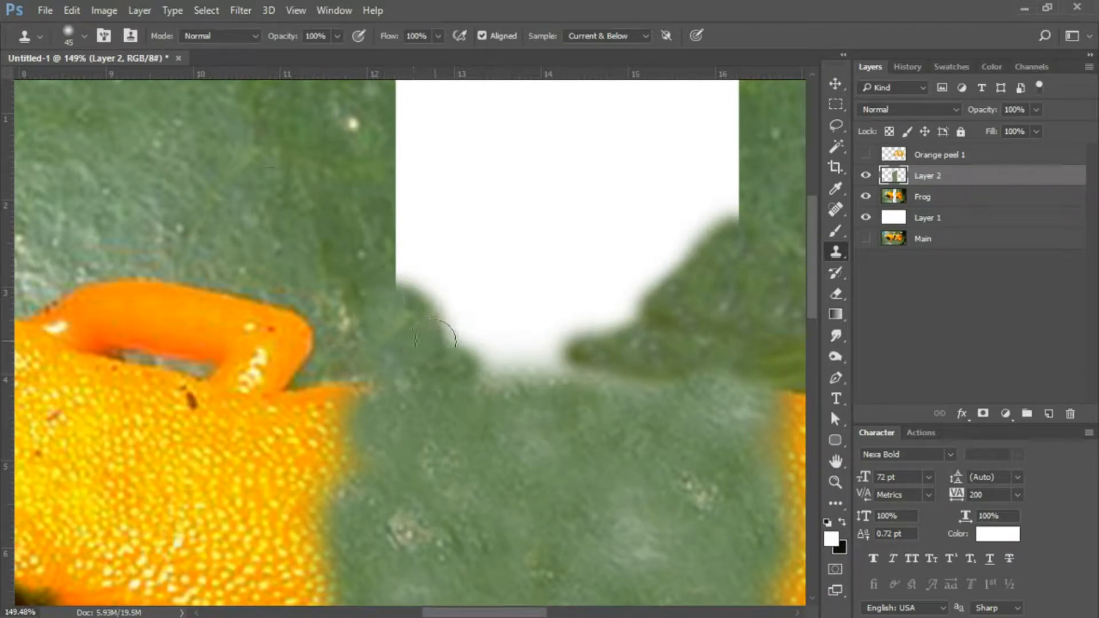
{"action": "mouse_move", "coordinate": [403, 283]}
{"action": "left_mouse_down"}
{"action": "mouse_move", "coordinate": [441, 355]}
{"action": "mouse_move", "coordinate": [574, 360]}
{"action": "left_mouse_up"}
{"action": "left_click_drag", "start_coordinate": [404, 284], "coordinate": [561, 344]}
{"action": "mouse_move", "coordinate": [403, 283]}
{"action": "left_mouse_down"}
{"action": "mouse_move", "coordinate": [475, 312]}
{"action": "mouse_move", "coordinate": [410, 257]}
{"action": "mouse_move", "coordinate": [428, 271]}
{"action": "mouse_move", "coordinate": [415, 280]}
{"action": "mouse_move", "coordinate": [380, 251]}
{"action": "mouse_move", "coordinate": [391, 251]}
{"action": "mouse_move", "coordinate": [420, 275]}
{"action": "mouse_move", "coordinate": [341, 240]}
{"action": "mouse_move", "coordinate": [372, 234]}
{"action": "mouse_move", "coordinate": [453, 278]}
{"action": "mouse_move", "coordinate": [488, 316]}
{"action": "mouse_move", "coordinate": [521, 317]}
{"action": "mouse_move", "coordinate": [438, 308]}
{"action": "mouse_move", "coordinate": [572, 373]}
{"action": "mouse_move", "coordinate": [568, 355]}
{"action": "mouse_move", "coordinate": [580, 361]}
{"action": "mouse_move", "coordinate": [569, 352]}
{"action": "mouse_move", "coordinate": [601, 337]}
{"action": "left_mouse_up"}
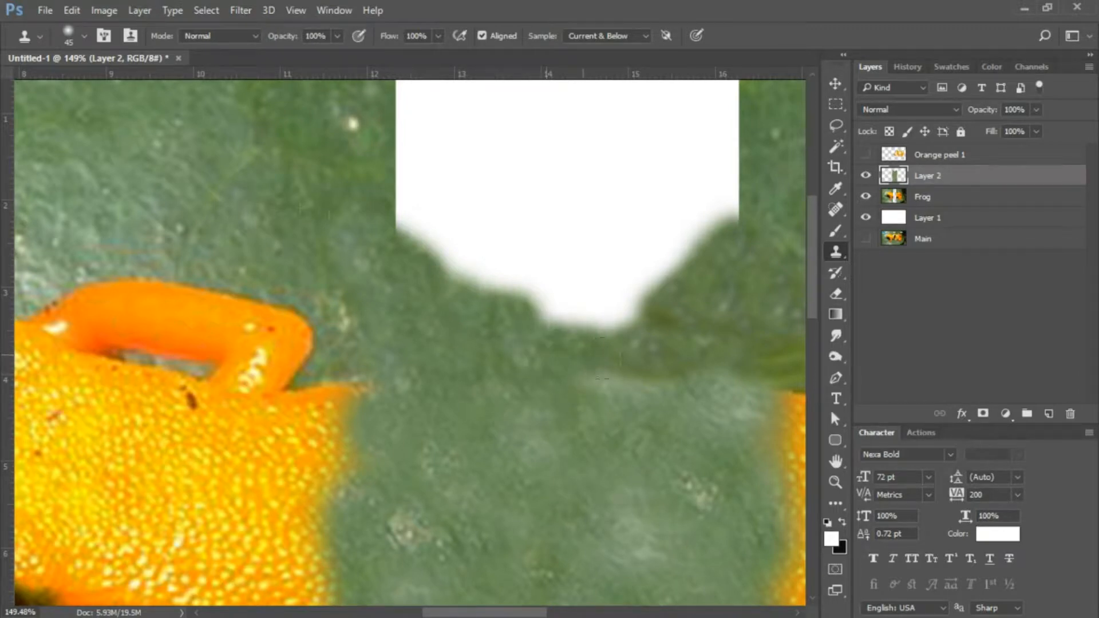
- Raise the cloned leaf across the middle of the opening, resampling near its edge to cover the copied orange leg fragment
{"action": "left_click_drag", "start_coordinate": [475, 317], "coordinate": [613, 314]}
{"action": "mouse_move", "coordinate": [458, 280]}
{"action": "left_mouse_down"}
{"action": "mouse_move", "coordinate": [560, 297]}
{"action": "mouse_move", "coordinate": [554, 305]}
{"action": "left_mouse_up"}
{"action": "mouse_move", "coordinate": [448, 310]}
{"action": "left_mouse_down"}
{"action": "mouse_move", "coordinate": [555, 303]}
{"action": "mouse_move", "coordinate": [558, 313]}
{"action": "mouse_move", "coordinate": [545, 291]}
{"action": "mouse_move", "coordinate": [508, 298]}
{"action": "mouse_move", "coordinate": [547, 307]}
{"action": "mouse_move", "coordinate": [432, 294]}
{"action": "mouse_move", "coordinate": [579, 298]}
{"action": "mouse_move", "coordinate": [622, 313]}
{"action": "left_mouse_up"}
{"action": "left_click", "coordinate": [367, 327], "text": "alt"}
{"action": "left_click", "coordinate": [368, 323], "text": "alt"}
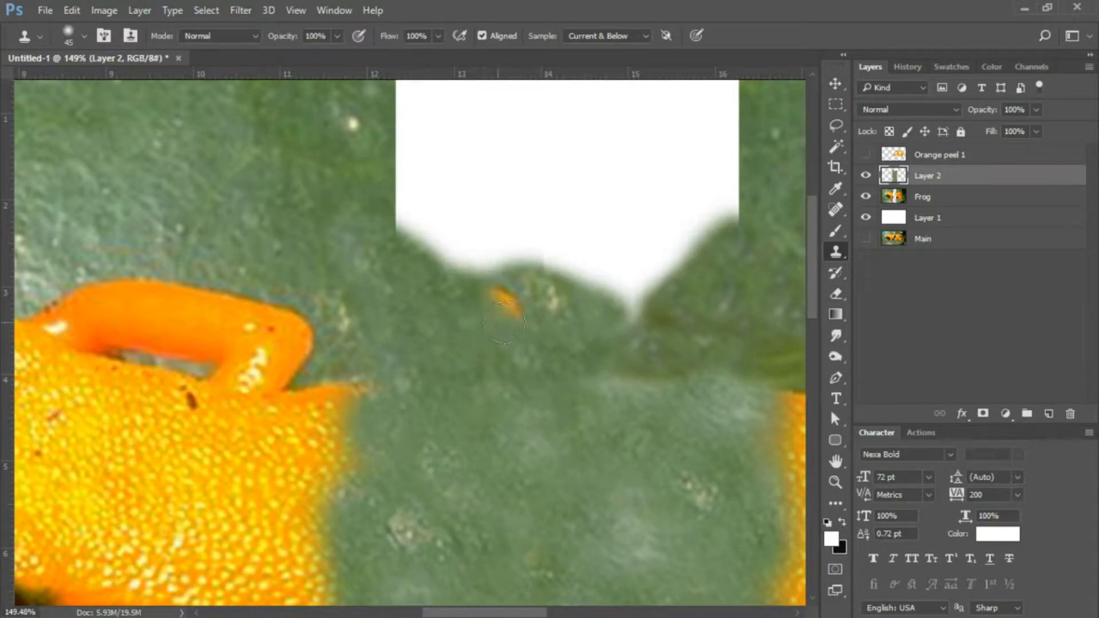
{"action": "mouse_move", "coordinate": [496, 305]}
{"action": "left_mouse_down"}
{"action": "mouse_move", "coordinate": [531, 309]}
{"action": "mouse_move", "coordinate": [478, 280]}
{"action": "left_mouse_up"}
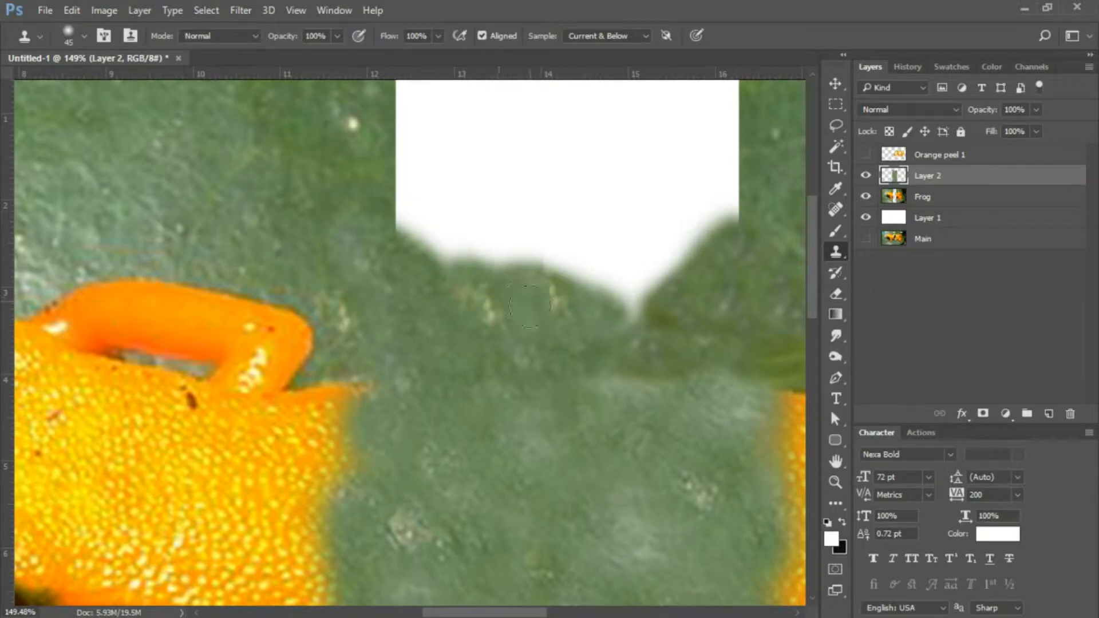
{"action": "mouse_move", "coordinate": [605, 342]}
{"action": "left_mouse_down"}
{"action": "mouse_move", "coordinate": [621, 301]}
{"action": "mouse_move", "coordinate": [599, 287]}
{"action": "mouse_move", "coordinate": [579, 302]}
{"action": "left_mouse_up"}
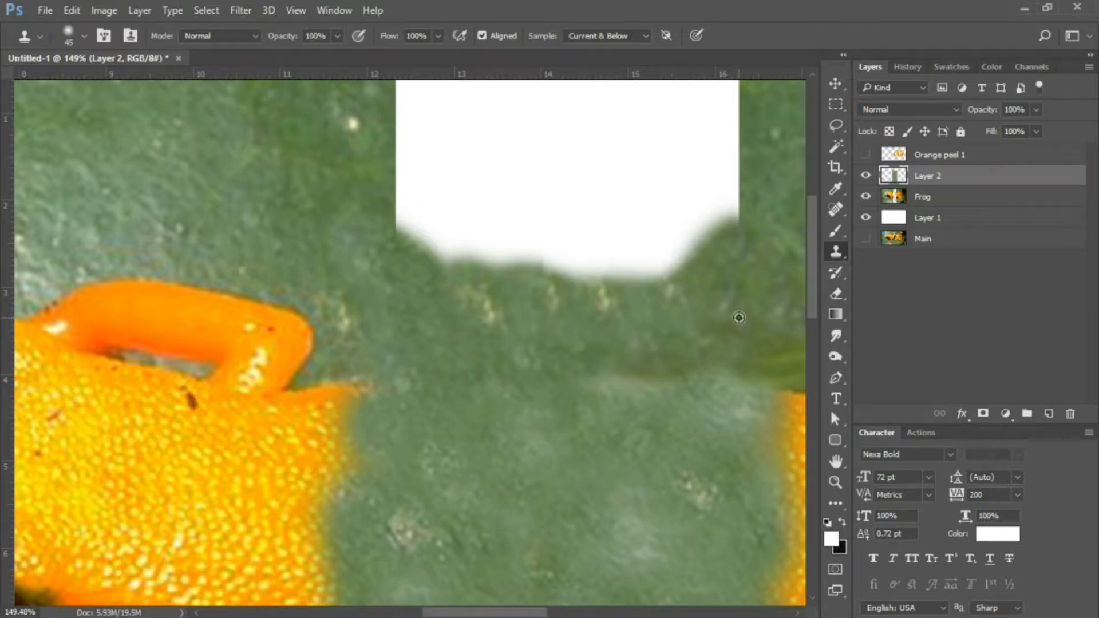
{"action": "mouse_move", "coordinate": [718, 229]}
{"action": "left_mouse_down"}
{"action": "mouse_move", "coordinate": [642, 265]}
{"action": "mouse_move", "coordinate": [652, 256]}
{"action": "left_mouse_up"}
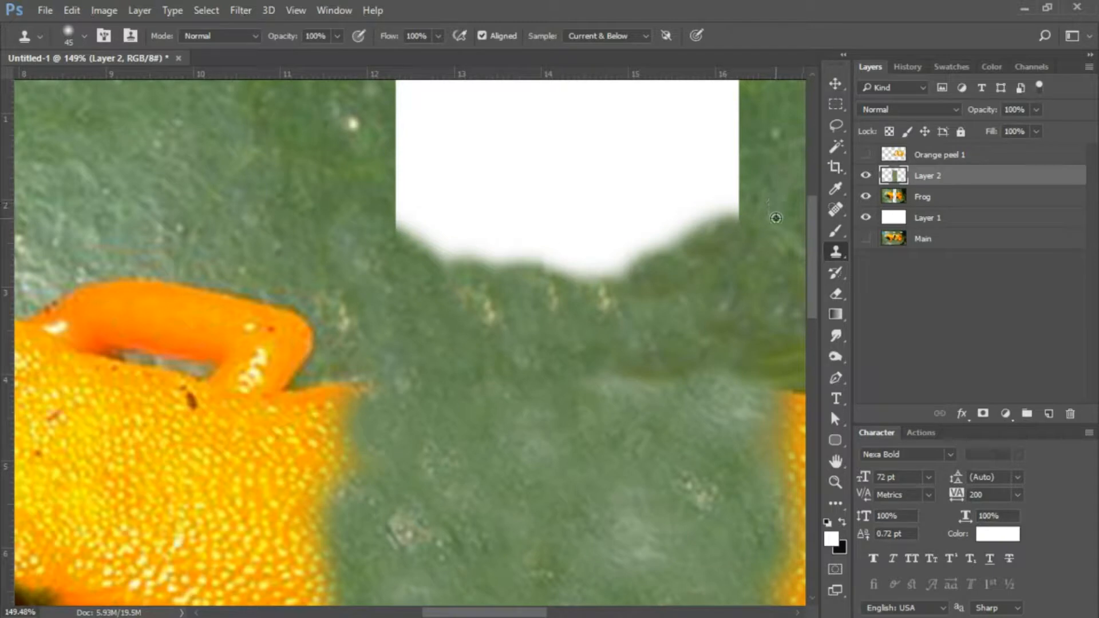
- Clone leaf up the opening's edge above the rear foot and cover the repeated light speckles below the white area
{"action": "left_click_drag", "start_coordinate": [722, 271], "coordinate": [579, 314]}
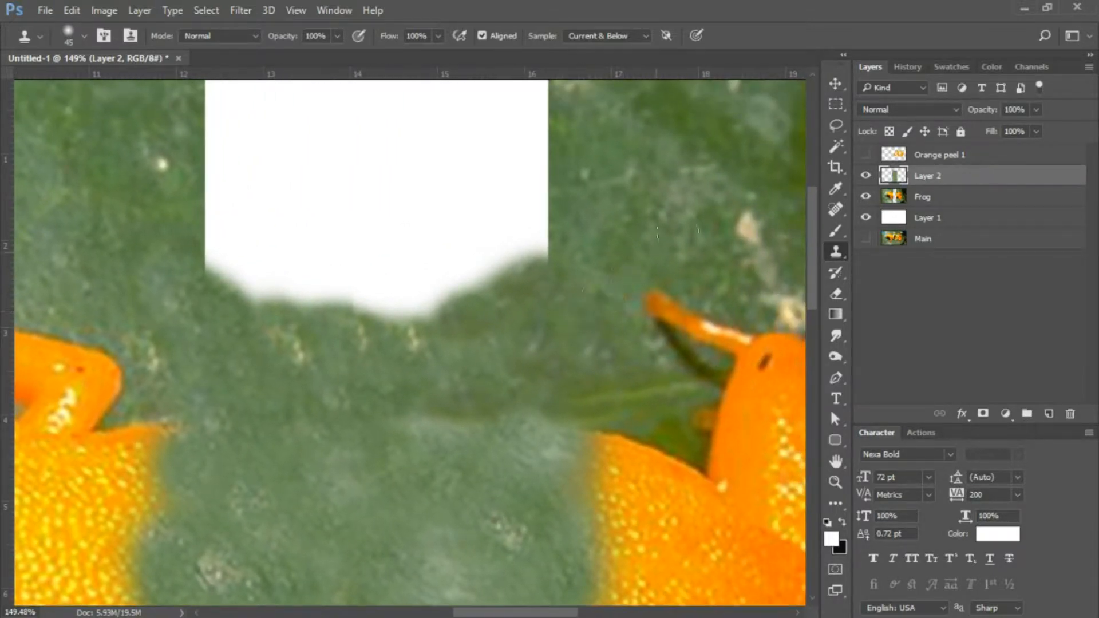
{"action": "mouse_move", "coordinate": [538, 279]}
{"action": "left_mouse_down"}
{"action": "mouse_move", "coordinate": [551, 254]}
{"action": "mouse_move", "coordinate": [540, 249]}
{"action": "mouse_move", "coordinate": [569, 188]}
{"action": "mouse_move", "coordinate": [595, 285]}
{"action": "mouse_move", "coordinate": [574, 297]}
{"action": "mouse_move", "coordinate": [565, 225]}
{"action": "mouse_move", "coordinate": [533, 229]}
{"action": "mouse_move", "coordinate": [560, 215]}
{"action": "left_mouse_up"}
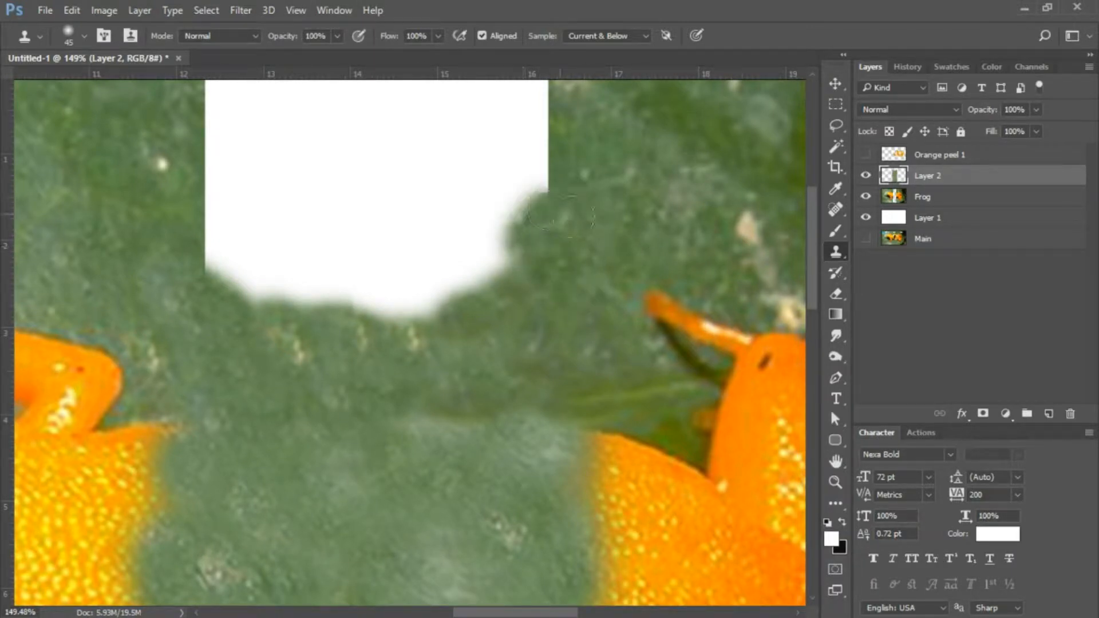
{"action": "left_click", "coordinate": [667, 157], "text": "alt"}
{"action": "left_click_drag", "start_coordinate": [595, 172], "coordinate": [575, 215]}
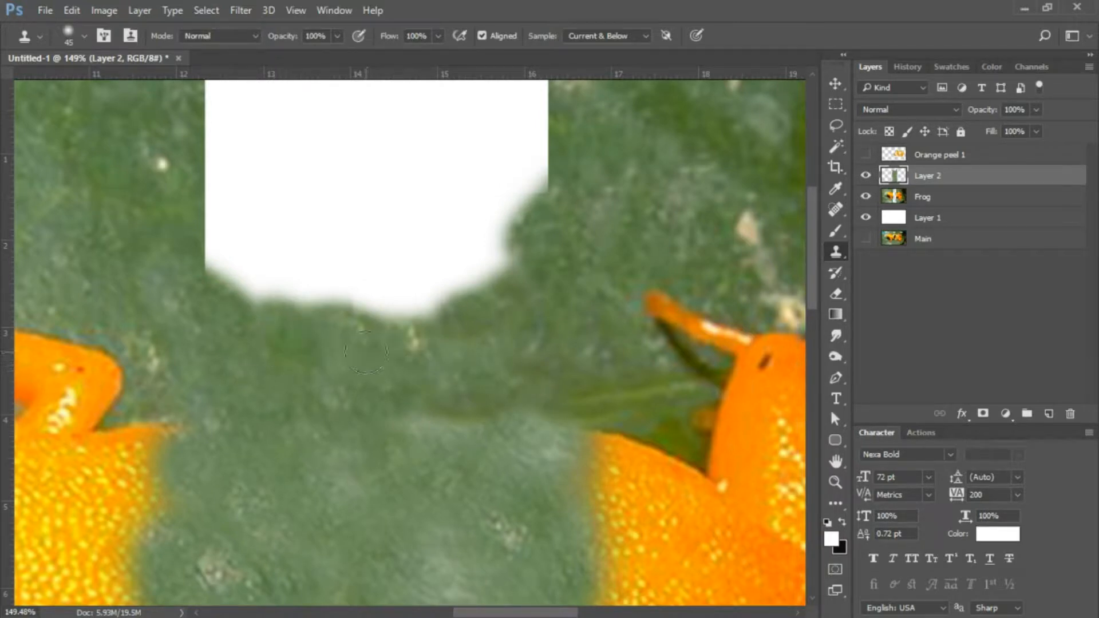
{"action": "mouse_move", "coordinate": [365, 345]}
{"action": "left_mouse_down"}
{"action": "mouse_move", "coordinate": [361, 328]}
{"action": "mouse_move", "coordinate": [414, 337]}
{"action": "mouse_move", "coordinate": [404, 330]}
{"action": "left_mouse_up"}
{"action": "left_click", "coordinate": [422, 383], "text": "alt"}
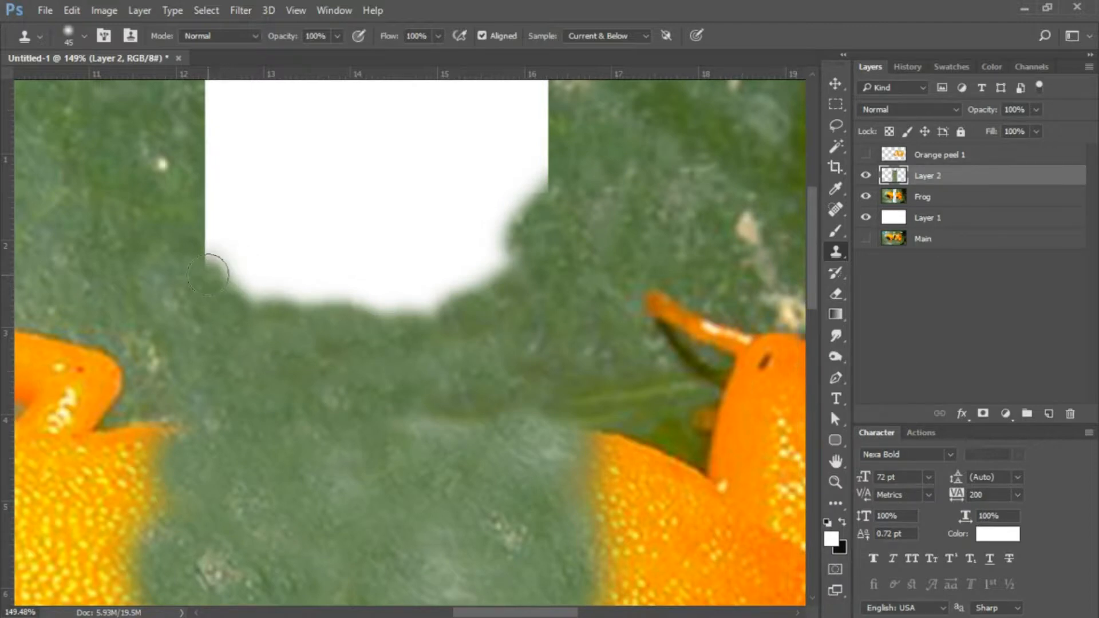
- Raise the cloned leaf across the opening's full width, leaving only a thin white strip at the top of the zoomed view
{"action": "mouse_move", "coordinate": [207, 273]}
{"action": "left_mouse_down"}
{"action": "mouse_move", "coordinate": [367, 280]}
{"action": "mouse_move", "coordinate": [247, 273]}
{"action": "mouse_move", "coordinate": [253, 252]}
{"action": "mouse_move", "coordinate": [363, 257]}
{"action": "mouse_move", "coordinate": [355, 252]}
{"action": "mouse_move", "coordinate": [238, 248]}
{"action": "mouse_move", "coordinate": [358, 239]}
{"action": "left_mouse_up"}
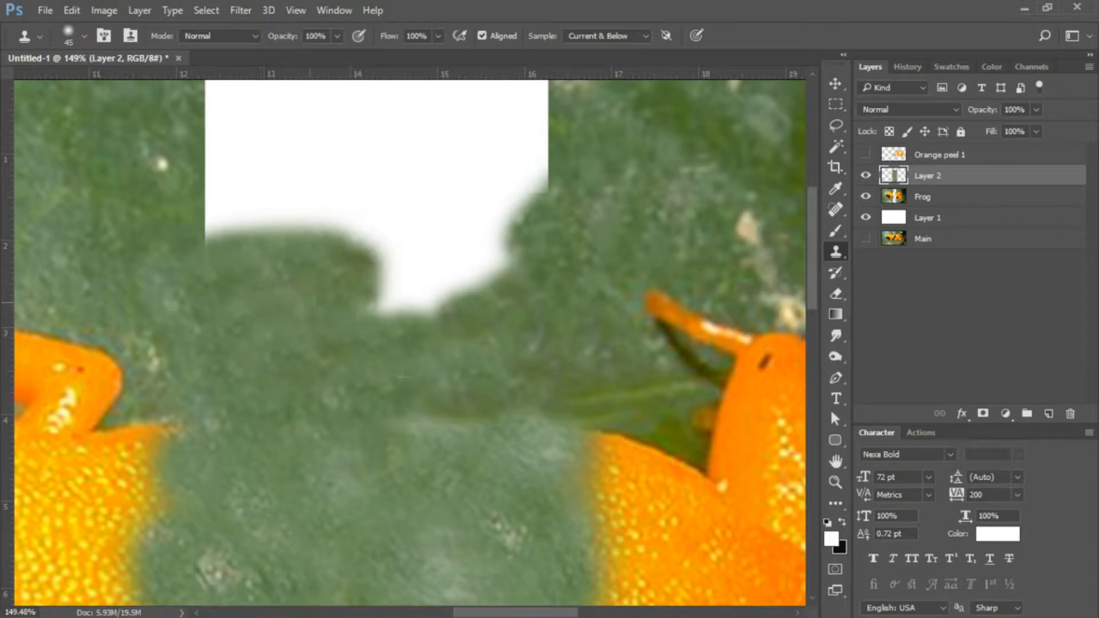
{"action": "mouse_move", "coordinate": [344, 309]}
{"action": "left_mouse_down"}
{"action": "mouse_move", "coordinate": [467, 287]}
{"action": "mouse_move", "coordinate": [452, 269]}
{"action": "mouse_move", "coordinate": [504, 263]}
{"action": "mouse_move", "coordinate": [479, 245]}
{"action": "mouse_move", "coordinate": [358, 232]}
{"action": "mouse_move", "coordinate": [378, 215]}
{"action": "mouse_move", "coordinate": [516, 201]}
{"action": "mouse_move", "coordinate": [326, 223]}
{"action": "mouse_move", "coordinate": [304, 240]}
{"action": "mouse_move", "coordinate": [320, 206]}
{"action": "mouse_move", "coordinate": [246, 203]}
{"action": "mouse_move", "coordinate": [227, 233]}
{"action": "mouse_move", "coordinate": [235, 189]}
{"action": "mouse_move", "coordinate": [209, 160]}
{"action": "mouse_move", "coordinate": [251, 184]}
{"action": "left_mouse_up"}
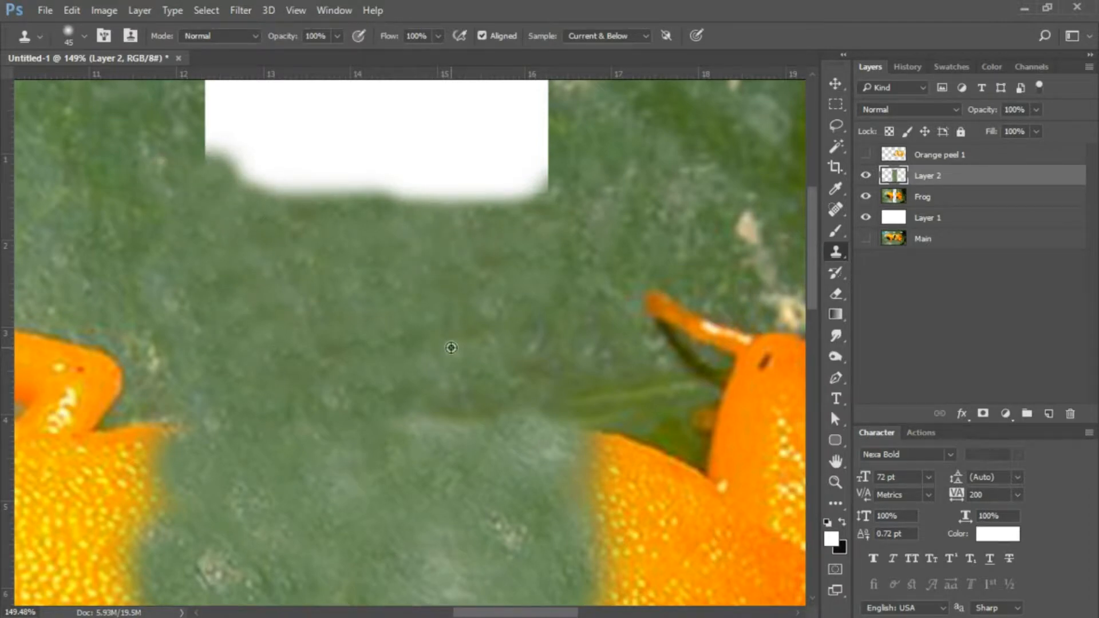
{"action": "mouse_move", "coordinate": [572, 189]}
{"action": "left_mouse_down"}
{"action": "mouse_move", "coordinate": [483, 192]}
{"action": "mouse_move", "coordinate": [569, 160]}
{"action": "mouse_move", "coordinate": [468, 150]}
{"action": "mouse_move", "coordinate": [557, 113]}
{"action": "mouse_move", "coordinate": [524, 91]}
{"action": "left_mouse_up"}
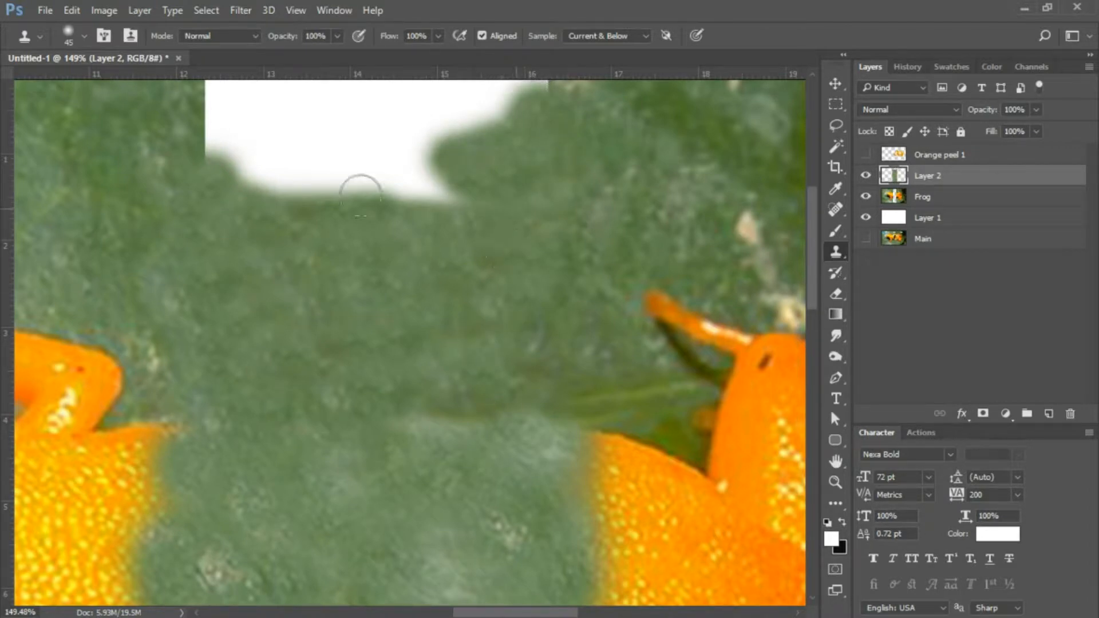
{"action": "mouse_move", "coordinate": [361, 195]}
{"action": "left_mouse_down"}
{"action": "mouse_move", "coordinate": [444, 166]}
{"action": "mouse_move", "coordinate": [296, 166]}
{"action": "mouse_move", "coordinate": [211, 184]}
{"action": "mouse_move", "coordinate": [251, 198]}
{"action": "mouse_move", "coordinate": [239, 169]}
{"action": "mouse_move", "coordinate": [240, 146]}
{"action": "left_mouse_up"}
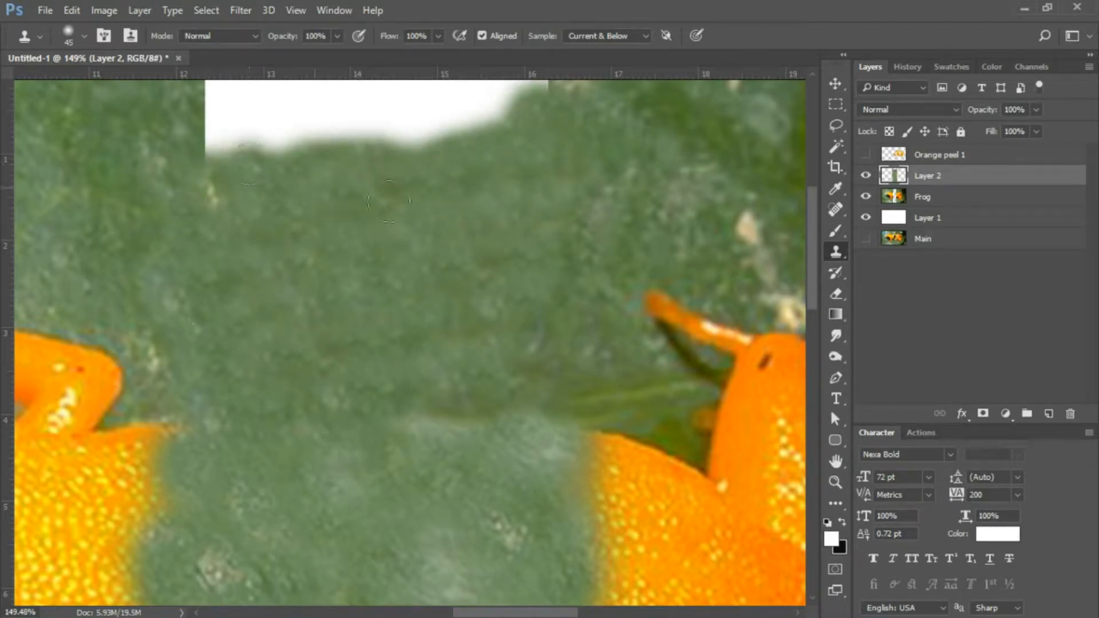
{"action": "mouse_move", "coordinate": [504, 117]}
{"action": "left_mouse_down"}
{"action": "mouse_move", "coordinate": [309, 128]}
{"action": "mouse_move", "coordinate": [360, 145]}
{"action": "mouse_move", "coordinate": [452, 144]}
{"action": "mouse_move", "coordinate": [203, 134]}
{"action": "mouse_move", "coordinate": [278, 138]}
{"action": "mouse_move", "coordinate": [184, 153]}
{"action": "left_mouse_up"}
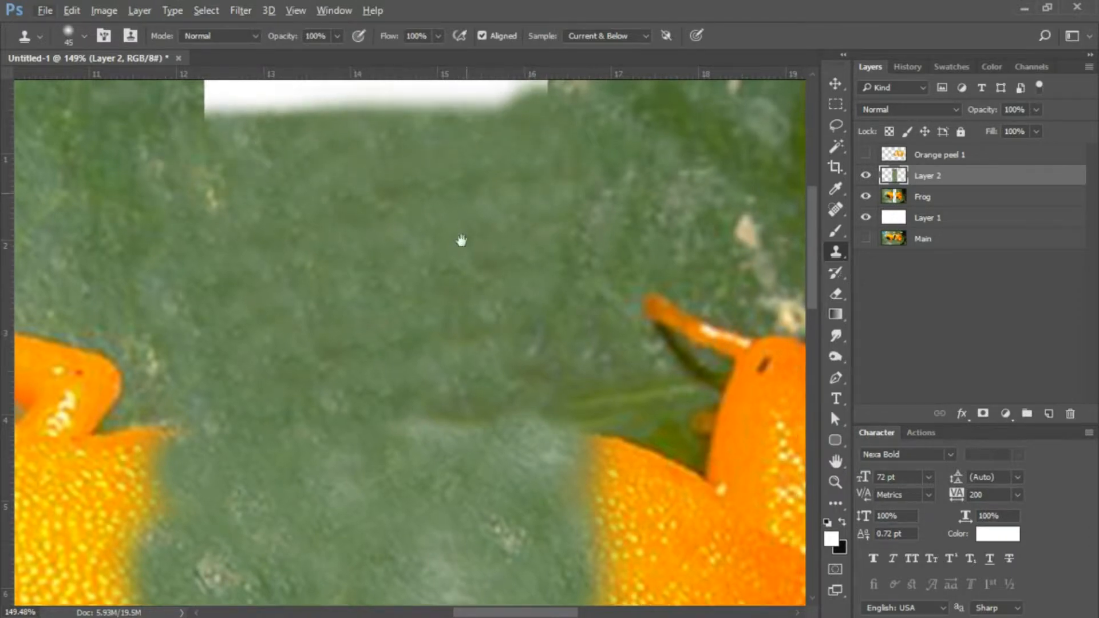
- Clone leaf over the remaining white strip along the image's upper edge, including its front-side corner
{"action": "left_click_drag", "start_coordinate": [461, 241], "coordinate": [459, 420]}
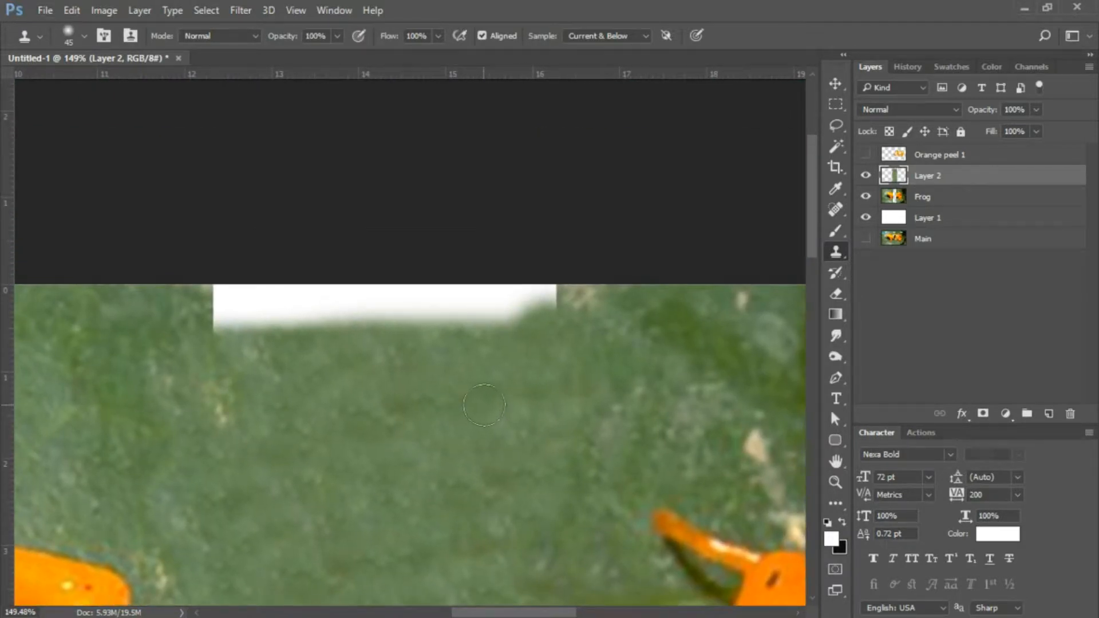
{"action": "mouse_move", "coordinate": [566, 332]}
{"action": "left_mouse_down"}
{"action": "mouse_move", "coordinate": [532, 313]}
{"action": "mouse_move", "coordinate": [555, 303]}
{"action": "mouse_move", "coordinate": [561, 285]}
{"action": "mouse_move", "coordinate": [439, 308]}
{"action": "mouse_move", "coordinate": [416, 280]}
{"action": "mouse_move", "coordinate": [454, 281]}
{"action": "mouse_move", "coordinate": [417, 303]}
{"action": "mouse_move", "coordinate": [352, 315]}
{"action": "mouse_move", "coordinate": [384, 293]}
{"action": "mouse_move", "coordinate": [365, 286]}
{"action": "mouse_move", "coordinate": [348, 313]}
{"action": "mouse_move", "coordinate": [258, 317]}
{"action": "mouse_move", "coordinate": [331, 277]}
{"action": "left_mouse_up"}
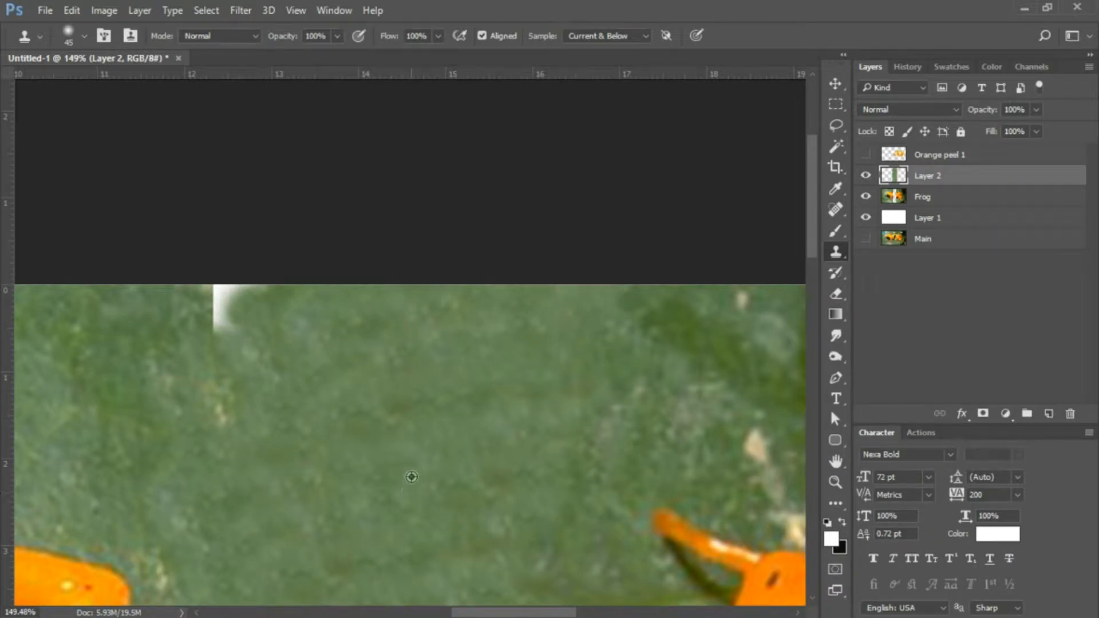
{"action": "mouse_move", "coordinate": [204, 326]}
{"action": "left_mouse_down"}
{"action": "mouse_move", "coordinate": [268, 314]}
{"action": "mouse_move", "coordinate": [245, 270]}
{"action": "left_mouse_up"}
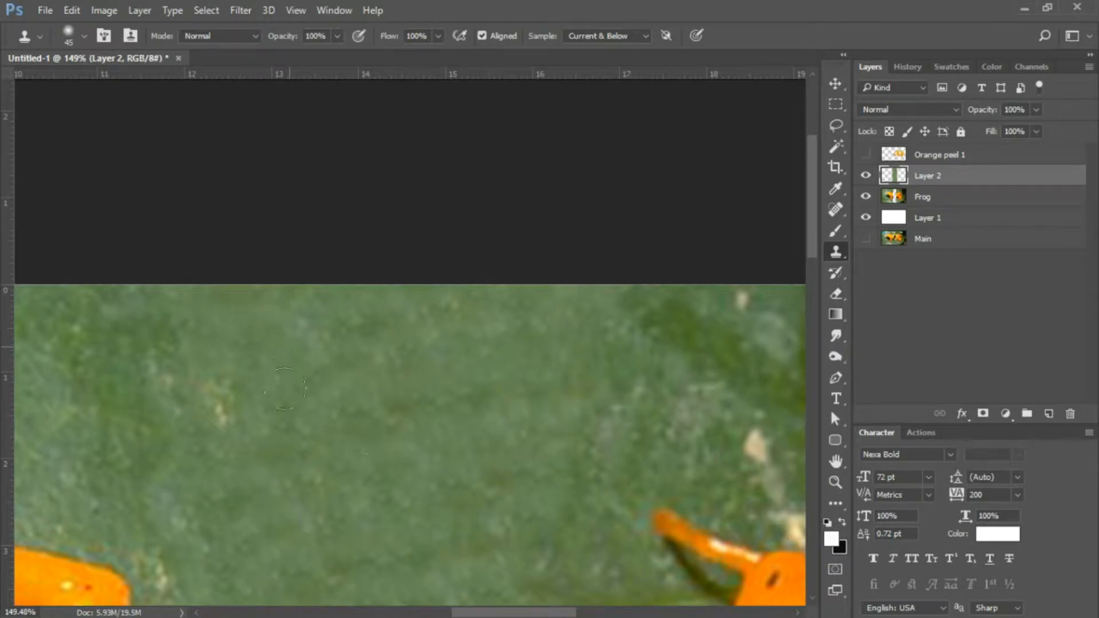
{"action": "key", "text": "ctrl+0"}
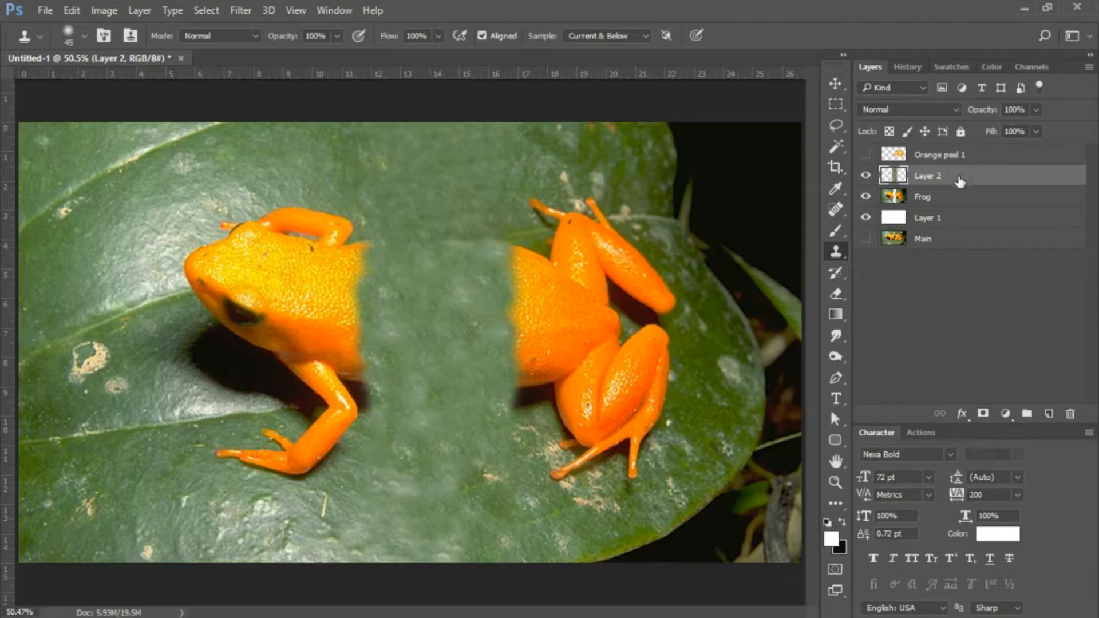
- Rename the cloned leaf layer as Stamp layer and move it directly below the Frog layer
{"action": "double_click", "coordinate": [925, 176]}
{"action": "type", "text": "Stamp l"}
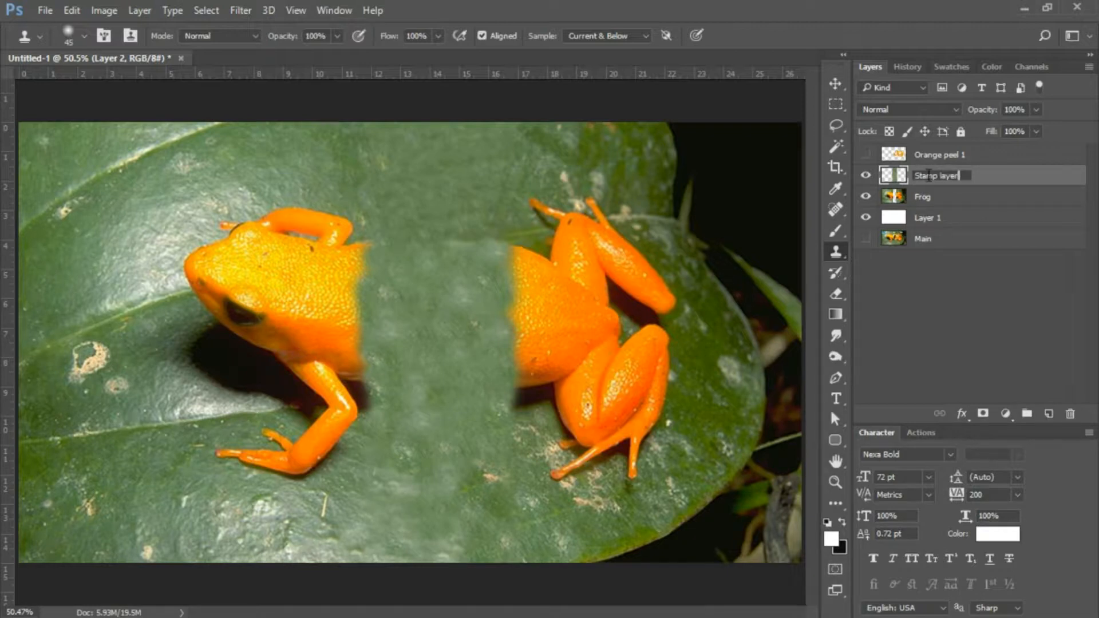
{"action": "left_click", "coordinate": [1036, 184]}
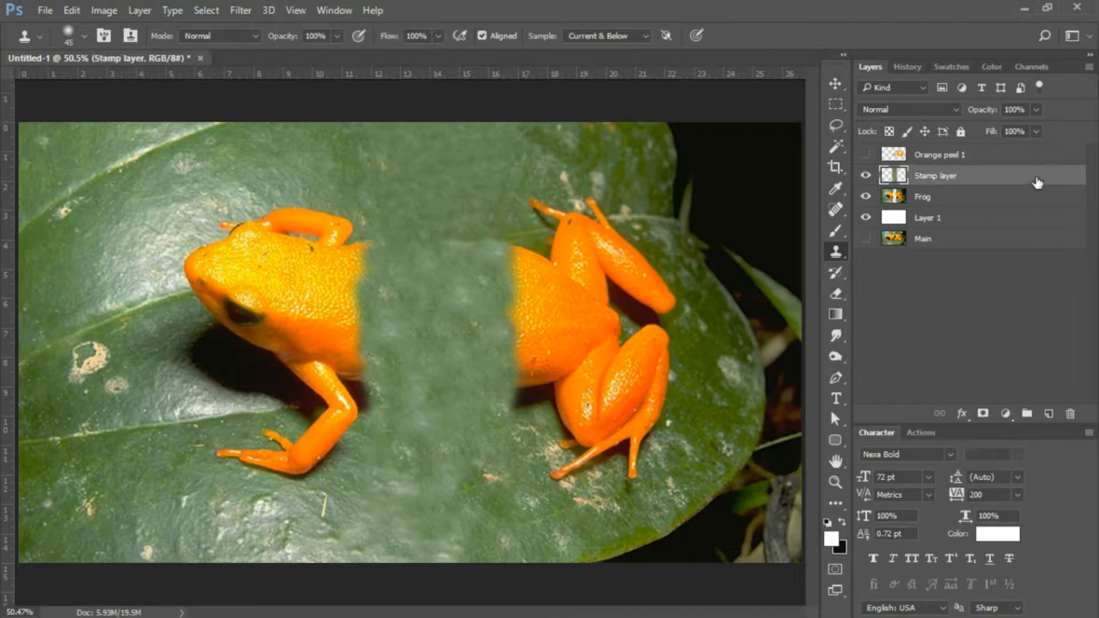
{"action": "left_click_drag", "start_coordinate": [946, 181], "coordinate": [944, 213]}
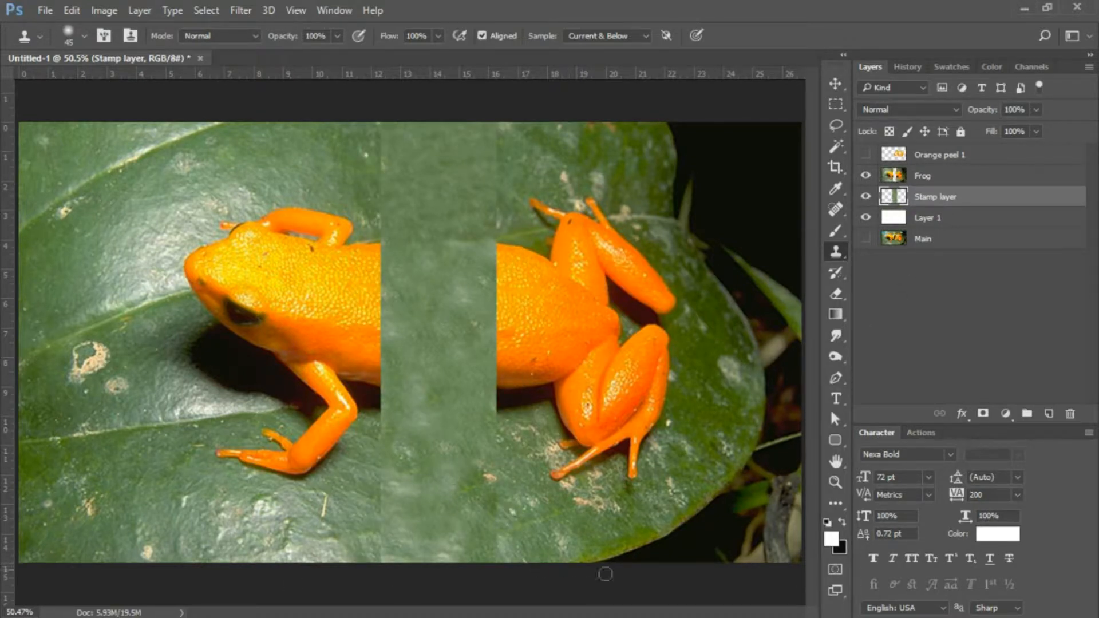
- Prepare the Eraser with a soft 30 px brush at 0% hardness and activate the Frog layer at the seam below the rear half
{"action": "left_click", "coordinate": [835, 293]}
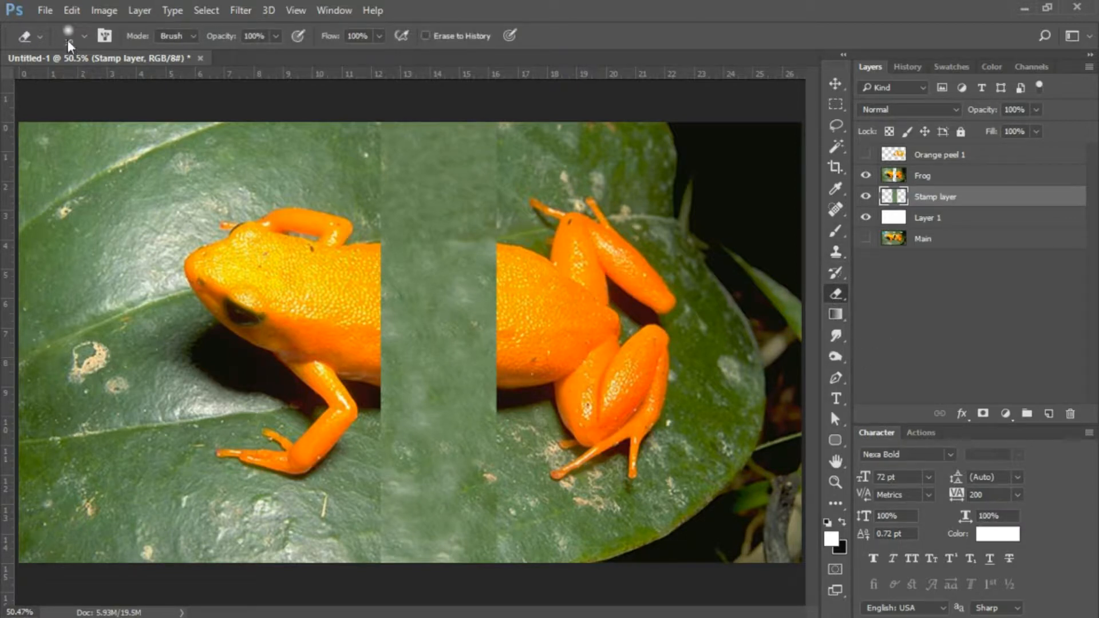
{"action": "left_click", "coordinate": [83, 35]}
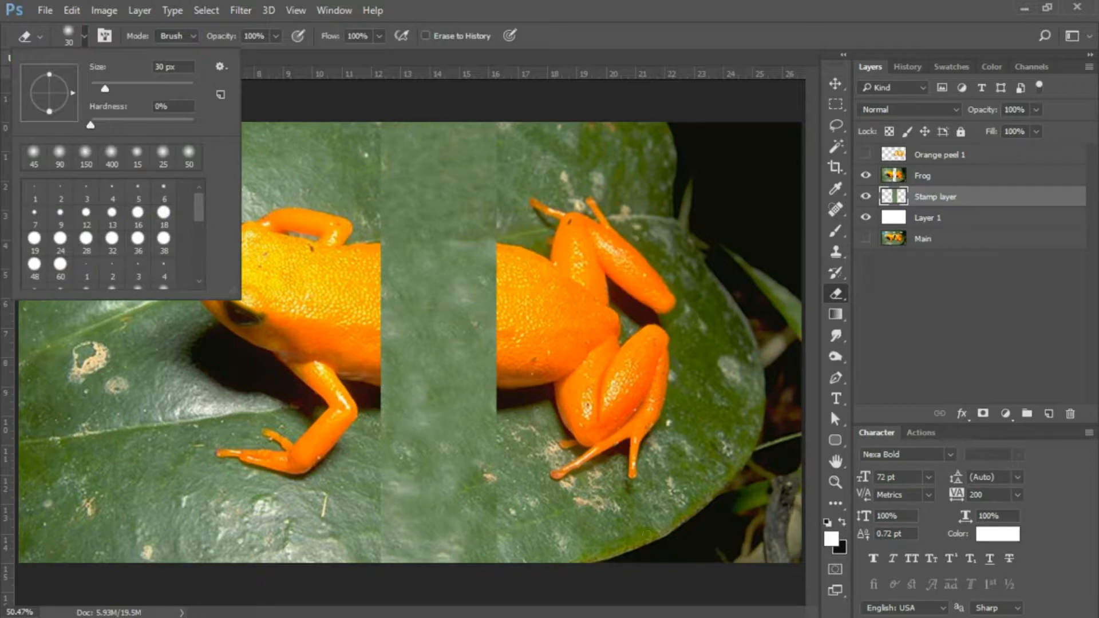
{"action": "left_click", "coordinate": [933, 195]}
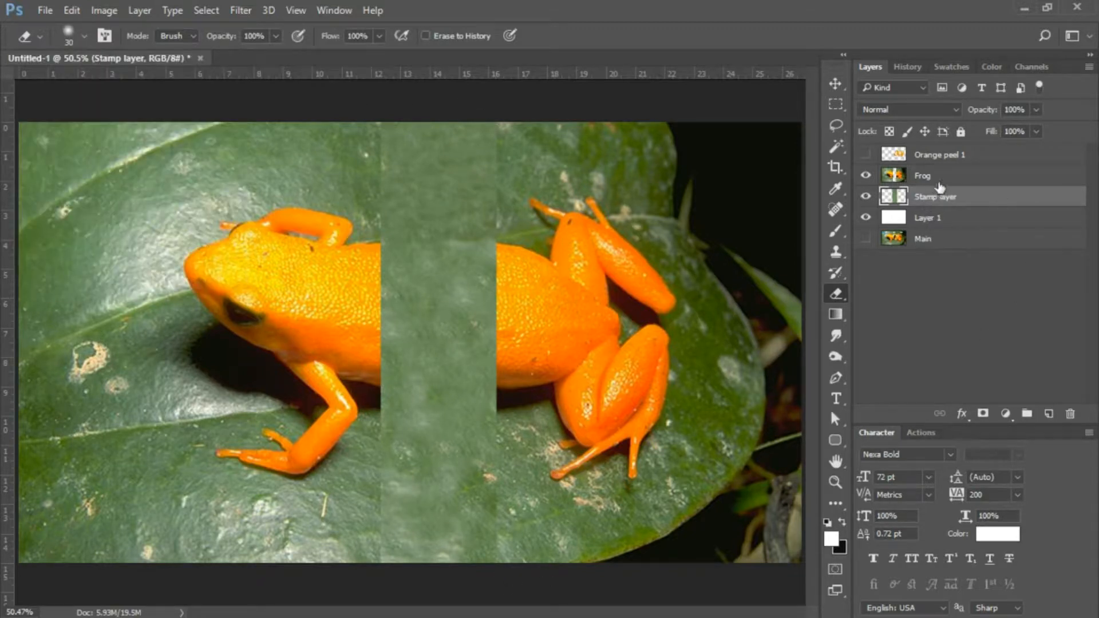
{"action": "left_click", "coordinate": [939, 176]}
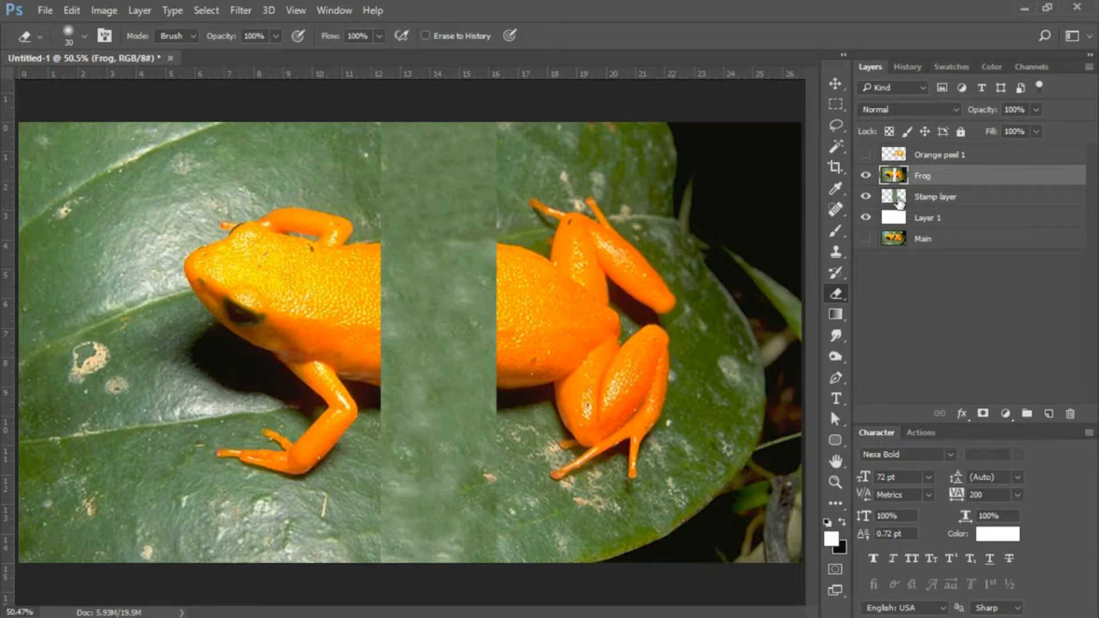
{"action": "left_click", "coordinate": [835, 482]}
{"action": "left_click_drag", "start_coordinate": [490, 564], "coordinate": [585, 531]}
{"action": "scroll", "coordinate": [568, 474], "scroll_direction": "down", "scroll_amount": 2}
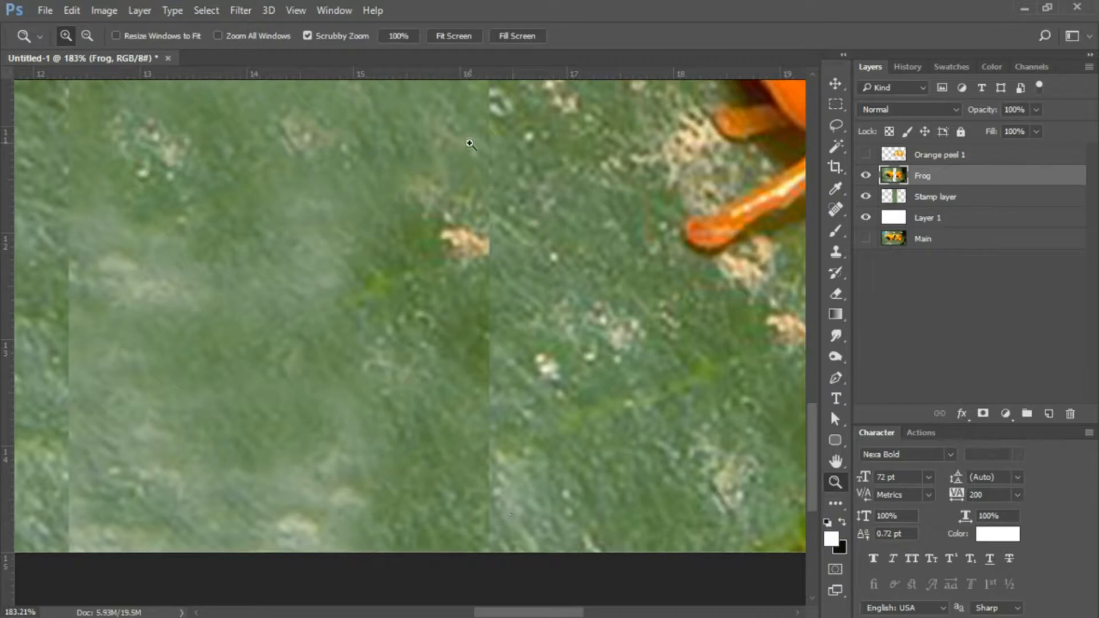
{"action": "left_click", "coordinate": [842, 229]}
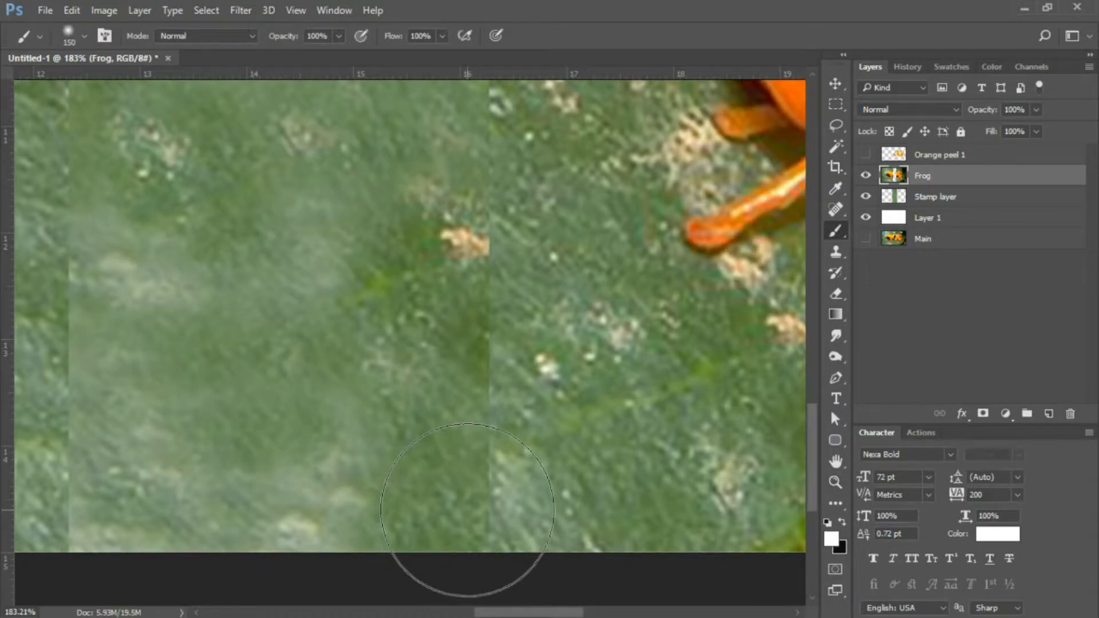
{"action": "key", "text": "bracketleft"}
{"action": "key", "text": "bracketleft"}
{"action": "key", "text": "bracketleft"}
{"action": "key", "text": "bracketleft"}
{"action": "key", "text": "bracketleft"}
{"action": "key", "text": "bracketleft"}
{"action": "key", "text": "bracketleft"}
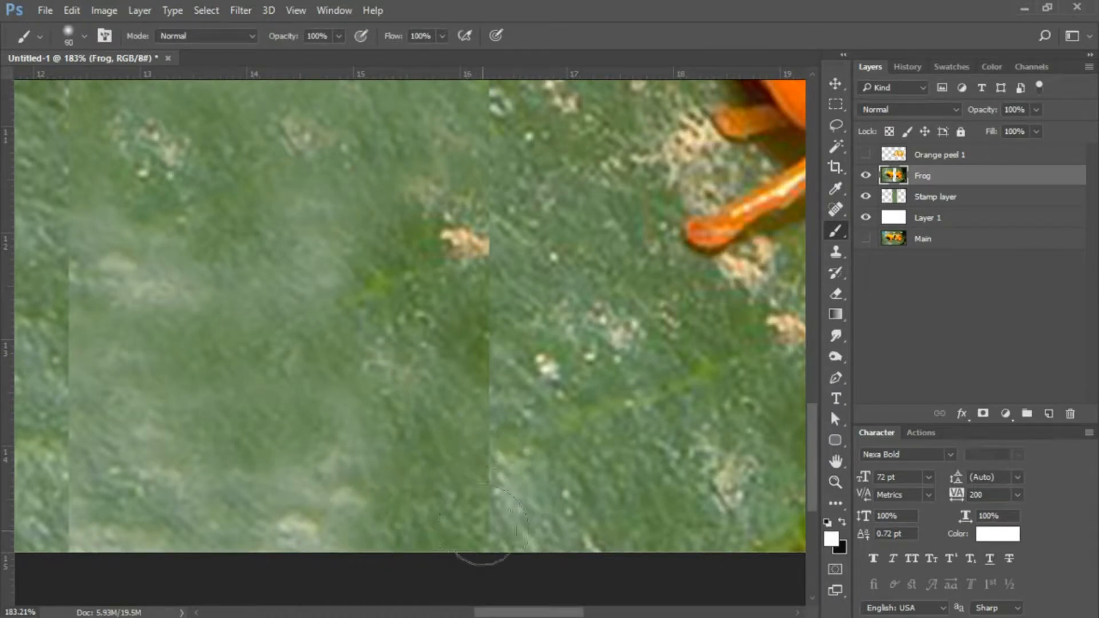
{"action": "left_click_drag", "start_coordinate": [484, 541], "coordinate": [490, 514]}
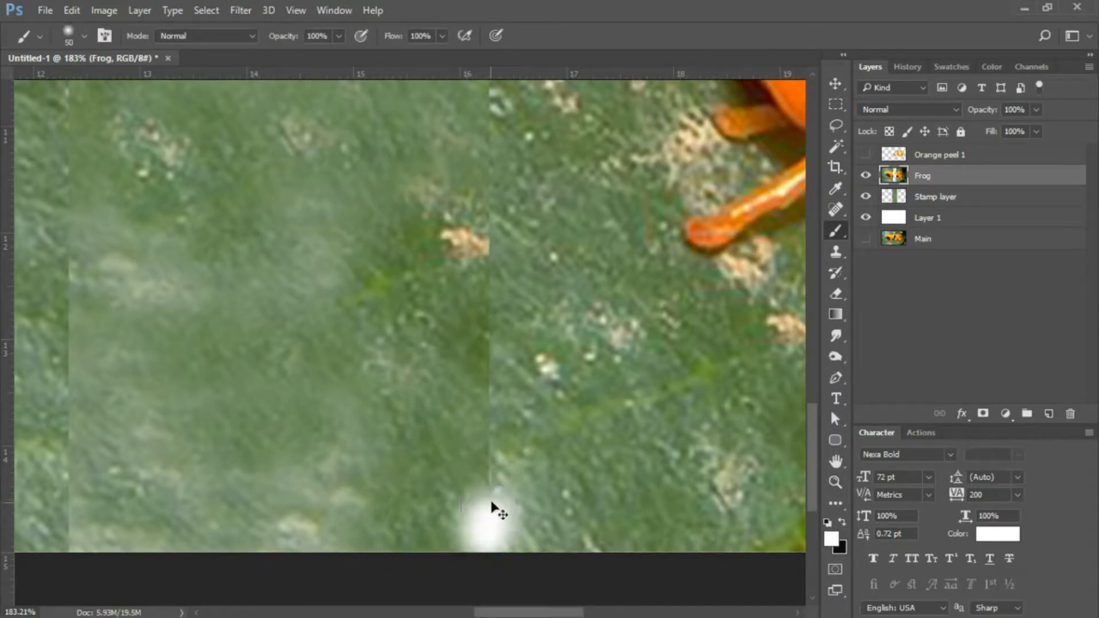
{"action": "key", "text": "ctrl+z"}
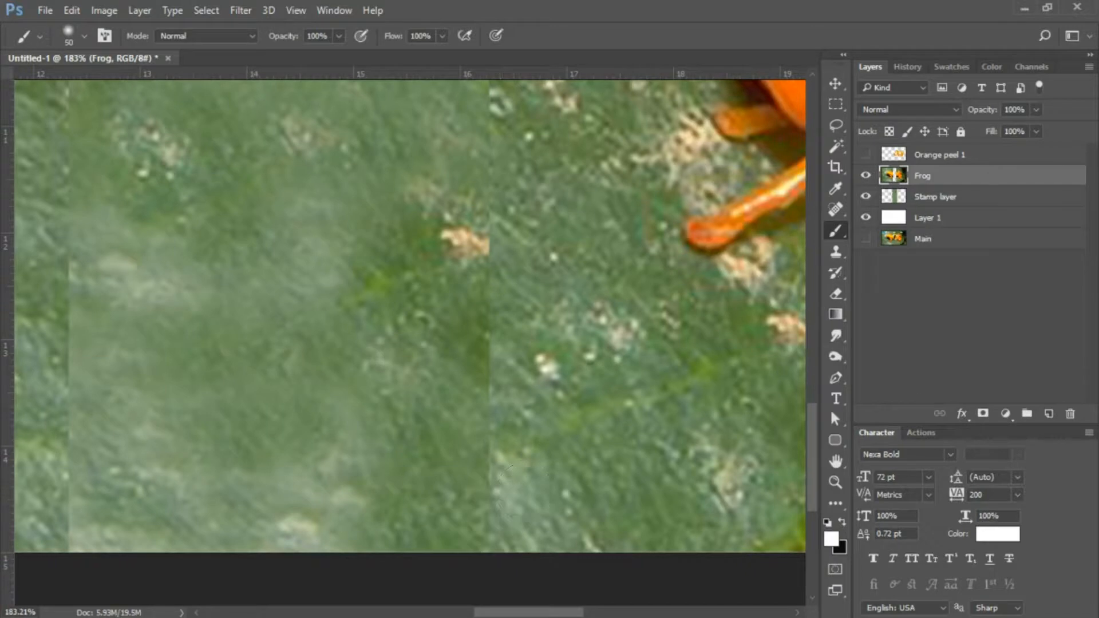
{"action": "left_click", "coordinate": [901, 197]}
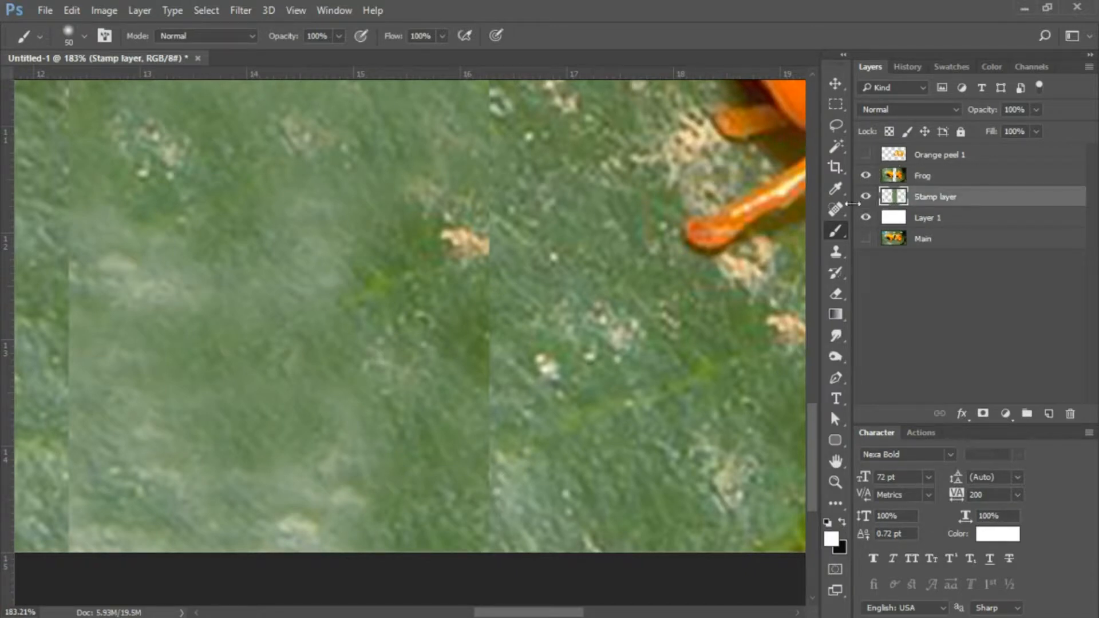
{"action": "left_click", "coordinate": [478, 529]}
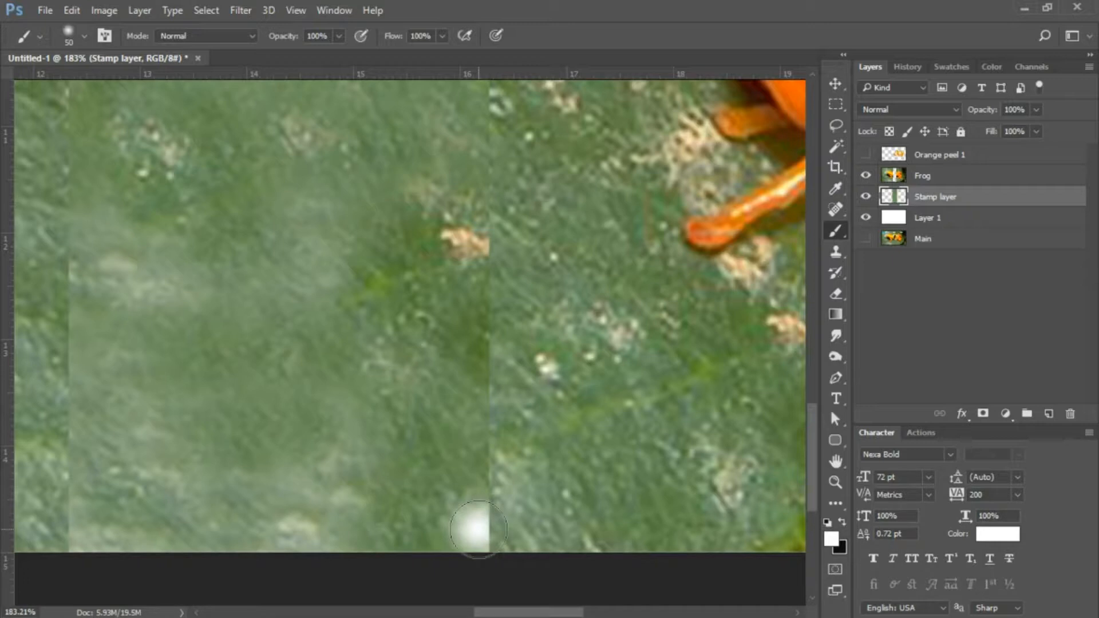
{"action": "key", "text": "ctrl+z"}
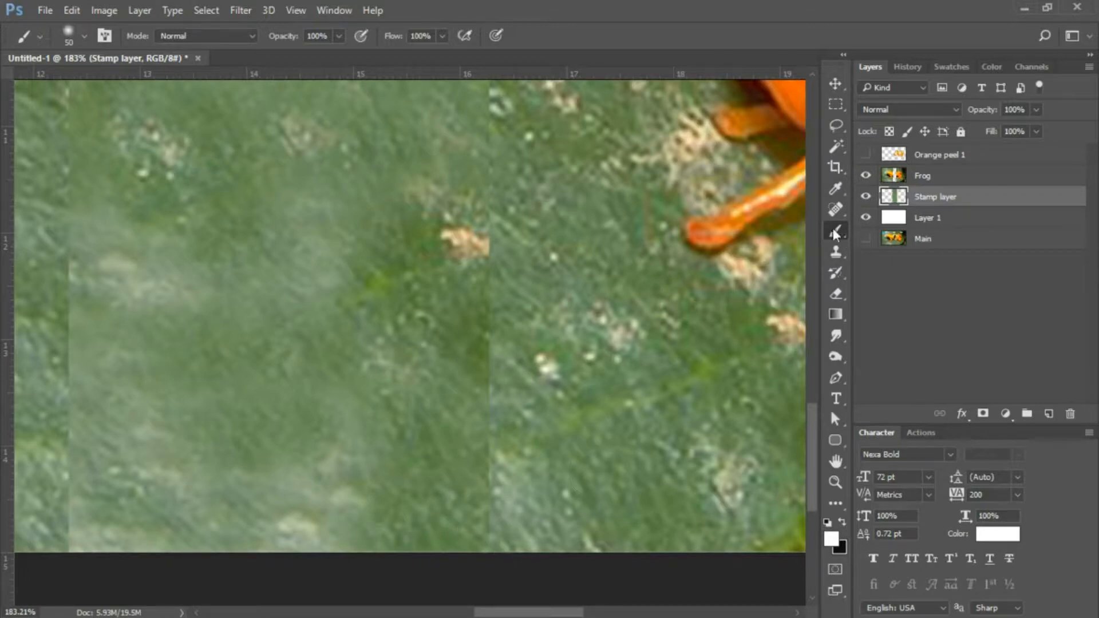
- Erase the Frog layer's hard edge with the 30 px soft Eraser along the leaf seam near the rear foot
{"action": "left_click", "coordinate": [836, 292]}
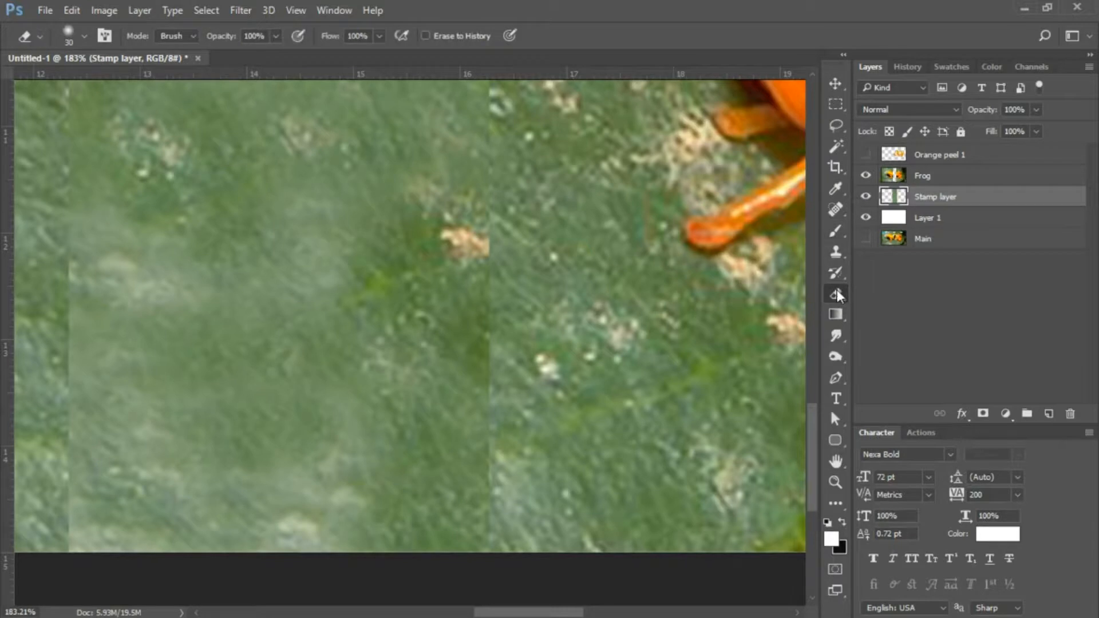
{"action": "left_click", "coordinate": [484, 529]}
{"action": "key", "text": "ctrl+z"}
{"action": "left_click", "coordinate": [913, 180]}
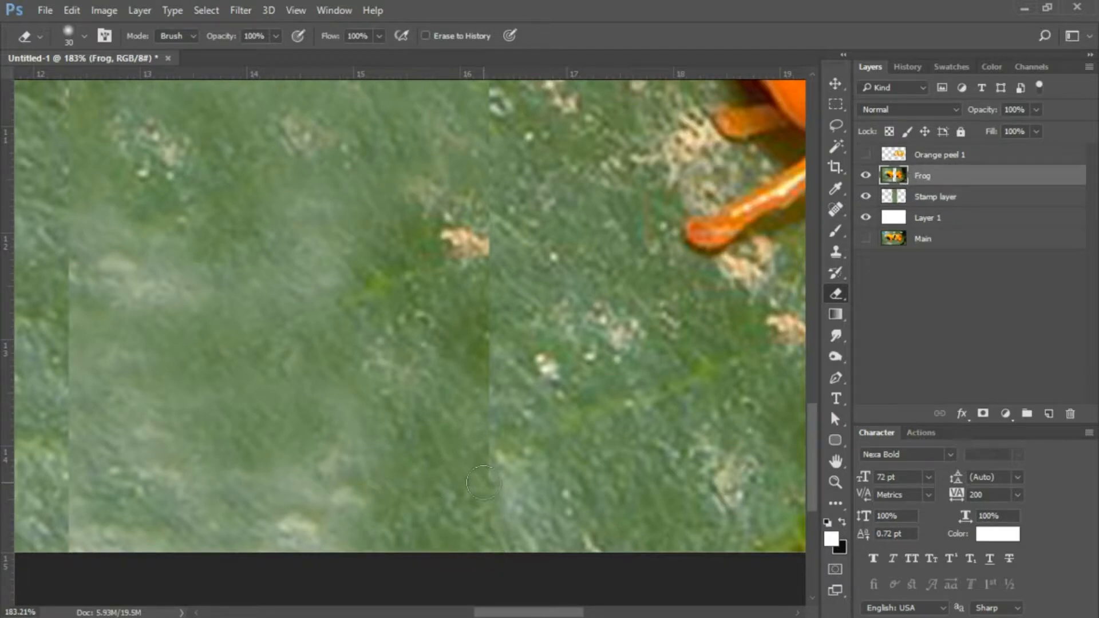
{"action": "mouse_move", "coordinate": [491, 423]}
{"action": "left_mouse_down"}
{"action": "mouse_move", "coordinate": [494, 322]}
{"action": "mouse_move", "coordinate": [483, 236]}
{"action": "left_mouse_up"}
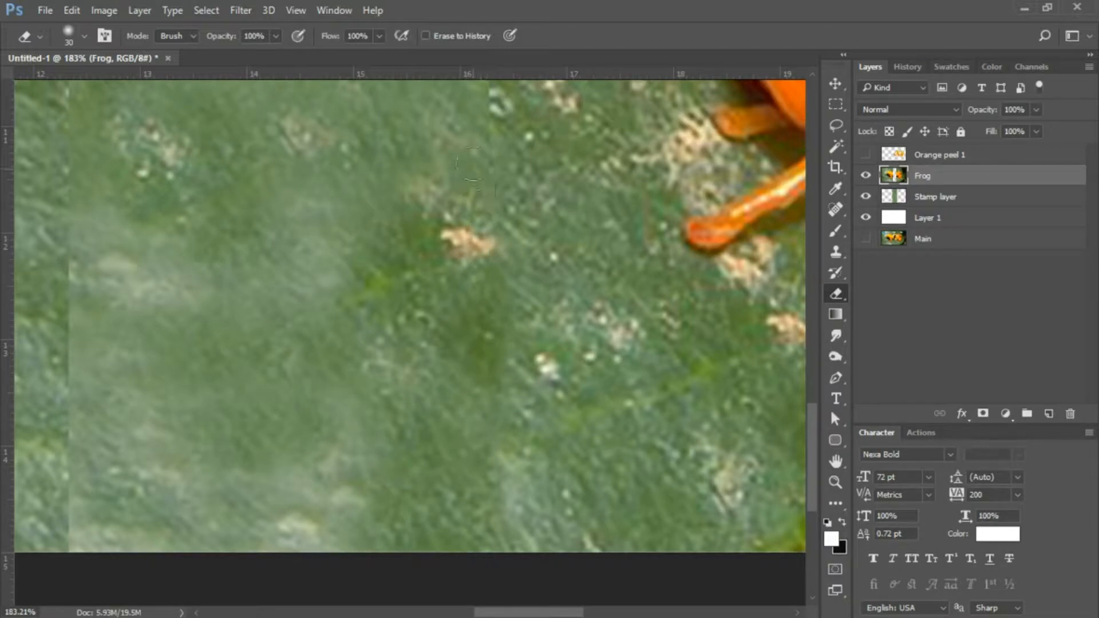
{"action": "left_click_drag", "start_coordinate": [491, 155], "coordinate": [484, 90]}
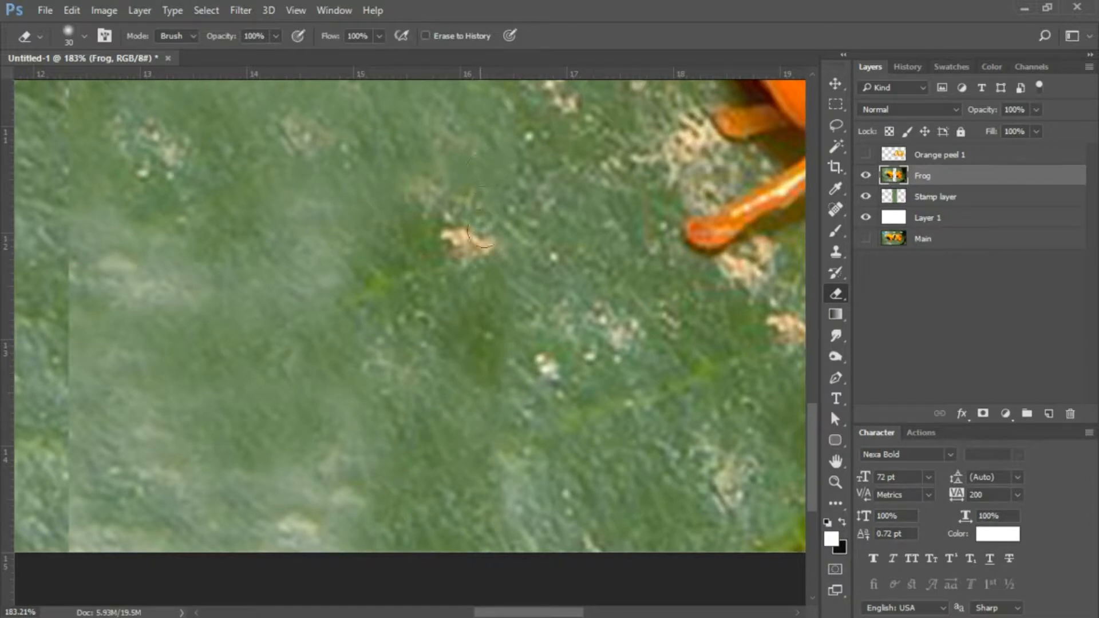
- Erase the Frog layer's leaf edge below the rear half up to and along the dark shadow under the belly
{"action": "left_click_drag", "start_coordinate": [589, 307], "coordinate": [630, 483]}
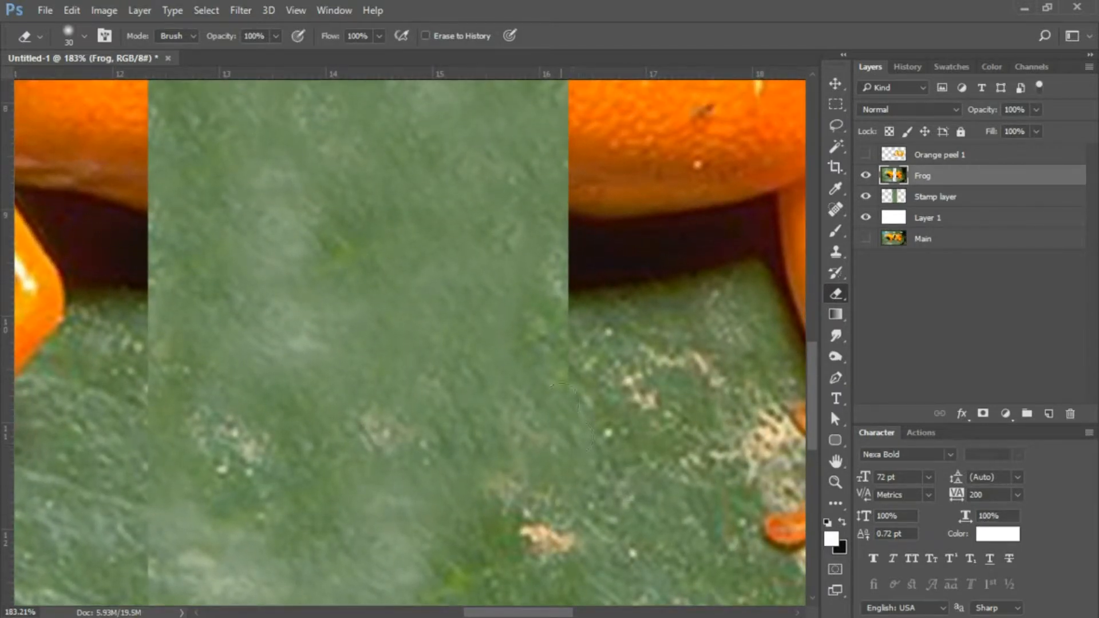
{"action": "left_click", "coordinate": [85, 39]}
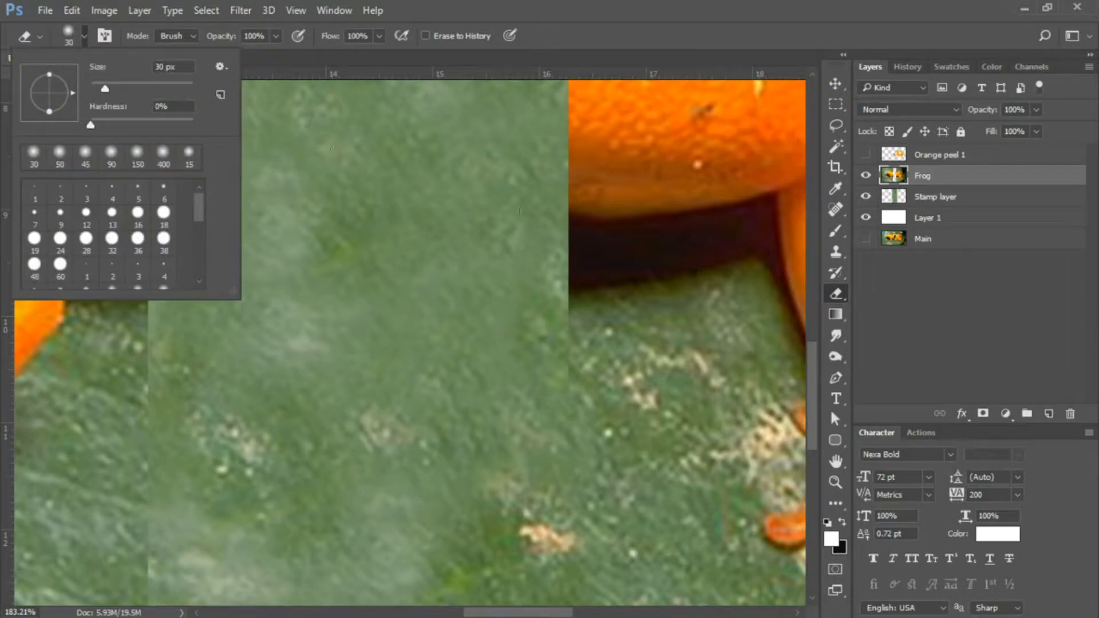
{"action": "mouse_move", "coordinate": [560, 411]}
{"action": "left_mouse_down"}
{"action": "mouse_move", "coordinate": [567, 300]}
{"action": "mouse_move", "coordinate": [564, 310]}
{"action": "left_mouse_up"}
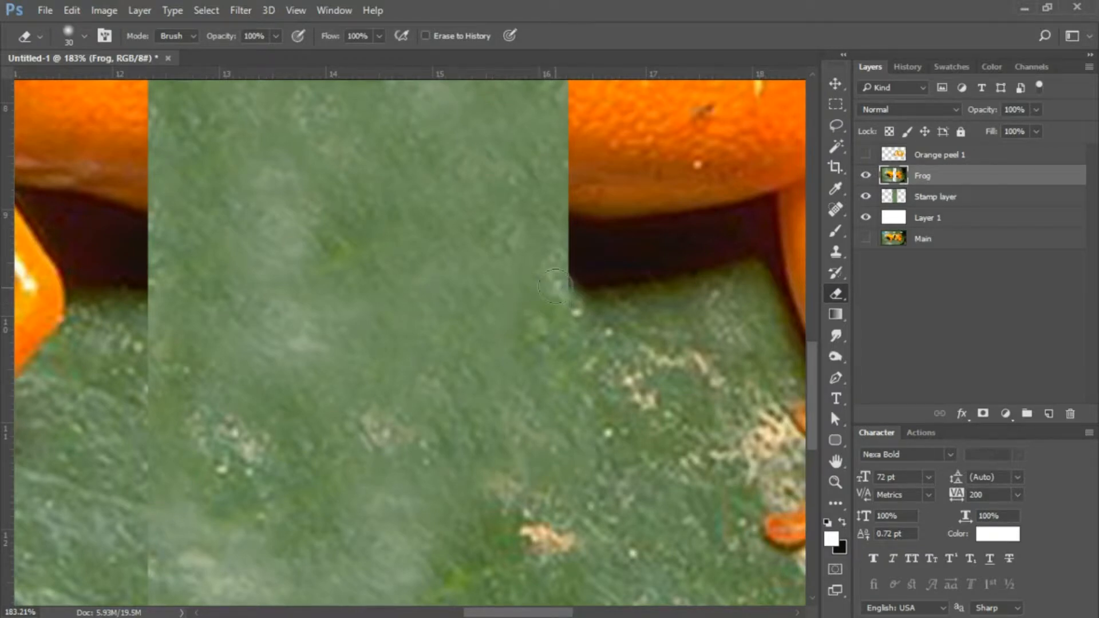
{"action": "mouse_move", "coordinate": [553, 292]}
{"action": "left_mouse_down"}
{"action": "mouse_move", "coordinate": [551, 219]}
{"action": "mouse_move", "coordinate": [559, 289]}
{"action": "left_mouse_up"}
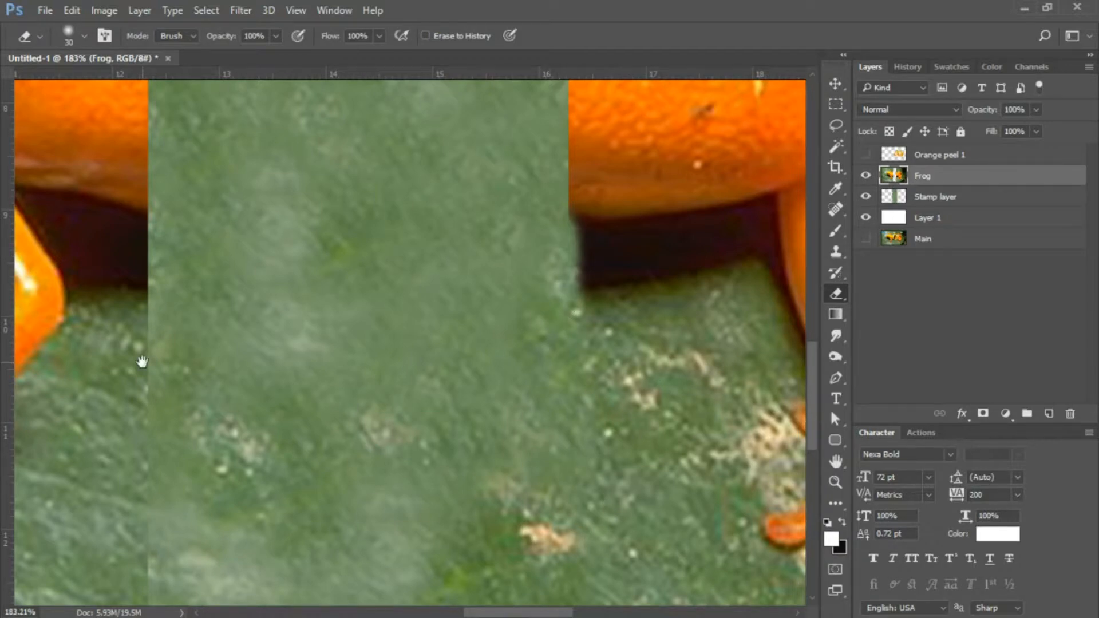
- Erase the Frog layer's hard edge beside the front leg, from the image's lower edge up to the shadow under the body
{"action": "mouse_move", "coordinate": [142, 362]}
{"action": "left_mouse_down"}
{"action": "mouse_move", "coordinate": [348, 240]}
{"action": "mouse_move", "coordinate": [445, 99]}
{"action": "left_mouse_up"}
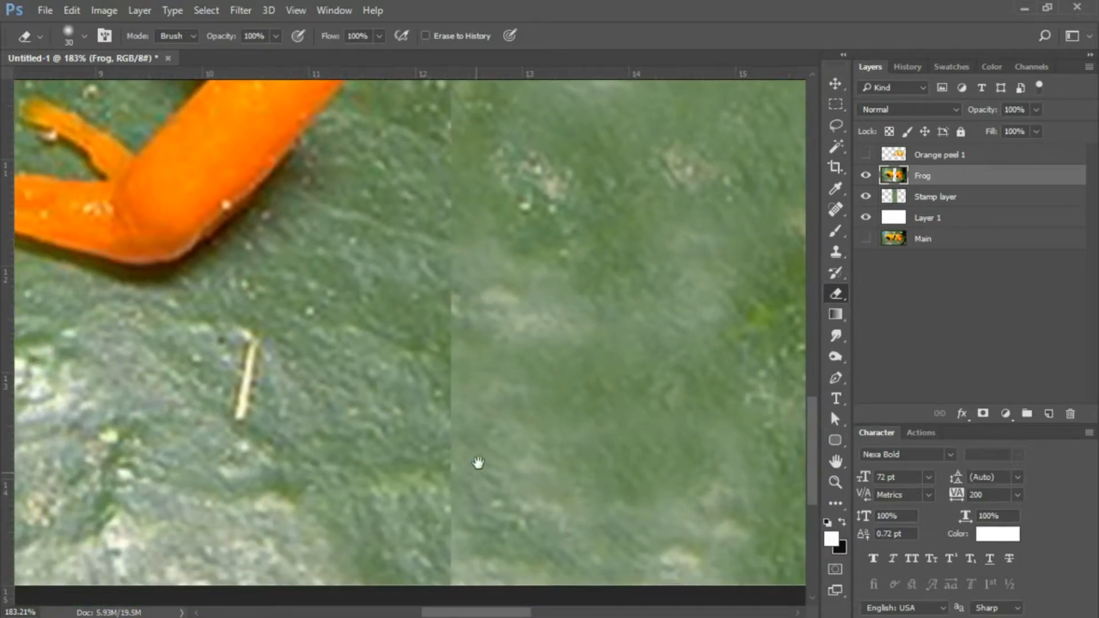
{"action": "left_click_drag", "start_coordinate": [479, 462], "coordinate": [481, 397]}
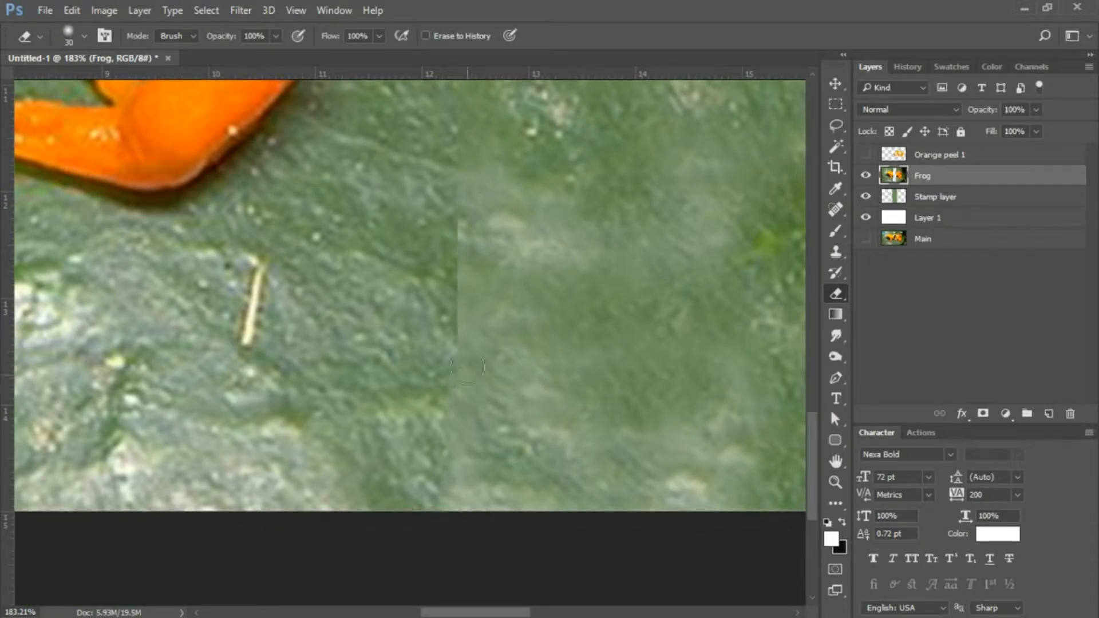
{"action": "left_click_drag", "start_coordinate": [459, 303], "coordinate": [462, 210]}
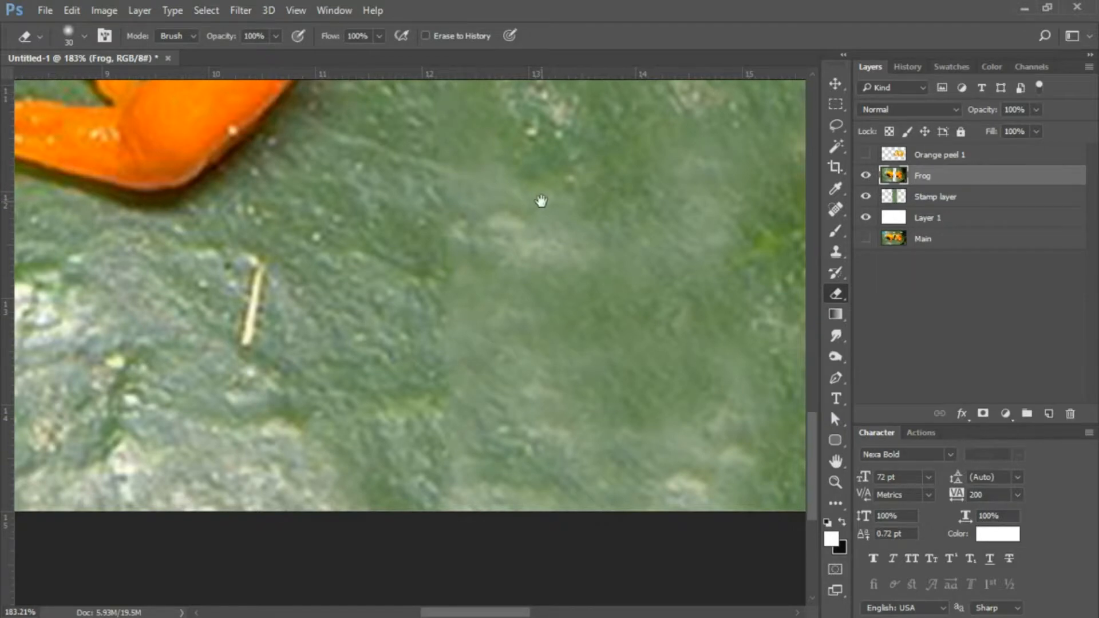
{"action": "left_click_drag", "start_coordinate": [540, 201], "coordinate": [550, 400]}
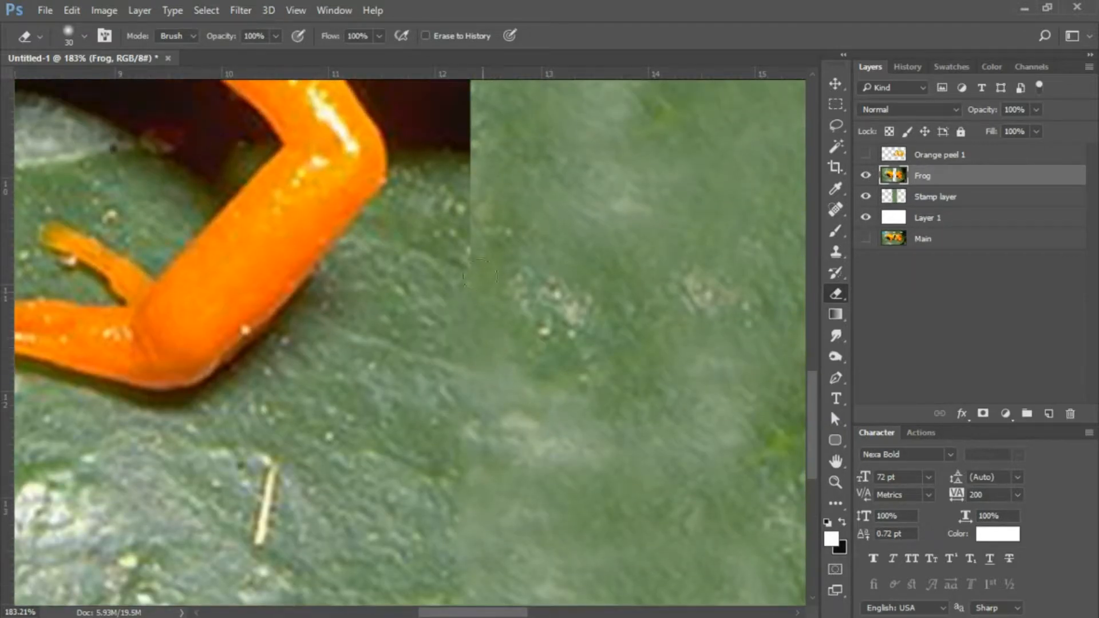
{"action": "left_click_drag", "start_coordinate": [481, 195], "coordinate": [488, 137]}
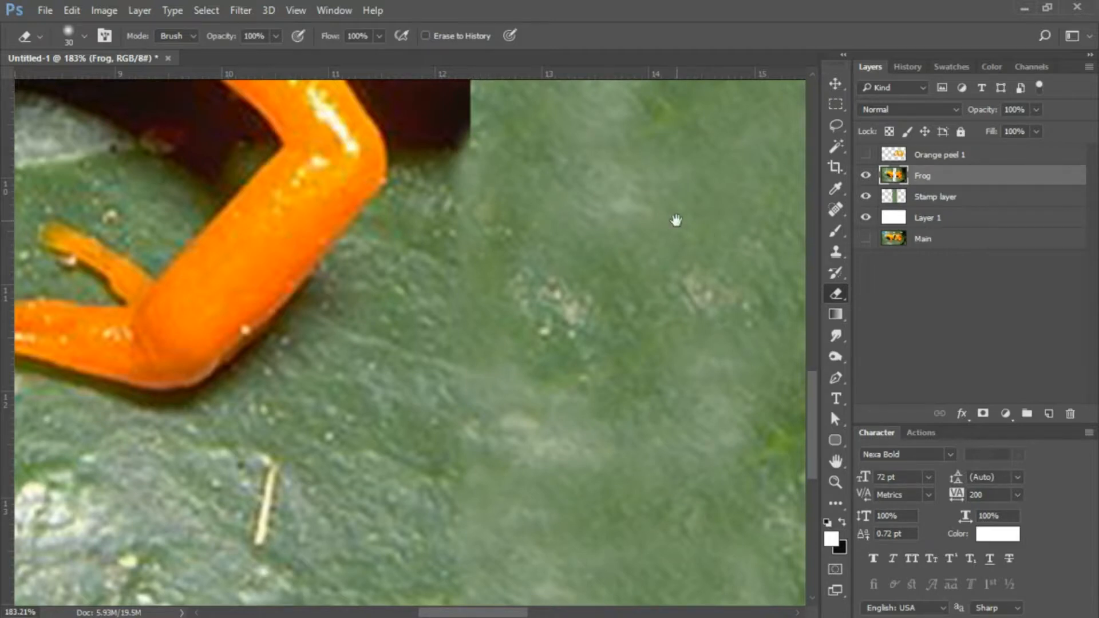
- Erase the Frog layer's hard leaf edge above the rear half, from the image's upper edge down towards the frog's back
{"action": "left_click_drag", "start_coordinate": [677, 221], "coordinate": [590, 446]}
{"action": "left_click_drag", "start_coordinate": [628, 245], "coordinate": [559, 452]}
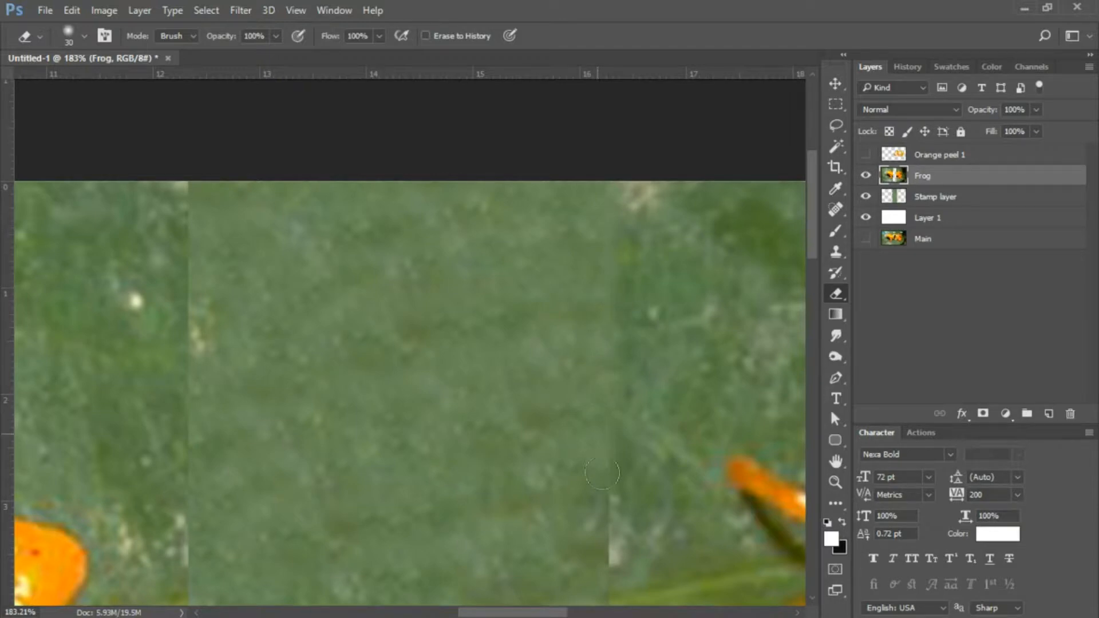
{"action": "left_click_drag", "start_coordinate": [599, 537], "coordinate": [609, 578]}
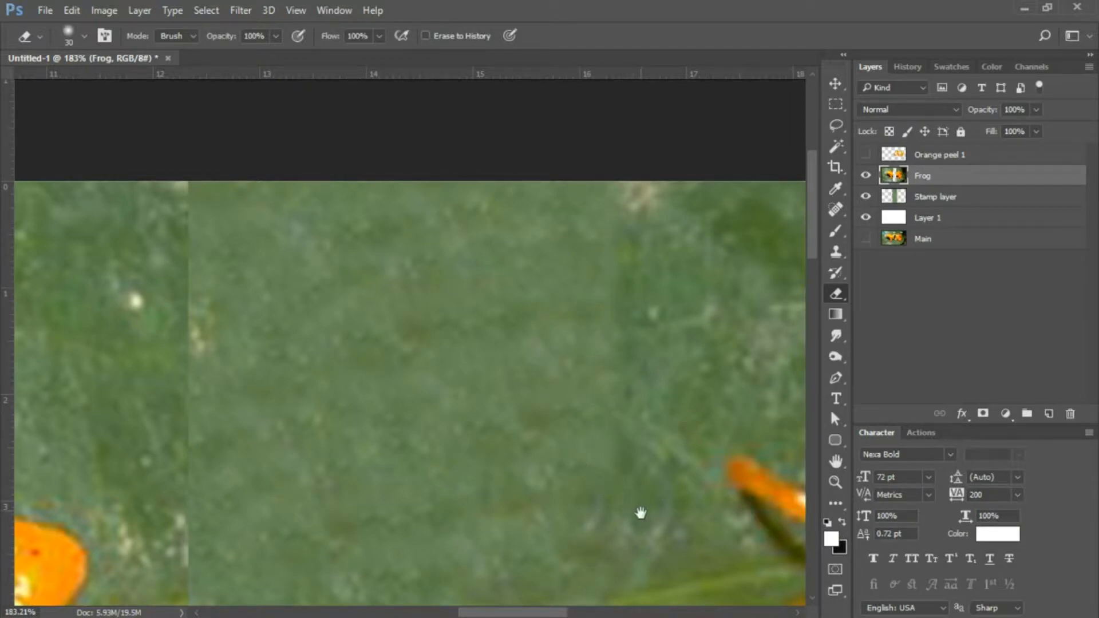
{"action": "left_click_drag", "start_coordinate": [641, 513], "coordinate": [620, 319]}
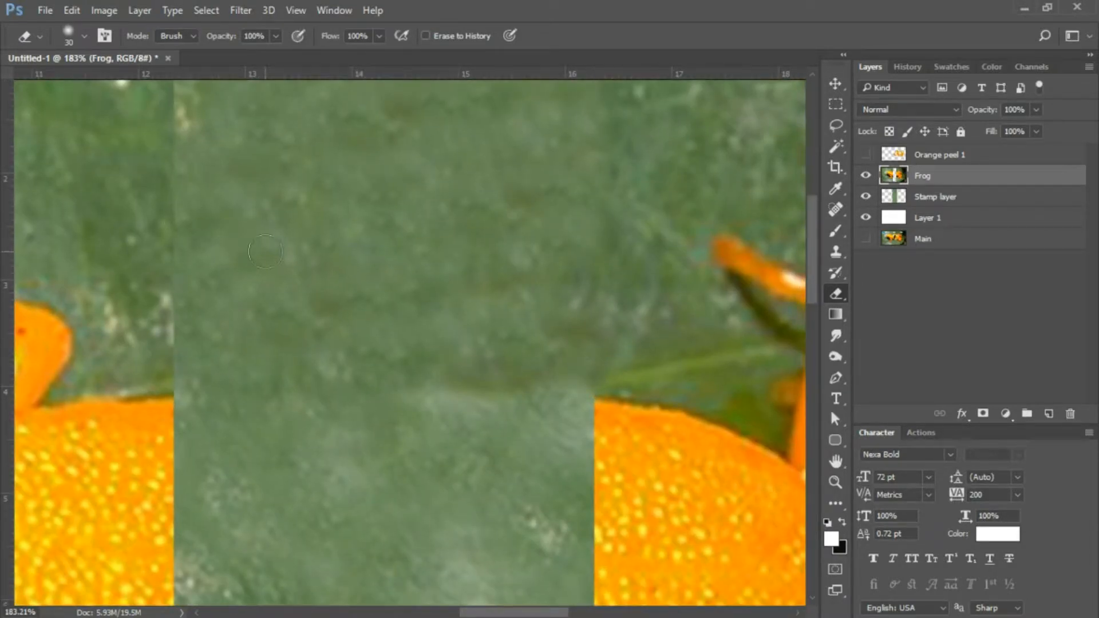
- Erase the Frog layer's hard leaf edge above the front half, from the image's upper edge down towards the frog's back
{"action": "left_click_drag", "start_coordinate": [197, 206], "coordinate": [501, 410]}
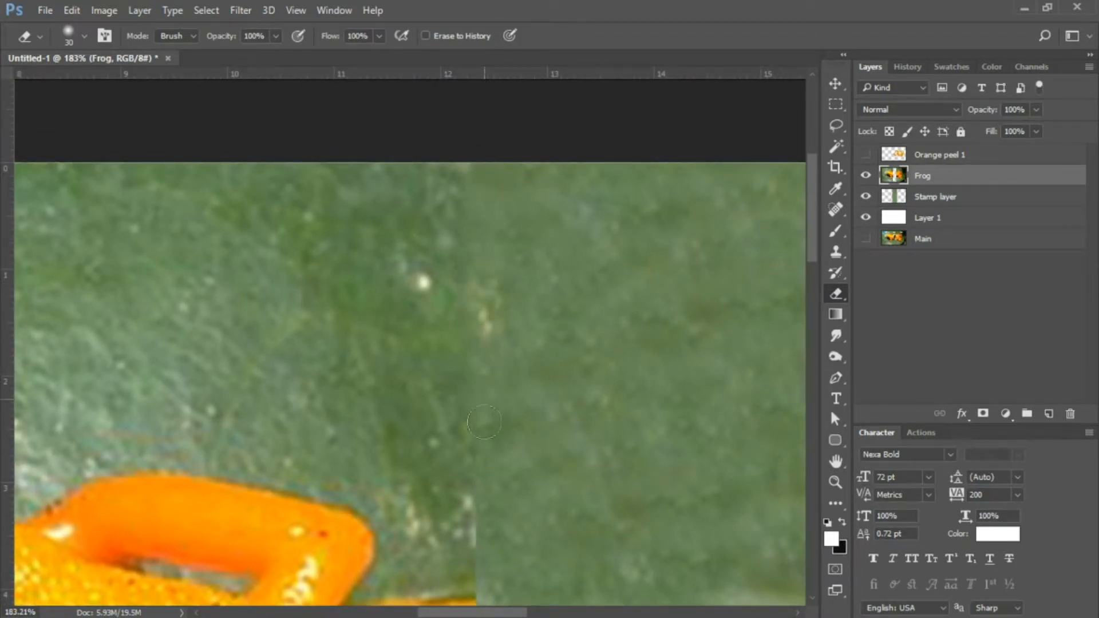
{"action": "left_click_drag", "start_coordinate": [482, 487], "coordinate": [482, 542]}
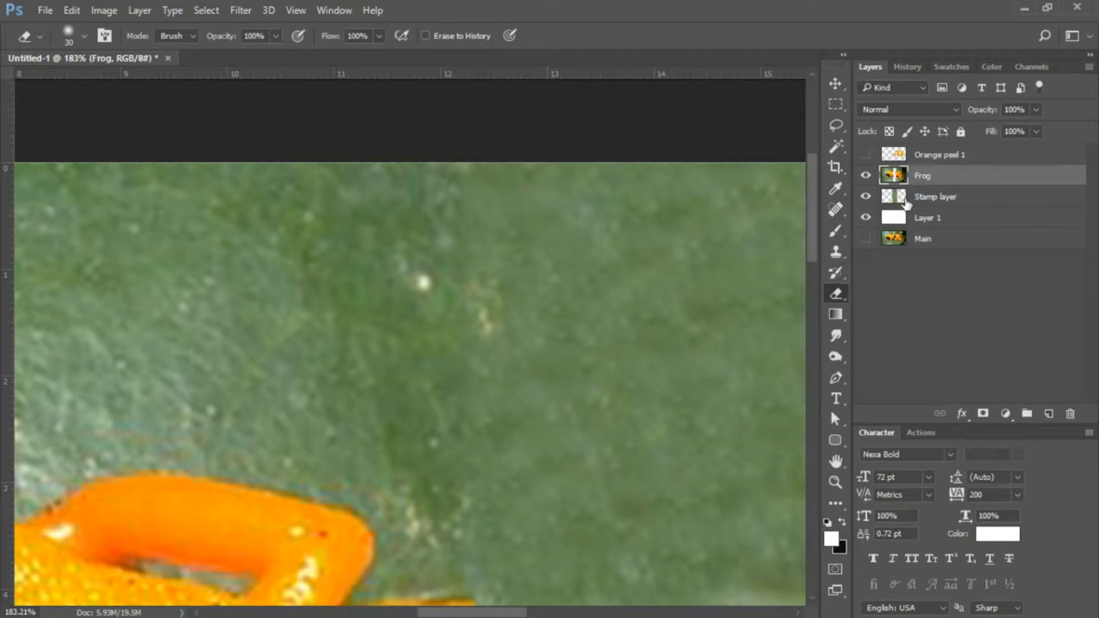
- Move the Stamp layer above the Frog layer in the layer order
{"action": "left_click", "coordinate": [924, 200]}
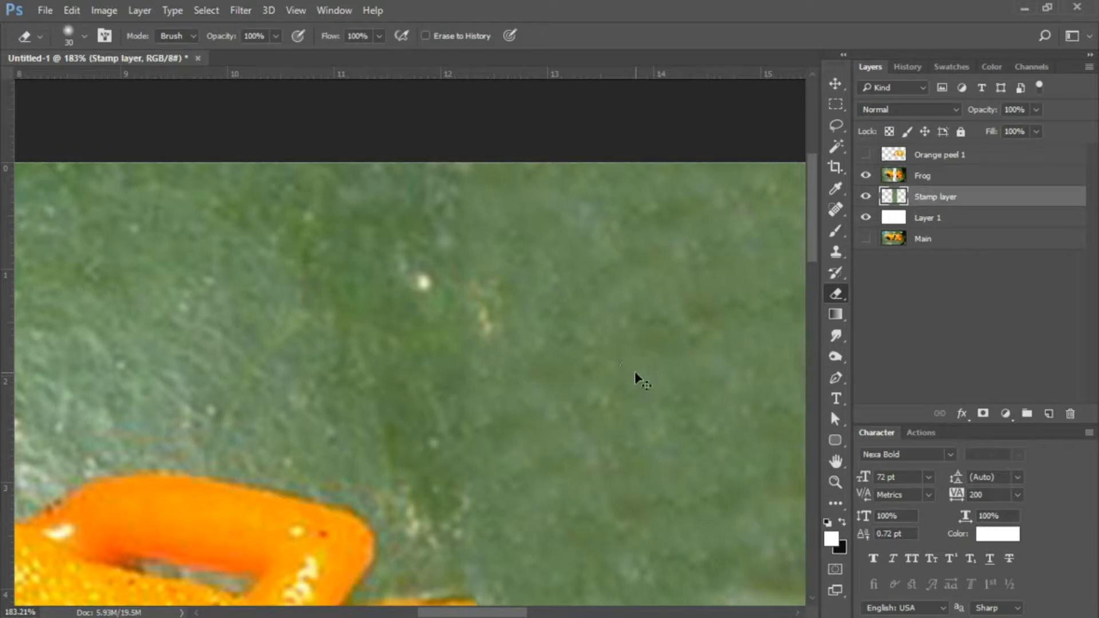
{"action": "key", "text": "ctrl+0"}
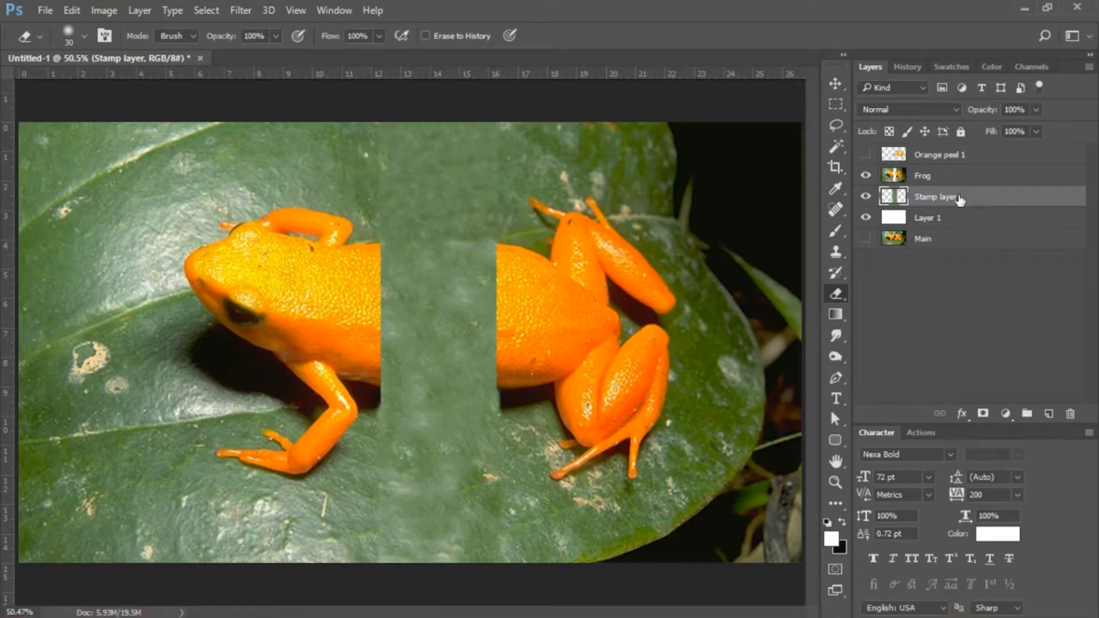
{"action": "left_click_drag", "start_coordinate": [957, 199], "coordinate": [955, 166]}
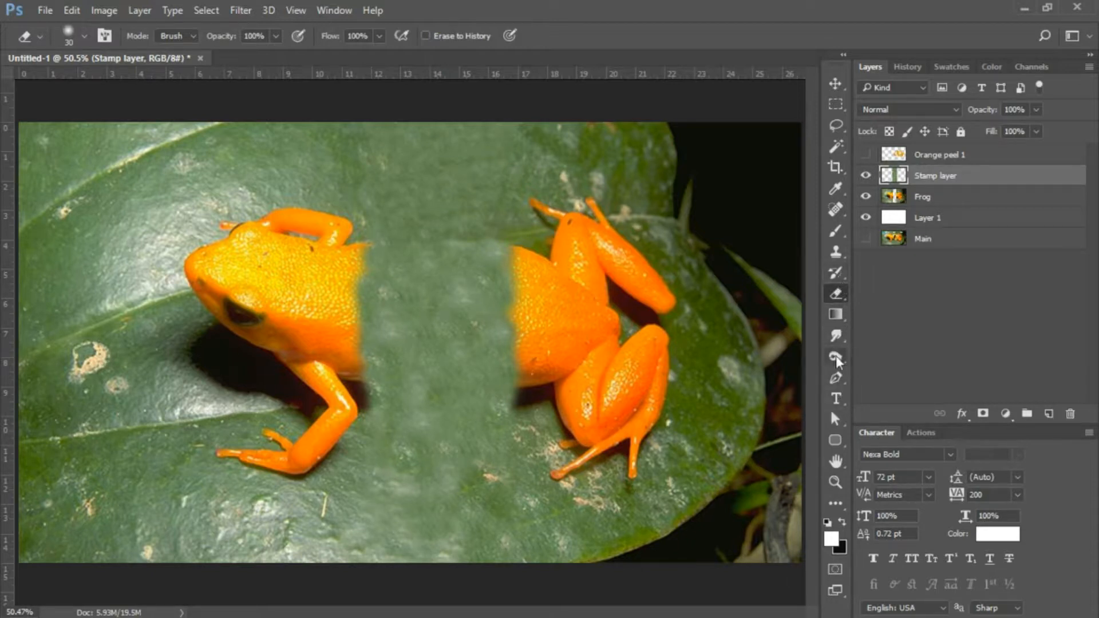
- Configure the Clone Stamp with a 175 px brush and 49% opacity
{"action": "left_click", "coordinate": [836, 251]}
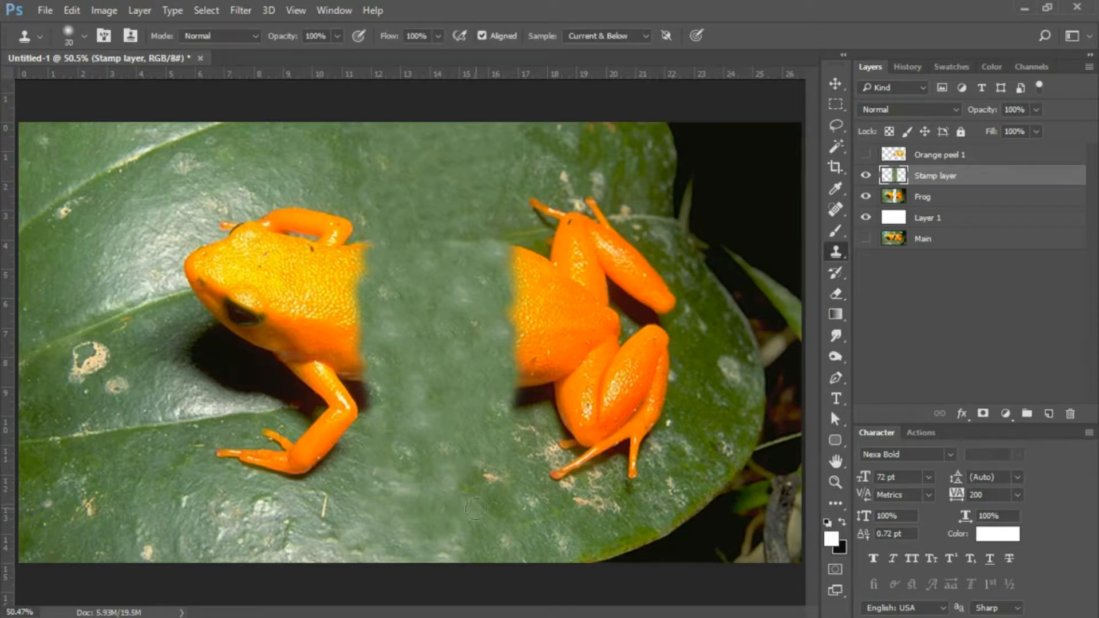
{"action": "key", "text": "bracketright"}
{"action": "key", "text": "bracketright"}
{"action": "key", "text": "bracketright"}
{"action": "key", "text": "bracketright"}
{"action": "key", "text": "bracketright"}
{"action": "key", "text": "bracketright"}
{"action": "key", "text": "bracketright"}
{"action": "key", "text": "bracketright"}
{"action": "key", "text": "bracketright"}
{"action": "left_click", "coordinate": [338, 36]}
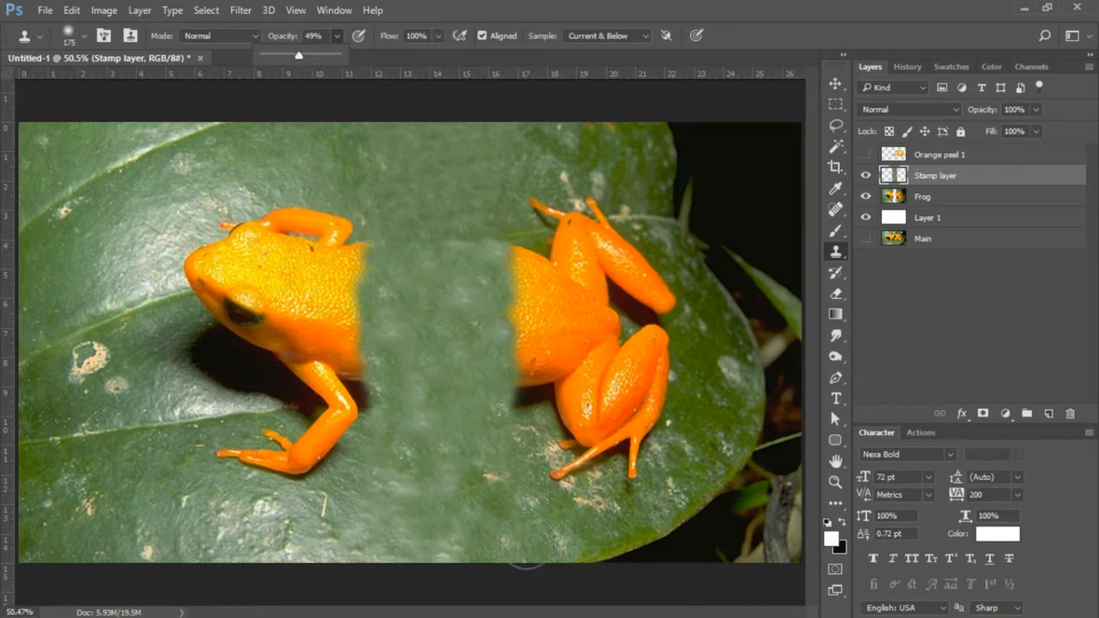
- Clone leaf texture over the seams in the lower part of the gap, sampling from the leaf below the front leg and undoing a stray dab
{"action": "left_click", "coordinate": [487, 524]}
{"action": "left_click", "coordinate": [474, 431]}
{"action": "left_click", "coordinate": [476, 426]}
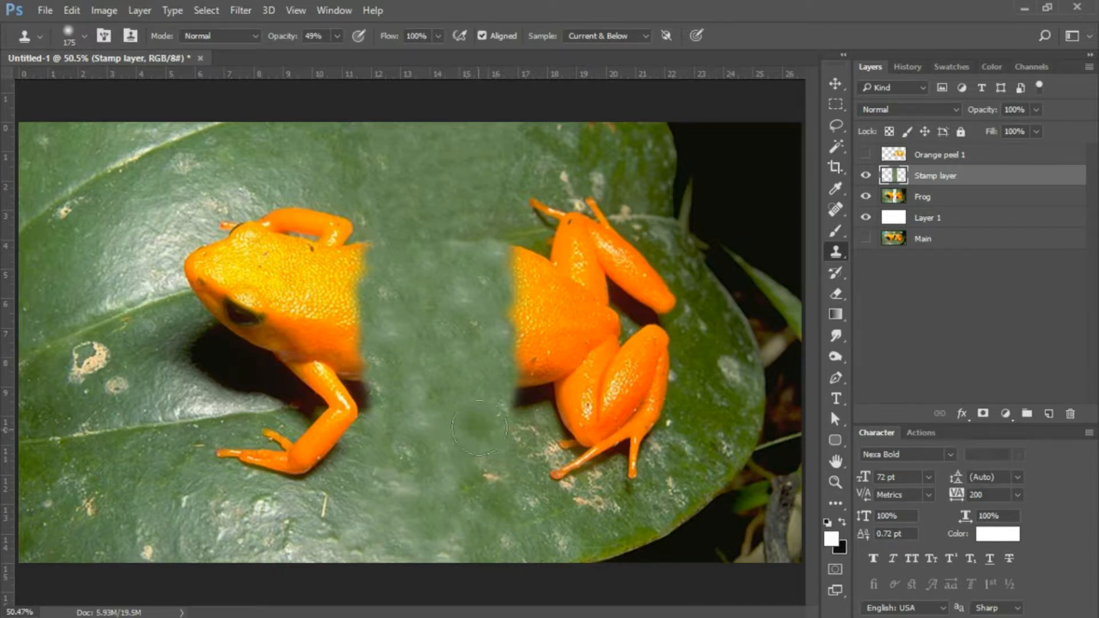
{"action": "left_click", "coordinate": [498, 475]}
{"action": "key", "text": "ctrl+z"}
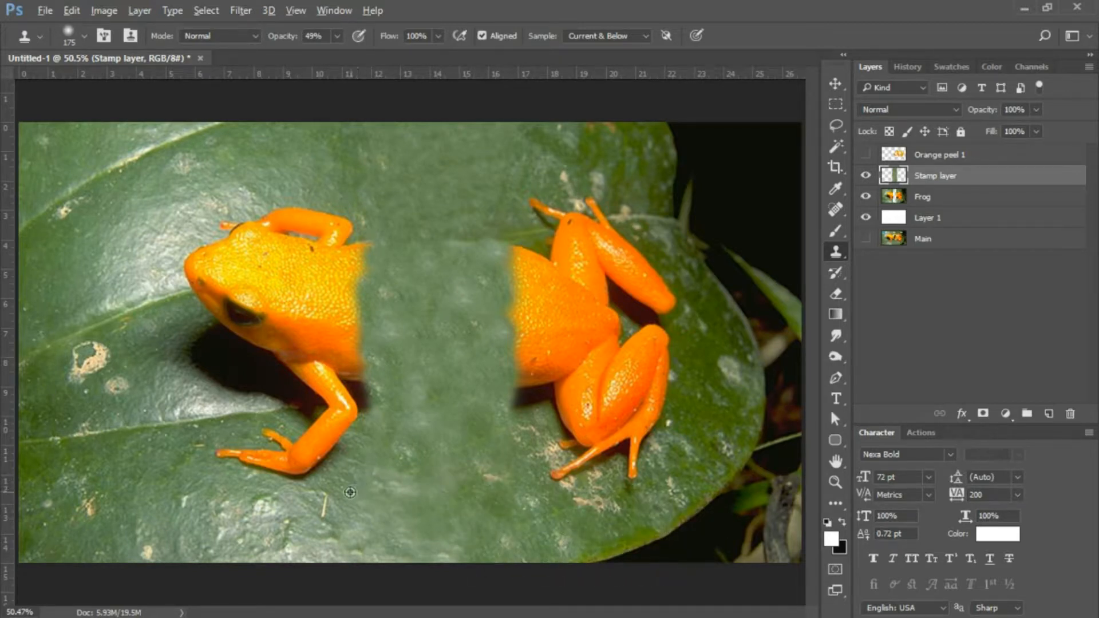
{"action": "left_click", "coordinate": [328, 529], "text": "alt"}
{"action": "left_click", "coordinate": [406, 488]}
{"action": "left_click", "coordinate": [354, 535], "text": "alt"}
{"action": "left_click", "coordinate": [434, 534]}
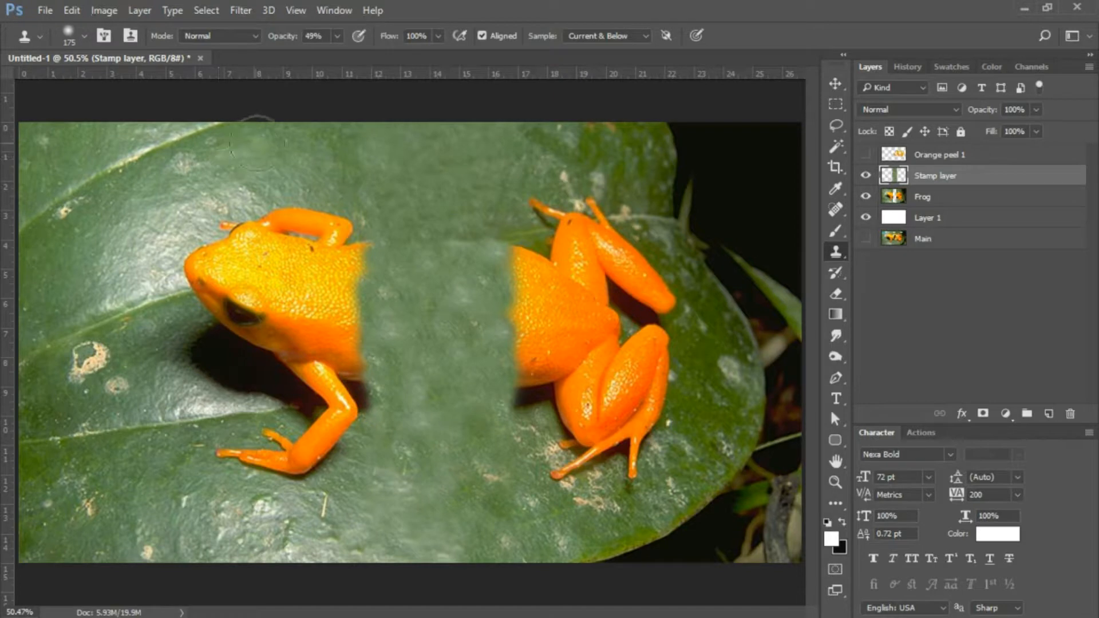
- Clone leaf texture over the seam above the rear half, sampling near the leaf's upper edge, and undo the misplaced dabs
{"action": "left_click", "coordinate": [607, 148], "text": "alt"}
{"action": "left_click", "coordinate": [532, 148]}
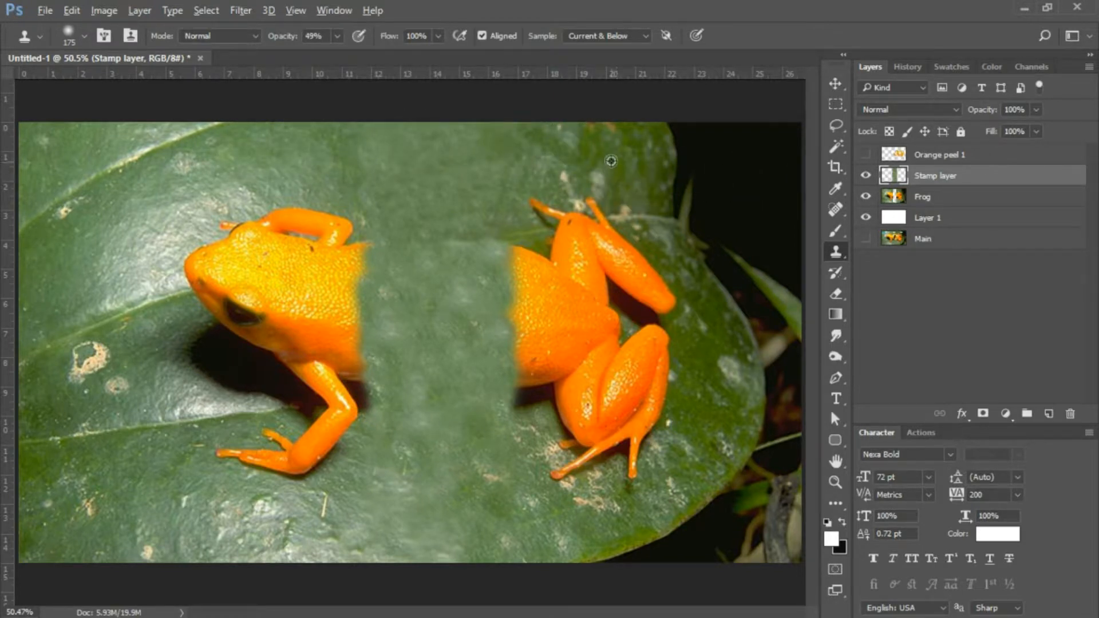
{"action": "mouse_move", "coordinate": [541, 134]}
{"action": "left_mouse_down"}
{"action": "mouse_move", "coordinate": [486, 134]}
{"action": "mouse_move", "coordinate": [539, 140]}
{"action": "left_mouse_up"}
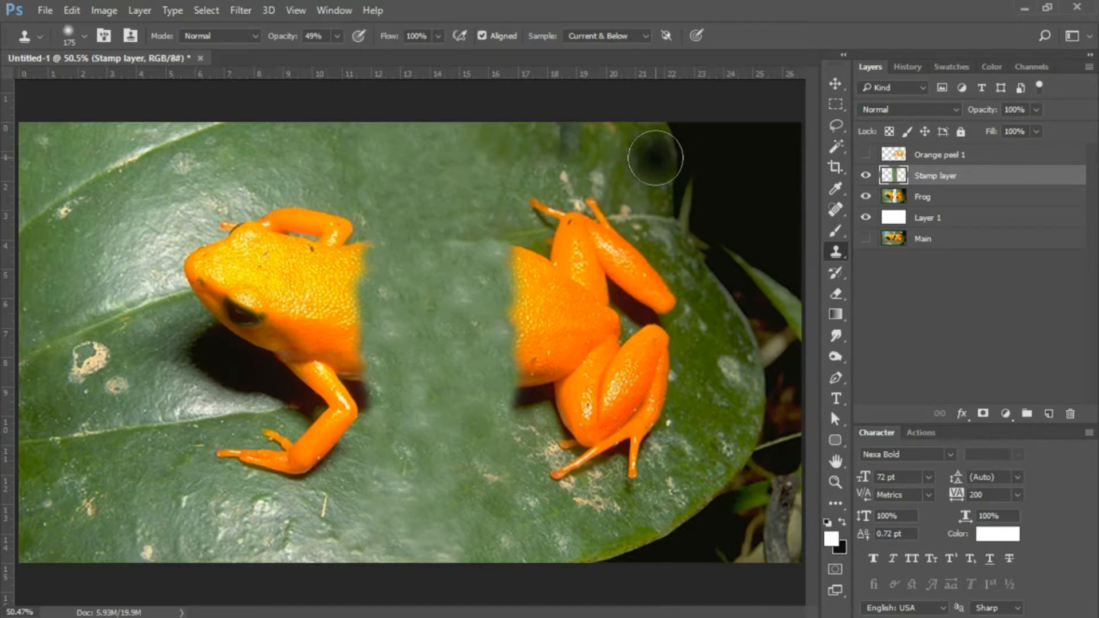
{"action": "key", "text": "ctrl+z"}
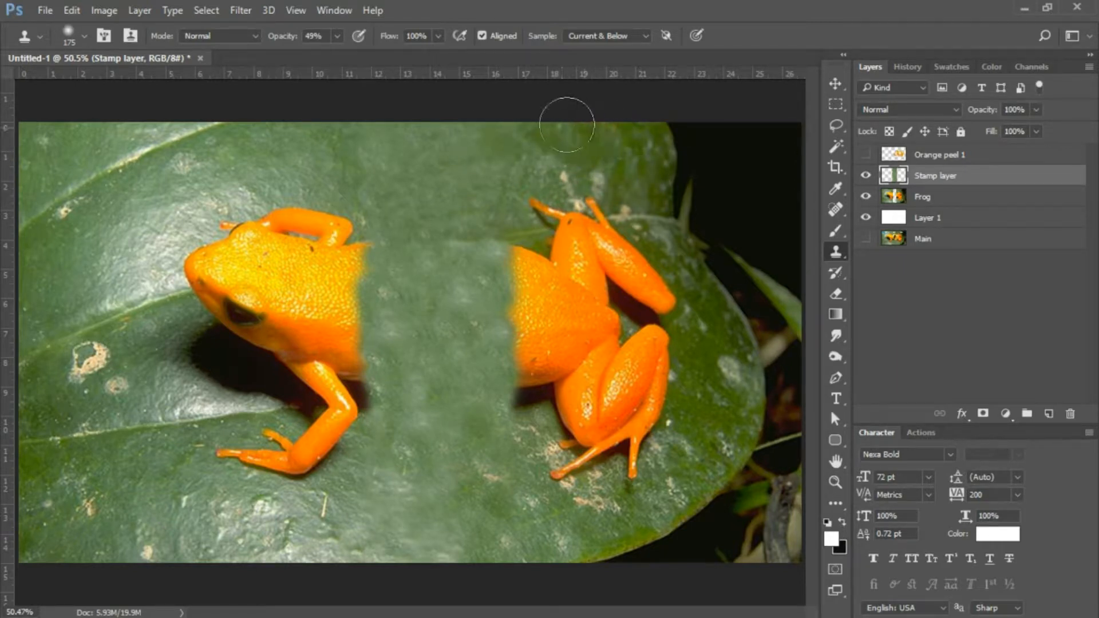
{"action": "left_click", "coordinate": [618, 139]}
{"action": "key", "text": "ctrl+z"}
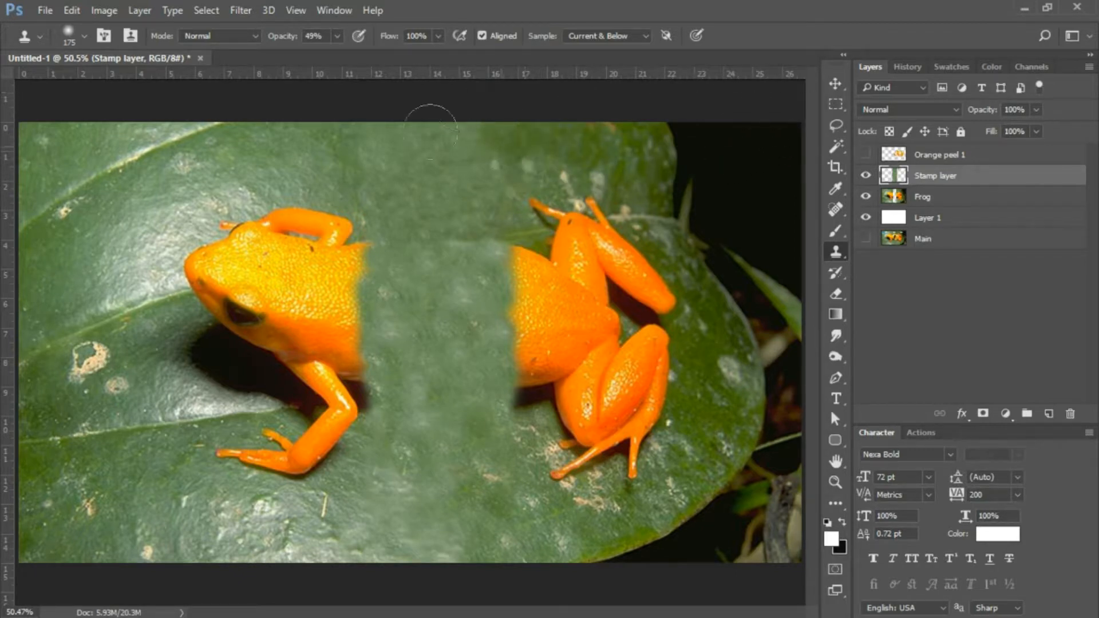
- Clone leaf texture over the seam above the front half, sampling from the leaf above the frog's head and back
{"action": "left_click", "coordinate": [287, 154], "text": "alt"}
{"action": "mouse_move", "coordinate": [356, 159]}
{"action": "left_mouse_down"}
{"action": "mouse_move", "coordinate": [368, 140]}
{"action": "mouse_move", "coordinate": [416, 155]}
{"action": "mouse_move", "coordinate": [312, 151]}
{"action": "left_mouse_up"}
{"action": "left_click", "coordinate": [337, 137], "text": "alt"}
{"action": "left_click", "coordinate": [369, 127]}
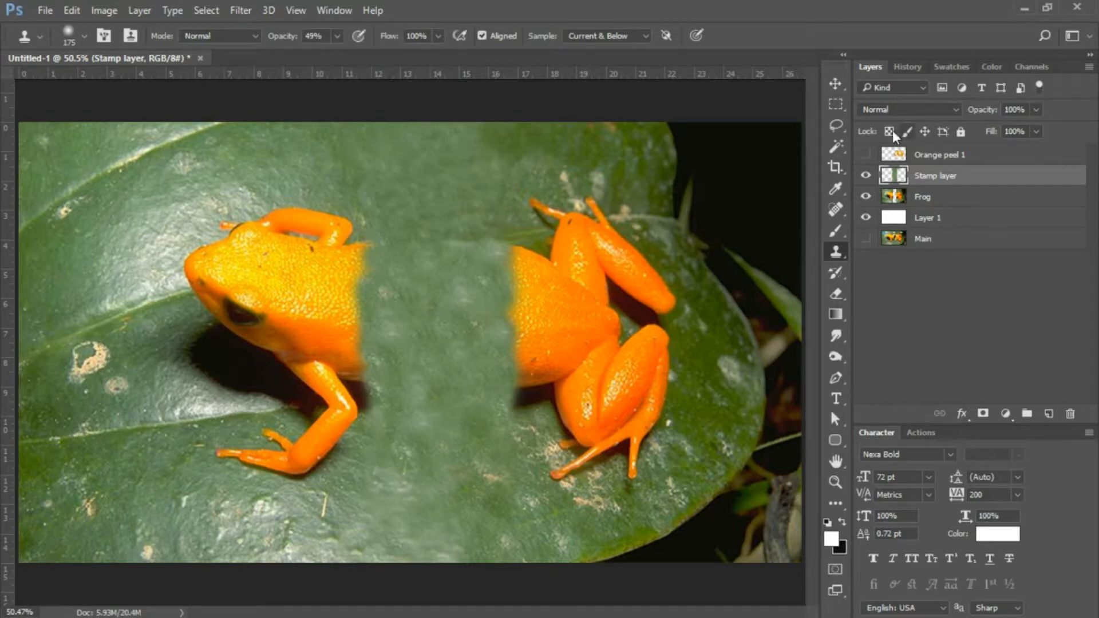
- Show the Orange peel 1 layer and move the peel so it bridges the frog's front and rear halves
{"action": "left_click", "coordinate": [895, 155]}
{"action": "key", "text": "v"}
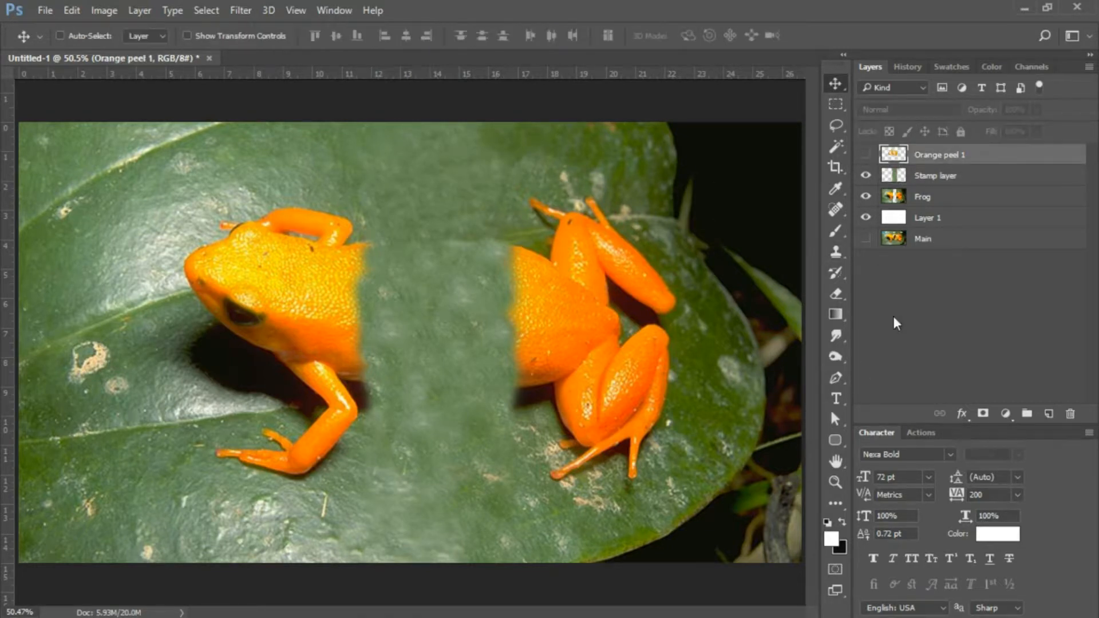
{"action": "left_click", "coordinate": [866, 156]}
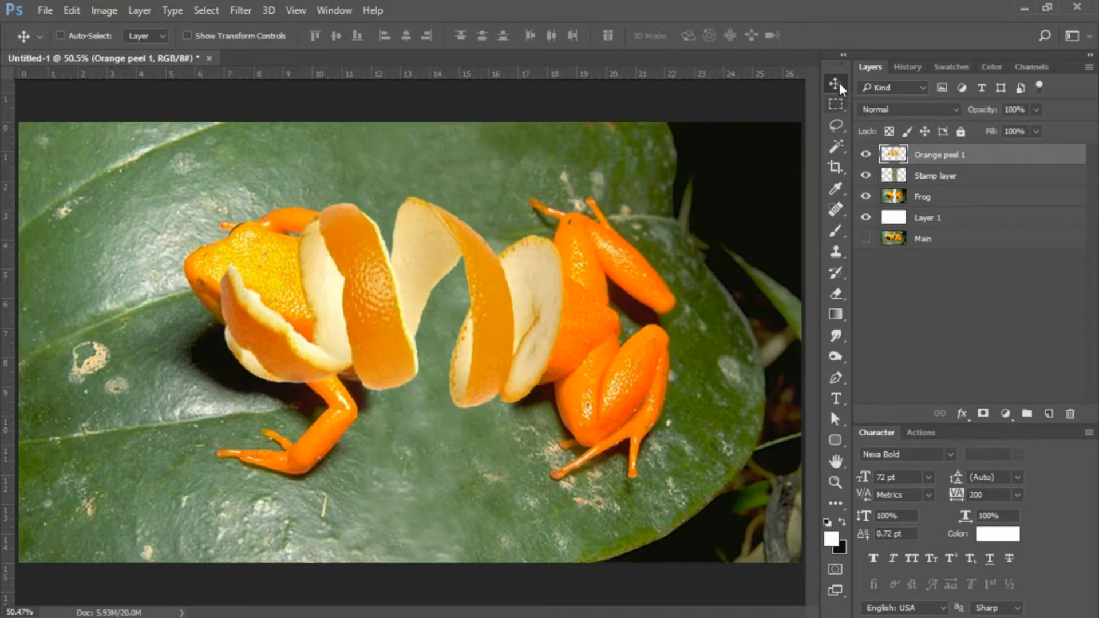
{"action": "mouse_move", "coordinate": [504, 319]}
{"action": "left_mouse_down"}
{"action": "mouse_move", "coordinate": [456, 318]}
{"action": "mouse_move", "coordinate": [483, 307]}
{"action": "mouse_move", "coordinate": [495, 316]}
{"action": "left_mouse_up"}
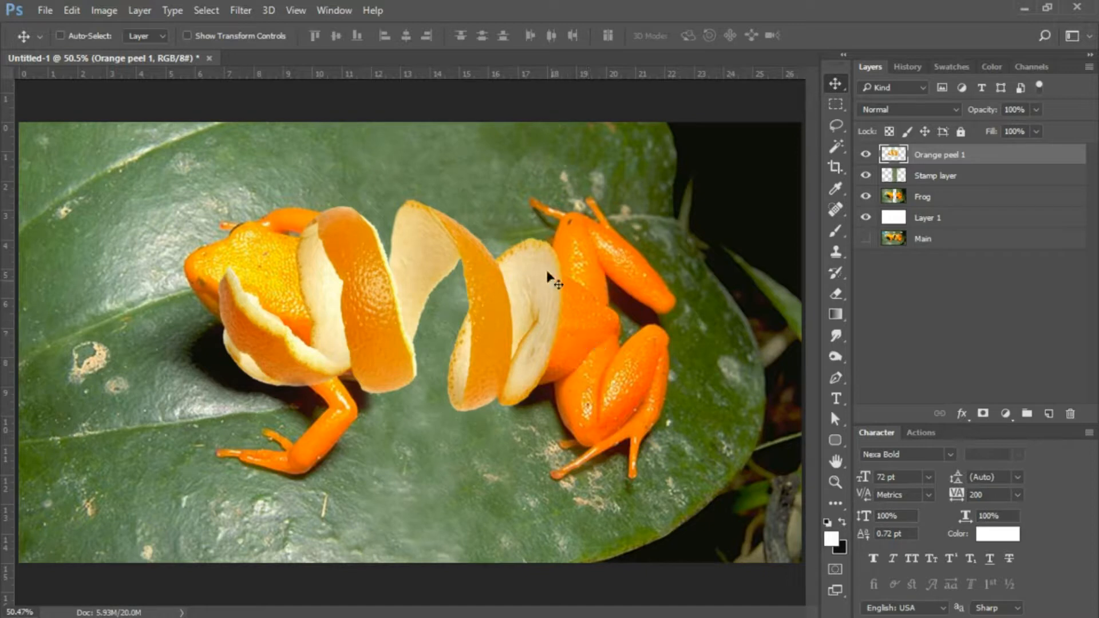
{"action": "left_click_drag", "start_coordinate": [536, 285], "coordinate": [534, 288]}
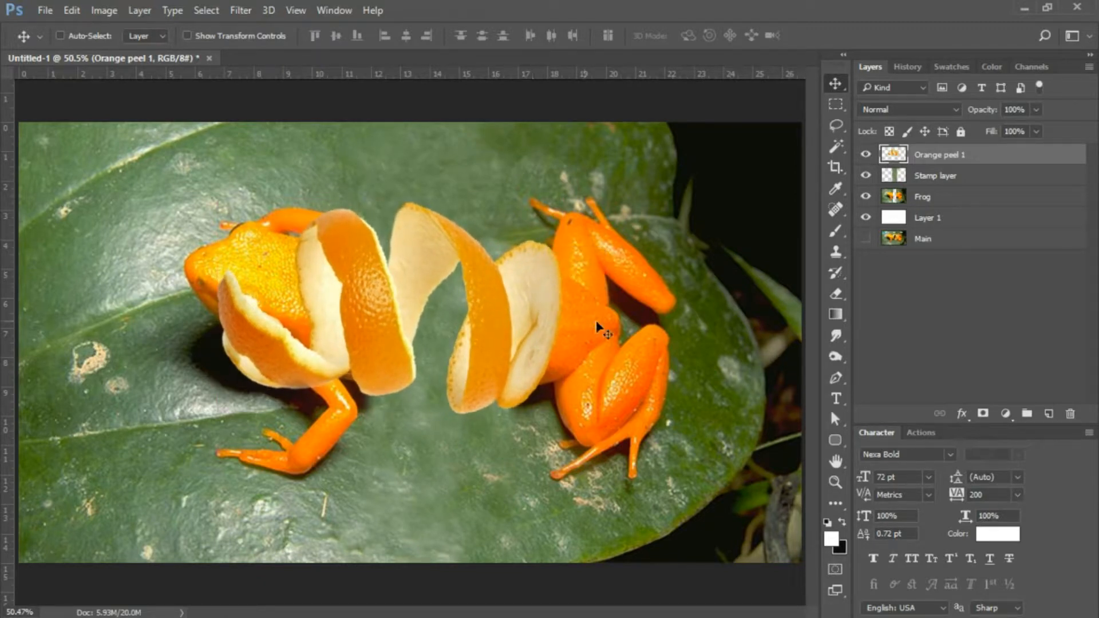
{"action": "mouse_move", "coordinate": [525, 360]}
{"action": "left_mouse_down"}
{"action": "mouse_move", "coordinate": [517, 341]}
{"action": "mouse_move", "coordinate": [527, 363]}
{"action": "mouse_move", "coordinate": [543, 350]}
{"action": "left_mouse_up"}
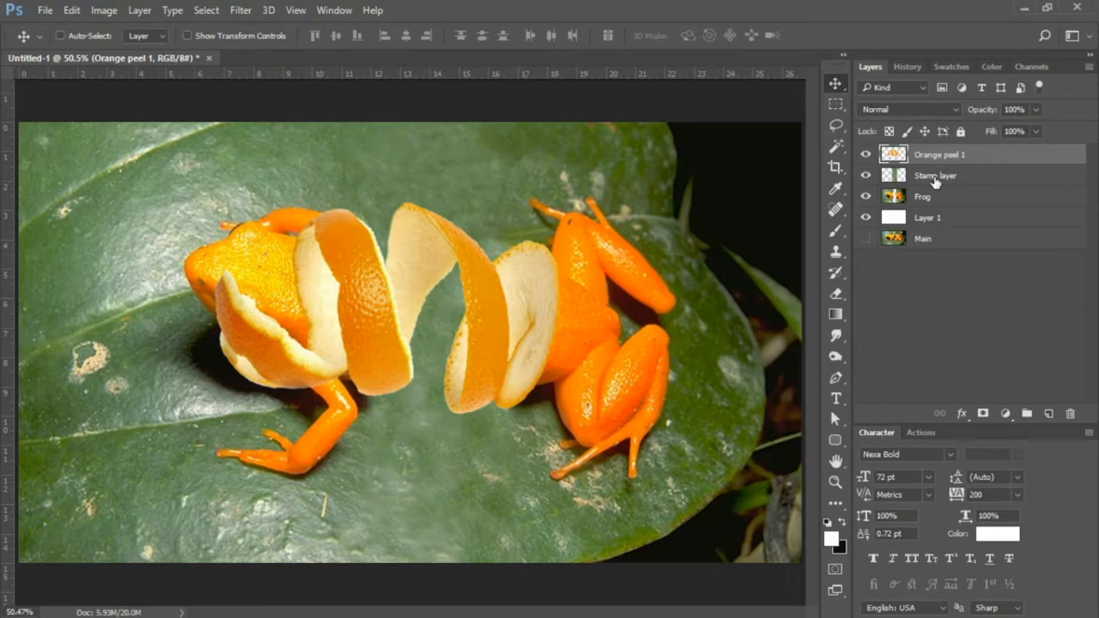
- Move the Stamp layer back below the Frog layer and shift the orange peel slightly up and towards the head
{"action": "left_click_drag", "start_coordinate": [929, 181], "coordinate": [943, 214]}
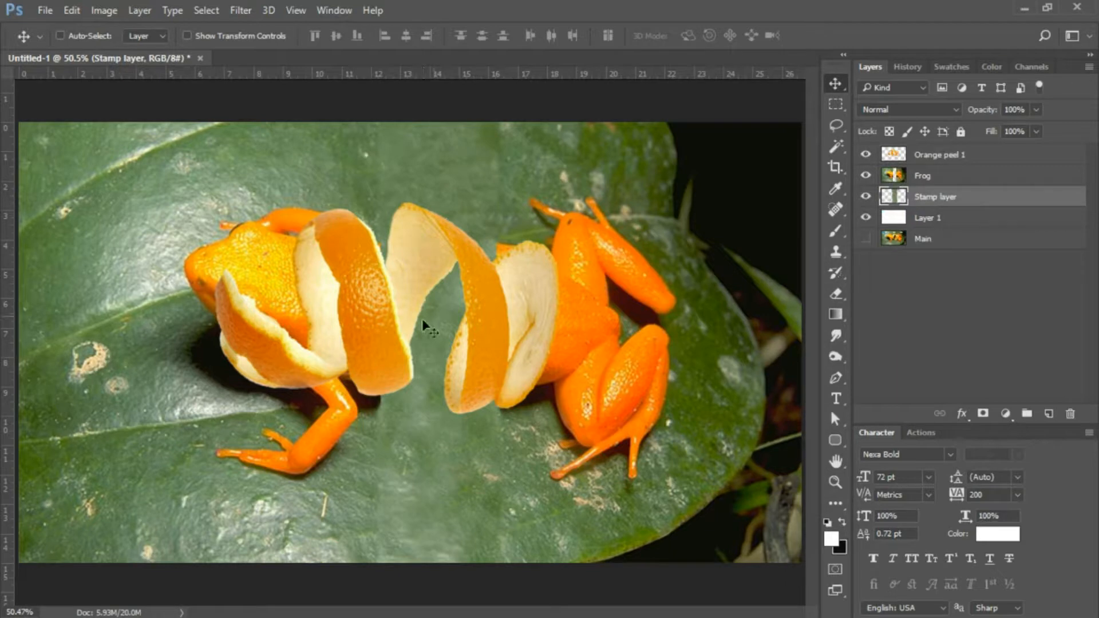
{"action": "left_click", "coordinate": [986, 175]}
{"action": "left_click", "coordinate": [973, 155]}
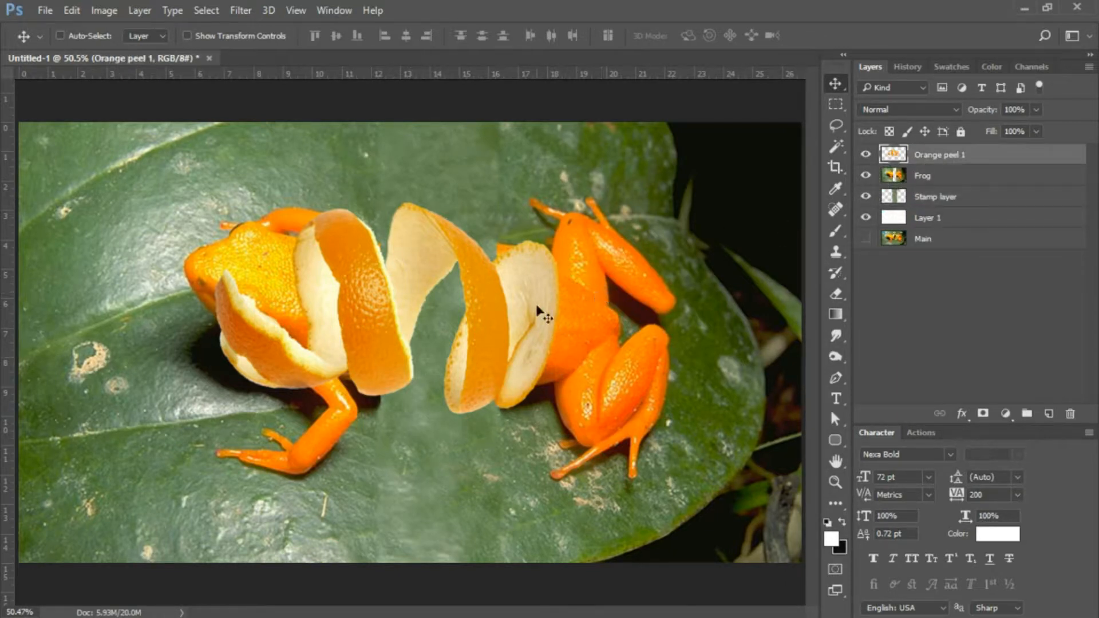
{"action": "left_click_drag", "start_coordinate": [532, 318], "coordinate": [524, 310]}
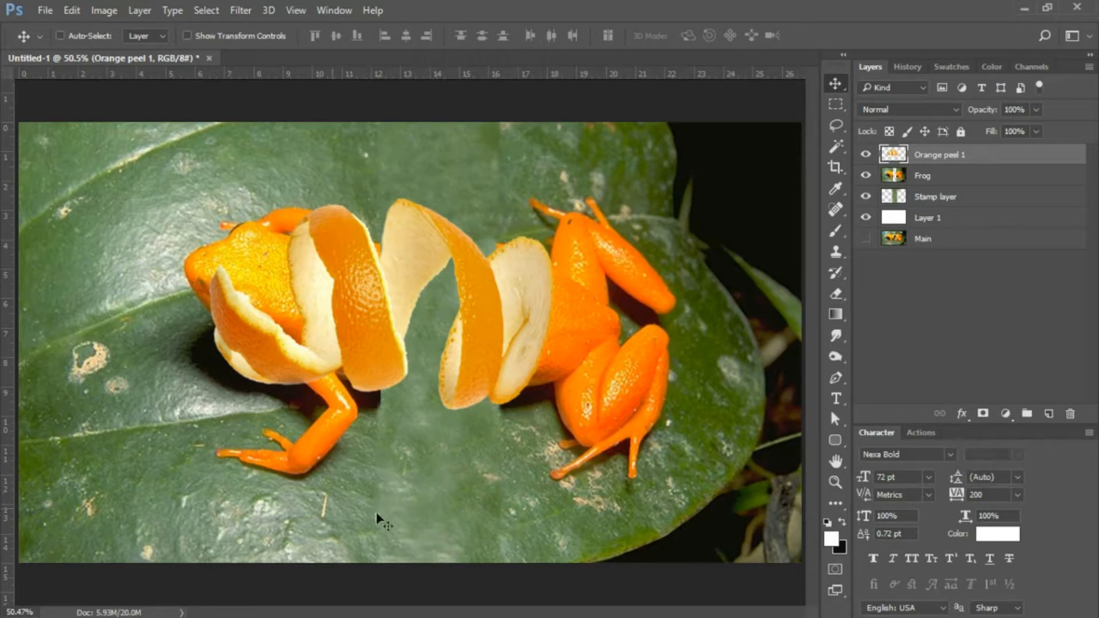
- Add a new empty layer directly above the Frog layer
{"action": "left_click", "coordinate": [834, 483]}
{"action": "left_click_drag", "start_coordinate": [528, 385], "coordinate": [596, 368]}
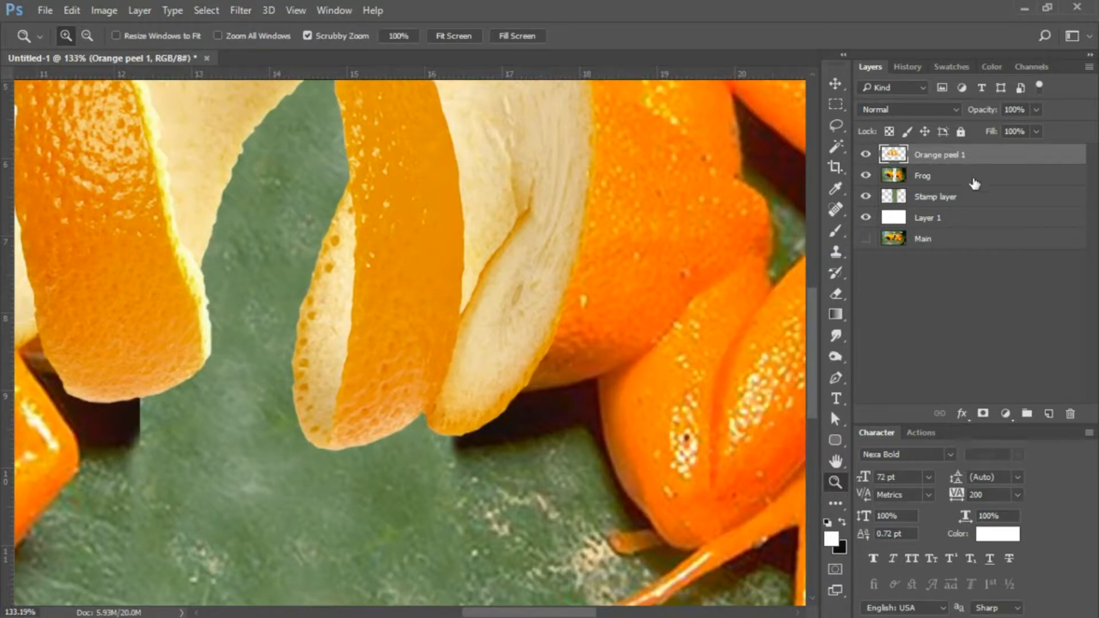
{"action": "left_click", "coordinate": [987, 177]}
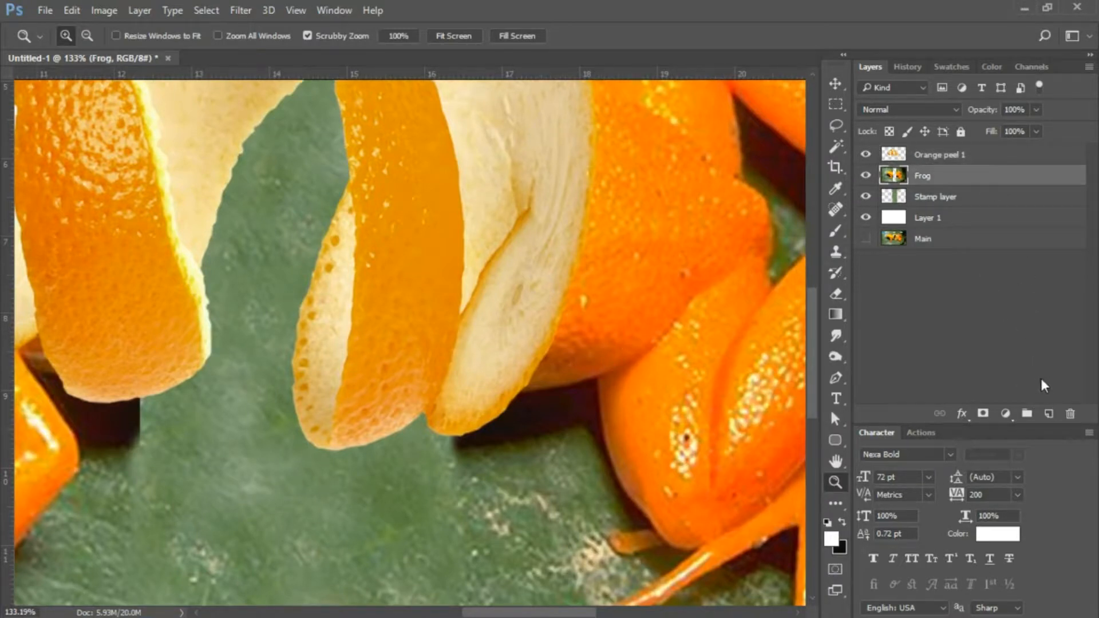
{"action": "left_click", "coordinate": [1048, 413]}
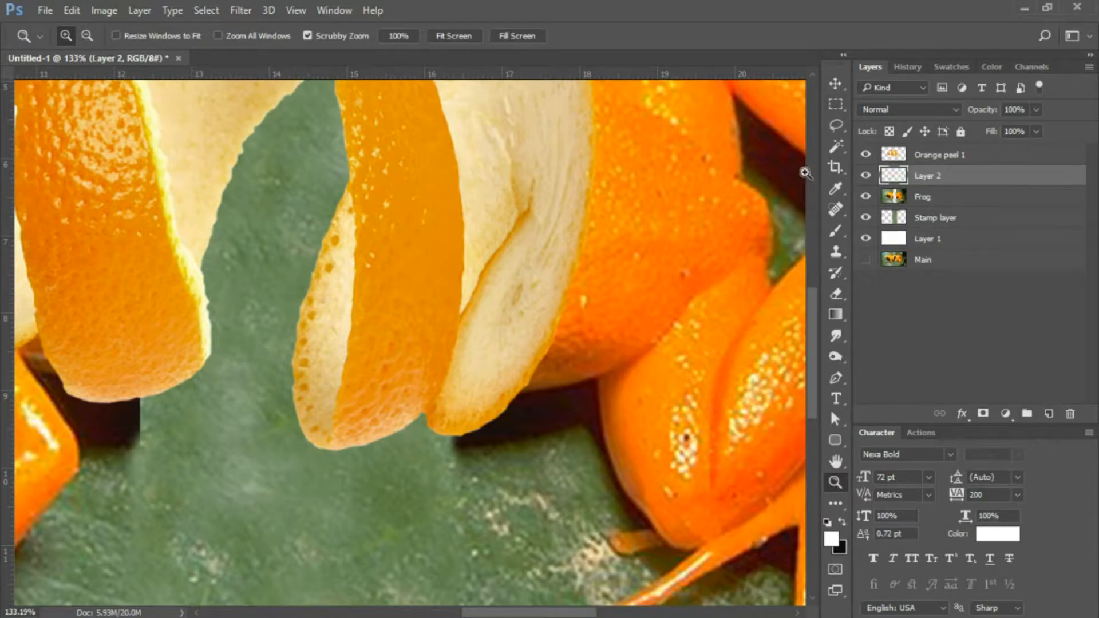
- Set the Clone Stamp brush size to 80 px with the new layer above Frog active
{"action": "left_click", "coordinate": [834, 254]}
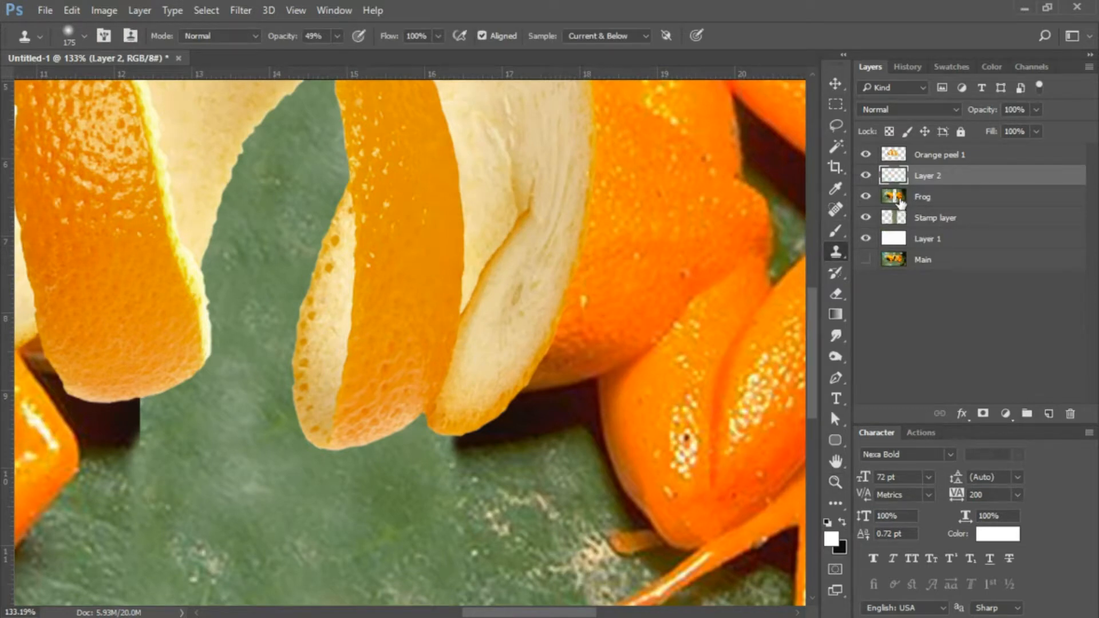
{"action": "key", "text": "bracketleft"}
{"action": "key", "text": "bracketleft"}
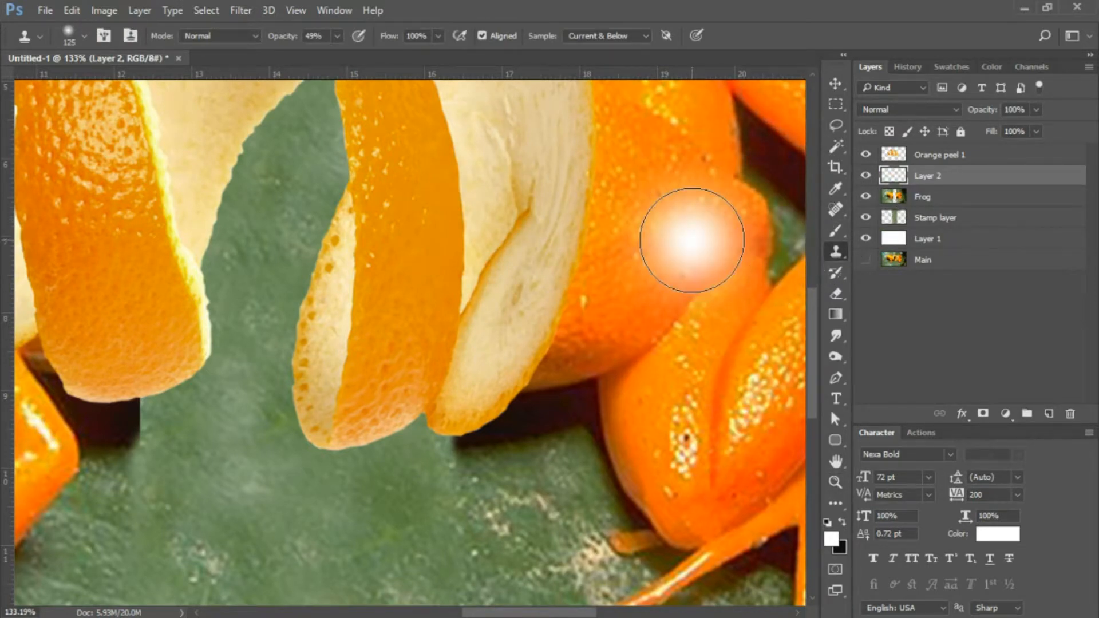
{"action": "key", "text": "bracketleft"}
{"action": "key", "text": "bracketleft"}
{"action": "key", "text": "bracketleft"}
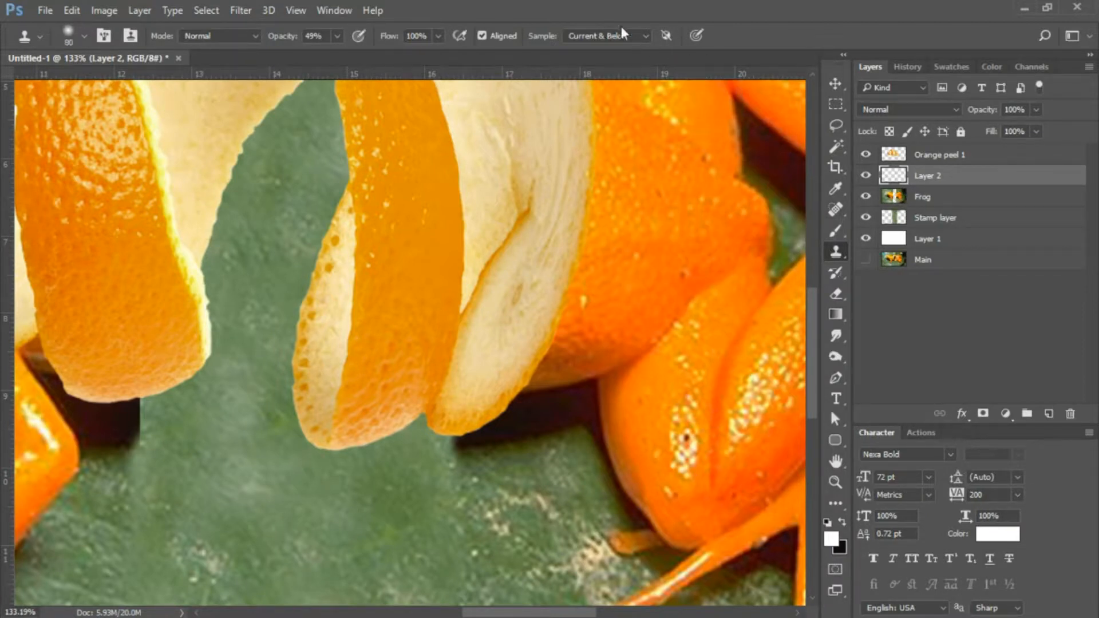
{"action": "left_click", "coordinate": [926, 194]}
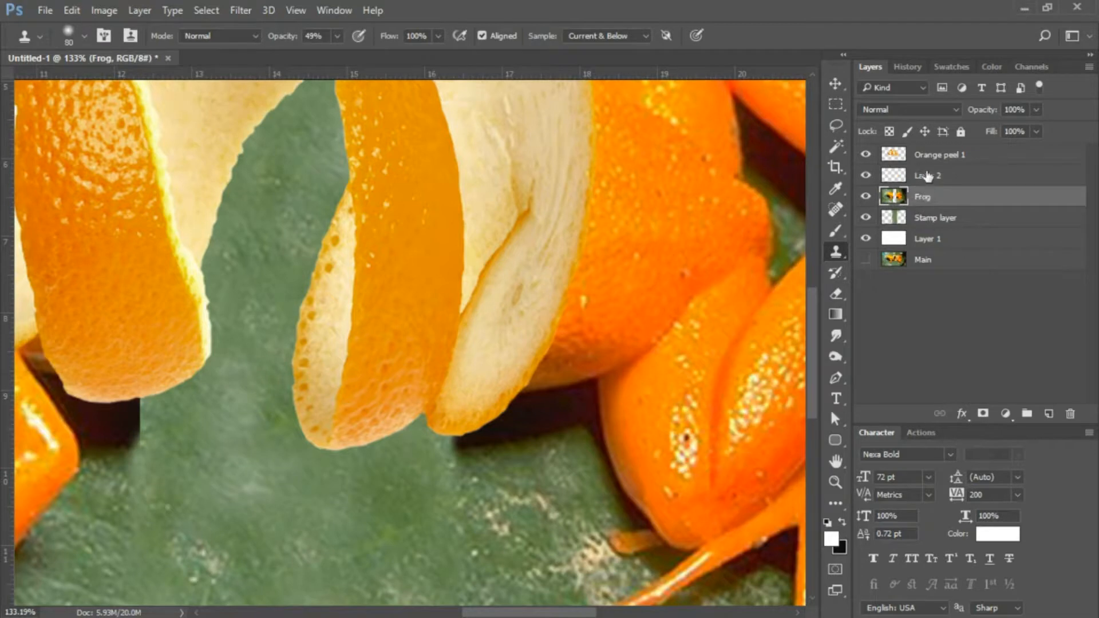
{"action": "left_click", "coordinate": [926, 177]}
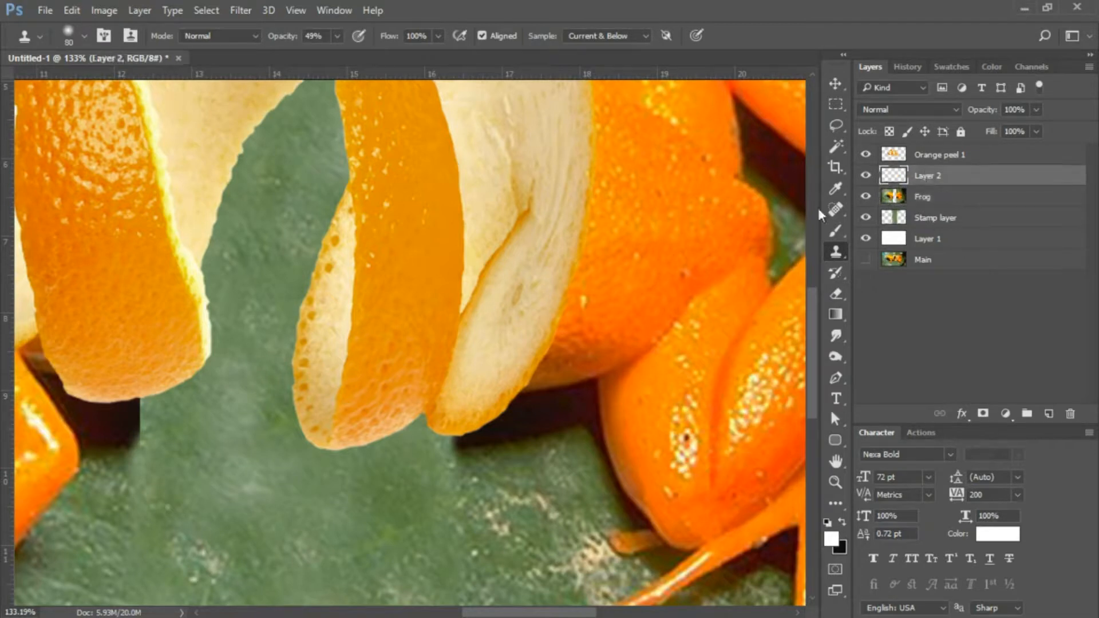
- Try to clone skin from the frog's rear body over the lower belly edge beside the orange peel
{"action": "left_click", "coordinate": [647, 277], "text": "alt"}
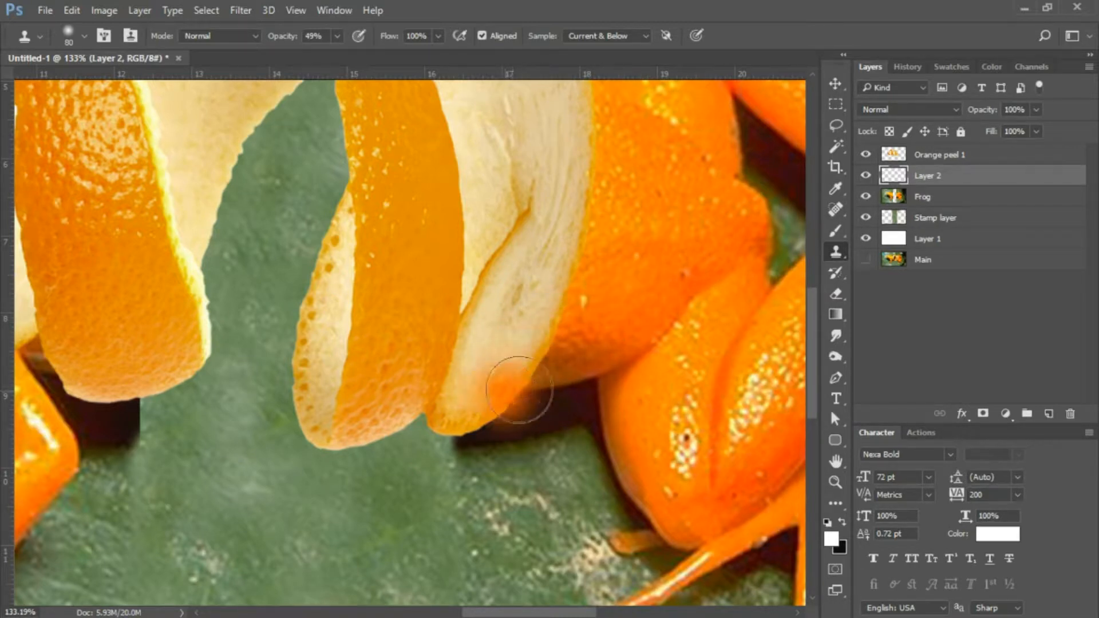
{"action": "mouse_move", "coordinate": [537, 365]}
{"action": "left_mouse_down"}
{"action": "mouse_move", "coordinate": [487, 392]}
{"action": "mouse_move", "coordinate": [557, 352]}
{"action": "left_mouse_up"}
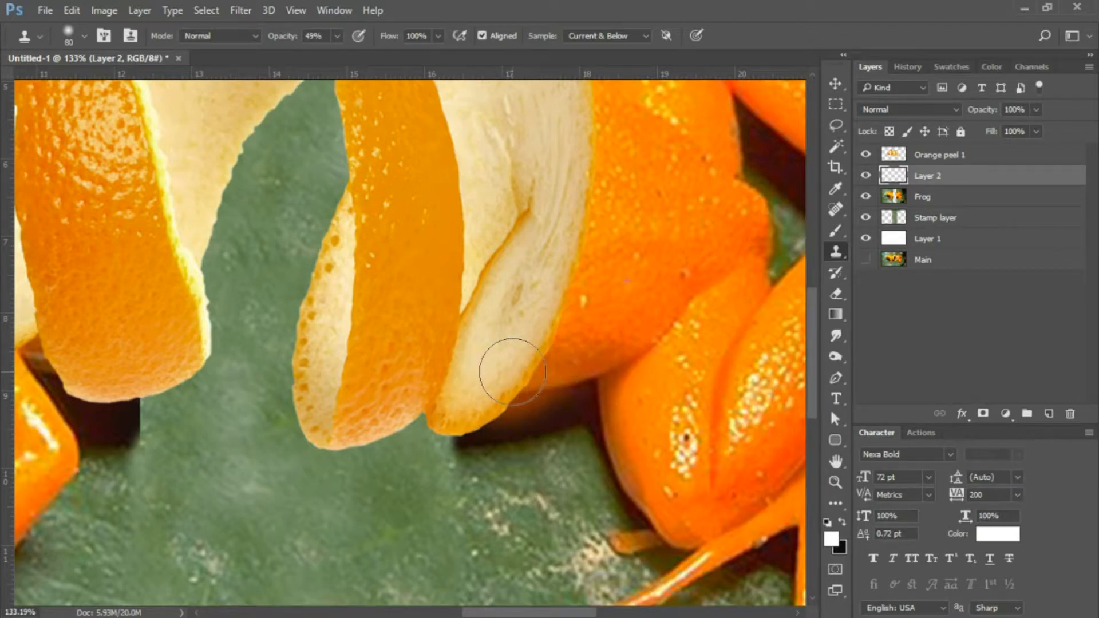
{"action": "key", "text": "ctrl+z"}
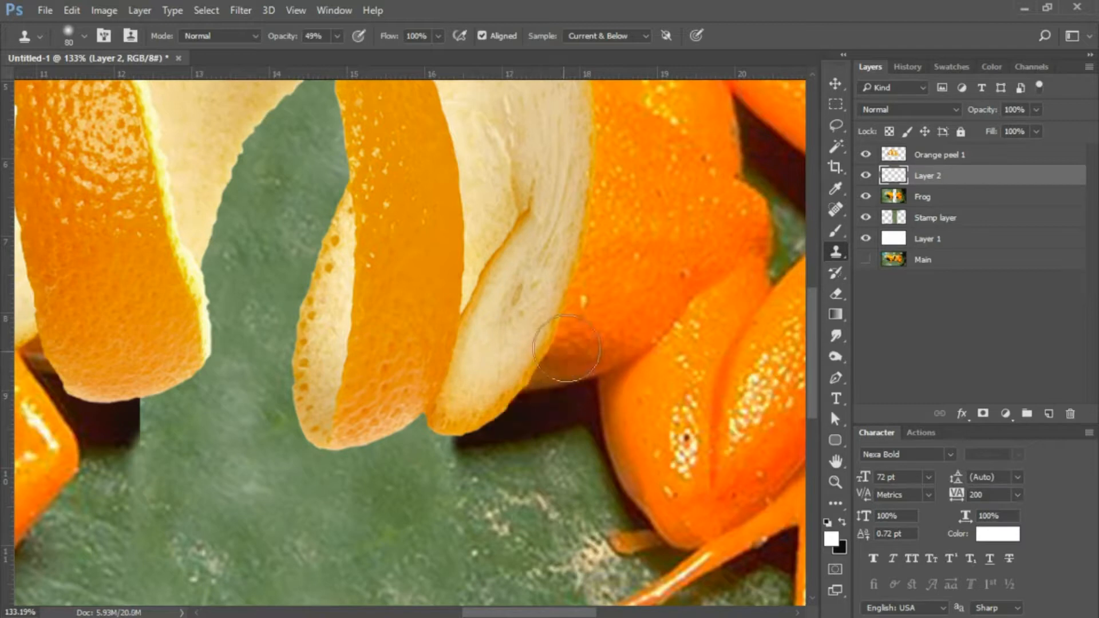
- Set the Clone Stamp opacity to 100%
{"action": "left_click", "coordinate": [338, 37]}
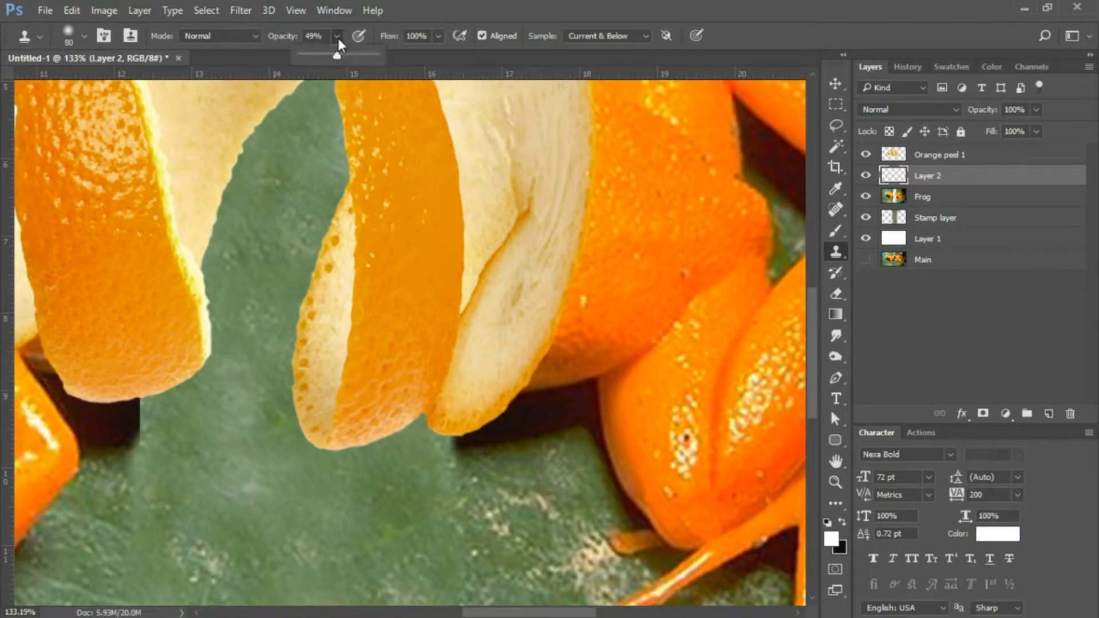
{"action": "left_click_drag", "start_coordinate": [336, 54], "coordinate": [374, 55]}
{"action": "left_click", "coordinate": [791, 18]}
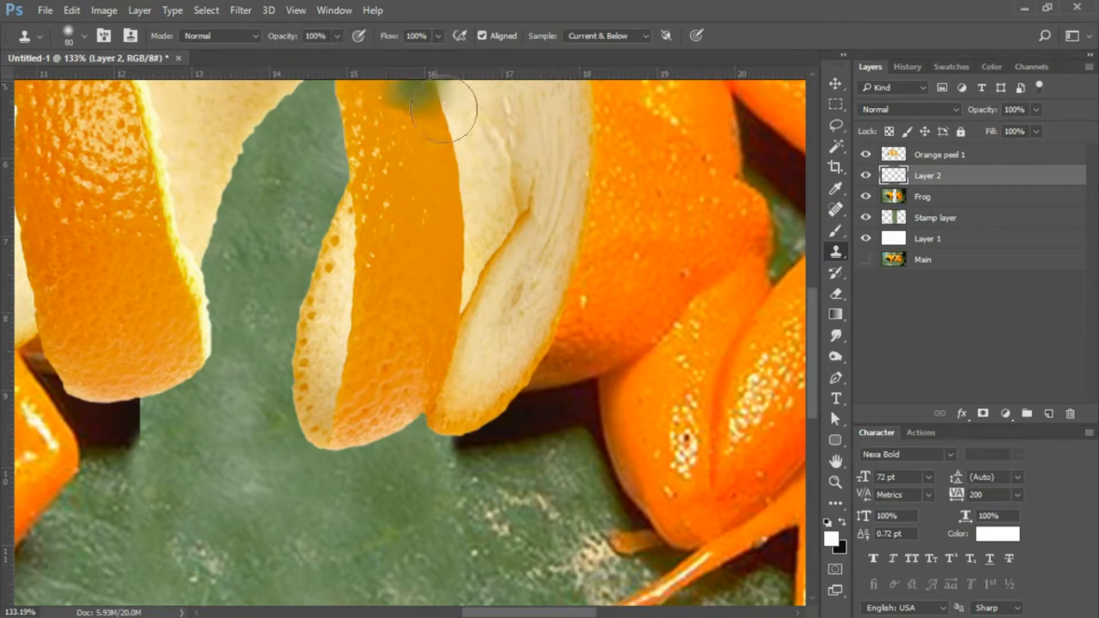
- Clone the frog's orange skin over the lower belly edge beside the orange peel with a 35 px brush
{"action": "mouse_move", "coordinate": [466, 98]}
{"action": "left_mouse_down"}
{"action": "mouse_move", "coordinate": [483, 191]}
{"action": "mouse_move", "coordinate": [538, 250]}
{"action": "mouse_move", "coordinate": [546, 327]}
{"action": "mouse_move", "coordinate": [587, 343]}
{"action": "mouse_move", "coordinate": [563, 335]}
{"action": "mouse_move", "coordinate": [601, 329]}
{"action": "mouse_move", "coordinate": [618, 292]}
{"action": "mouse_move", "coordinate": [619, 323]}
{"action": "left_mouse_up"}
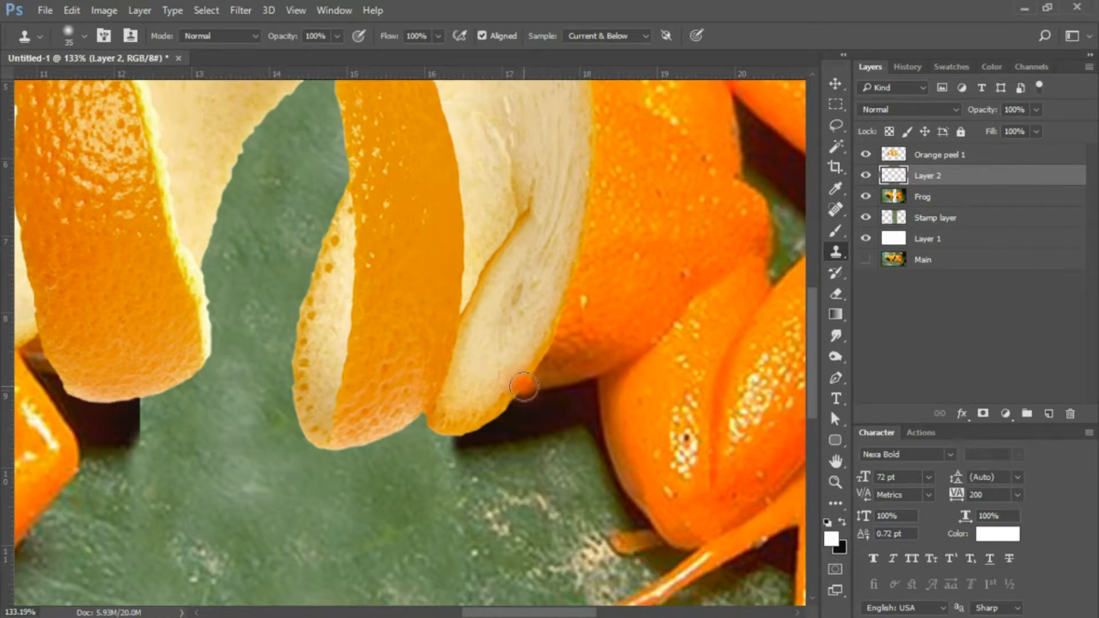
{"action": "left_click", "coordinate": [603, 355], "text": "alt"}
{"action": "mouse_move", "coordinate": [533, 376]}
{"action": "left_mouse_down"}
{"action": "mouse_move", "coordinate": [504, 386]}
{"action": "mouse_move", "coordinate": [579, 369]}
{"action": "mouse_move", "coordinate": [509, 384]}
{"action": "mouse_move", "coordinate": [526, 380]}
{"action": "mouse_move", "coordinate": [489, 405]}
{"action": "mouse_move", "coordinate": [520, 380]}
{"action": "mouse_move", "coordinate": [584, 359]}
{"action": "mouse_move", "coordinate": [507, 387]}
{"action": "mouse_move", "coordinate": [546, 373]}
{"action": "mouse_move", "coordinate": [515, 392]}
{"action": "mouse_move", "coordinate": [542, 386]}
{"action": "left_mouse_up"}
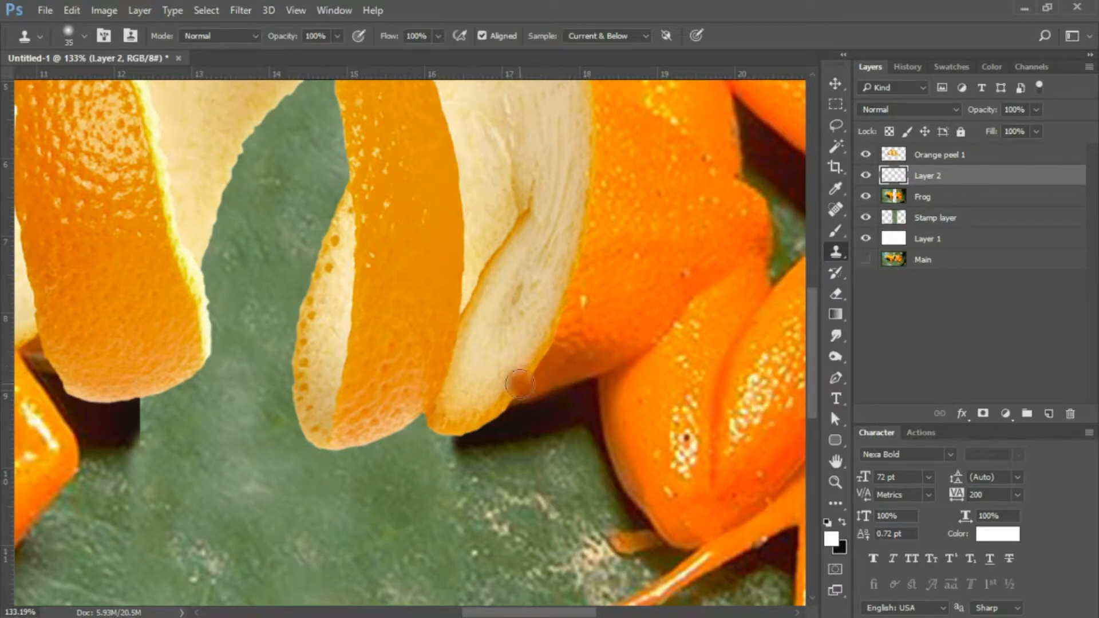
{"action": "left_click", "coordinate": [563, 369]}
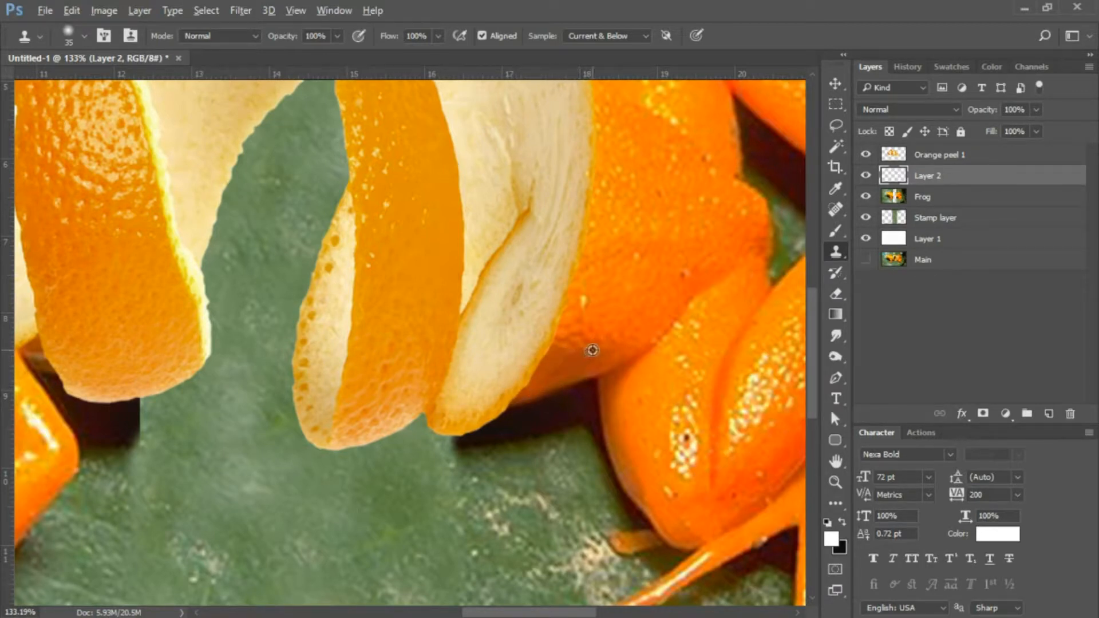
{"action": "mouse_move", "coordinate": [517, 393]}
{"action": "left_mouse_down"}
{"action": "mouse_move", "coordinate": [479, 421]}
{"action": "mouse_move", "coordinate": [542, 375]}
{"action": "mouse_move", "coordinate": [503, 397]}
{"action": "left_mouse_up"}
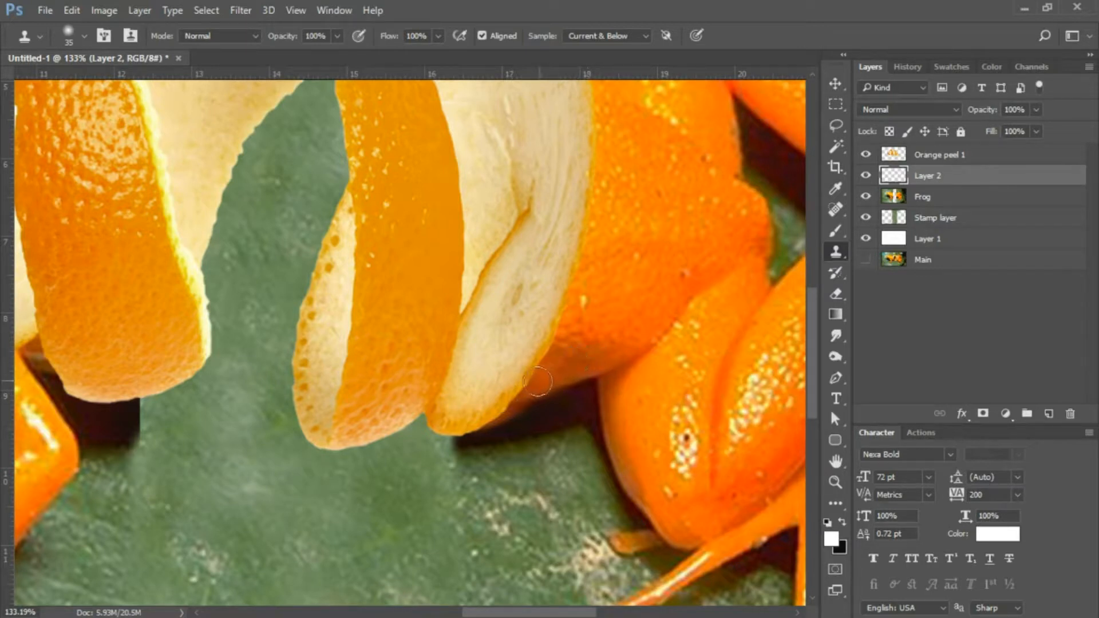
{"action": "mouse_move", "coordinate": [538, 382]}
{"action": "left_mouse_down"}
{"action": "mouse_move", "coordinate": [507, 401]}
{"action": "mouse_move", "coordinate": [595, 359]}
{"action": "mouse_move", "coordinate": [491, 410]}
{"action": "mouse_move", "coordinate": [571, 378]}
{"action": "mouse_move", "coordinate": [582, 351]}
{"action": "mouse_move", "coordinate": [504, 399]}
{"action": "left_mouse_up"}
{"action": "left_click", "coordinate": [593, 353], "text": "alt"}
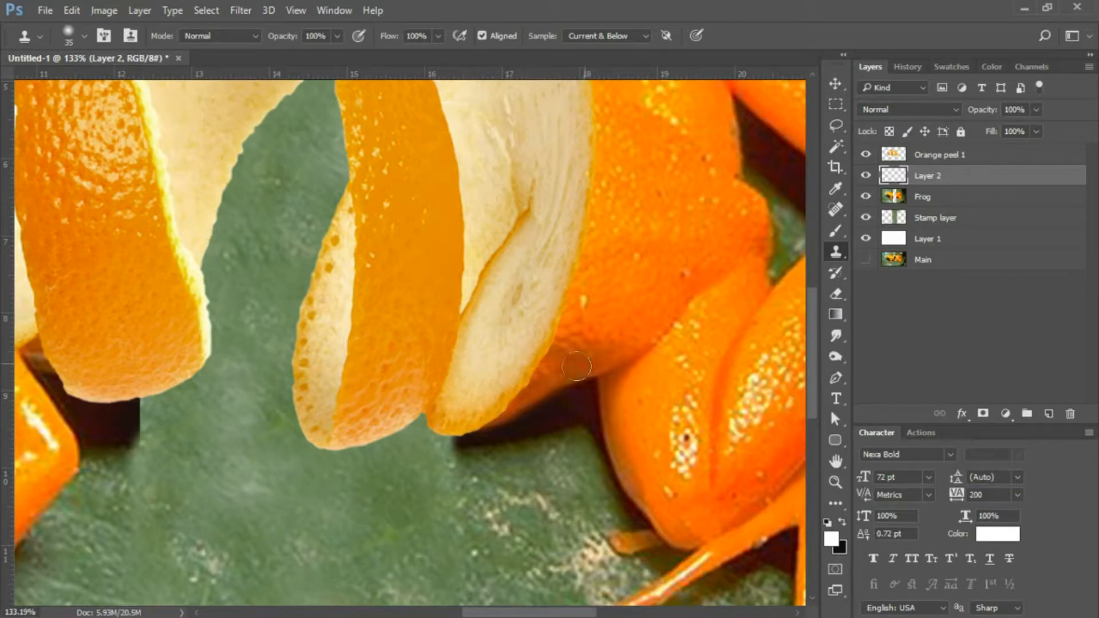
{"action": "mouse_move", "coordinate": [539, 374]}
{"action": "left_mouse_down"}
{"action": "mouse_move", "coordinate": [520, 393]}
{"action": "mouse_move", "coordinate": [588, 362]}
{"action": "mouse_move", "coordinate": [501, 404]}
{"action": "left_mouse_up"}
{"action": "left_click", "coordinate": [568, 366], "text": "alt"}
{"action": "left_click_drag", "start_coordinate": [559, 376], "coordinate": [542, 386]}
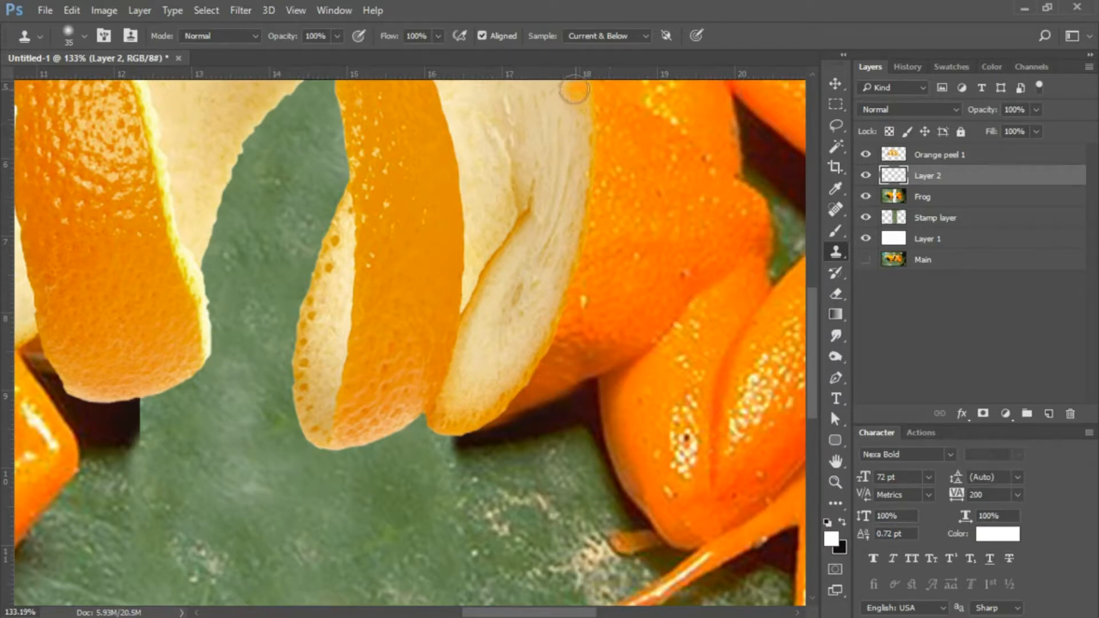
- Clone orange skin on the frog's rear half over the bright spot beside the peel's edge
{"action": "key", "text": "ctrl+minus"}
{"action": "key", "text": "ctrl+minus"}
{"action": "key", "text": "ctrl+minus"}
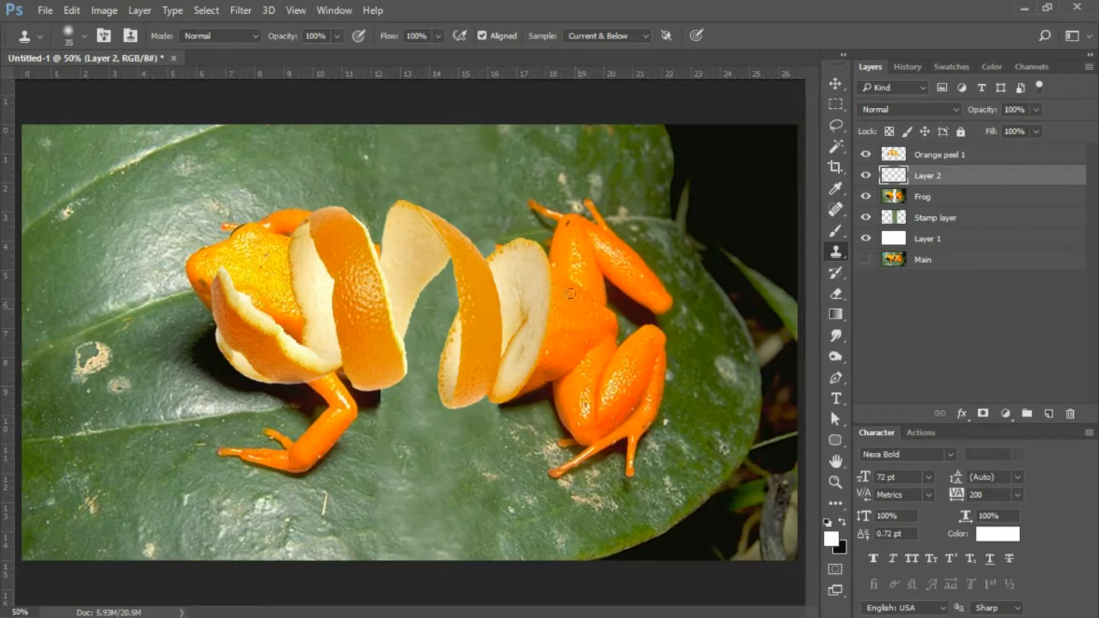
{"action": "left_click", "coordinate": [835, 482]}
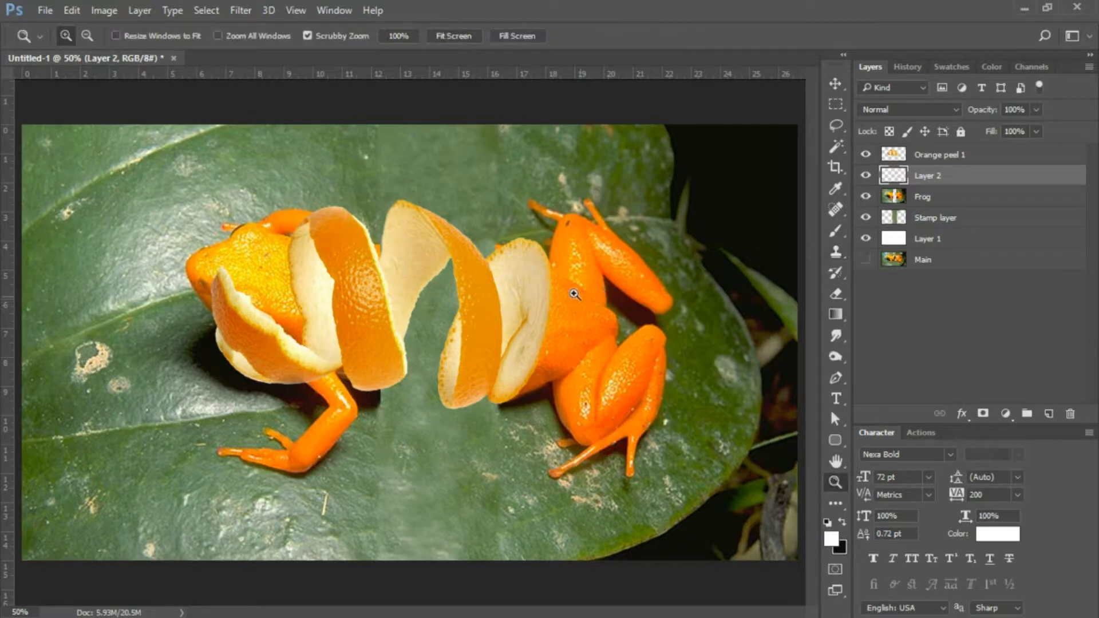
{"action": "left_click_drag", "start_coordinate": [547, 268], "coordinate": [626, 260]}
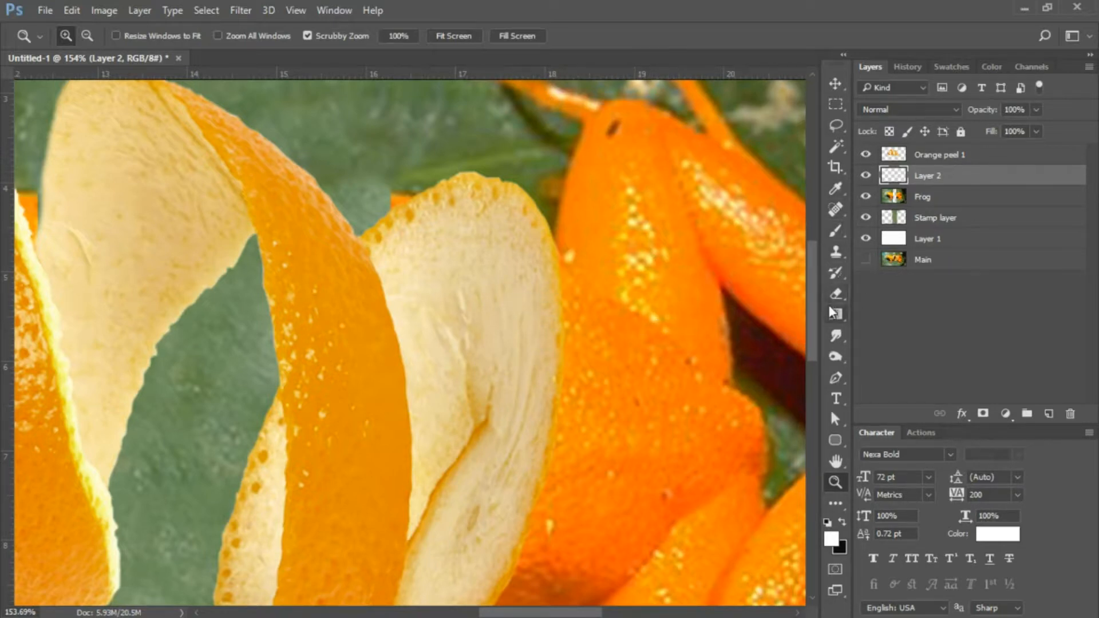
{"action": "left_click", "coordinate": [834, 255]}
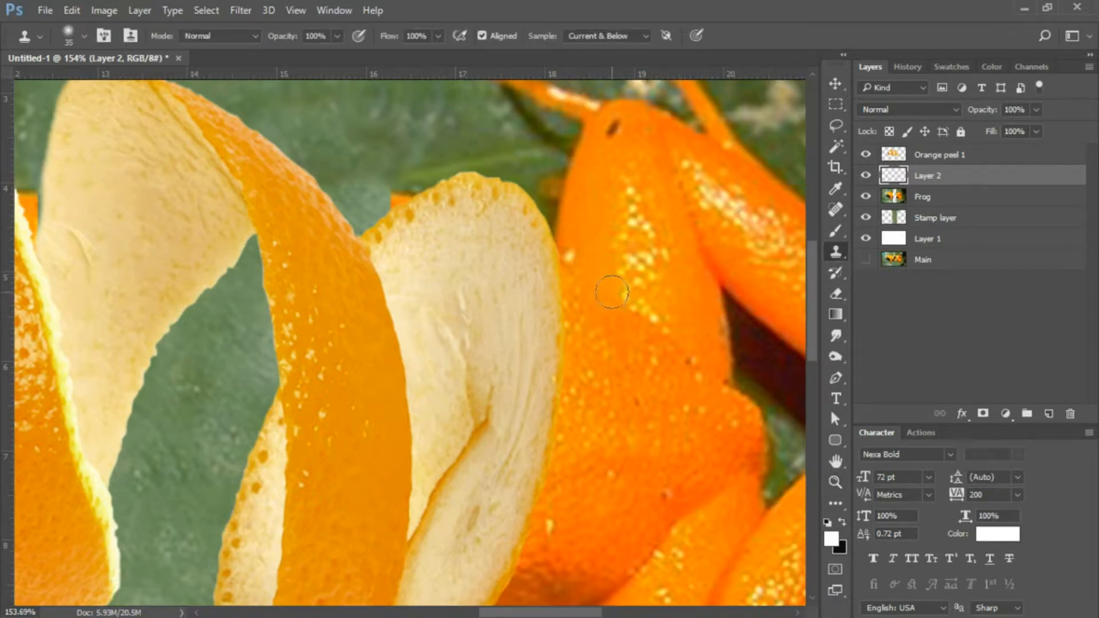
{"action": "left_click", "coordinate": [622, 329], "text": "alt"}
{"action": "left_click", "coordinate": [711, 411], "text": "alt"}
{"action": "left_click_drag", "start_coordinate": [691, 375], "coordinate": [681, 364]}
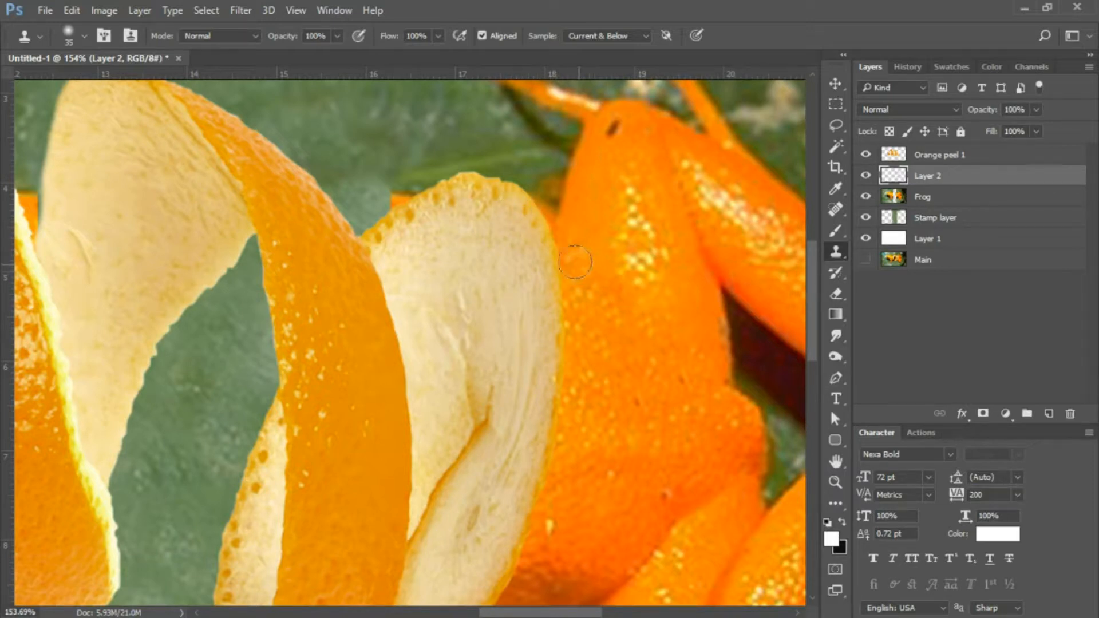
- Try to clone skin from the rear body over the upper body edge beside the orange peel
{"action": "left_click", "coordinate": [631, 359], "text": "alt"}
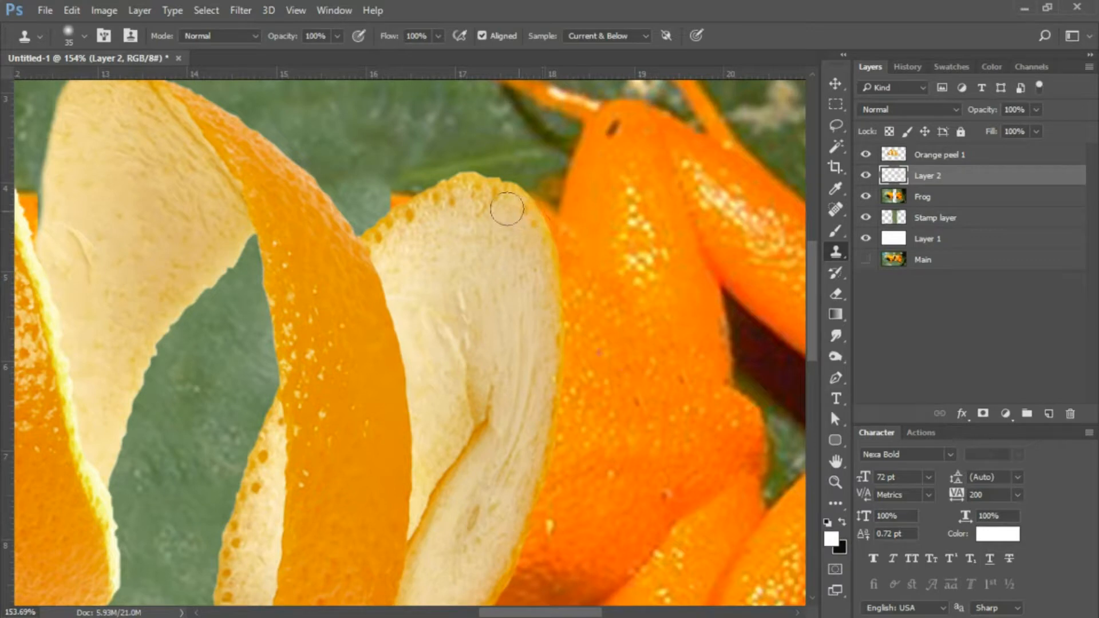
{"action": "left_click", "coordinate": [518, 231]}
{"action": "key", "text": "ctrl+z"}
{"action": "left_click", "coordinate": [524, 212]}
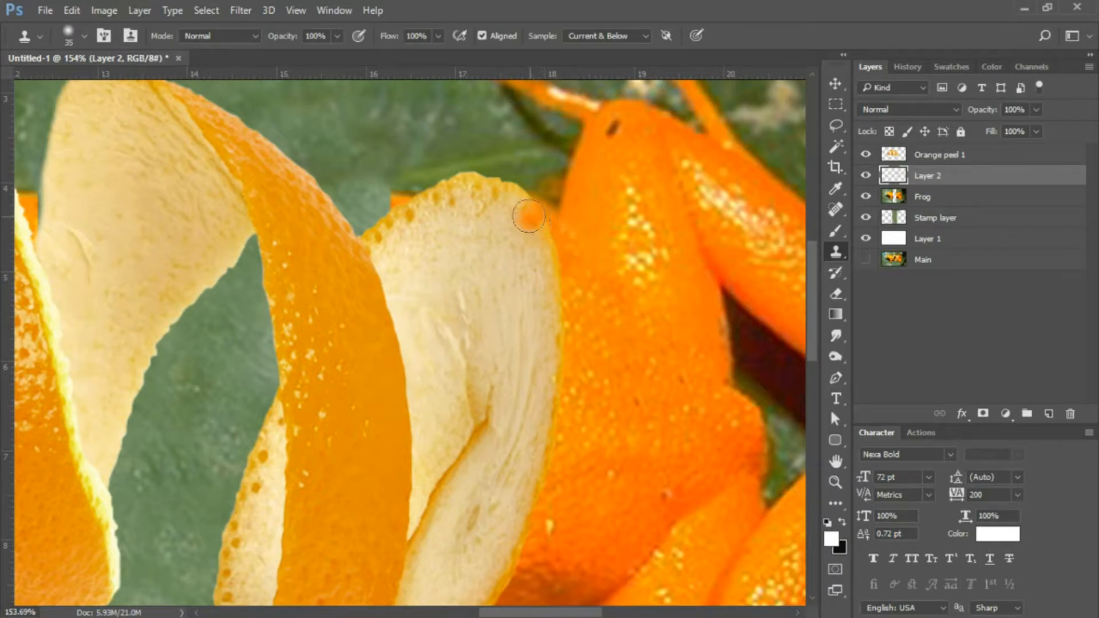
{"action": "key", "text": "ctrl+z"}
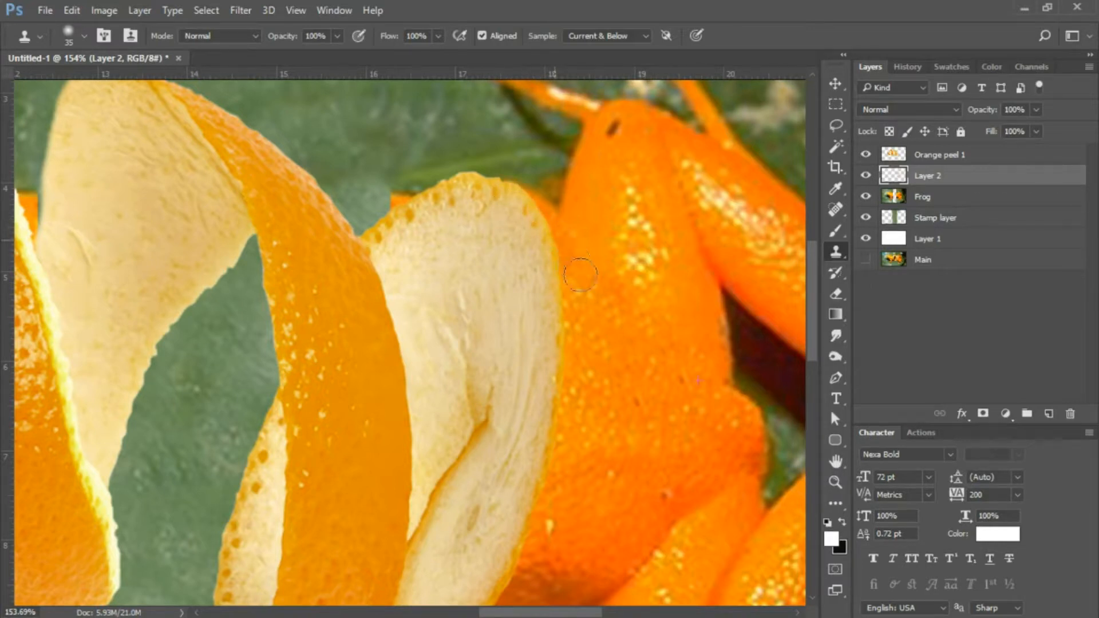
{"action": "left_click_drag", "start_coordinate": [580, 281], "coordinate": [608, 311]}
{"action": "key", "text": "ctrl+z"}
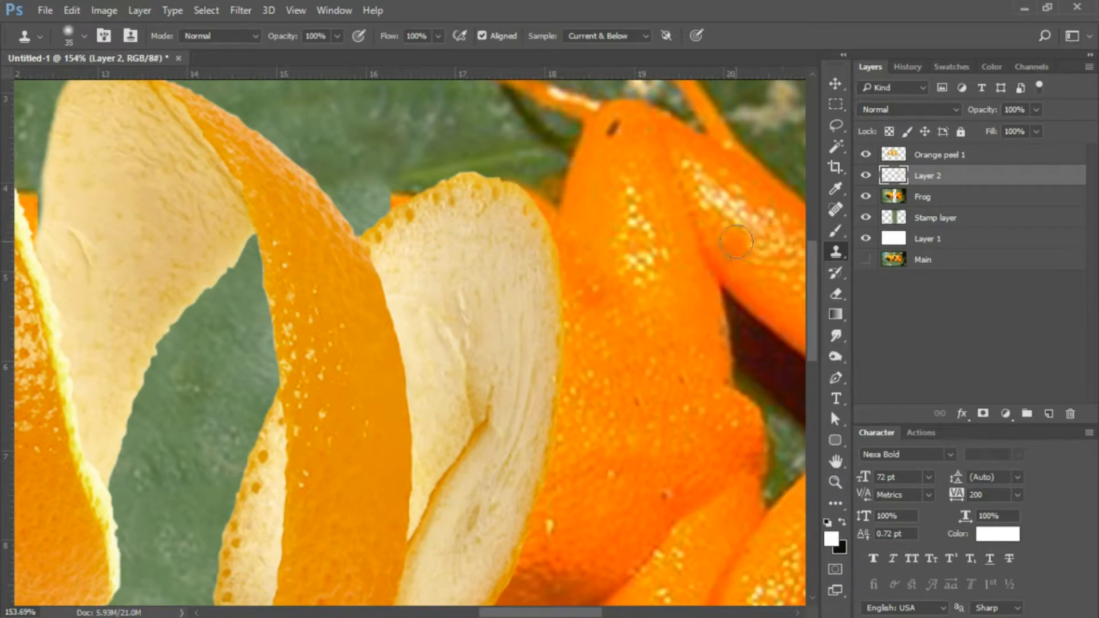
- Clone green leaf texture on Layer 2 over the leftover orange patch above the peel's rear coil
{"action": "key", "text": "ctrl+minus"}
{"action": "key", "text": "ctrl+minus"}
{"action": "key", "text": "ctrl+minus"}
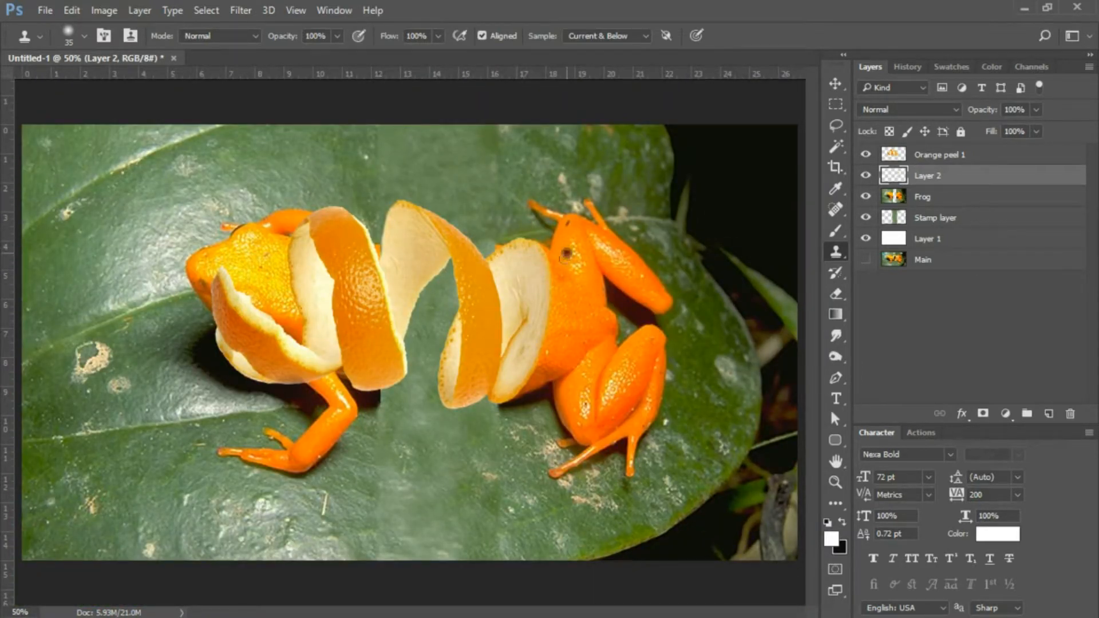
{"action": "left_click", "coordinate": [835, 482]}
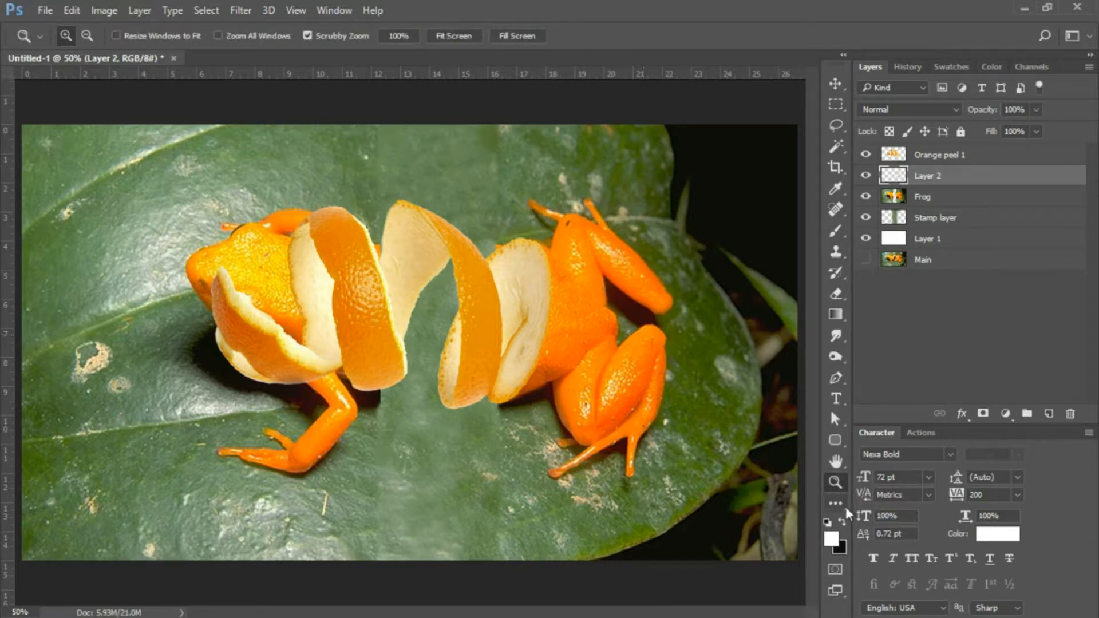
{"action": "left_click_drag", "start_coordinate": [502, 254], "coordinate": [624, 212]}
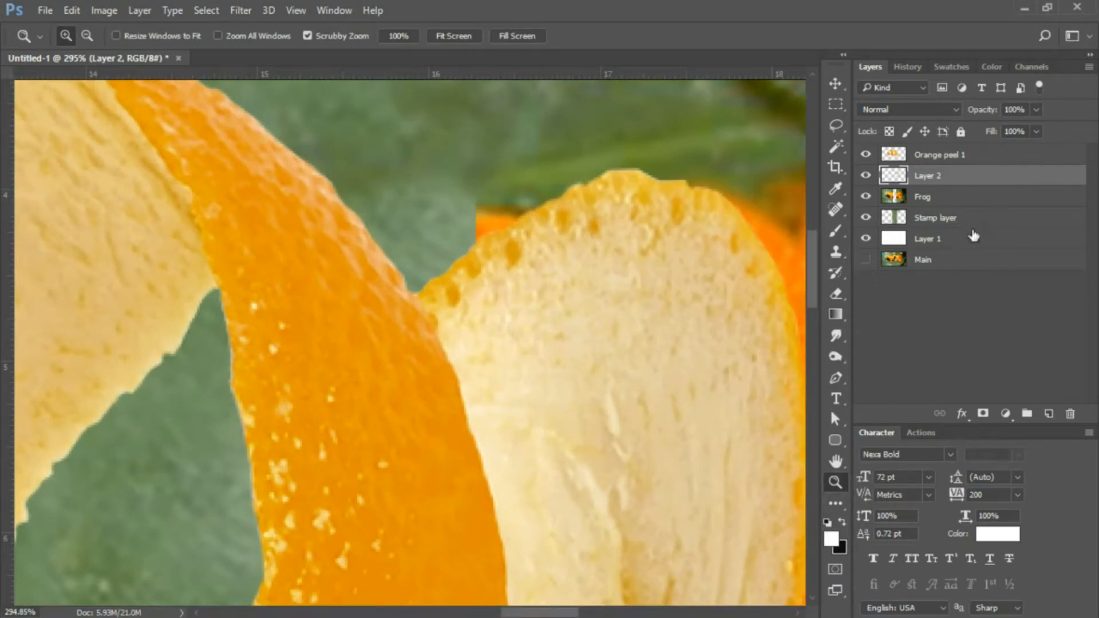
{"action": "left_click", "coordinate": [922, 197]}
{"action": "left_click", "coordinate": [944, 177]}
{"action": "left_click", "coordinate": [836, 246]}
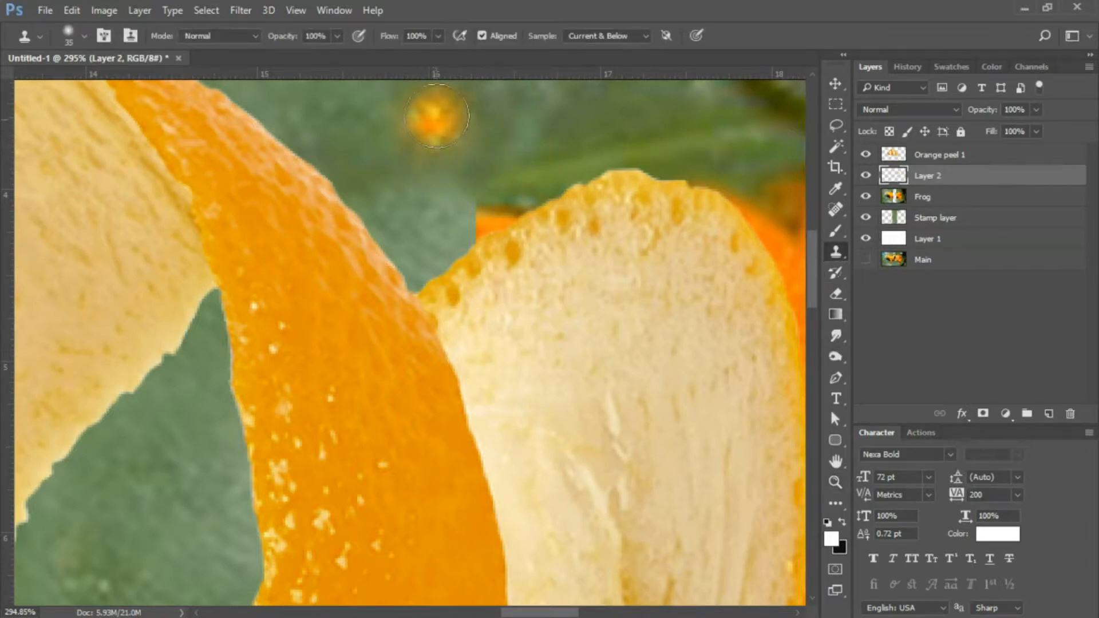
{"action": "left_click", "coordinate": [413, 143], "text": "alt"}
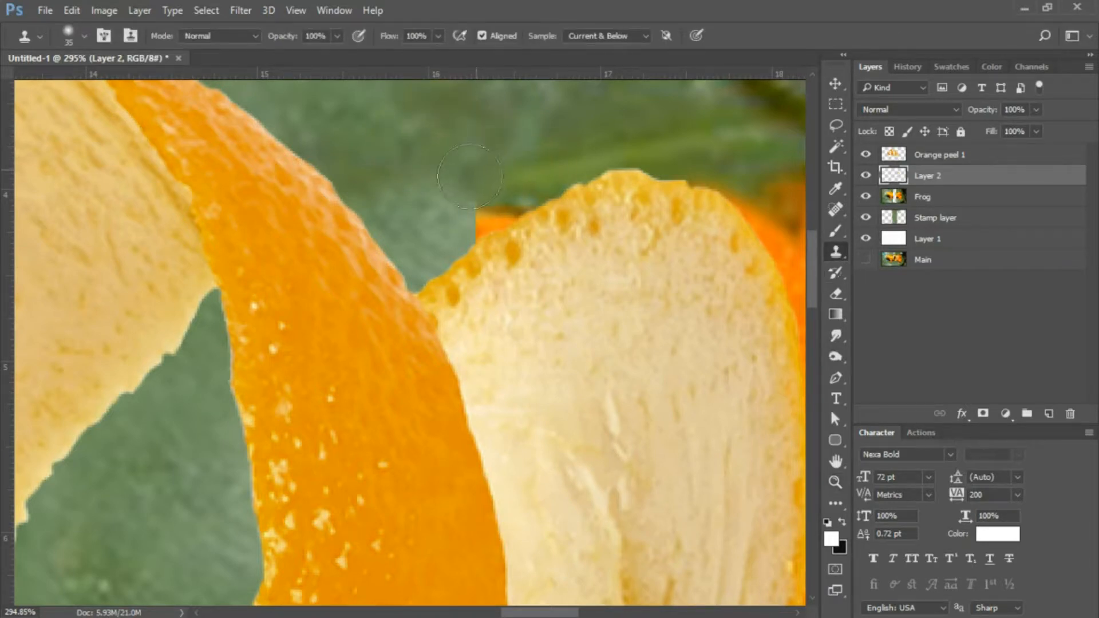
{"action": "mouse_move", "coordinate": [470, 176]}
{"action": "left_mouse_down"}
{"action": "mouse_move", "coordinate": [513, 159]}
{"action": "mouse_move", "coordinate": [457, 196]}
{"action": "mouse_move", "coordinate": [490, 189]}
{"action": "mouse_move", "coordinate": [474, 205]}
{"action": "mouse_move", "coordinate": [509, 186]}
{"action": "mouse_move", "coordinate": [460, 224]}
{"action": "mouse_move", "coordinate": [599, 160]}
{"action": "mouse_move", "coordinate": [694, 173]}
{"action": "mouse_move", "coordinate": [517, 135]}
{"action": "mouse_move", "coordinate": [580, 137]}
{"action": "mouse_move", "coordinate": [621, 189]}
{"action": "left_mouse_up"}
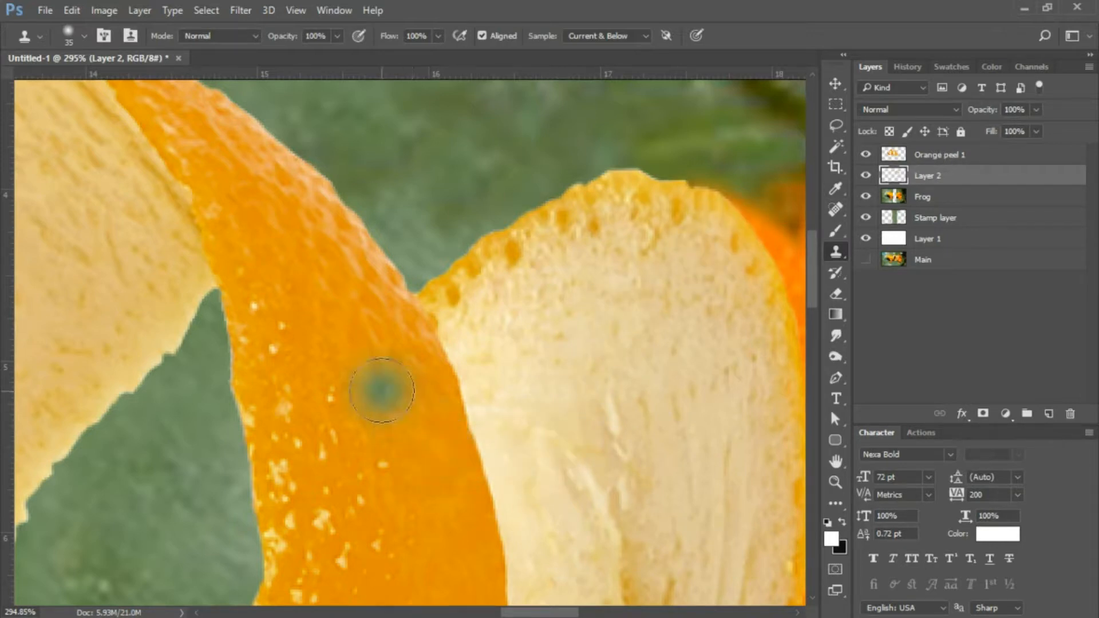
- Add a white layer mask to the Orange peel 1 layer
{"action": "key", "text": "ctrl+minus"}
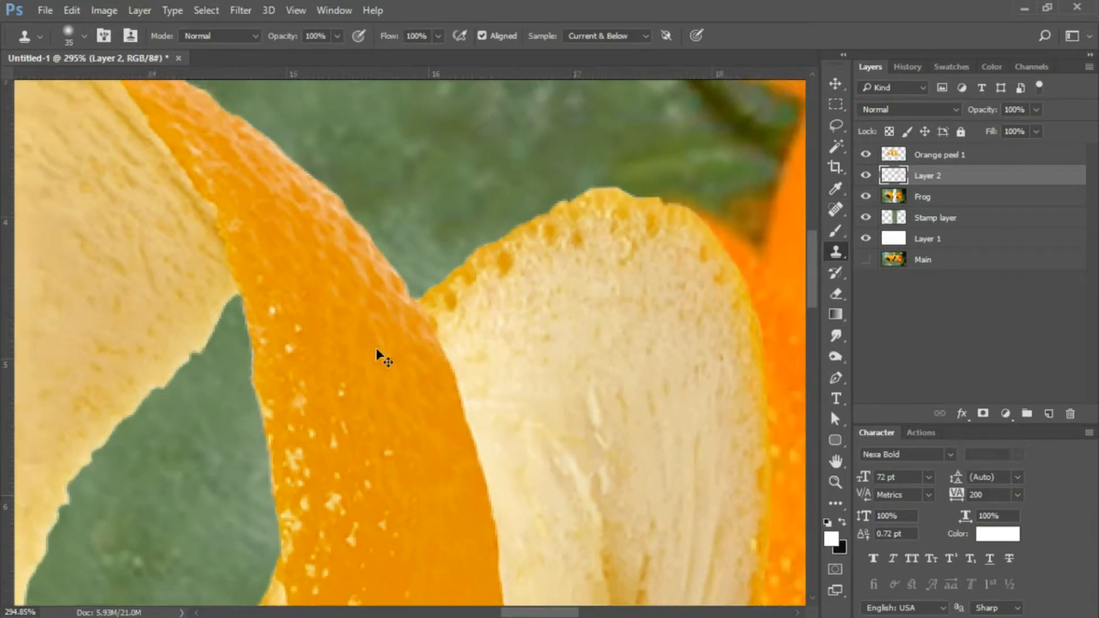
{"action": "key", "text": "ctrl+minus"}
{"action": "key", "text": "ctrl+minus"}
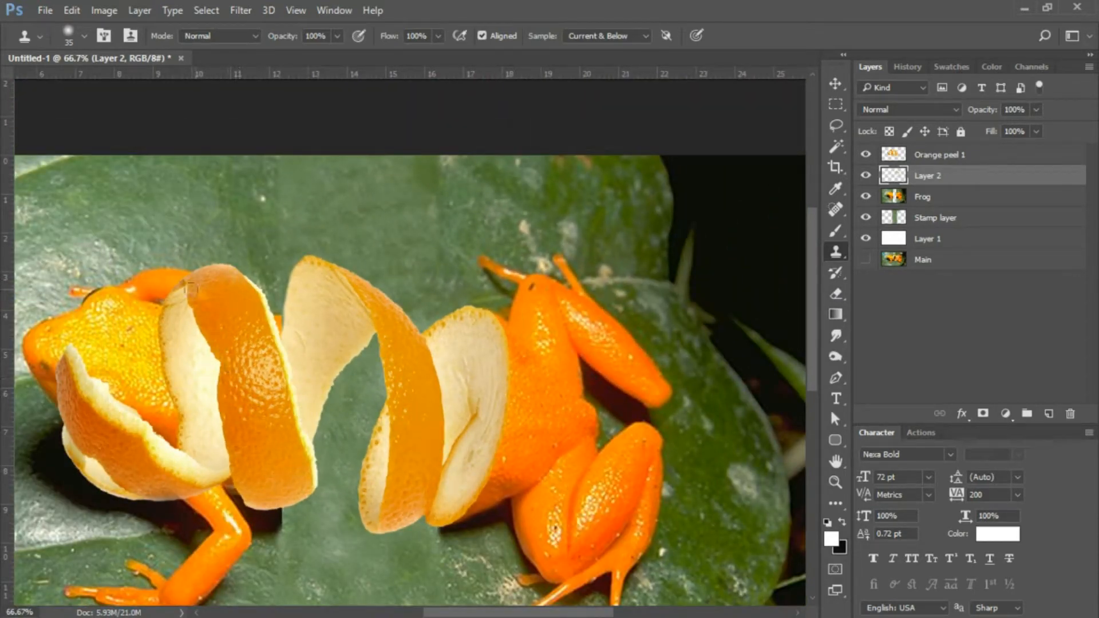
{"action": "left_click", "coordinate": [146, 479]}
{"action": "key", "text": "ctrl+z"}
{"action": "left_click", "coordinate": [954, 159]}
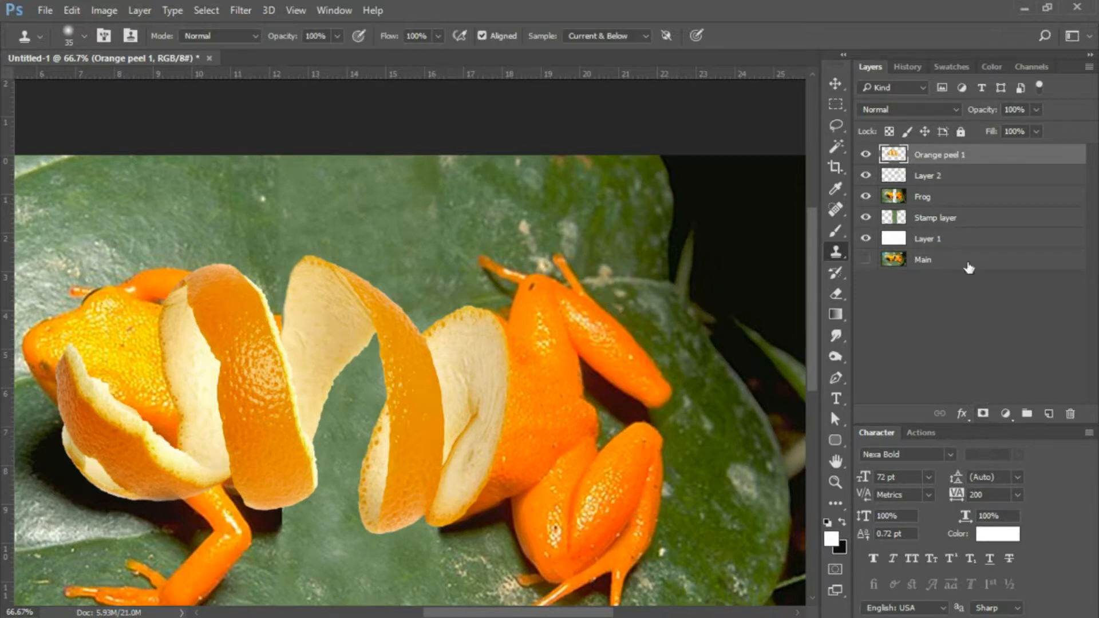
{"action": "left_click", "coordinate": [983, 415]}
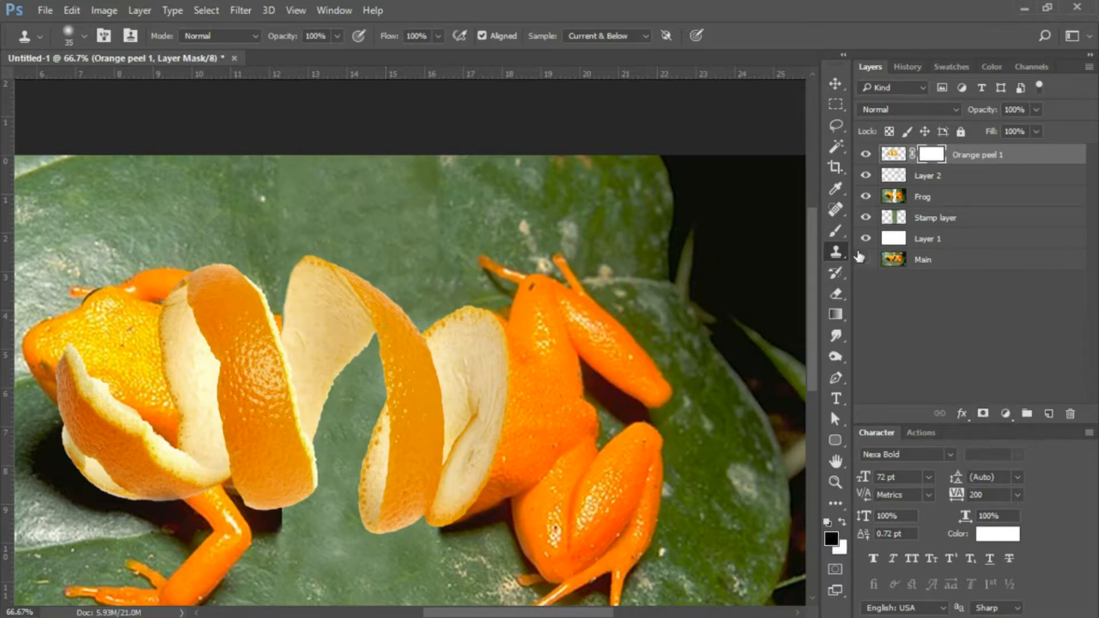
- Mask out the peel coils covering the frog's head and shoulder with a 175 px black brush
{"action": "left_click", "coordinate": [836, 235]}
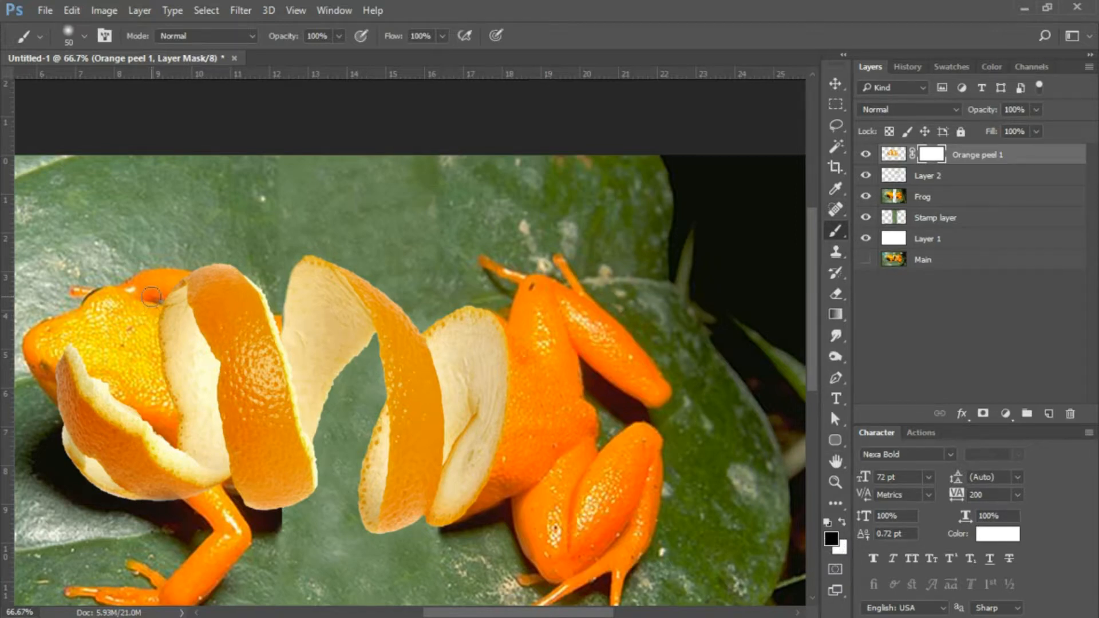
{"action": "key", "text": "bracketright"}
{"action": "key", "text": "bracketright"}
{"action": "key", "text": "bracketright"}
{"action": "key", "text": "bracketright"}
{"action": "key", "text": "bracketright"}
{"action": "key", "text": "bracketright"}
{"action": "key", "text": "bracketright"}
{"action": "key", "text": "bracketright"}
{"action": "mouse_move", "coordinate": [67, 352]}
{"action": "left_mouse_down"}
{"action": "mouse_move", "coordinate": [111, 514]}
{"action": "mouse_move", "coordinate": [94, 339]}
{"action": "mouse_move", "coordinate": [148, 469]}
{"action": "mouse_move", "coordinate": [143, 396]}
{"action": "mouse_move", "coordinate": [176, 485]}
{"action": "mouse_move", "coordinate": [160, 474]}
{"action": "mouse_move", "coordinate": [143, 298]}
{"action": "mouse_move", "coordinate": [123, 304]}
{"action": "mouse_move", "coordinate": [144, 414]}
{"action": "mouse_move", "coordinate": [169, 481]}
{"action": "mouse_move", "coordinate": [182, 460]}
{"action": "mouse_move", "coordinate": [187, 474]}
{"action": "mouse_move", "coordinate": [121, 355]}
{"action": "mouse_move", "coordinate": [85, 221]}
{"action": "mouse_move", "coordinate": [77, 226]}
{"action": "mouse_move", "coordinate": [146, 370]}
{"action": "mouse_move", "coordinate": [168, 468]}
{"action": "mouse_move", "coordinate": [152, 460]}
{"action": "mouse_move", "coordinate": [182, 492]}
{"action": "mouse_move", "coordinate": [182, 477]}
{"action": "mouse_move", "coordinate": [195, 487]}
{"action": "mouse_move", "coordinate": [176, 397]}
{"action": "mouse_move", "coordinate": [190, 391]}
{"action": "mouse_move", "coordinate": [187, 303]}
{"action": "mouse_move", "coordinate": [203, 258]}
{"action": "mouse_move", "coordinate": [225, 251]}
{"action": "mouse_move", "coordinate": [245, 266]}
{"action": "left_mouse_up"}
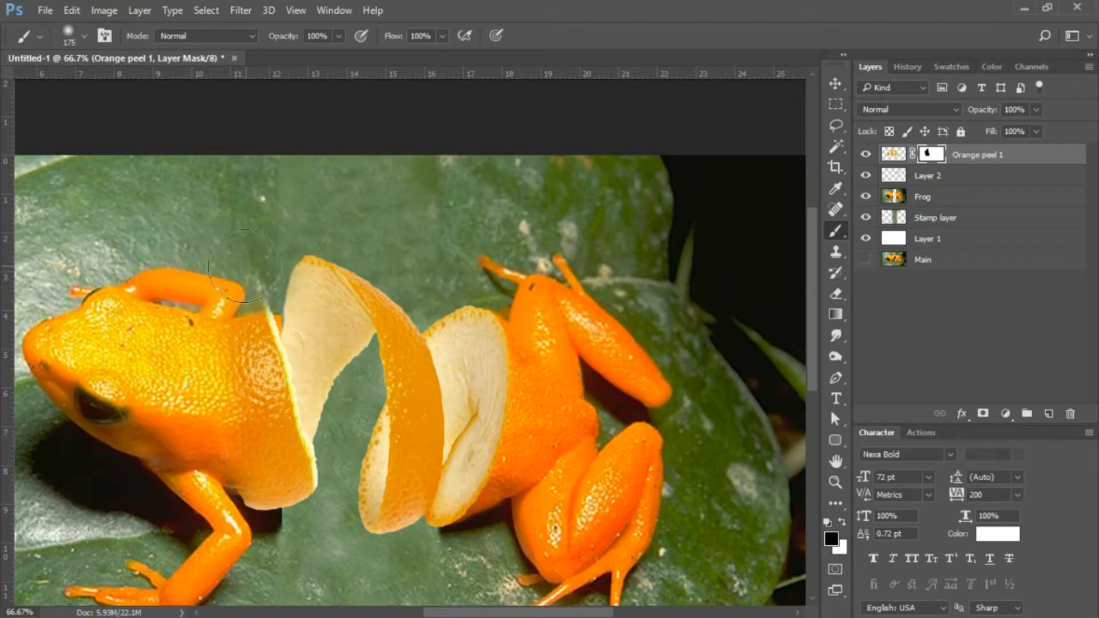
- Mask out the peel's lower rim beneath the frog's front belly with an 80 px black brush
{"action": "key", "text": "bracketleft"}
{"action": "key", "text": "bracketleft"}
{"action": "key", "text": "bracketleft"}
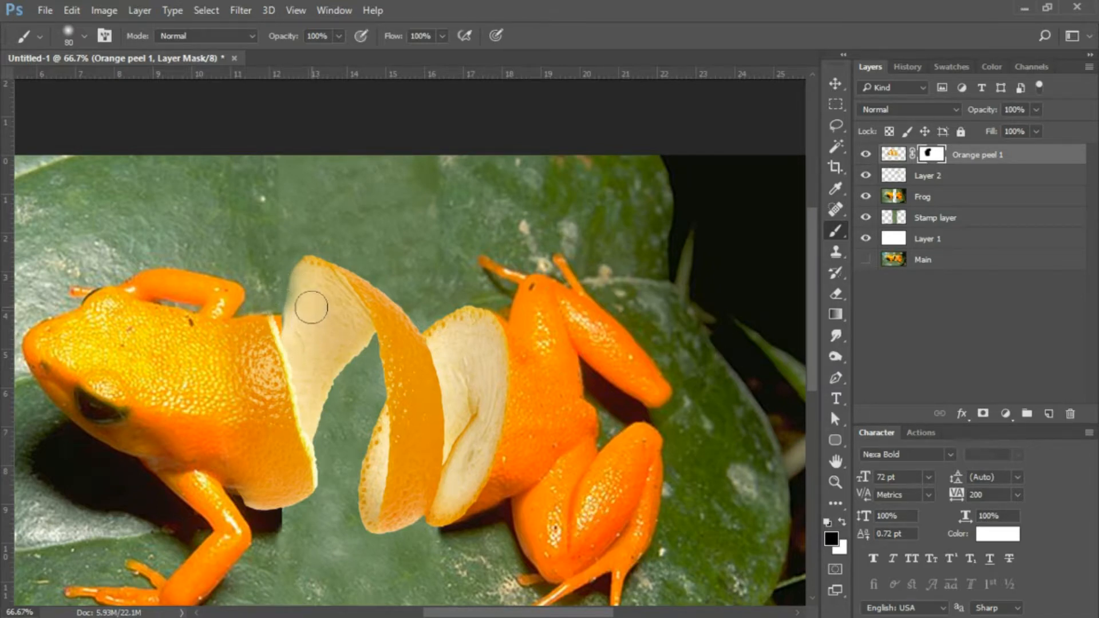
{"action": "key", "text": "x"}
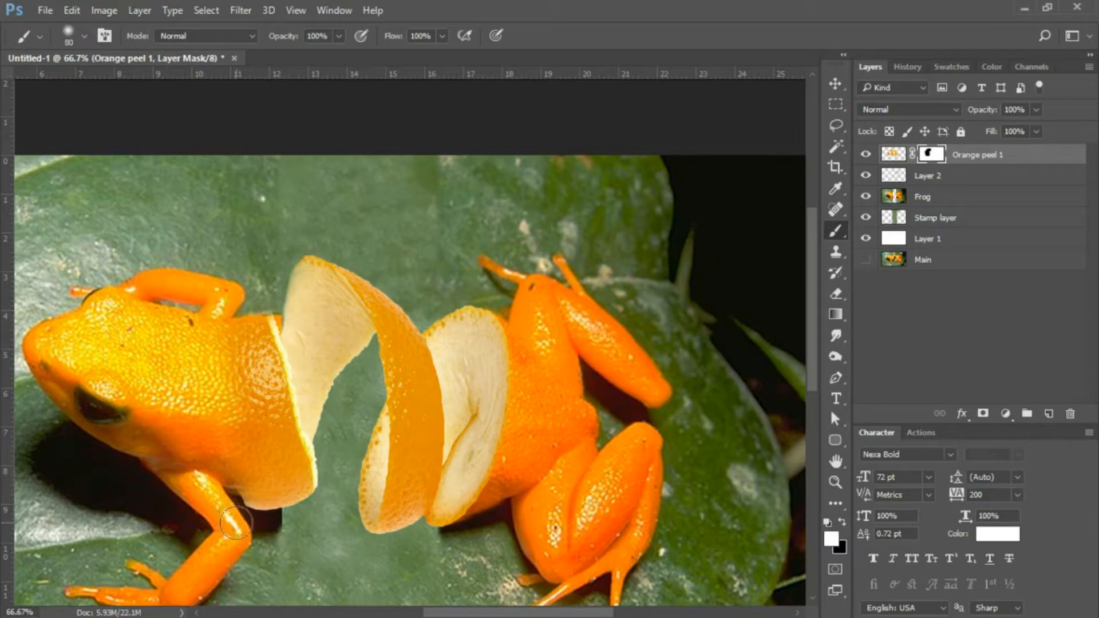
{"action": "key", "text": "x"}
{"action": "mouse_move", "coordinate": [224, 485]}
{"action": "left_mouse_down"}
{"action": "mouse_move", "coordinate": [236, 514]}
{"action": "mouse_move", "coordinate": [305, 511]}
{"action": "mouse_move", "coordinate": [263, 514]}
{"action": "mouse_move", "coordinate": [309, 502]}
{"action": "left_mouse_up"}
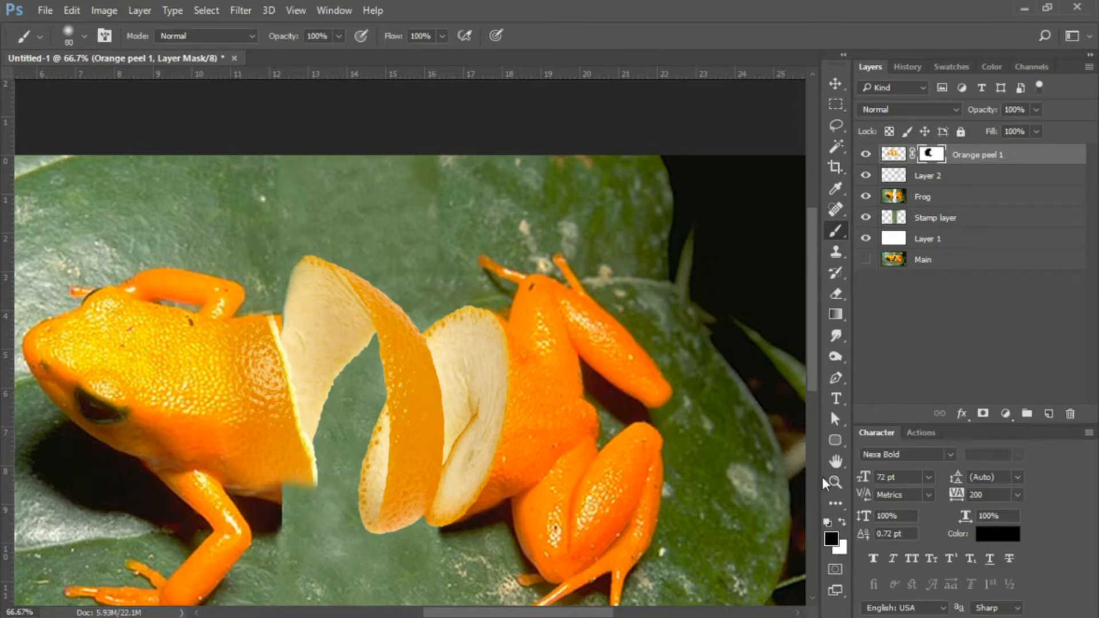
- Mask out the faint peel remnant above the rim at the frog's upper back with a 25 px black brush
{"action": "left_click", "coordinate": [838, 487]}
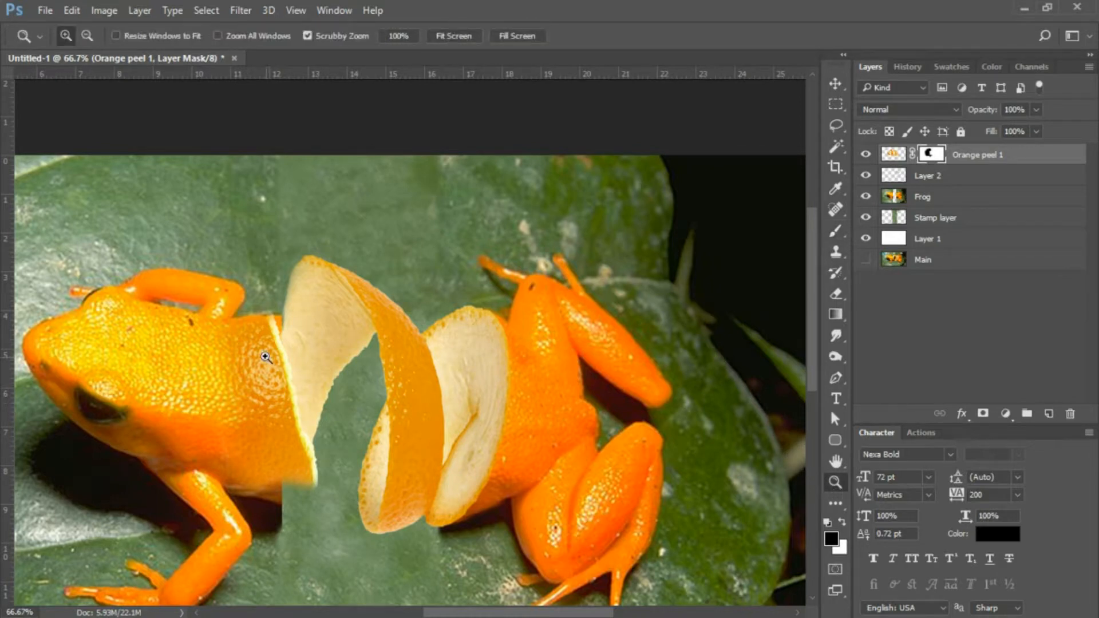
{"action": "left_click_drag", "start_coordinate": [266, 358], "coordinate": [350, 351]}
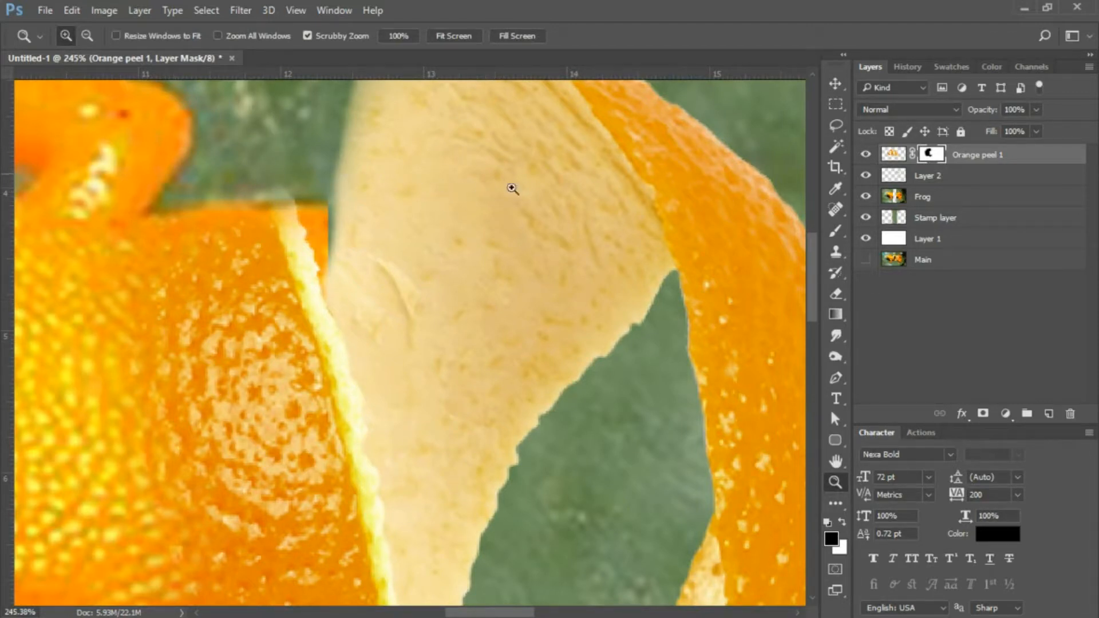
{"action": "left_click", "coordinate": [835, 230]}
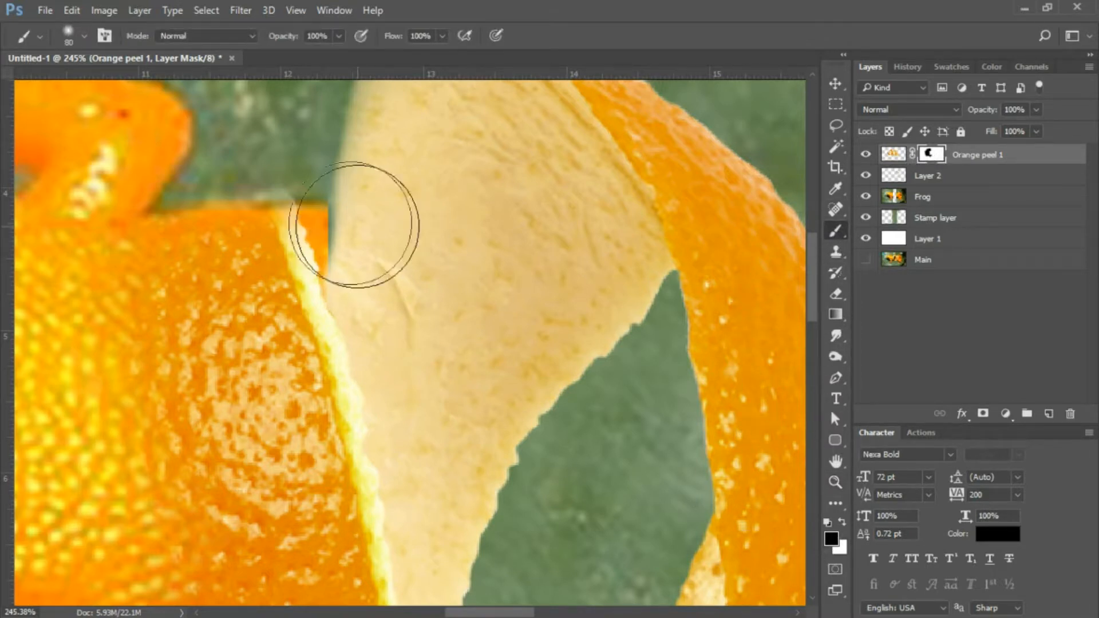
{"action": "key", "text": "bracketleft"}
{"action": "key", "text": "bracketleft"}
{"action": "key", "text": "bracketleft"}
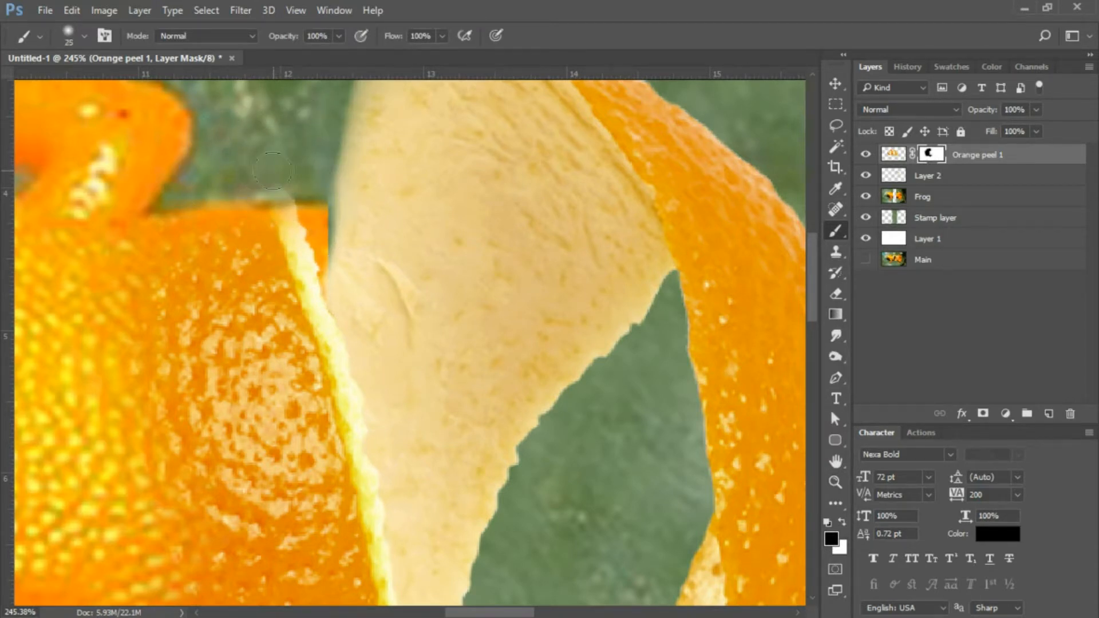
{"action": "left_click_drag", "start_coordinate": [272, 170], "coordinate": [300, 185]}
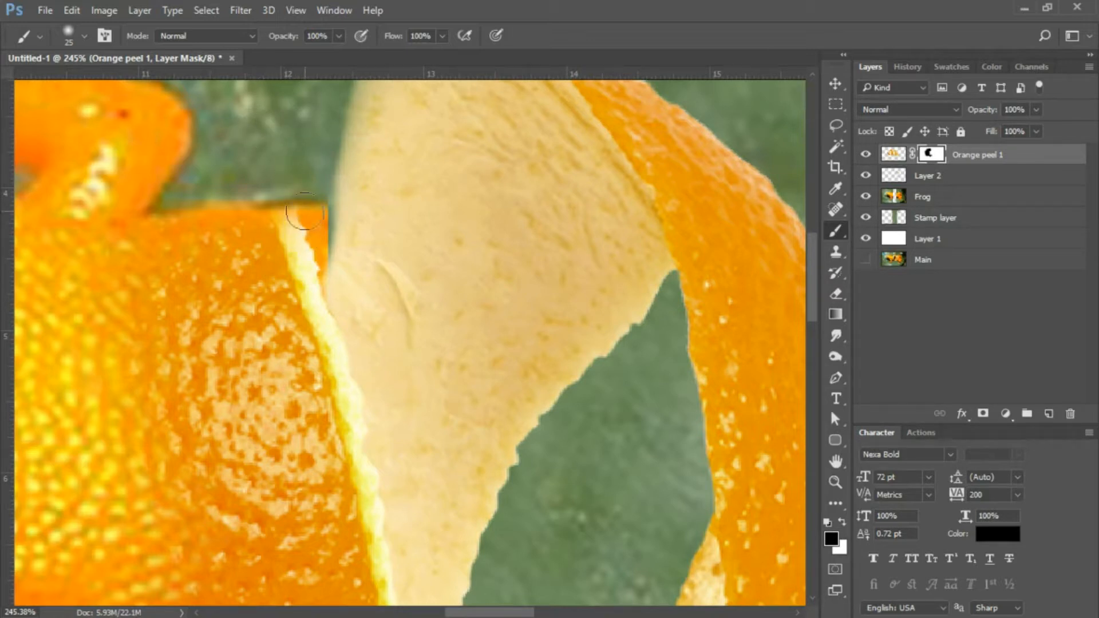
{"action": "left_click", "coordinate": [837, 252]}
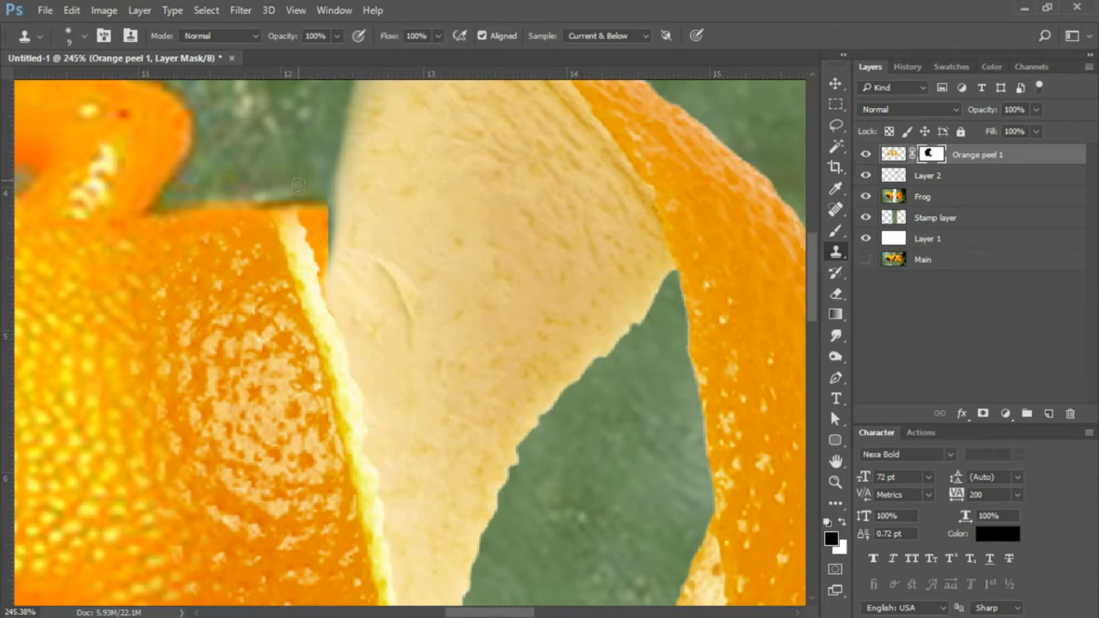
{"action": "left_click_drag", "start_coordinate": [282, 193], "coordinate": [281, 194]}
{"action": "key", "text": "ctrl+z"}
- Rename Layer 2 as "Stamp layer 2"
{"action": "left_click", "coordinate": [956, 178]}
{"action": "key", "text": "x"}
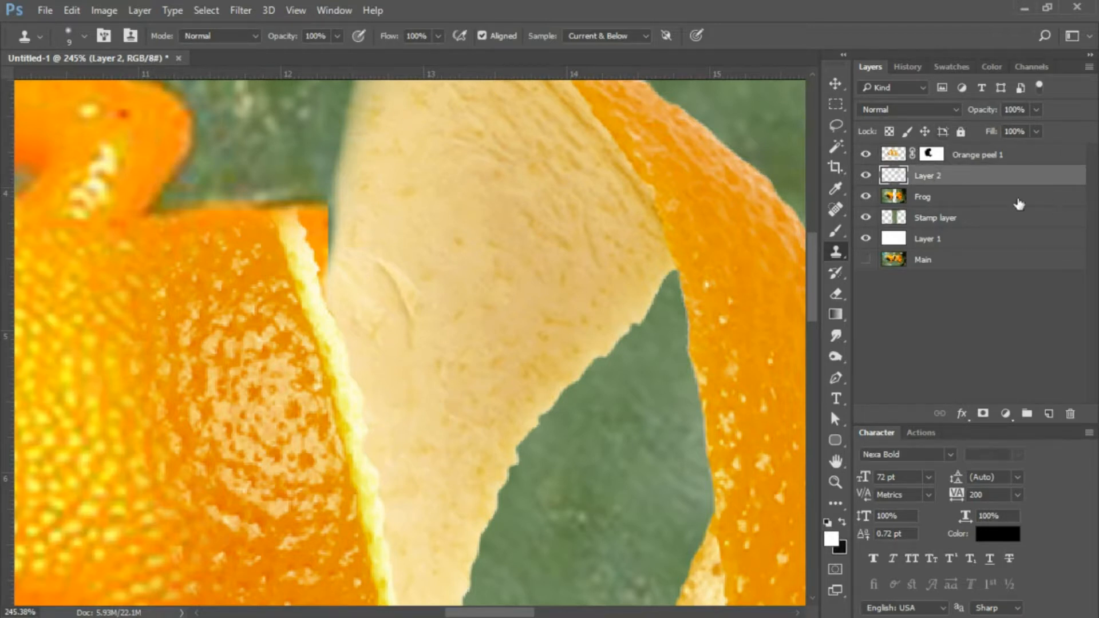
{"action": "double_click", "coordinate": [928, 175]}
{"action": "type", "text": "Stamp layer 2"}
{"action": "key", "text": "Return"}
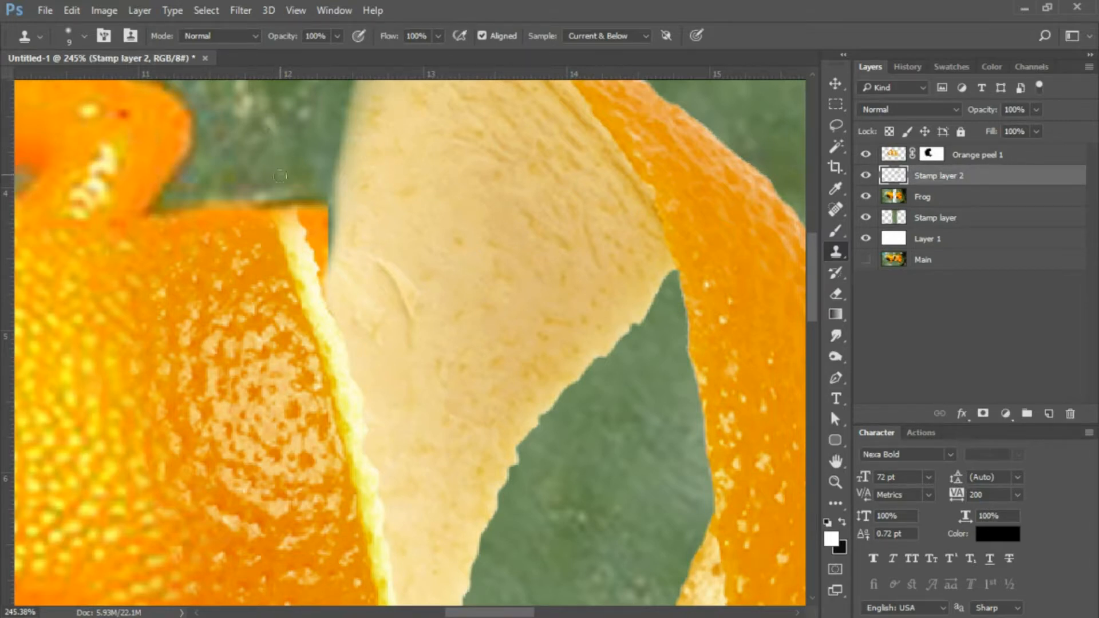
- Clone green leaf texture on Stamp layer 2 over the orange corner behind the frog's upper back, using a 9 px Clone Stamp
{"action": "mouse_move", "coordinate": [312, 211]}
{"action": "left_mouse_down"}
{"action": "mouse_move", "coordinate": [323, 211]}
{"action": "mouse_move", "coordinate": [317, 227]}
{"action": "left_mouse_up"}
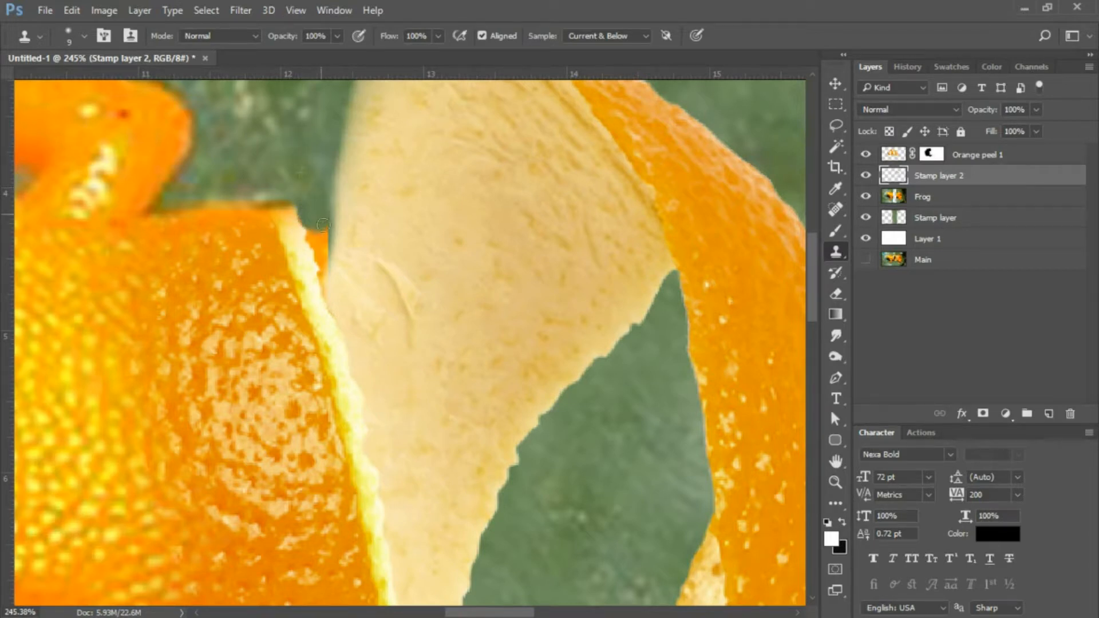
{"action": "left_click_drag", "start_coordinate": [323, 224], "coordinate": [327, 241]}
{"action": "left_click_drag", "start_coordinate": [313, 222], "coordinate": [314, 236]}
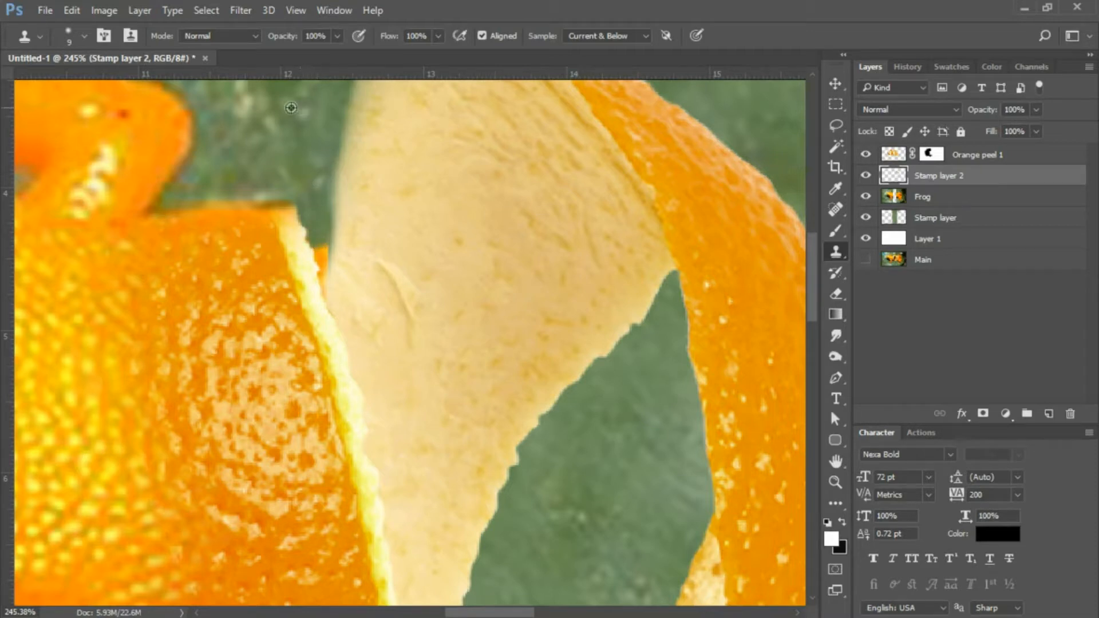
{"action": "left_click_drag", "start_coordinate": [321, 237], "coordinate": [322, 251]}
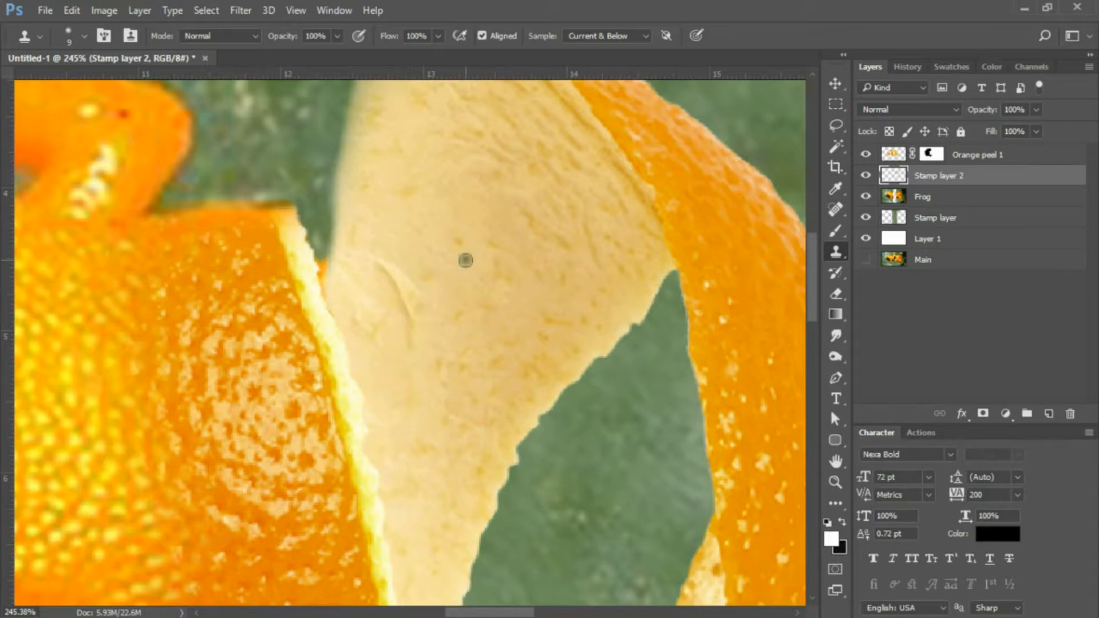
- Clone leaf texture into the narrow orange gap between the yellow rim and the pale inner peel with a 4 px Clone Stamp
{"action": "scroll", "coordinate": [483, 280], "scroll_direction": "up", "scroll_amount": 3}
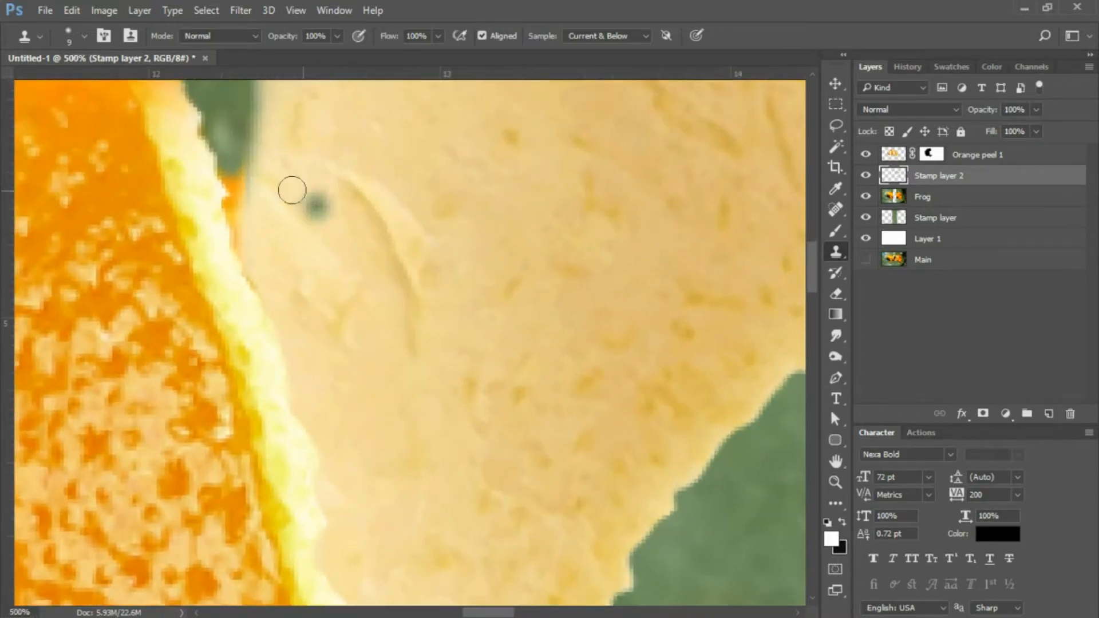
{"action": "mouse_move", "coordinate": [268, 166]}
{"action": "left_mouse_down"}
{"action": "mouse_move", "coordinate": [395, 171]}
{"action": "mouse_move", "coordinate": [534, 268]}
{"action": "left_mouse_up"}
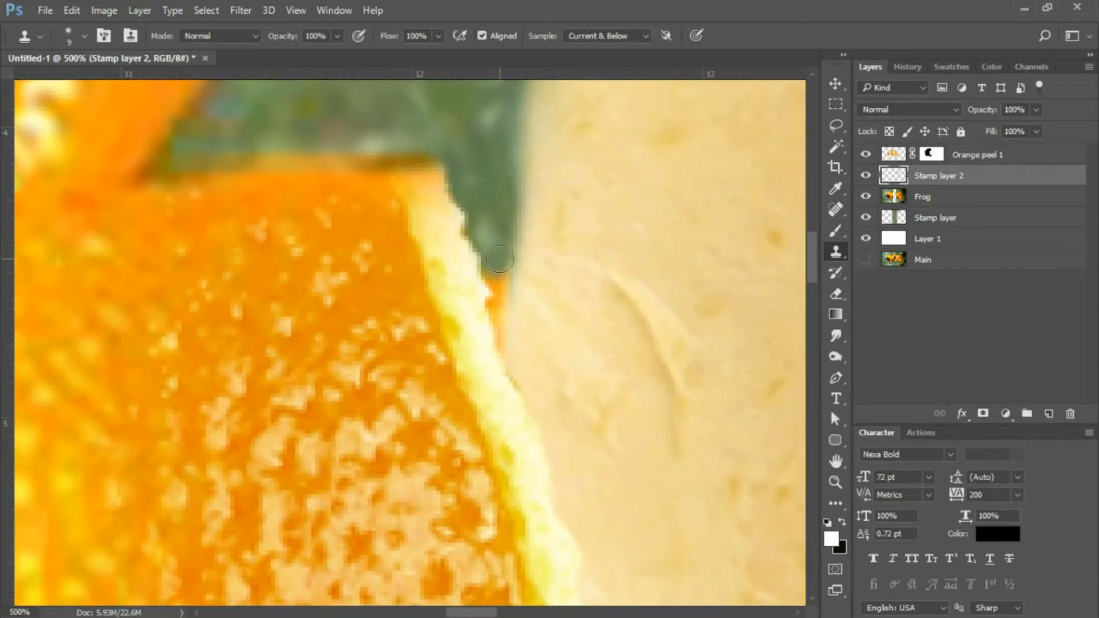
{"action": "key", "text": "bracketleft"}
{"action": "key", "text": "bracketleft"}
{"action": "mouse_move", "coordinate": [500, 276]}
{"action": "left_mouse_down"}
{"action": "mouse_move", "coordinate": [486, 259]}
{"action": "mouse_move", "coordinate": [494, 307]}
{"action": "left_mouse_up"}
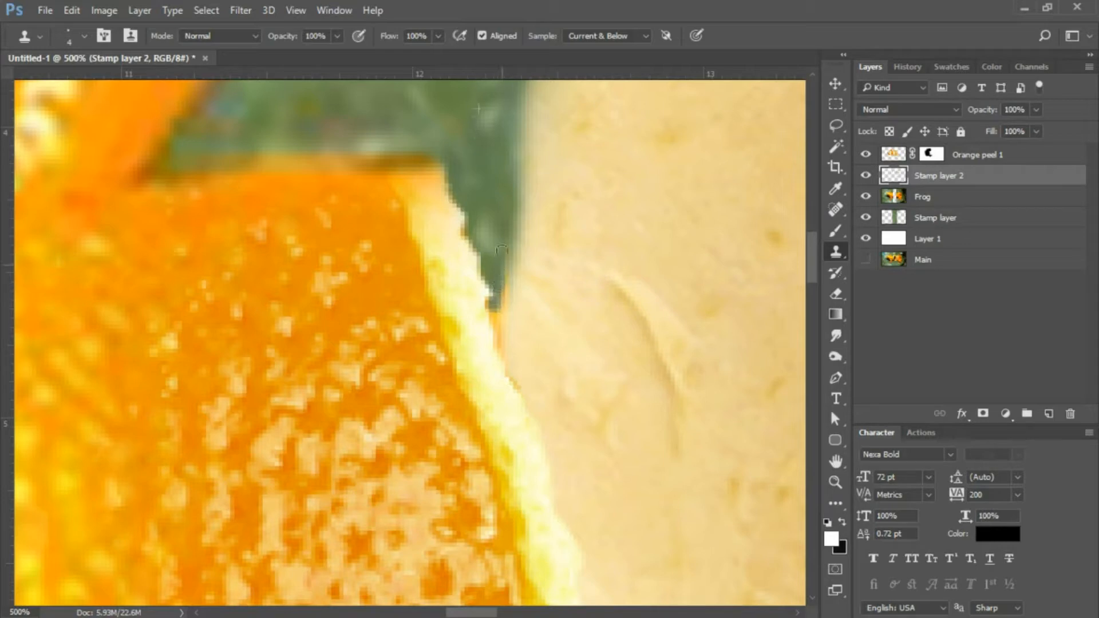
{"action": "left_click_drag", "start_coordinate": [501, 251], "coordinate": [470, 232]}
{"action": "left_click_drag", "start_coordinate": [500, 267], "coordinate": [491, 310]}
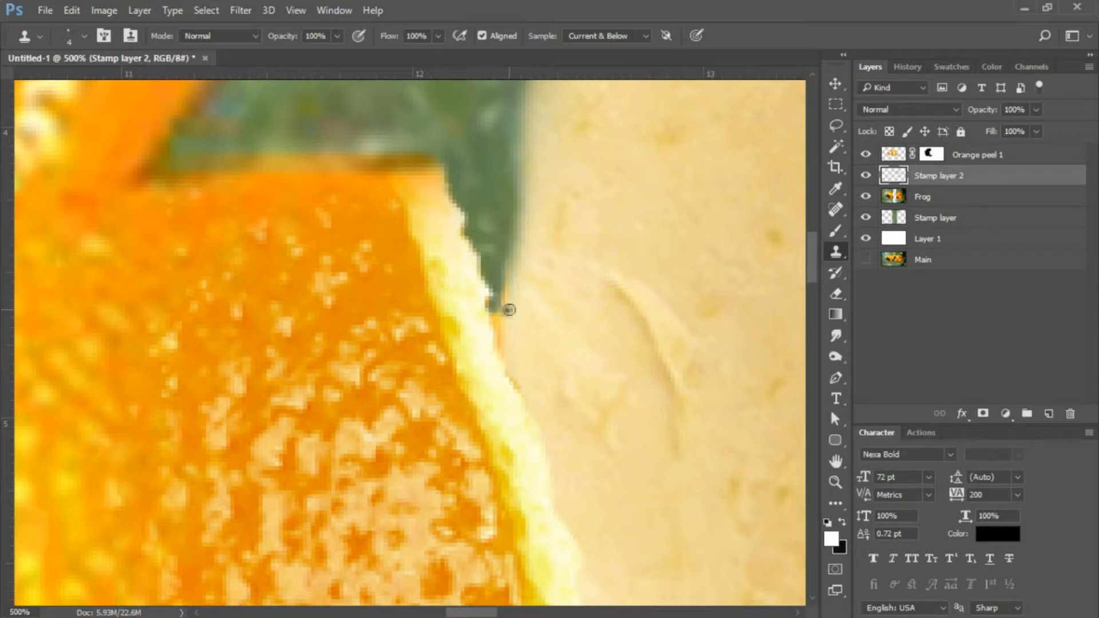
- Target the Orange peel 1 layer mask with a white 25 px brush, ready to paint around the frog's front belly
{"action": "key", "text": "ctrl+minus"}
{"action": "key", "text": "ctrl+minus"}
{"action": "key", "text": "ctrl+minus"}
{"action": "key", "text": "ctrl+minus"}
{"action": "key", "text": "ctrl+minus"}
{"action": "key", "text": "ctrl+minus"}
{"action": "key", "text": "ctrl+minus"}
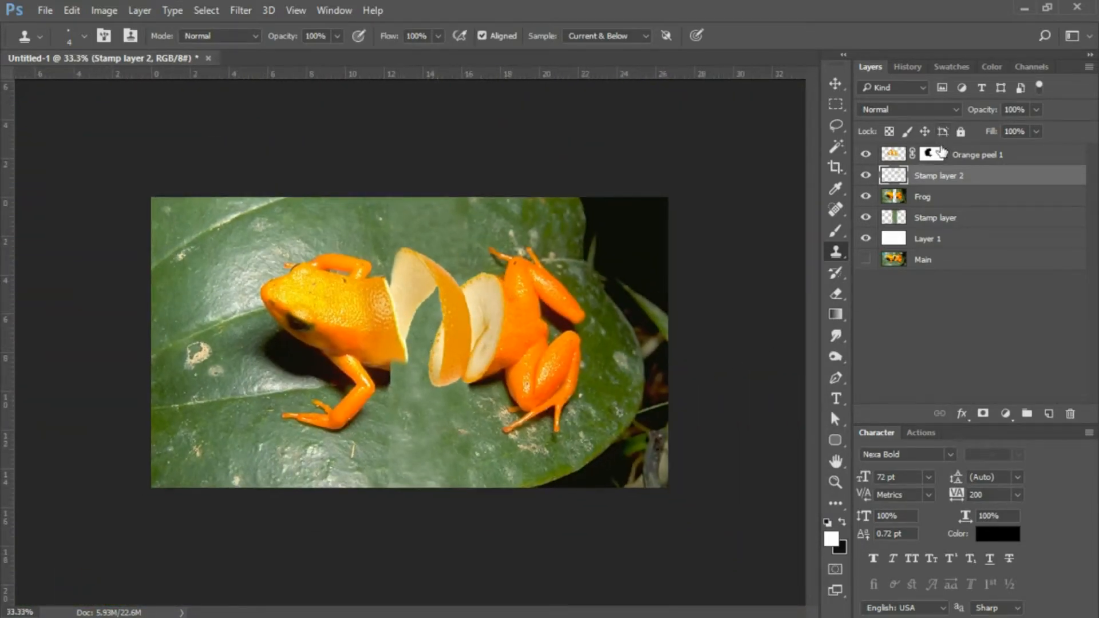
{"action": "left_click", "coordinate": [931, 155]}
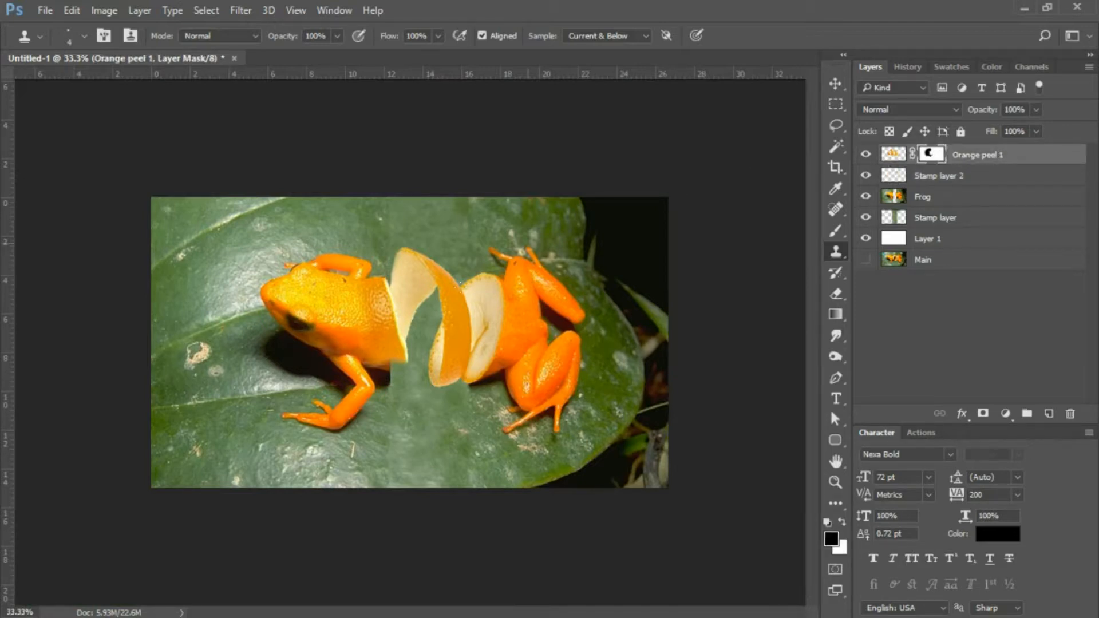
{"action": "left_click", "coordinate": [836, 484]}
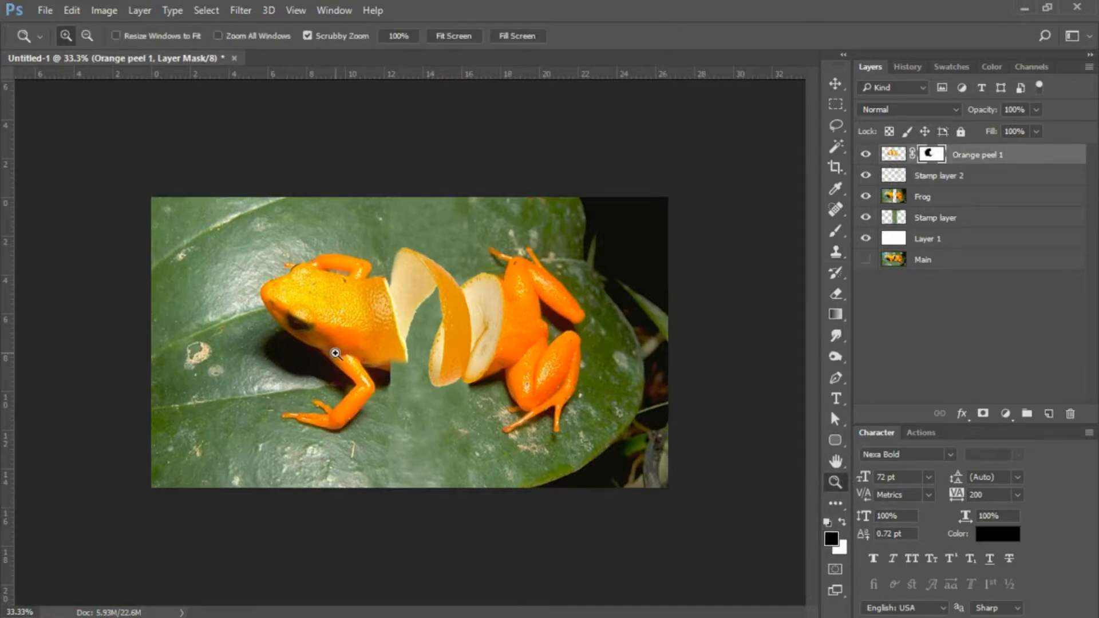
{"action": "left_click_drag", "start_coordinate": [366, 357], "coordinate": [484, 340]}
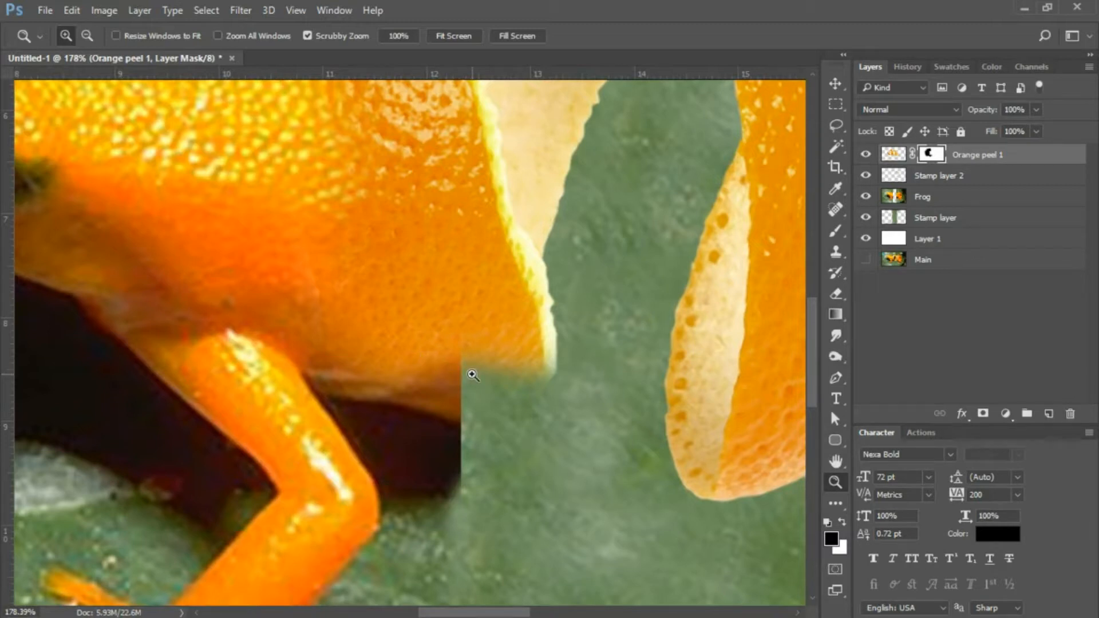
{"action": "left_click", "coordinate": [844, 521]}
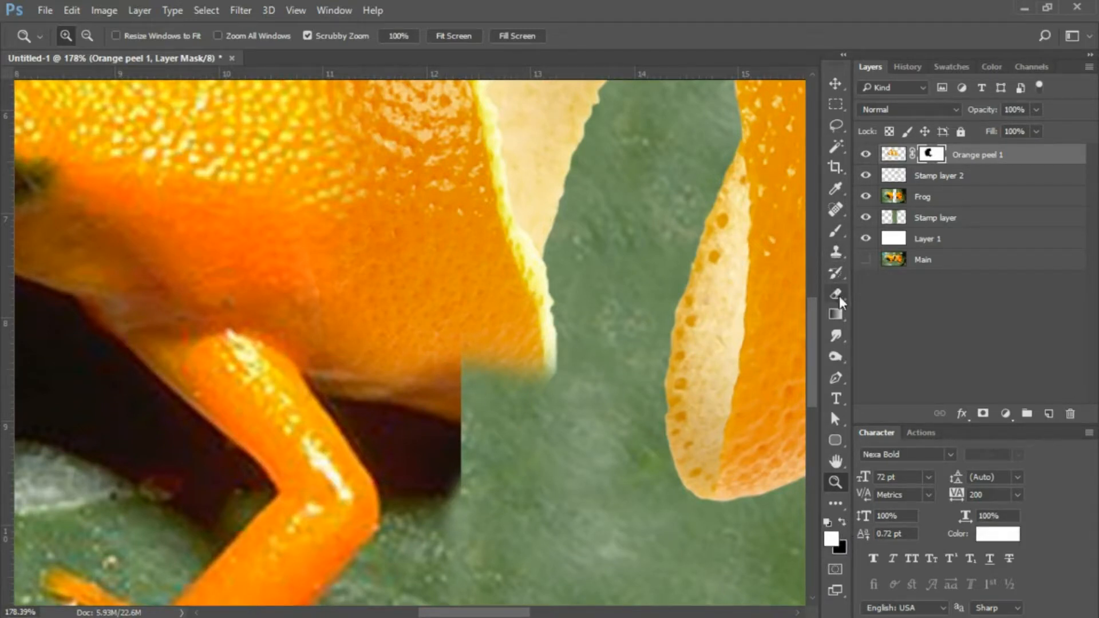
{"action": "left_click", "coordinate": [837, 229]}
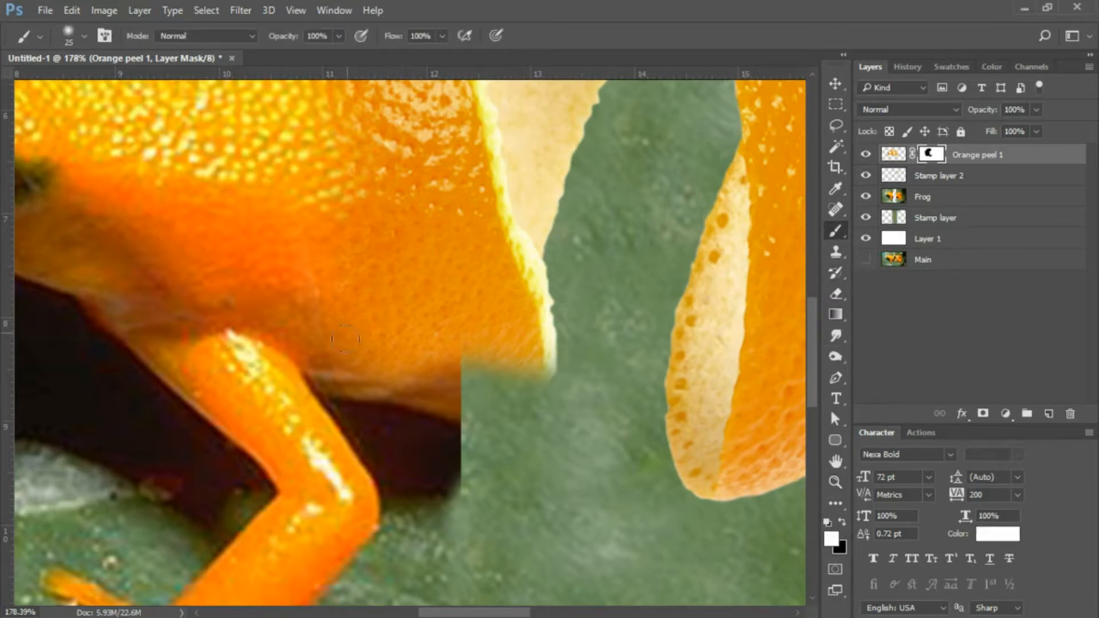
{"action": "mouse_move", "coordinate": [401, 356]}
{"action": "left_mouse_down"}
{"action": "mouse_move", "coordinate": [439, 377]}
{"action": "mouse_move", "coordinate": [396, 382]}
{"action": "mouse_move", "coordinate": [461, 403]}
{"action": "mouse_move", "coordinate": [474, 367]}
{"action": "mouse_move", "coordinate": [461, 384]}
{"action": "mouse_move", "coordinate": [484, 390]}
{"action": "mouse_move", "coordinate": [511, 369]}
{"action": "mouse_move", "coordinate": [515, 388]}
{"action": "mouse_move", "coordinate": [530, 388]}
{"action": "mouse_move", "coordinate": [529, 370]}
{"action": "mouse_move", "coordinate": [510, 390]}
{"action": "mouse_move", "coordinate": [463, 398]}
{"action": "mouse_move", "coordinate": [485, 406]}
{"action": "mouse_move", "coordinate": [448, 408]}
{"action": "mouse_move", "coordinate": [521, 392]}
{"action": "mouse_move", "coordinate": [425, 395]}
{"action": "mouse_move", "coordinate": [451, 405]}
{"action": "mouse_move", "coordinate": [344, 390]}
{"action": "mouse_move", "coordinate": [312, 358]}
{"action": "mouse_move", "coordinate": [356, 367]}
{"action": "mouse_move", "coordinate": [299, 346]}
{"action": "mouse_move", "coordinate": [313, 338]}
{"action": "mouse_move", "coordinate": [297, 330]}
{"action": "mouse_move", "coordinate": [361, 343]}
{"action": "left_mouse_up"}
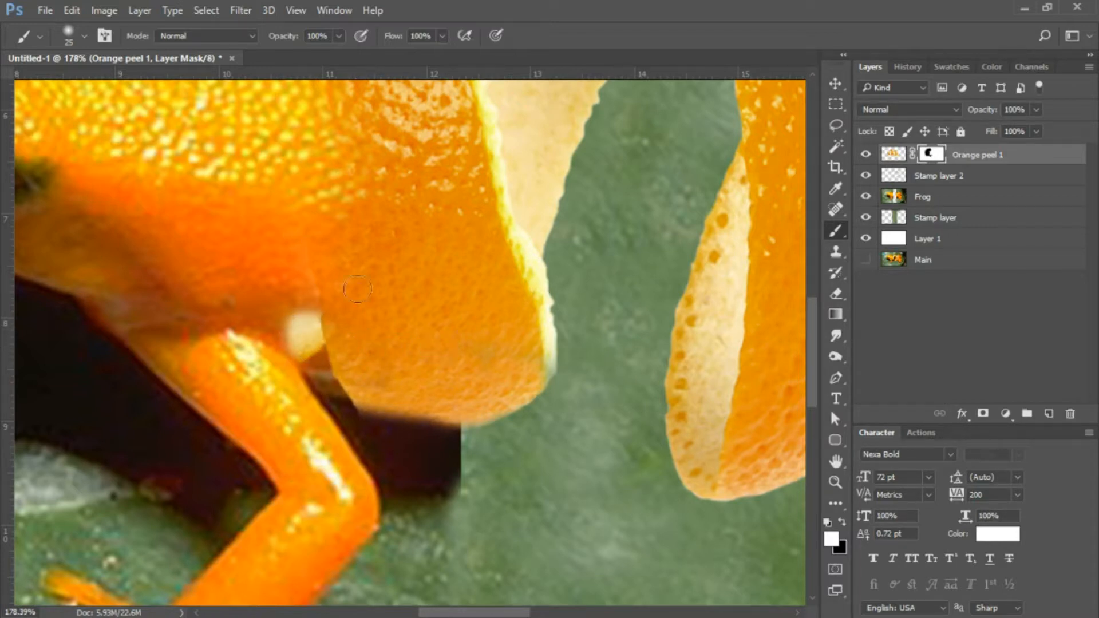
{"action": "mouse_move", "coordinate": [377, 275]}
{"action": "left_mouse_down"}
{"action": "mouse_move", "coordinate": [331, 233]}
{"action": "mouse_move", "coordinate": [418, 256]}
{"action": "left_mouse_up"}
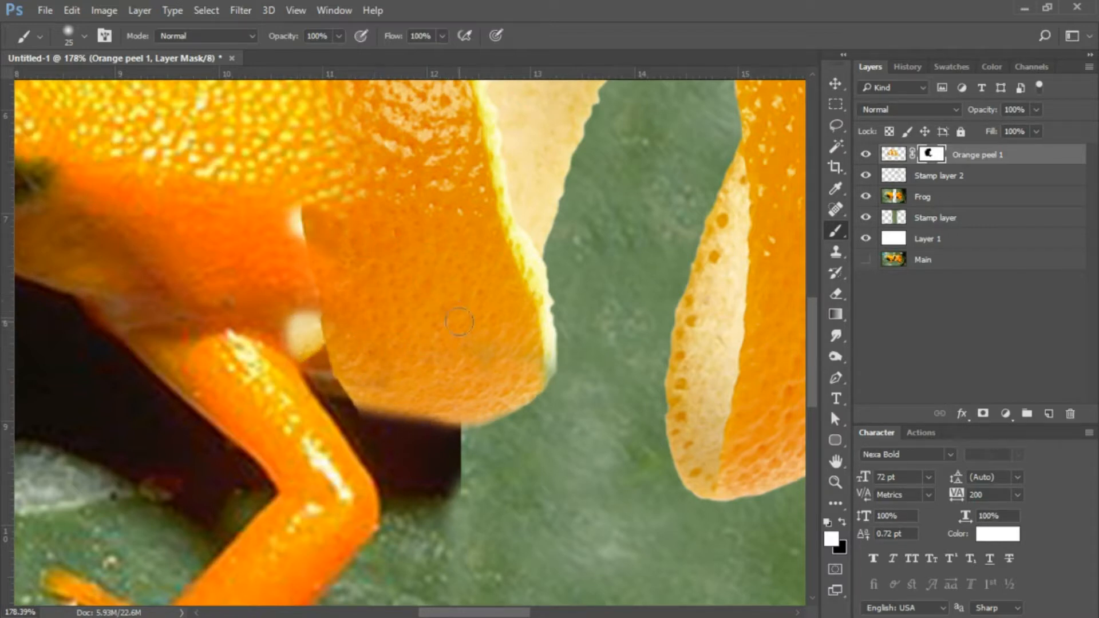
{"action": "key", "text": "ctrl+z"}
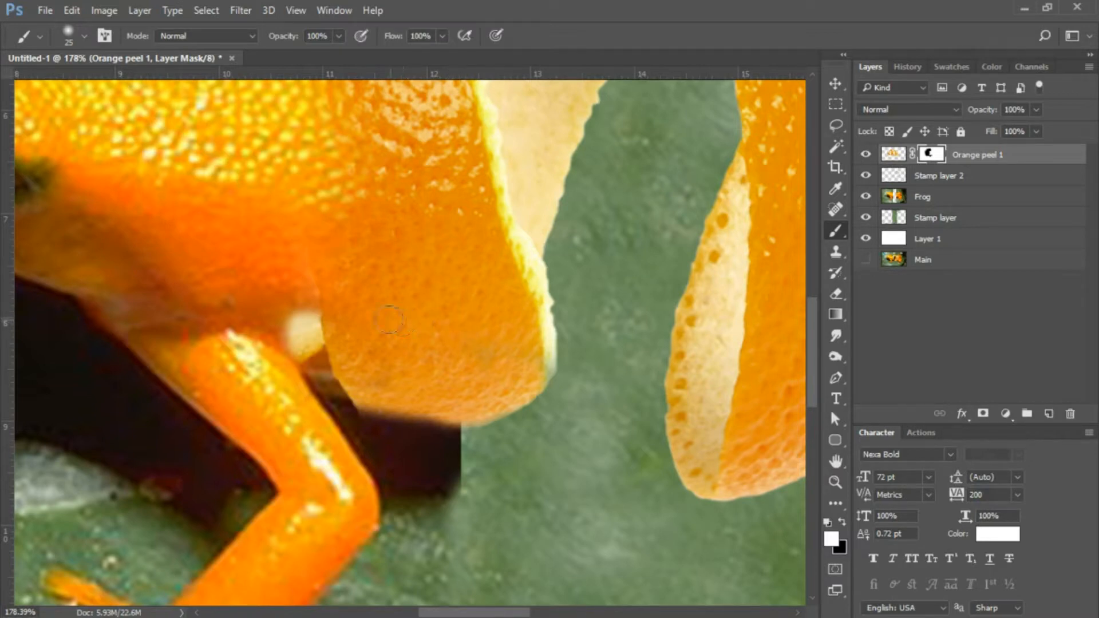
{"action": "left_click", "coordinate": [902, 64]}
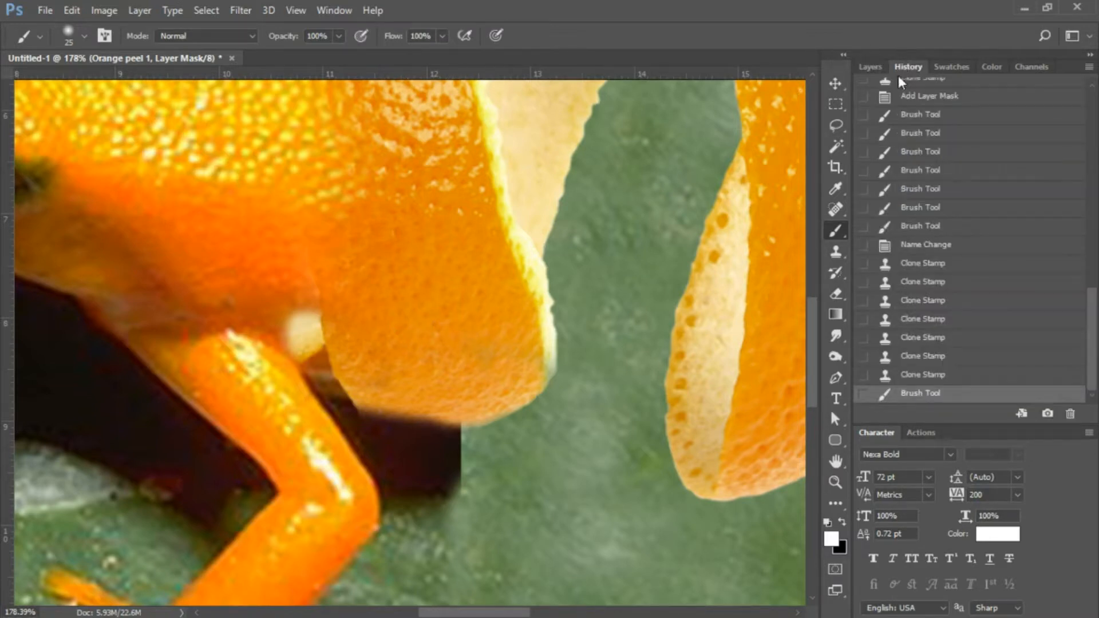
{"action": "left_click", "coordinate": [929, 375]}
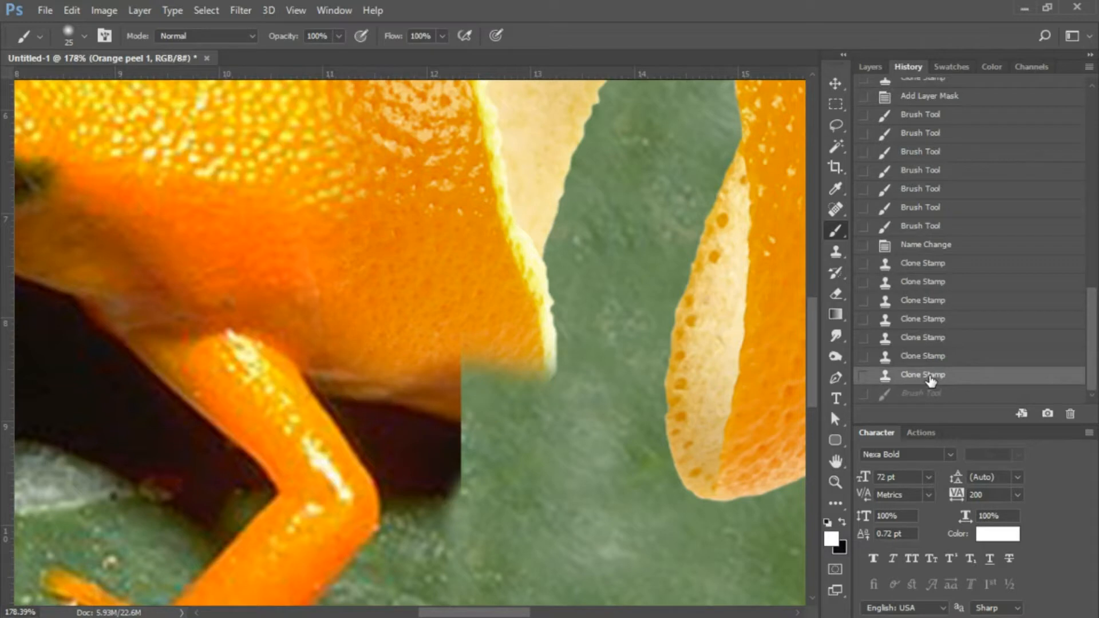
{"action": "left_click", "coordinate": [868, 67]}
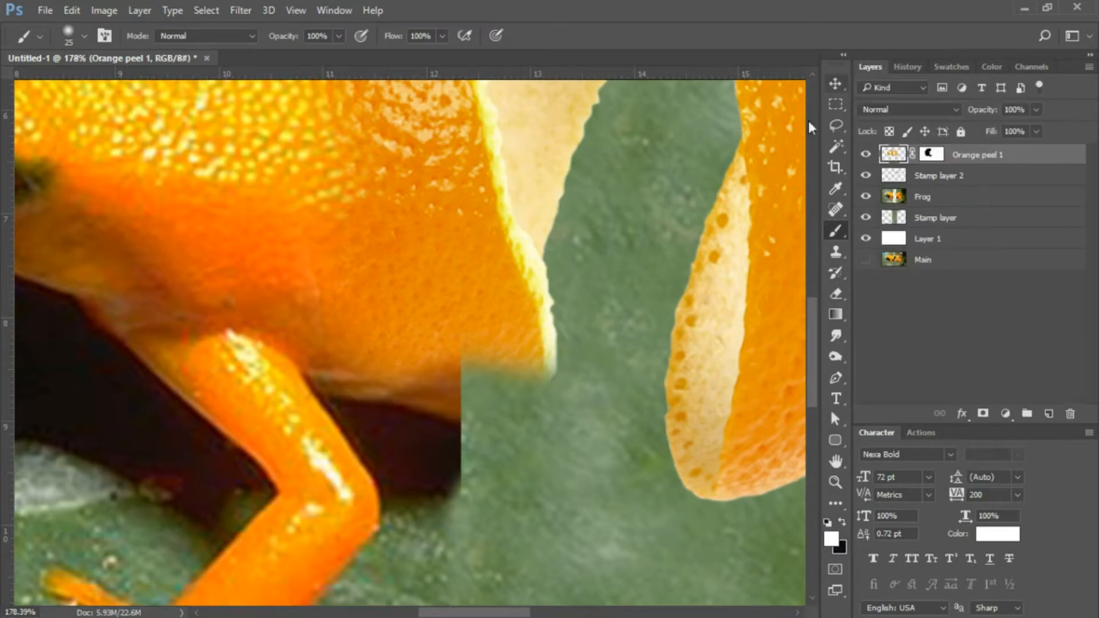
- Restore the peel's rounded lower edge beneath the frog's front belly by painting the Orange peel 1 mask with a white 25 px brush
{"action": "left_click", "coordinate": [930, 154]}
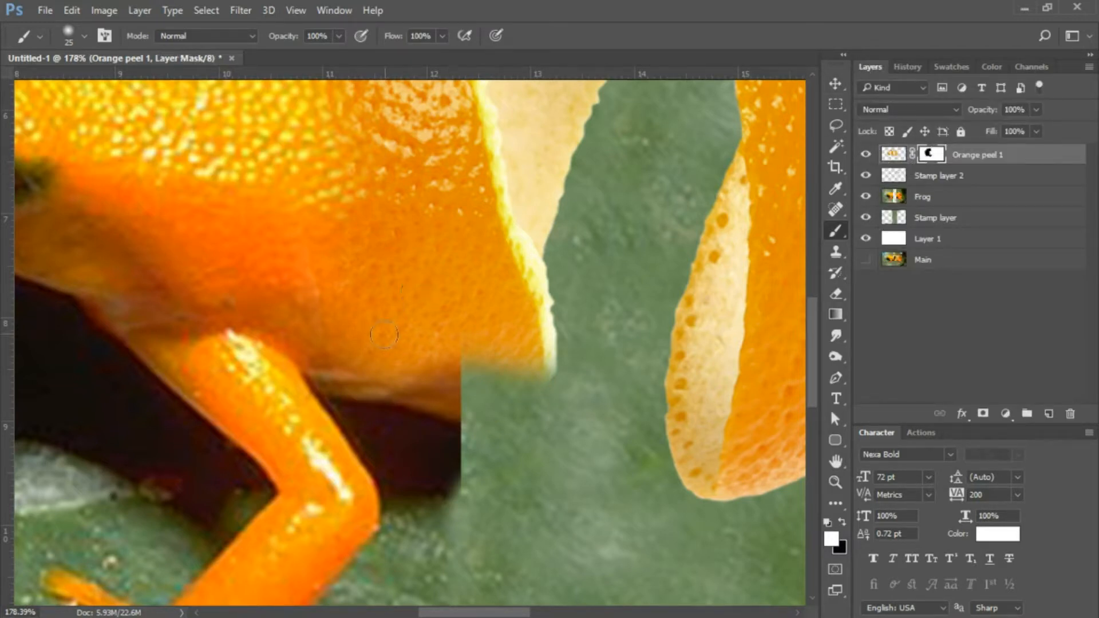
{"action": "mouse_move", "coordinate": [383, 335]}
{"action": "left_mouse_down"}
{"action": "mouse_move", "coordinate": [419, 388]}
{"action": "mouse_move", "coordinate": [473, 366]}
{"action": "mouse_move", "coordinate": [529, 379]}
{"action": "mouse_move", "coordinate": [454, 399]}
{"action": "mouse_move", "coordinate": [495, 403]}
{"action": "mouse_move", "coordinate": [524, 385]}
{"action": "mouse_move", "coordinate": [447, 404]}
{"action": "mouse_move", "coordinate": [388, 383]}
{"action": "mouse_move", "coordinate": [402, 389]}
{"action": "mouse_move", "coordinate": [364, 388]}
{"action": "mouse_move", "coordinate": [347, 352]}
{"action": "mouse_move", "coordinate": [352, 378]}
{"action": "mouse_move", "coordinate": [353, 326]}
{"action": "mouse_move", "coordinate": [382, 375]}
{"action": "mouse_move", "coordinate": [378, 323]}
{"action": "mouse_move", "coordinate": [350, 318]}
{"action": "mouse_move", "coordinate": [347, 343]}
{"action": "mouse_move", "coordinate": [336, 306]}
{"action": "mouse_move", "coordinate": [353, 340]}
{"action": "left_mouse_up"}
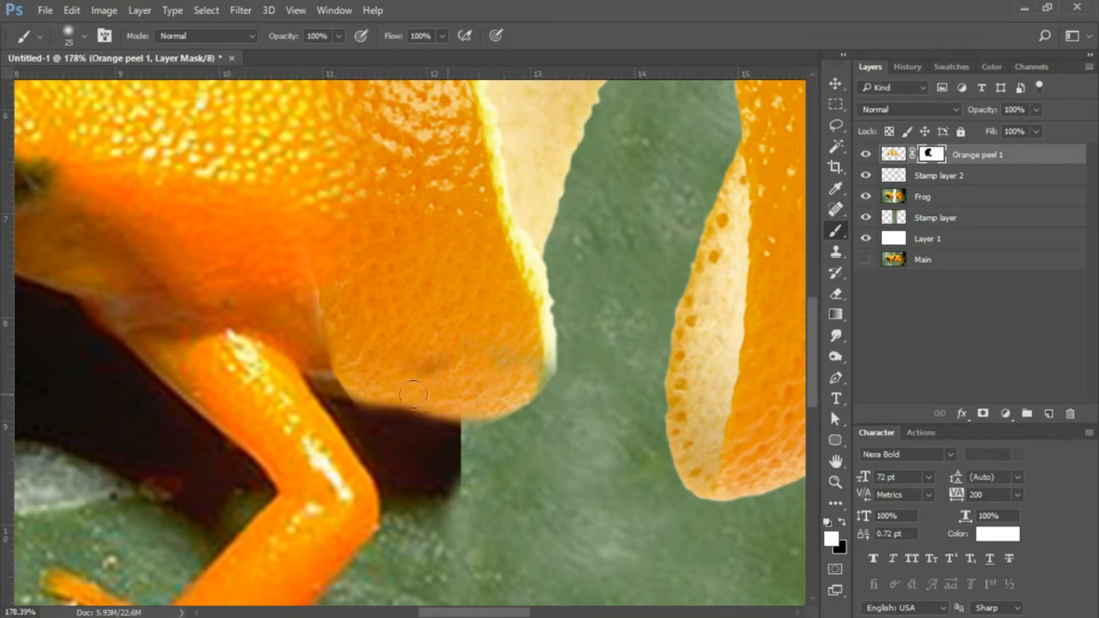
{"action": "mouse_move", "coordinate": [386, 397]}
{"action": "left_mouse_down"}
{"action": "mouse_move", "coordinate": [458, 407]}
{"action": "mouse_move", "coordinate": [383, 402]}
{"action": "mouse_move", "coordinate": [369, 390]}
{"action": "left_mouse_up"}
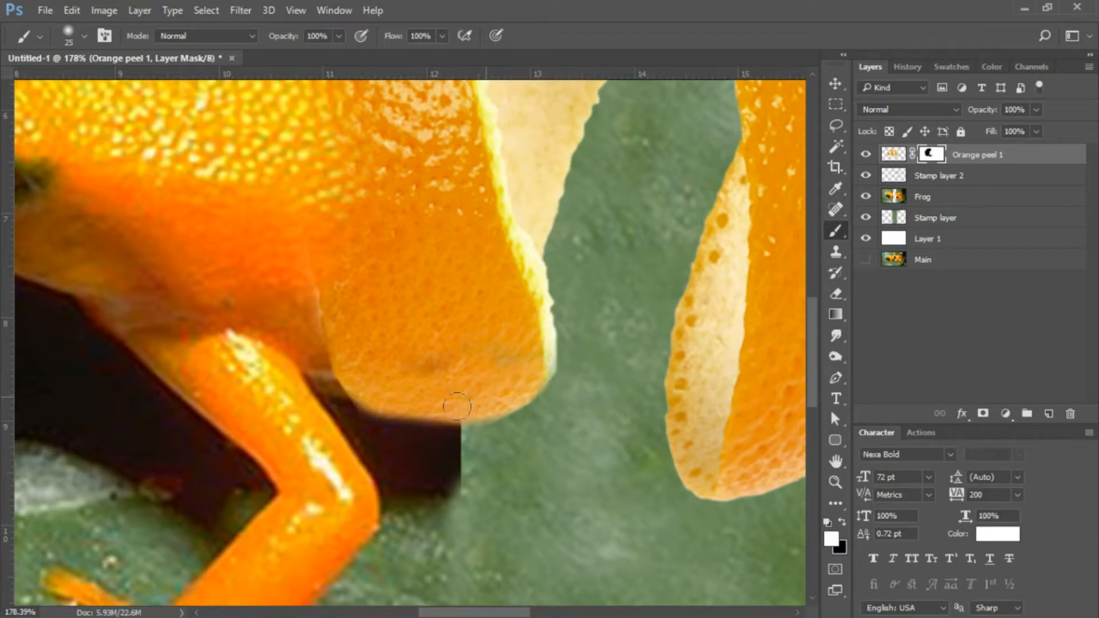
{"action": "mouse_move", "coordinate": [481, 408]}
{"action": "left_mouse_down"}
{"action": "mouse_move", "coordinate": [361, 408]}
{"action": "mouse_move", "coordinate": [361, 379]}
{"action": "mouse_move", "coordinate": [421, 396]}
{"action": "left_mouse_up"}
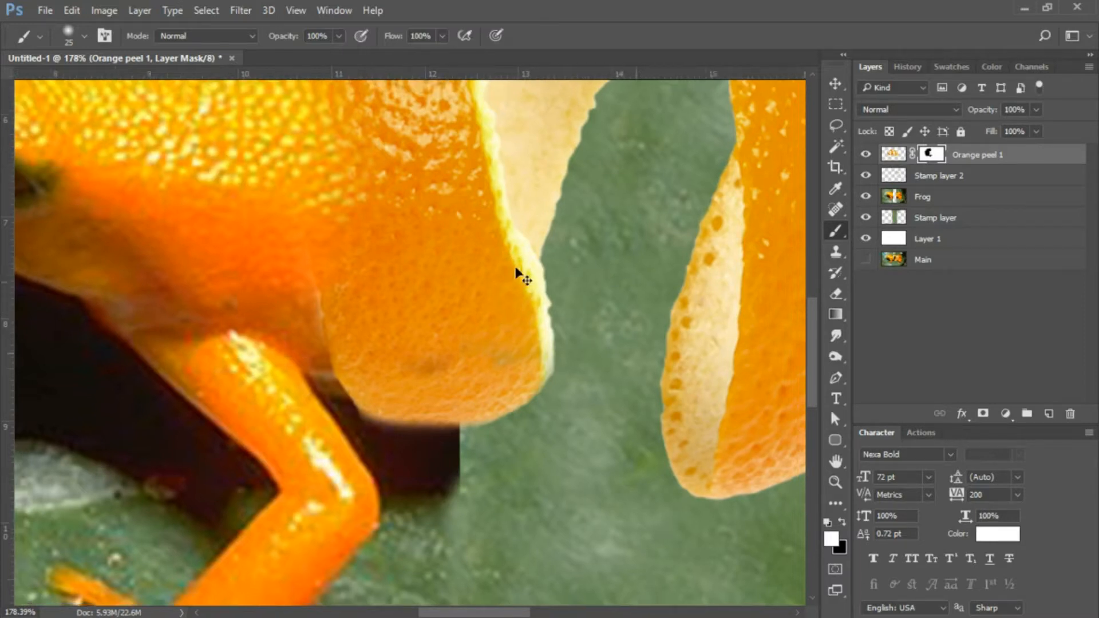
- Switch from the Orange peel 1 mask to the Clone Stamp tool and enlarge its brush to 45 px
{"action": "key", "text": "ctrl+minus"}
{"action": "key", "text": "ctrl+minus"}
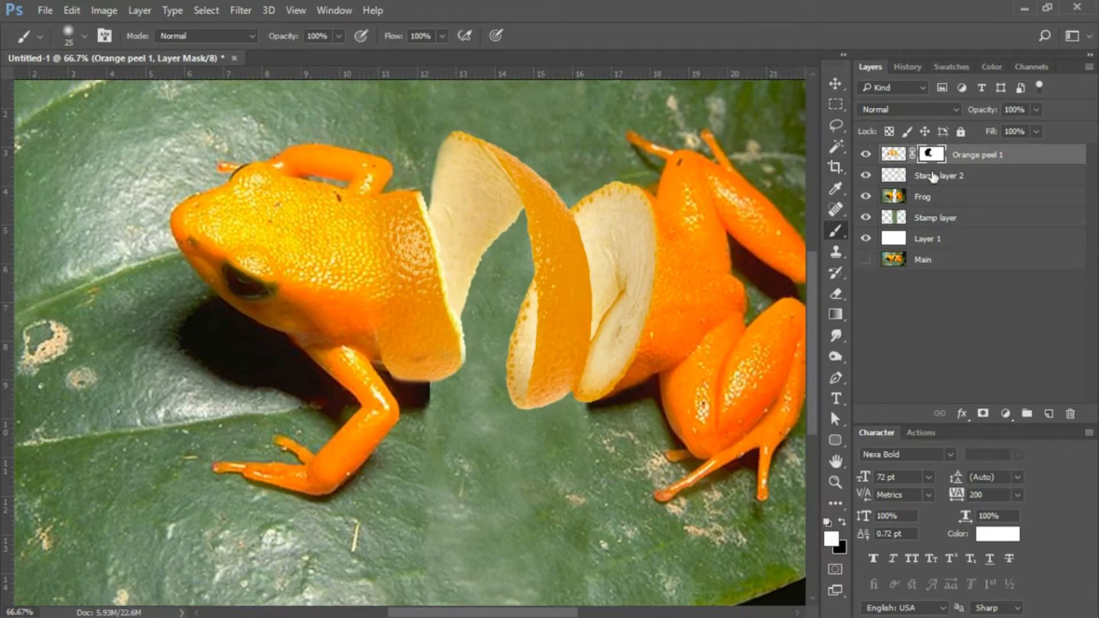
{"action": "left_click", "coordinate": [892, 156]}
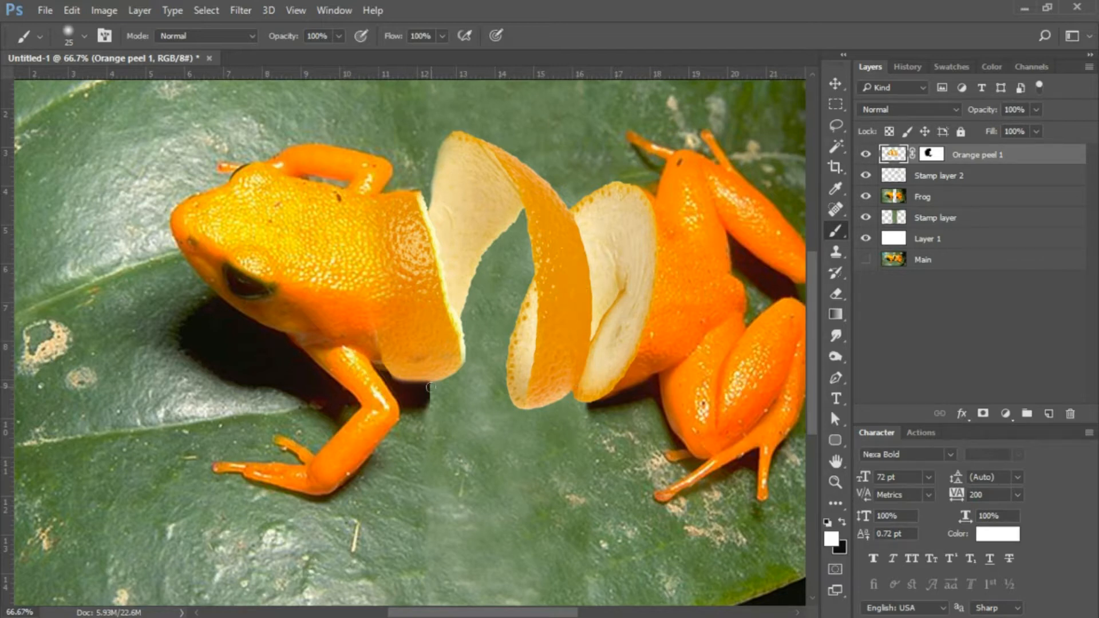
{"action": "left_click", "coordinate": [836, 252]}
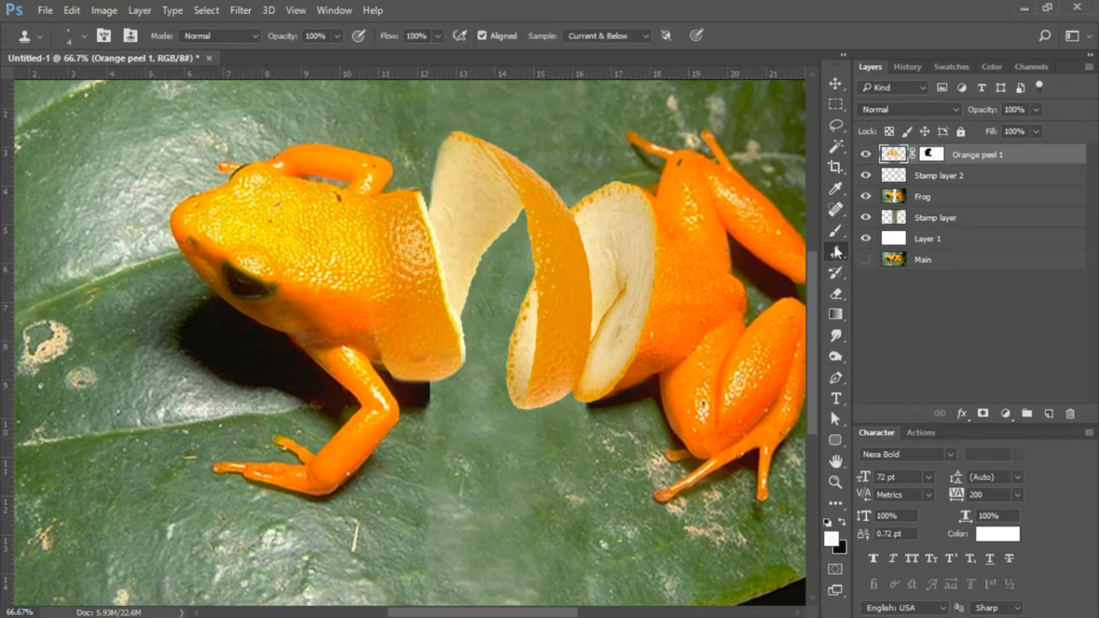
{"action": "left_click", "coordinate": [902, 178]}
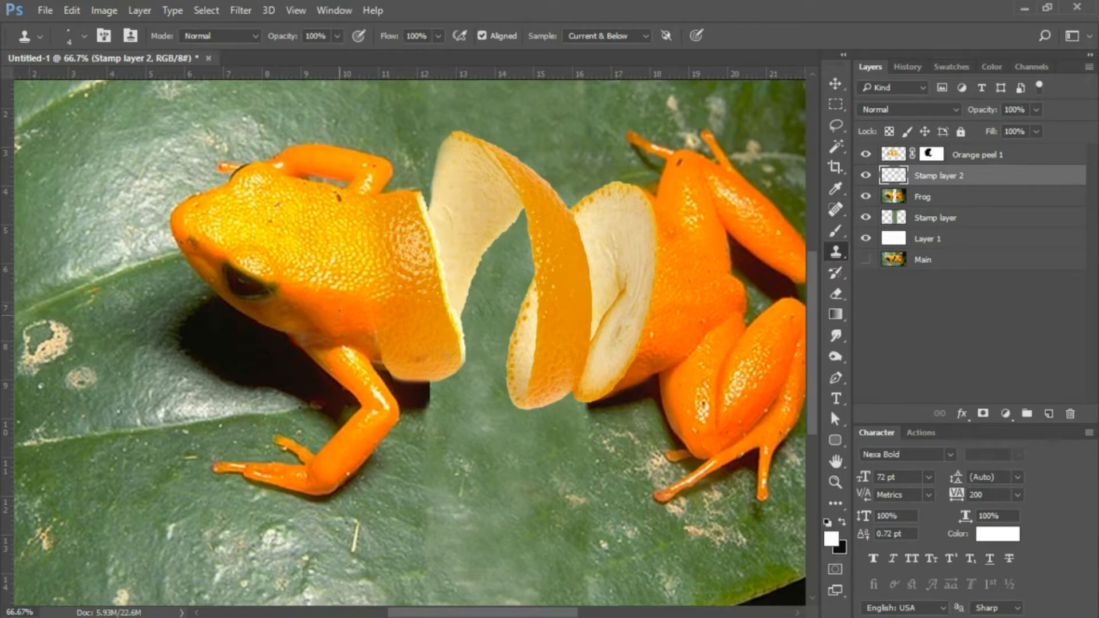
{"action": "key", "text": "bracketright"}
{"action": "key", "text": "bracketright"}
{"action": "key", "text": "bracketright"}
{"action": "key", "text": "bracketright"}
{"action": "key", "text": "bracketright"}
{"action": "key", "text": "bracketright"}
{"action": "key", "text": "bracketright"}
{"action": "key", "text": "bracketright"}
- Stamp all visible layers into a new layer above Orange peel 1 and group the layers from Orange peel 1 down to Main
{"action": "left_click", "coordinate": [979, 162]}
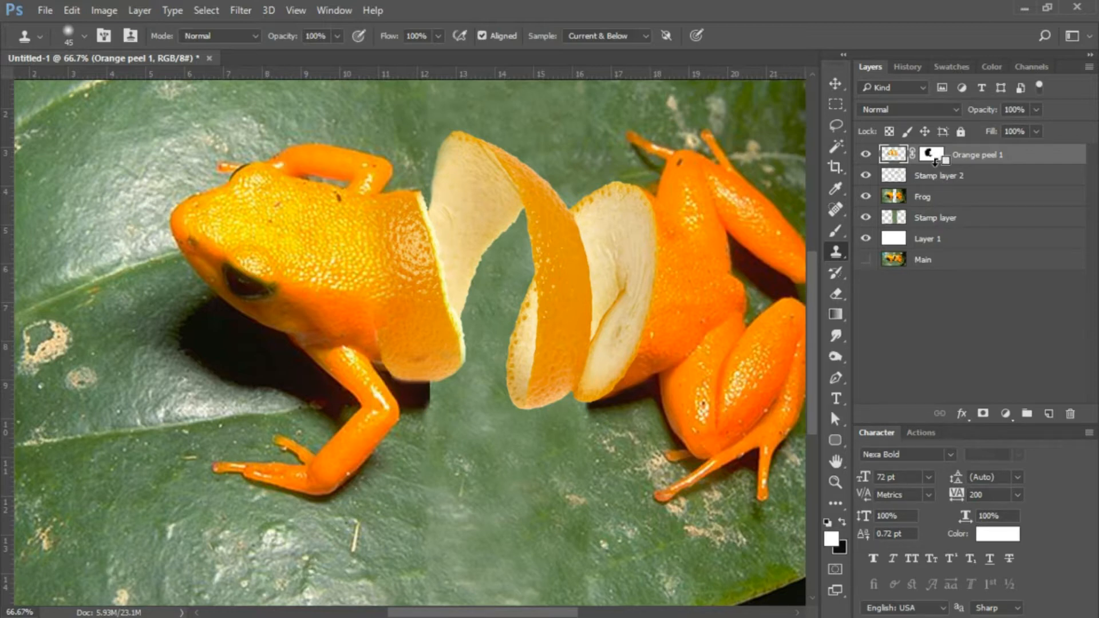
{"action": "key", "text": "ctrl+shift+alt+e"}
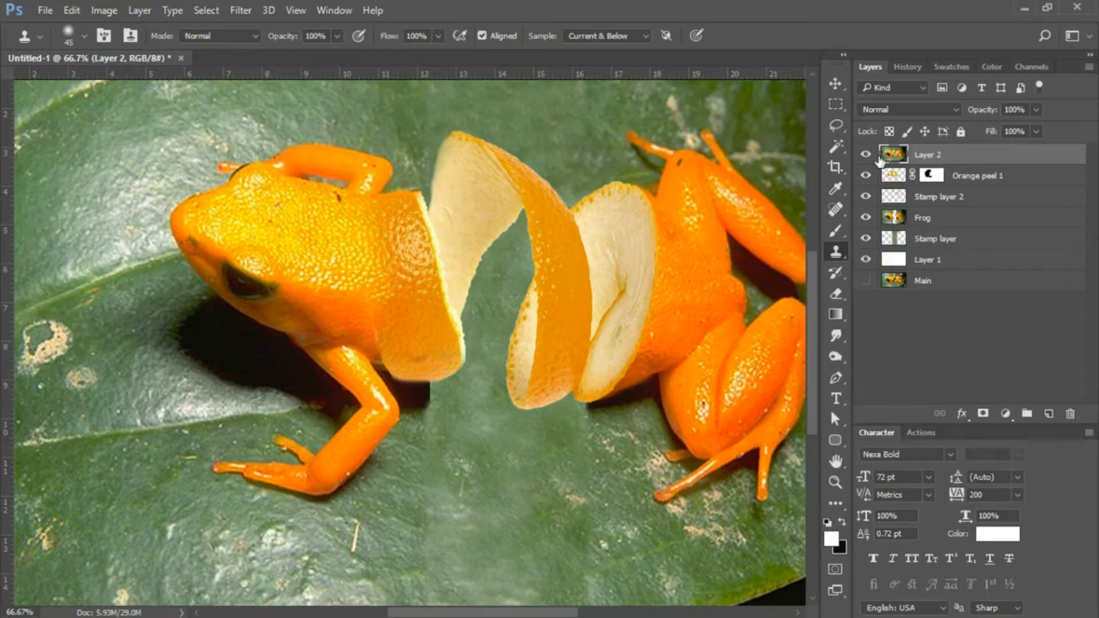
{"action": "left_click", "coordinate": [953, 180]}
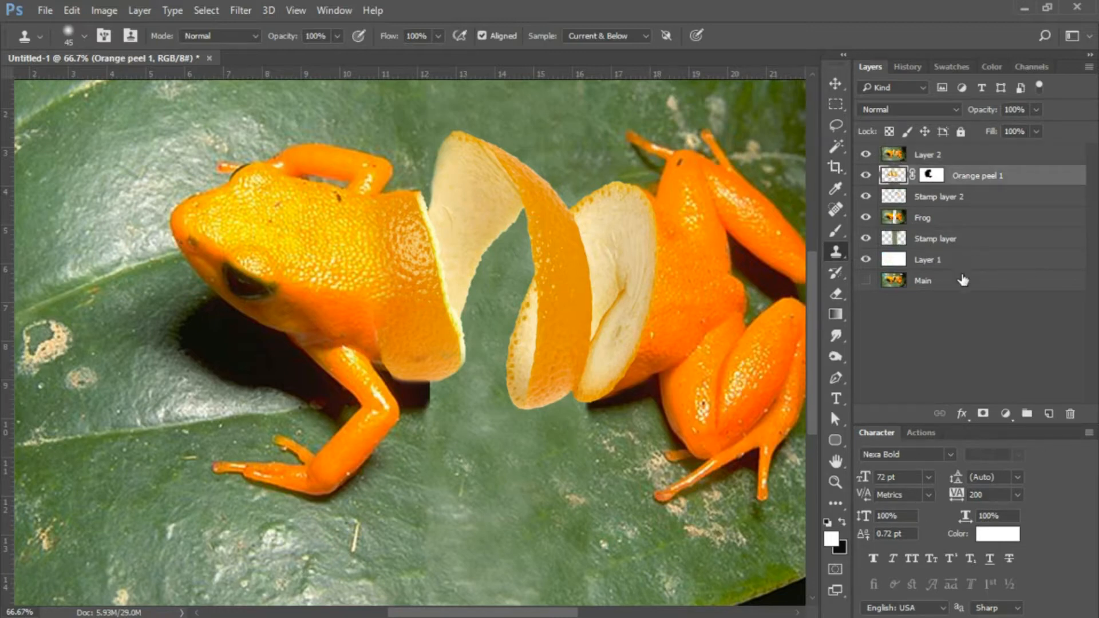
{"action": "left_click", "coordinate": [960, 285], "text": "shift"}
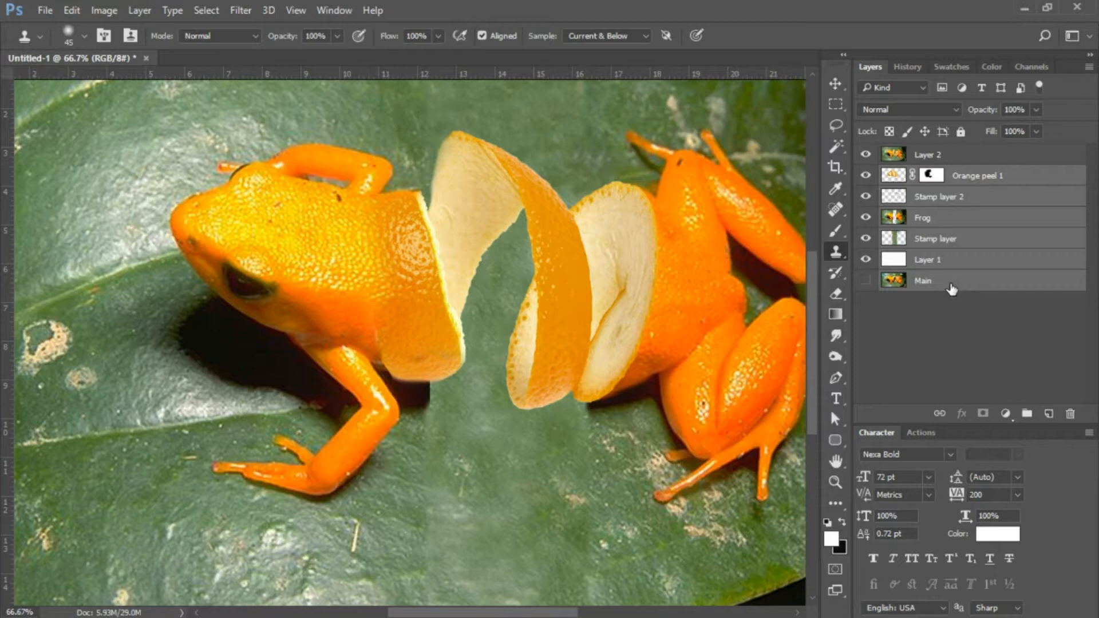
{"action": "key", "text": "ctrl+g"}
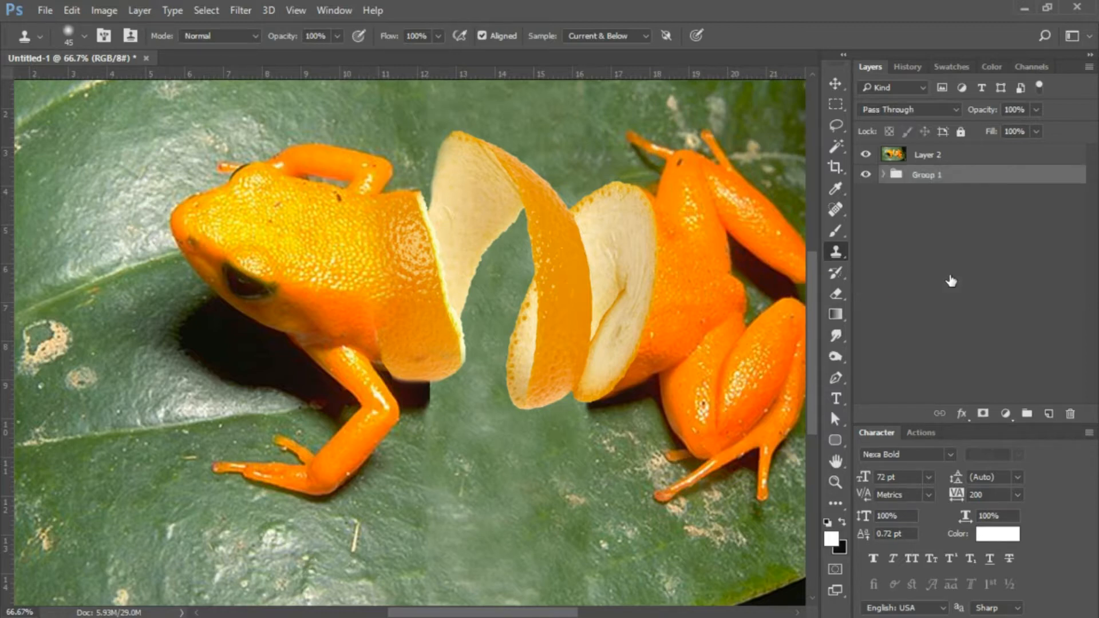
- Rename the merged layer above Group 1 as Frog
{"action": "left_click", "coordinate": [901, 157]}
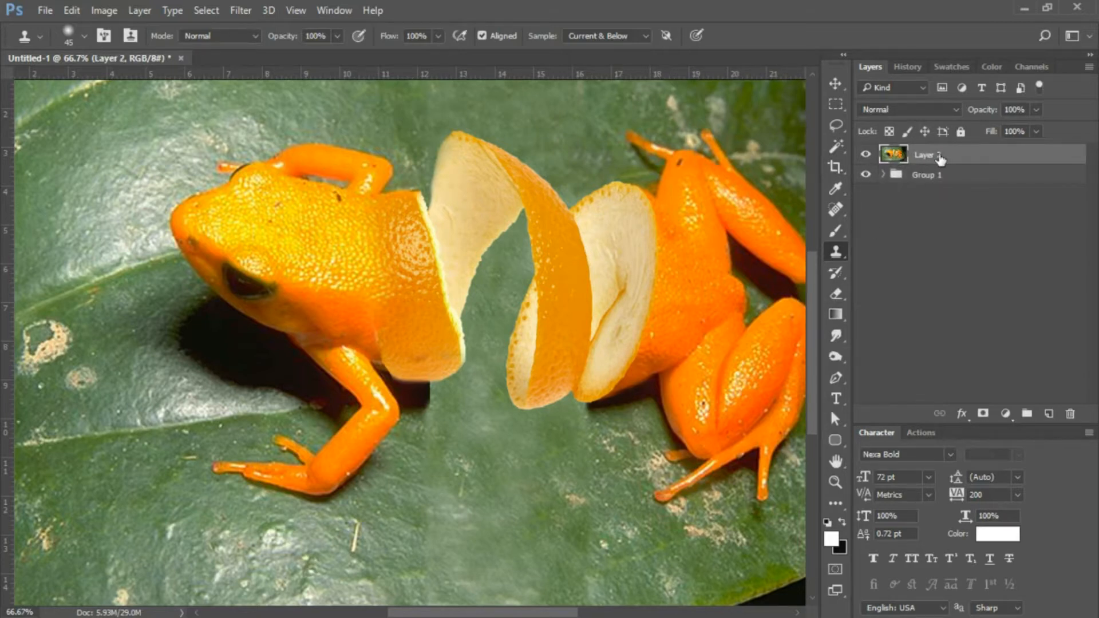
{"action": "double_click", "coordinate": [935, 157]}
{"action": "type", "text": "Frog"}
{"action": "key", "text": "Return"}
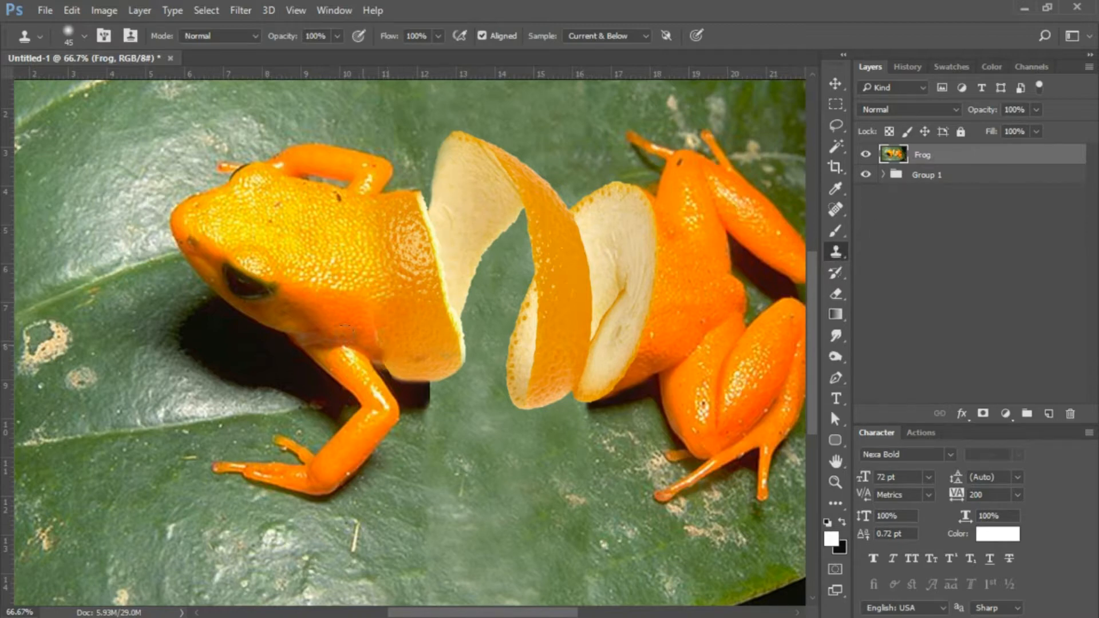
- Clone orange belly skin across the seam between the frog's belly and the peel with the 45 px Clone Stamp
{"action": "mouse_move", "coordinate": [383, 355]}
{"action": "left_mouse_down"}
{"action": "mouse_move", "coordinate": [378, 368]}
{"action": "mouse_move", "coordinate": [381, 346]}
{"action": "mouse_move", "coordinate": [393, 354]}
{"action": "left_mouse_up"}
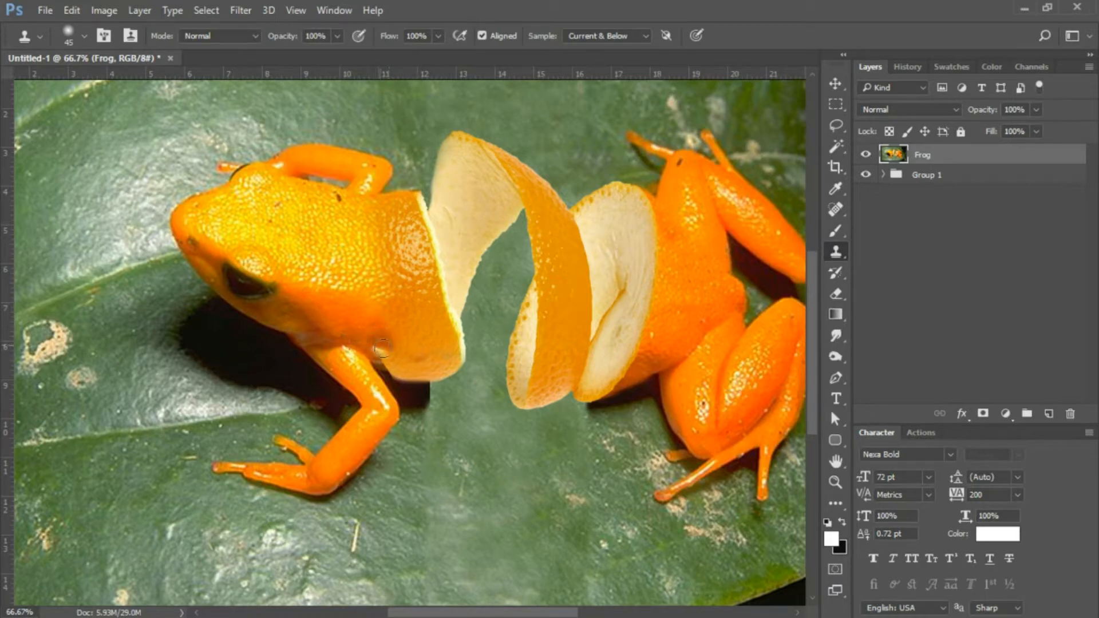
{"action": "left_click", "coordinate": [346, 317]}
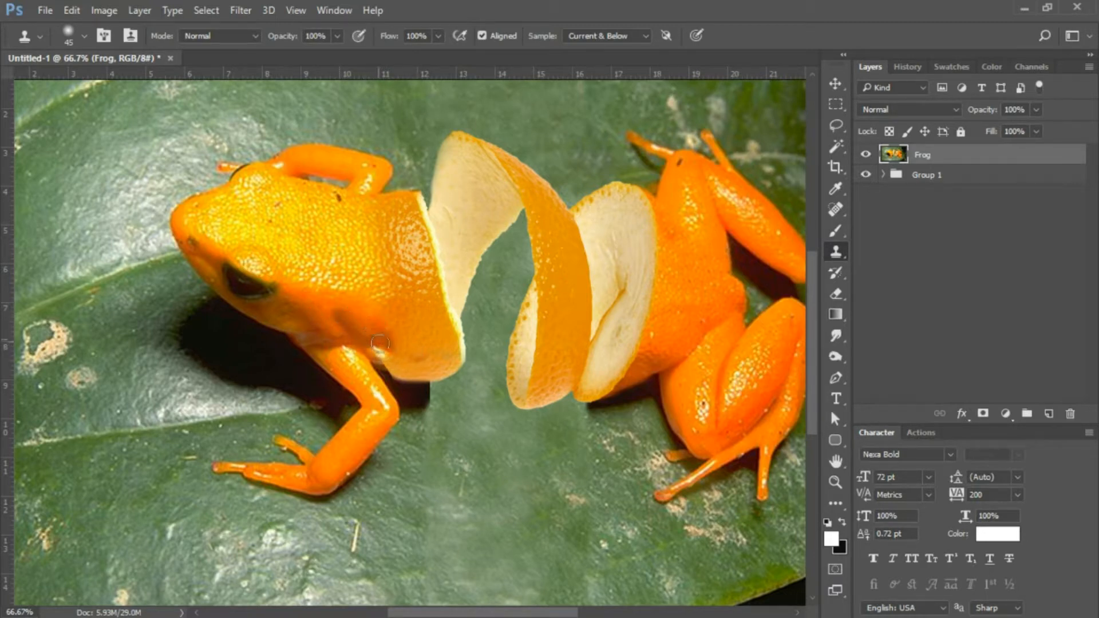
{"action": "left_click_drag", "start_coordinate": [348, 321], "coordinate": [379, 338]}
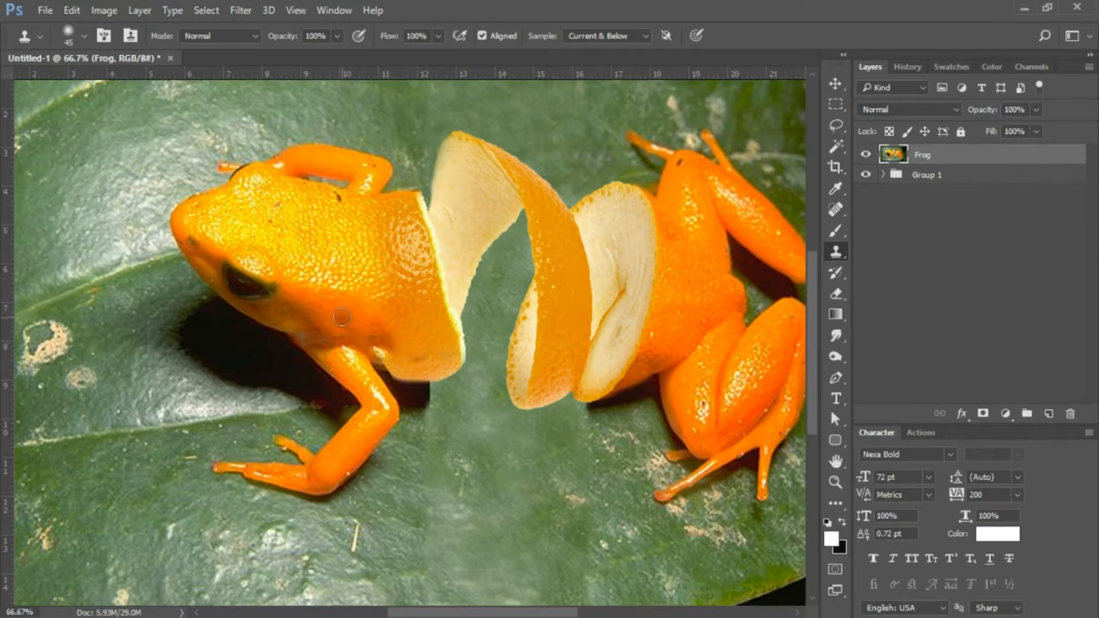
- Clone smooth orange skin over the white highlight and dark blemishes where the belly meets the peel above the front leg
{"action": "left_click", "coordinate": [835, 482]}
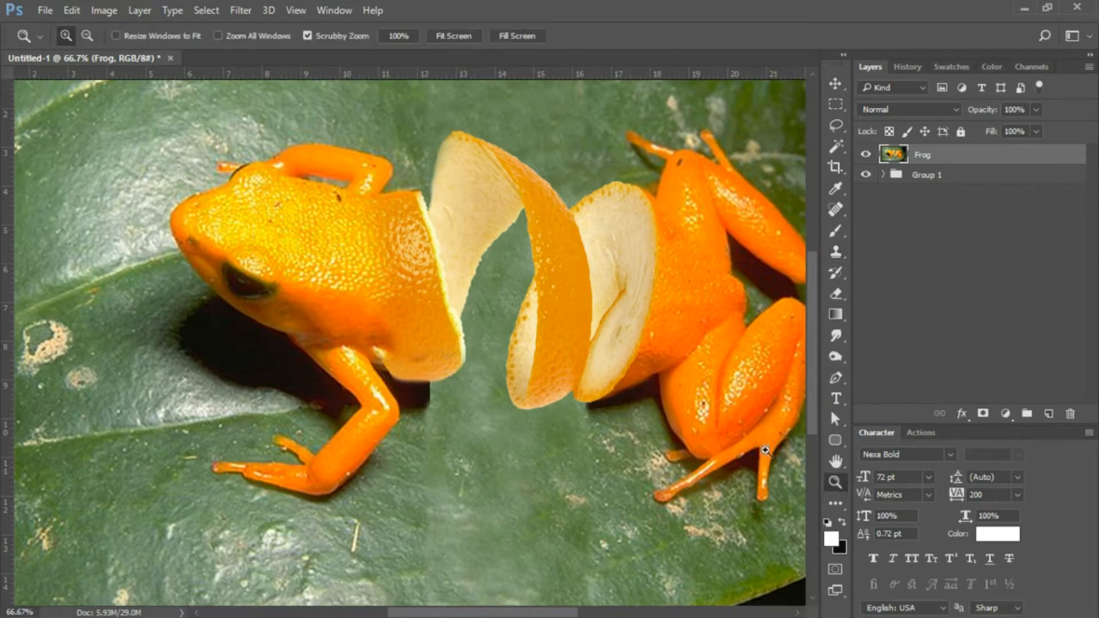
{"action": "left_click_drag", "start_coordinate": [412, 339], "coordinate": [498, 319]}
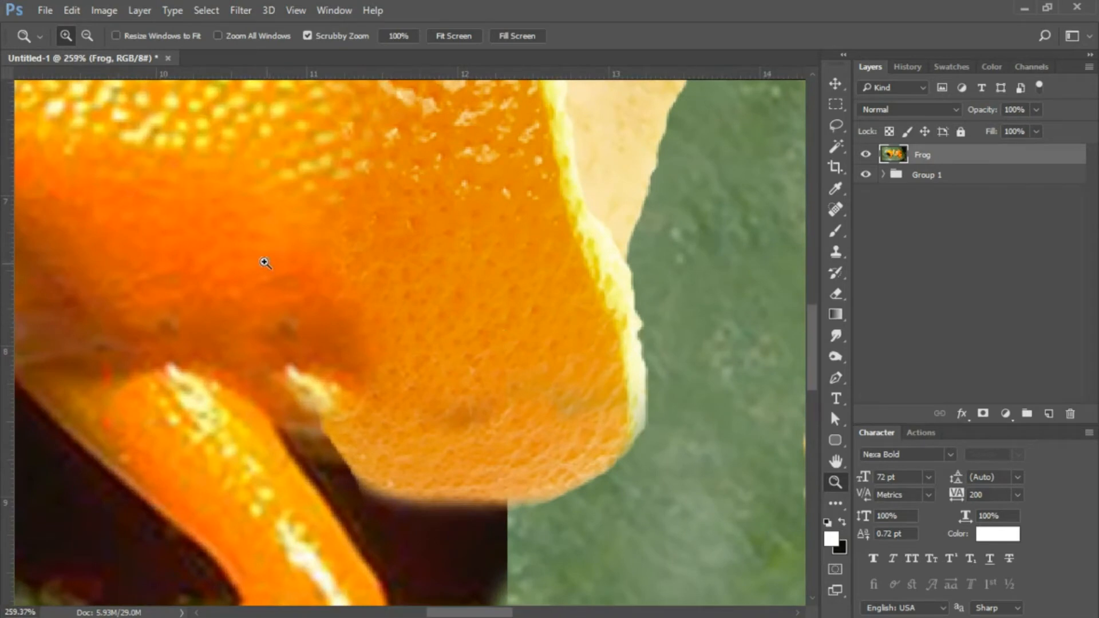
{"action": "left_click_drag", "start_coordinate": [356, 362], "coordinate": [445, 295]}
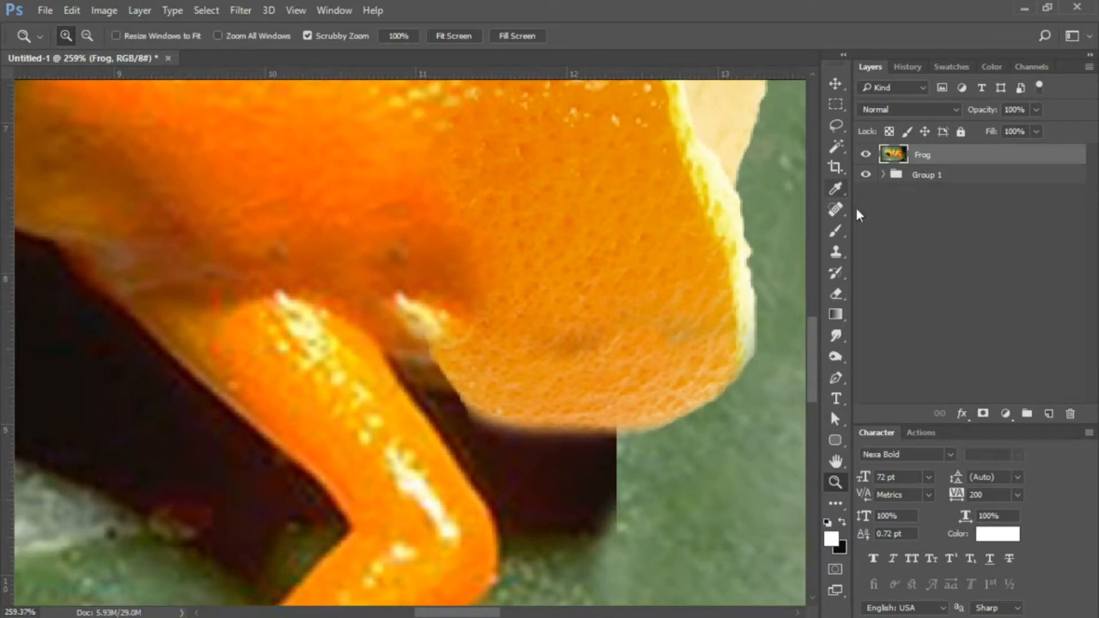
{"action": "left_click", "coordinate": [836, 252]}
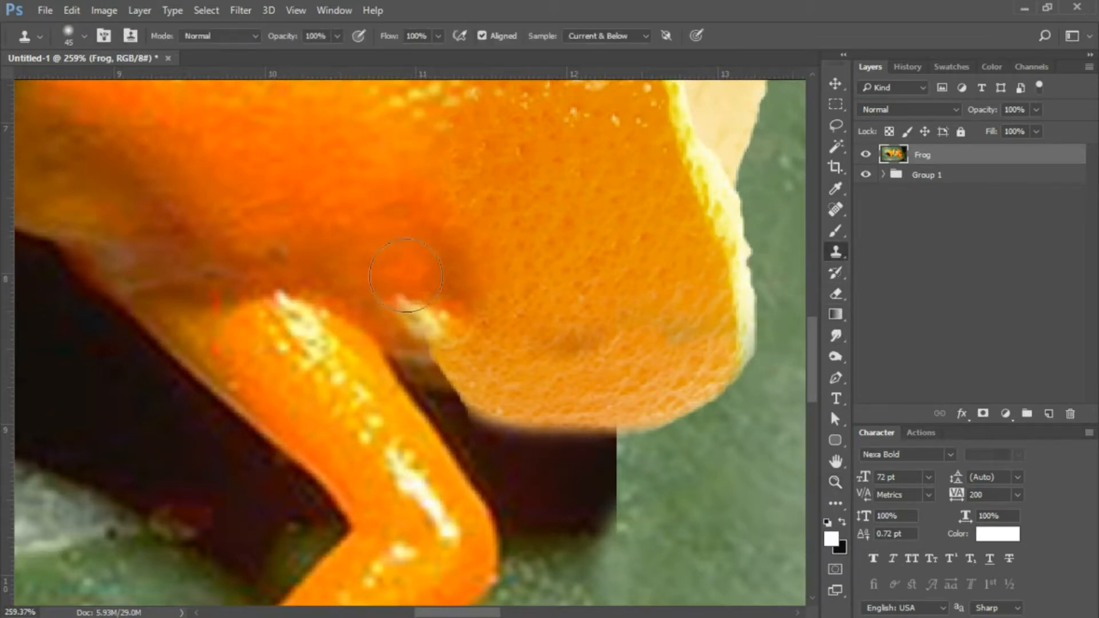
{"action": "left_click_drag", "start_coordinate": [410, 282], "coordinate": [459, 328]}
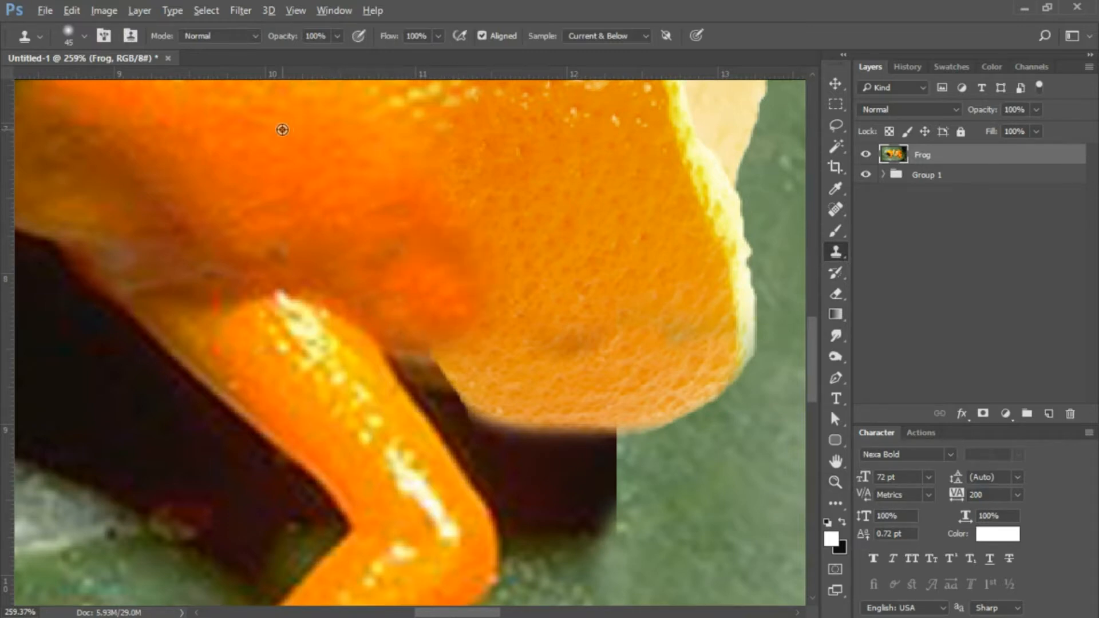
{"action": "mouse_move", "coordinate": [349, 167]}
{"action": "left_mouse_down"}
{"action": "mouse_move", "coordinate": [449, 225]}
{"action": "mouse_move", "coordinate": [502, 210]}
{"action": "mouse_move", "coordinate": [474, 170]}
{"action": "mouse_move", "coordinate": [437, 145]}
{"action": "mouse_move", "coordinate": [457, 203]}
{"action": "left_mouse_up"}
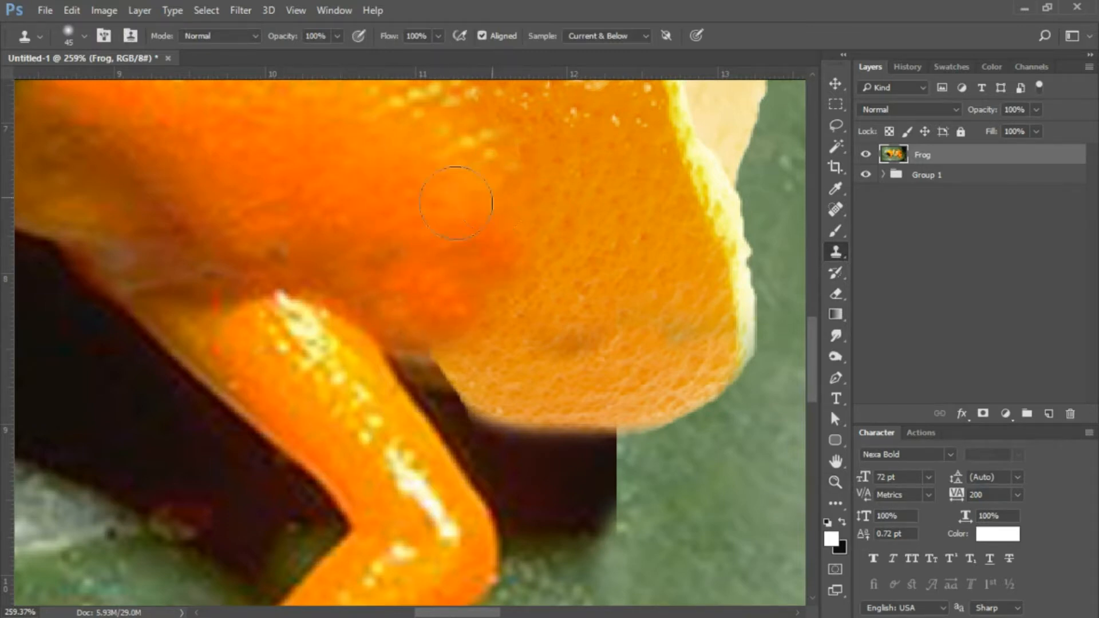
- Extend the orange belly skin behind the front leg and along the peel's lower edge, undoing the final stray clone dab
{"action": "left_click", "coordinate": [280, 174], "text": "alt"}
{"action": "mouse_move", "coordinate": [435, 372]}
{"action": "left_mouse_down"}
{"action": "mouse_move", "coordinate": [452, 361]}
{"action": "mouse_move", "coordinate": [414, 332]}
{"action": "mouse_move", "coordinate": [432, 346]}
{"action": "left_mouse_up"}
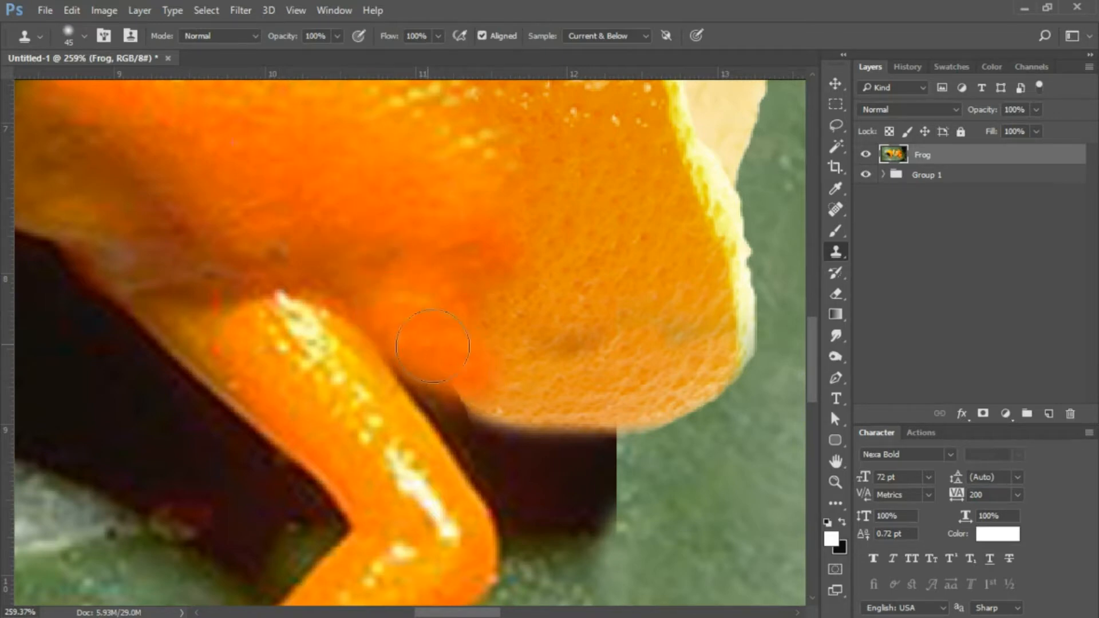
{"action": "mouse_move", "coordinate": [498, 378]}
{"action": "left_mouse_down"}
{"action": "mouse_move", "coordinate": [566, 372]}
{"action": "mouse_move", "coordinate": [459, 376]}
{"action": "mouse_move", "coordinate": [492, 392]}
{"action": "left_mouse_up"}
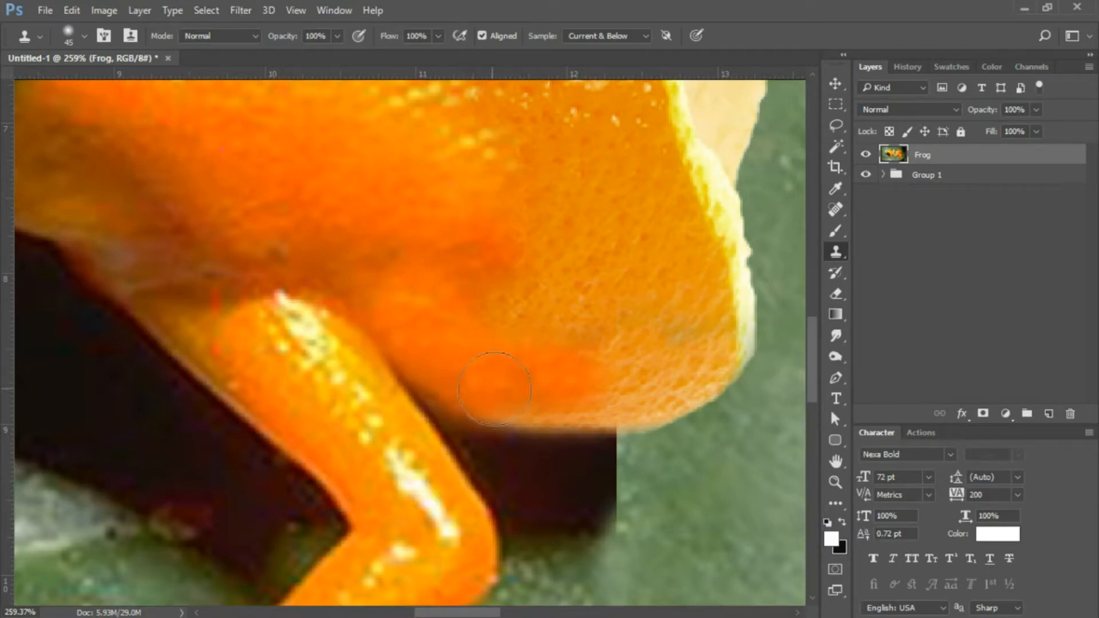
{"action": "left_click", "coordinate": [495, 265]}
{"action": "key", "text": "ctrl+z"}
- Raise the Clone Stamp hardness to 52% and clone belly skin farther over the peel's lower part
{"action": "left_click", "coordinate": [84, 34]}
{"action": "left_click_drag", "start_coordinate": [91, 125], "coordinate": [126, 126]}
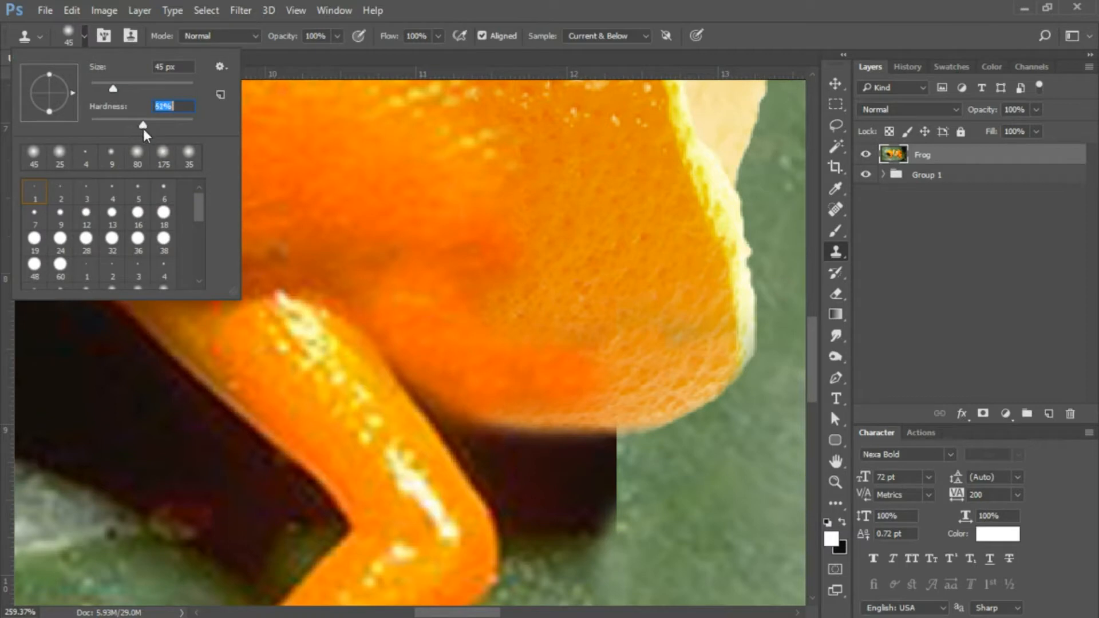
{"action": "left_click_drag", "start_coordinate": [143, 129], "coordinate": [144, 128]}
{"action": "left_click", "coordinate": [404, 239], "text": "alt"}
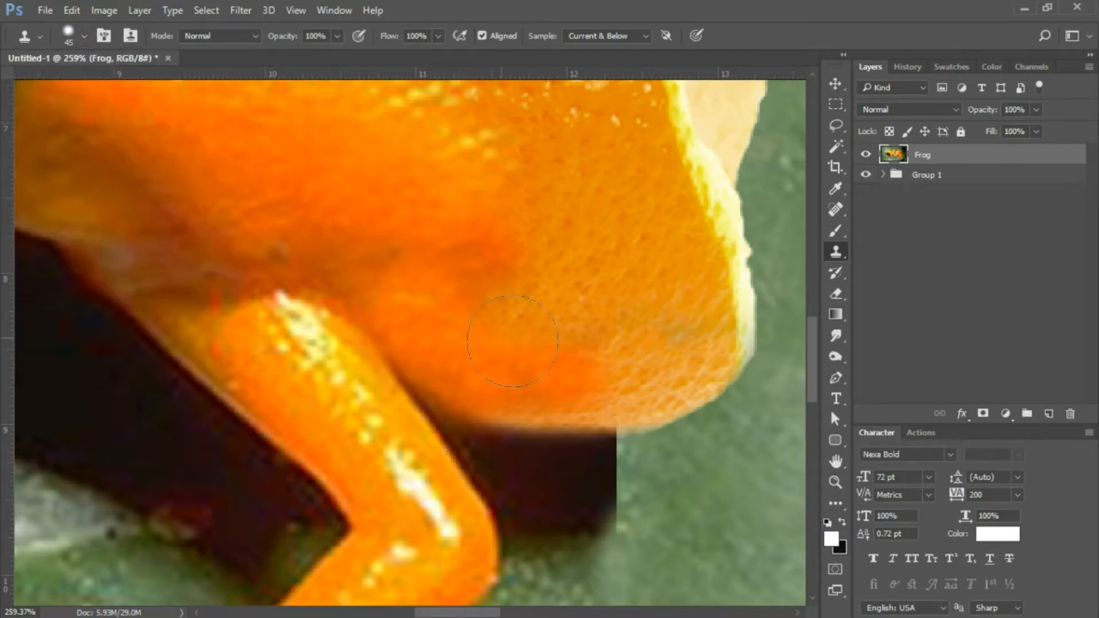
{"action": "mouse_move", "coordinate": [519, 344]}
{"action": "left_mouse_down"}
{"action": "mouse_move", "coordinate": [581, 370]}
{"action": "mouse_move", "coordinate": [527, 371]}
{"action": "mouse_move", "coordinate": [641, 377]}
{"action": "mouse_move", "coordinate": [532, 322]}
{"action": "mouse_move", "coordinate": [502, 280]}
{"action": "mouse_move", "coordinate": [425, 250]}
{"action": "left_mouse_up"}
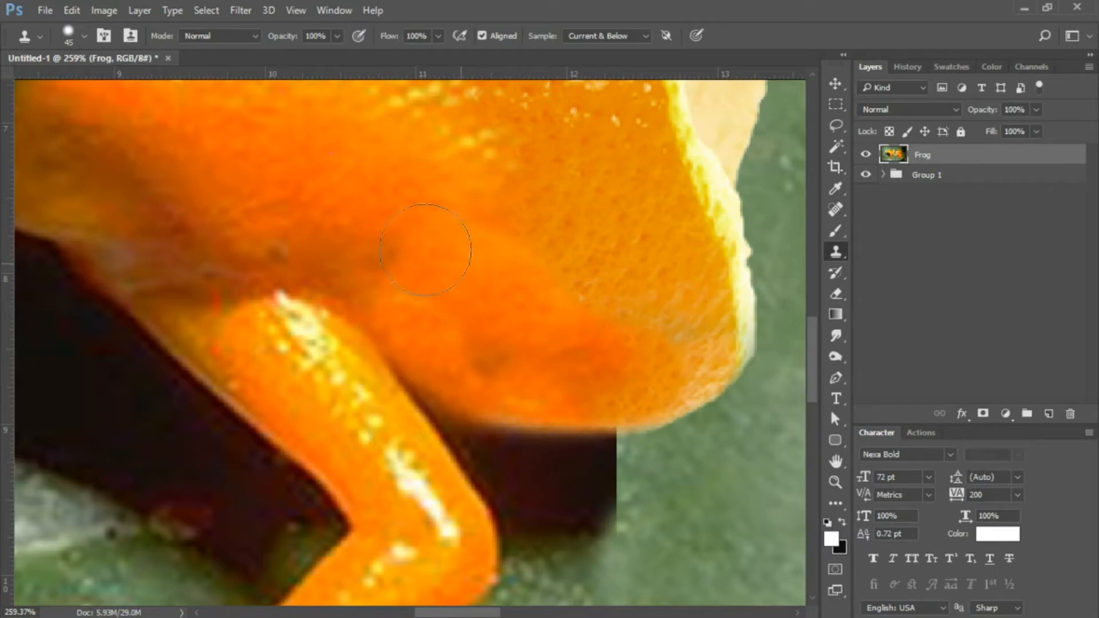
{"action": "left_click", "coordinate": [603, 442]}
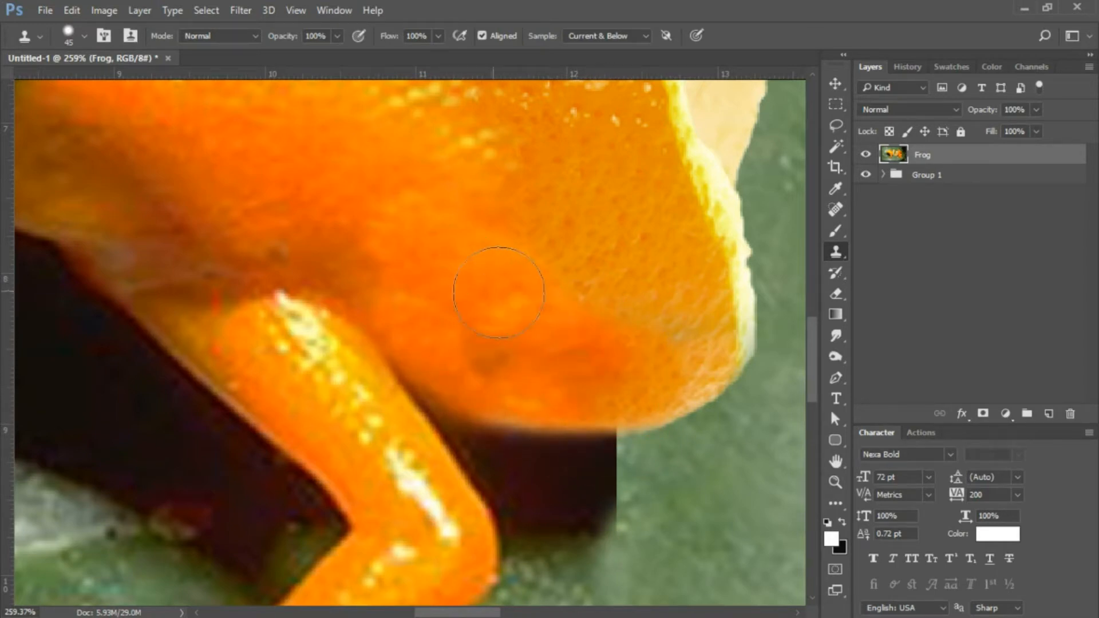
{"action": "scroll", "coordinate": [510, 304], "scroll_direction": "down", "scroll_amount": 3}
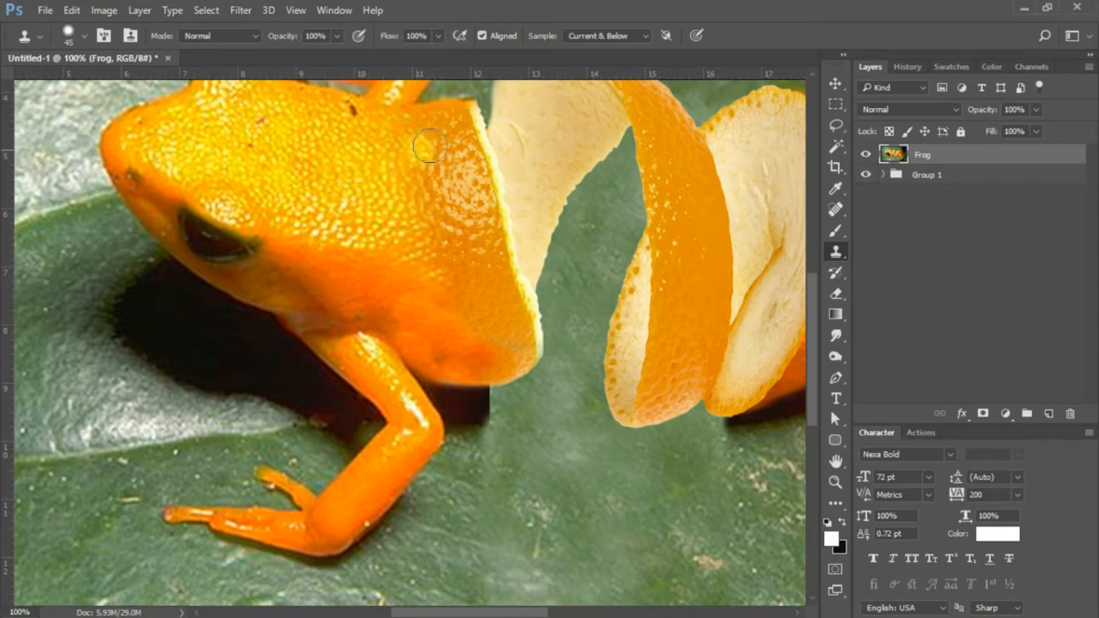
{"action": "left_click", "coordinate": [419, 127]}
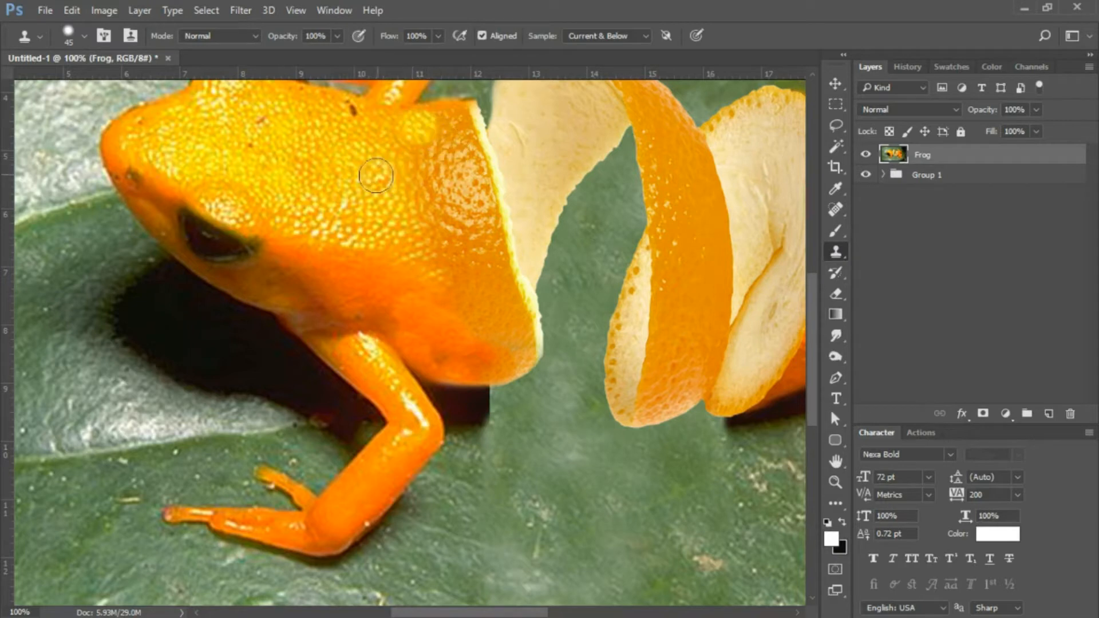
{"action": "left_click", "coordinate": [84, 35]}
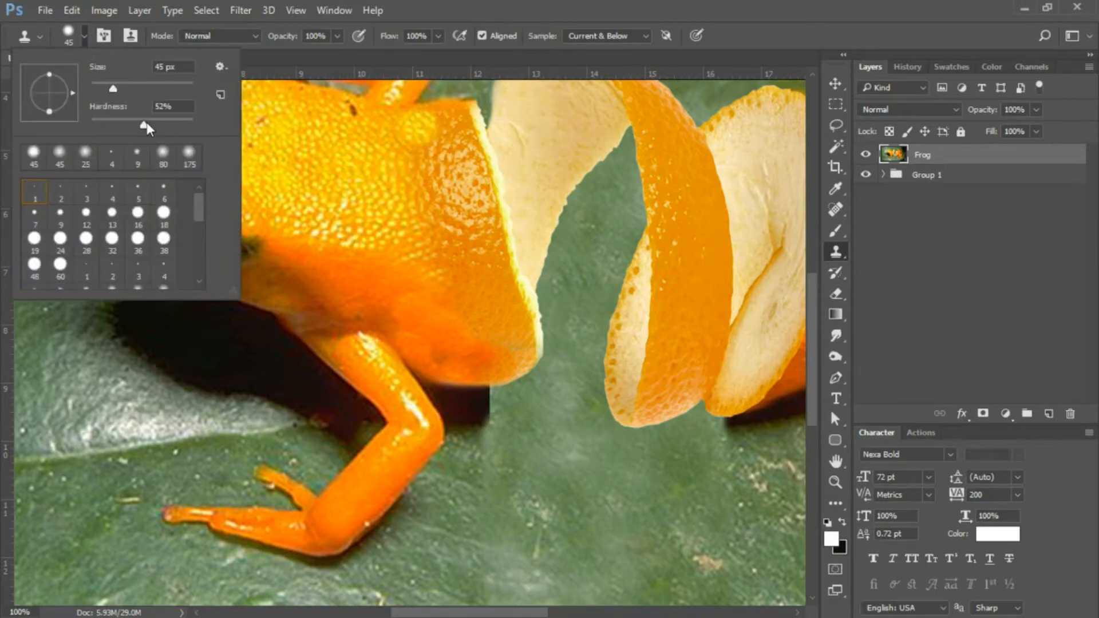
{"action": "left_click", "coordinate": [623, 2]}
{"action": "key", "text": "ctrl+z"}
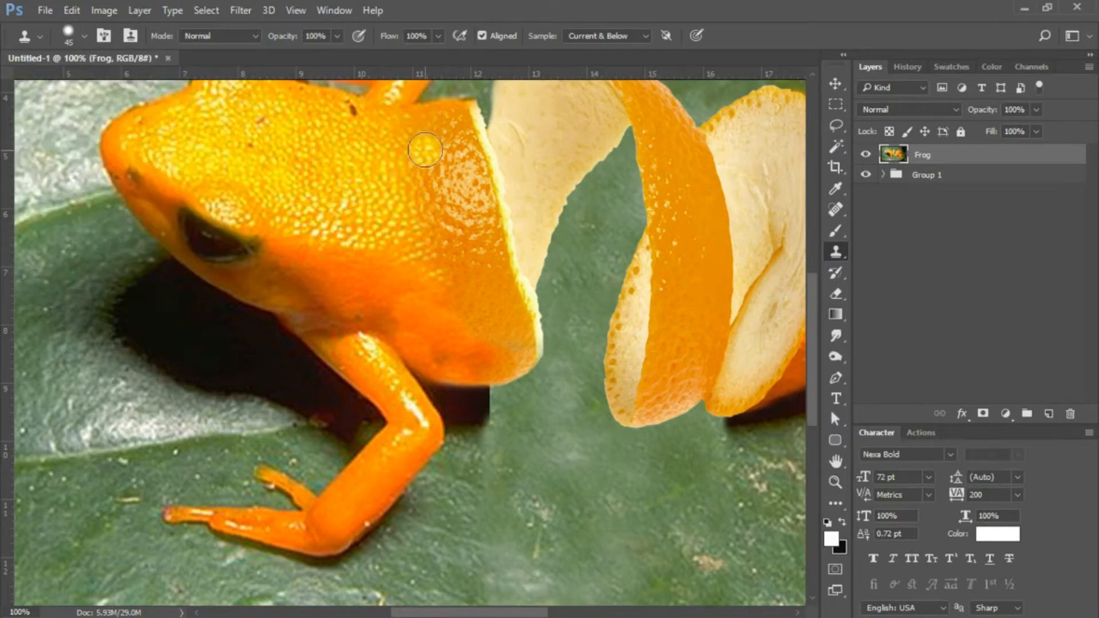
- Clone the bumpy yellow back skin over the glossy upper peel at 45 px and 0% hardness, undoing the stroke that leaves a dark blotch
{"action": "left_click", "coordinate": [75, 34]}
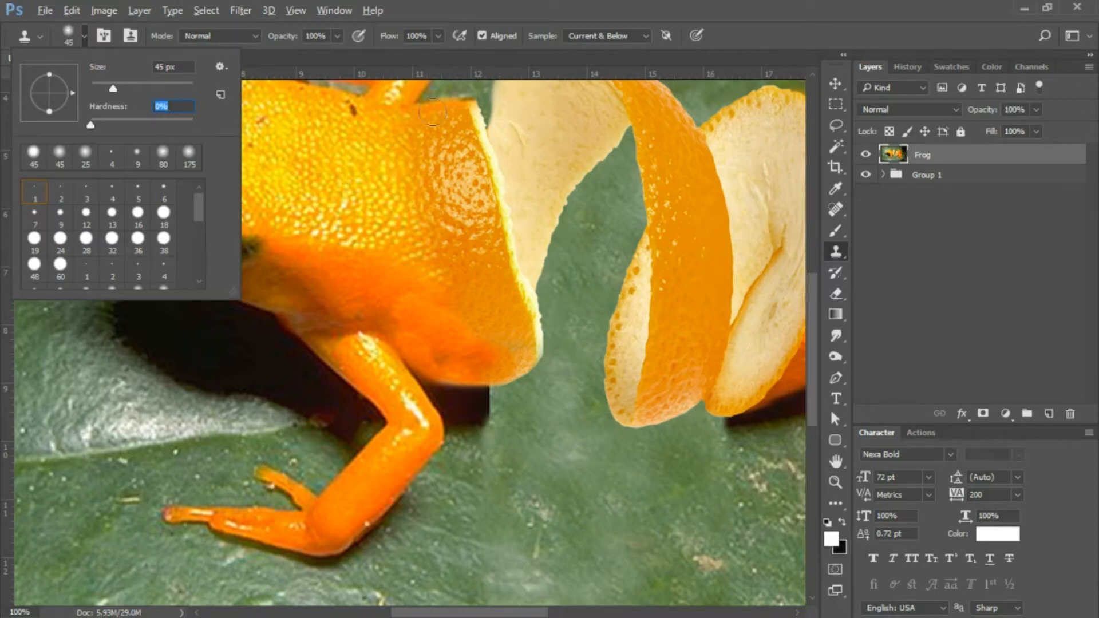
{"action": "key", "text": "Return"}
{"action": "left_click", "coordinate": [340, 172], "text": "alt"}
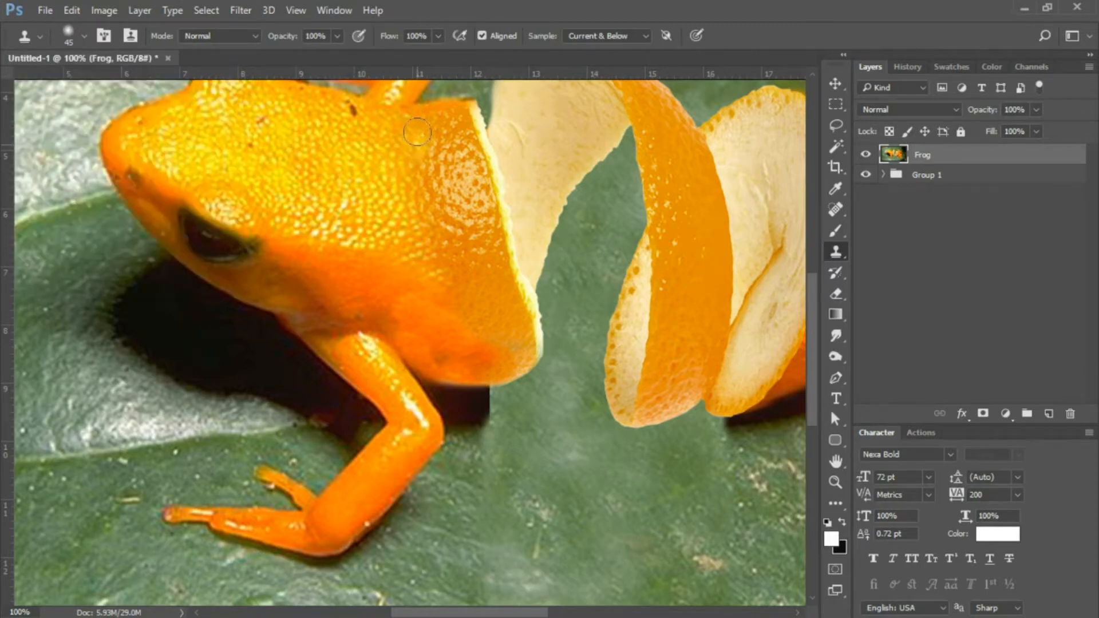
{"action": "mouse_move", "coordinate": [383, 128]}
{"action": "left_mouse_down"}
{"action": "mouse_move", "coordinate": [427, 127]}
{"action": "mouse_move", "coordinate": [437, 152]}
{"action": "mouse_move", "coordinate": [345, 171]}
{"action": "mouse_move", "coordinate": [410, 156]}
{"action": "mouse_move", "coordinate": [440, 197]}
{"action": "mouse_move", "coordinate": [447, 130]}
{"action": "mouse_move", "coordinate": [438, 126]}
{"action": "mouse_move", "coordinate": [457, 144]}
{"action": "mouse_move", "coordinate": [461, 173]}
{"action": "mouse_move", "coordinate": [438, 203]}
{"action": "mouse_move", "coordinate": [406, 184]}
{"action": "mouse_move", "coordinate": [424, 251]}
{"action": "mouse_move", "coordinate": [453, 250]}
{"action": "left_mouse_up"}
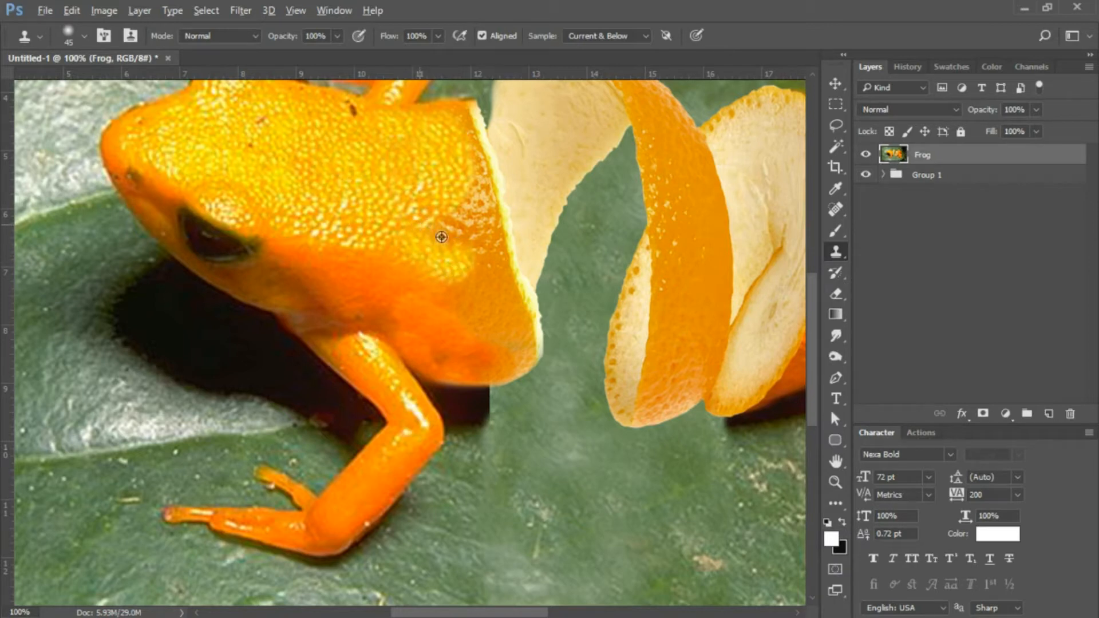
{"action": "mouse_move", "coordinate": [393, 208]}
{"action": "left_mouse_down"}
{"action": "mouse_move", "coordinate": [453, 240]}
{"action": "mouse_move", "coordinate": [455, 204]}
{"action": "mouse_move", "coordinate": [464, 239]}
{"action": "mouse_move", "coordinate": [444, 151]}
{"action": "mouse_move", "coordinate": [303, 157]}
{"action": "mouse_move", "coordinate": [414, 187]}
{"action": "mouse_move", "coordinate": [478, 262]}
{"action": "mouse_move", "coordinate": [449, 145]}
{"action": "left_mouse_up"}
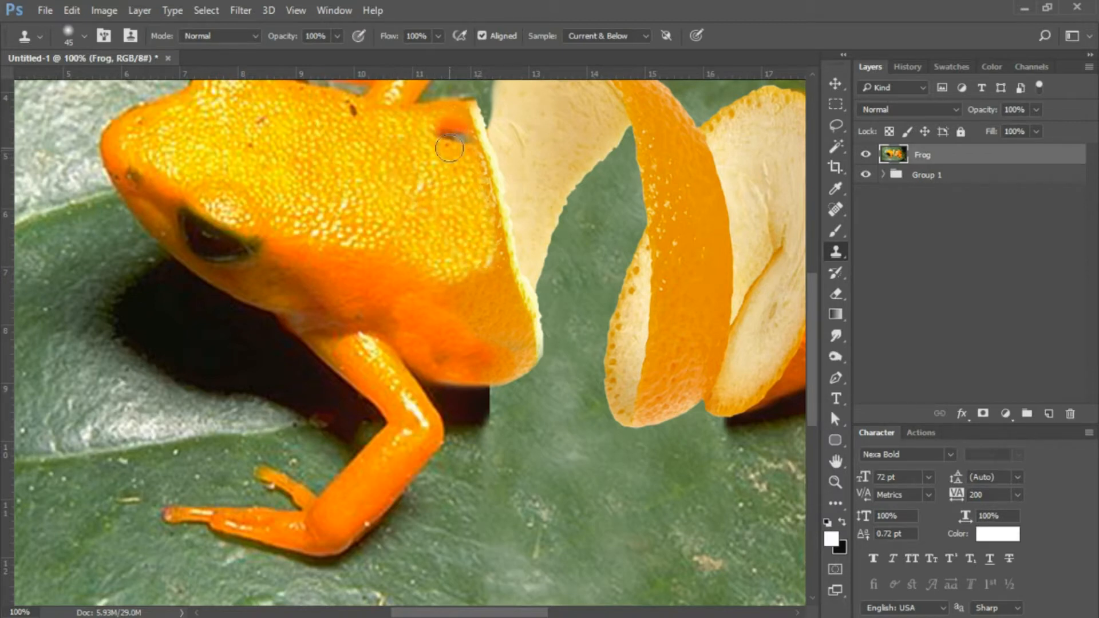
{"action": "key", "text": "ctrl+z"}
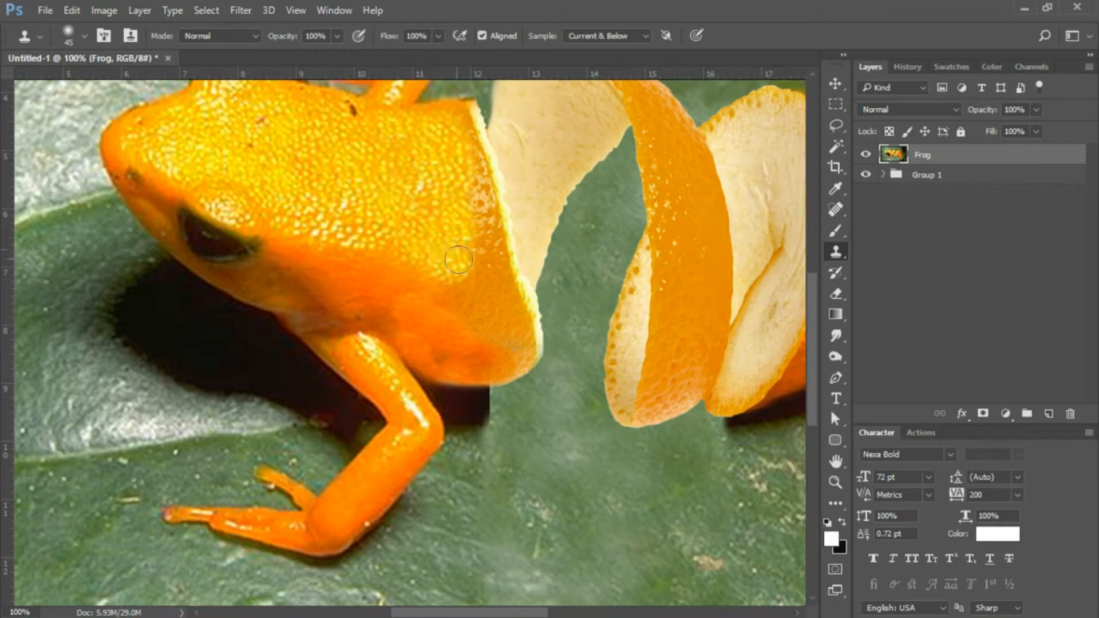
- Clone the bumpy yellow back skin over the remaining peel texture along the cut edge of the frog's front half
{"action": "mouse_move", "coordinate": [458, 260]}
{"action": "left_mouse_down"}
{"action": "mouse_move", "coordinate": [480, 264]}
{"action": "mouse_move", "coordinate": [465, 199]}
{"action": "left_mouse_up"}
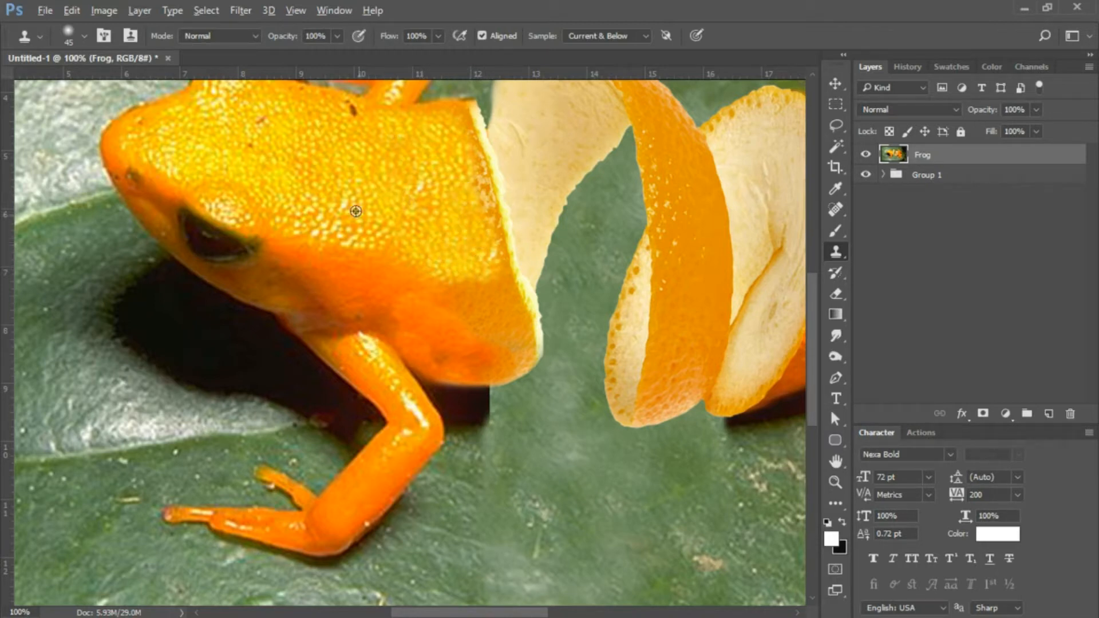
{"action": "left_click_drag", "start_coordinate": [457, 267], "coordinate": [495, 278]}
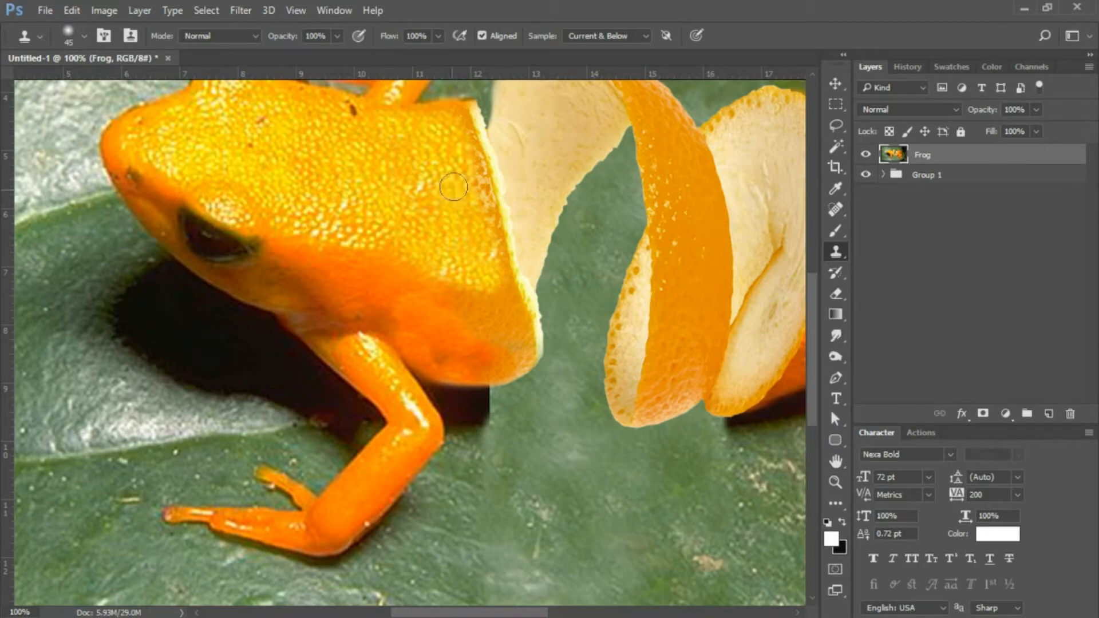
{"action": "left_click_drag", "start_coordinate": [473, 189], "coordinate": [495, 277]}
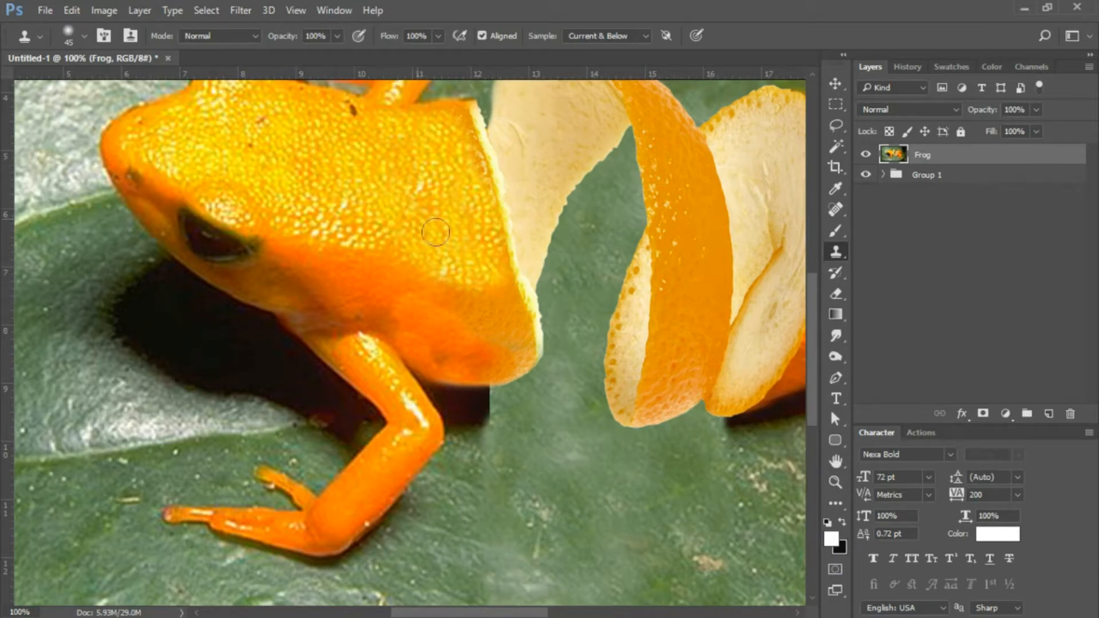
{"action": "left_click_drag", "start_coordinate": [435, 232], "coordinate": [497, 286]}
{"action": "left_click", "coordinate": [302, 208], "text": "alt"}
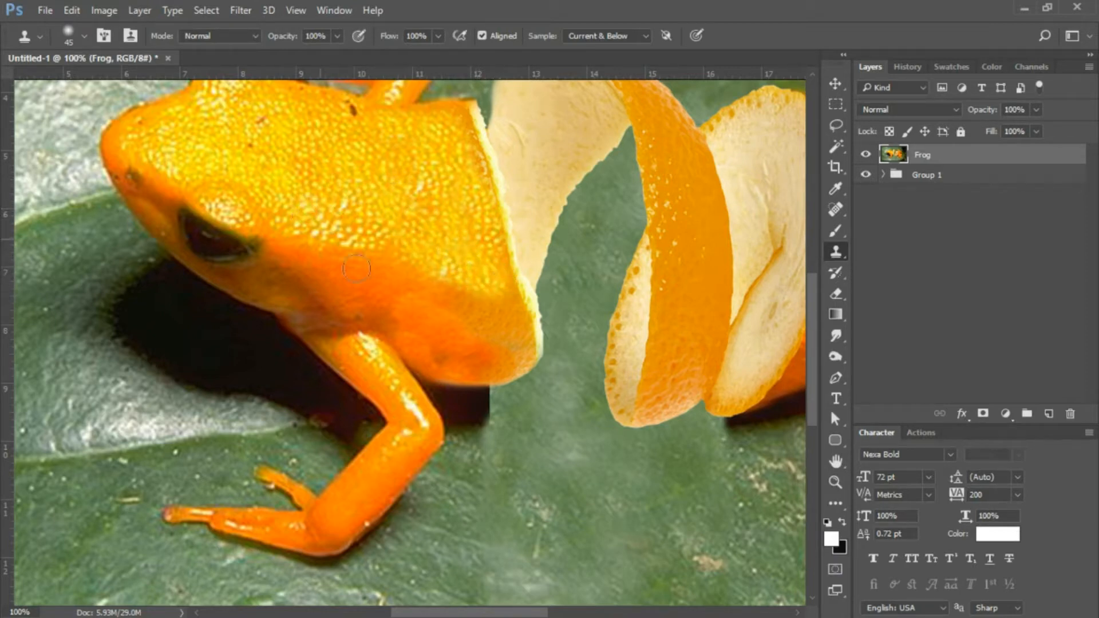
{"action": "left_click", "coordinate": [309, 211], "text": "alt"}
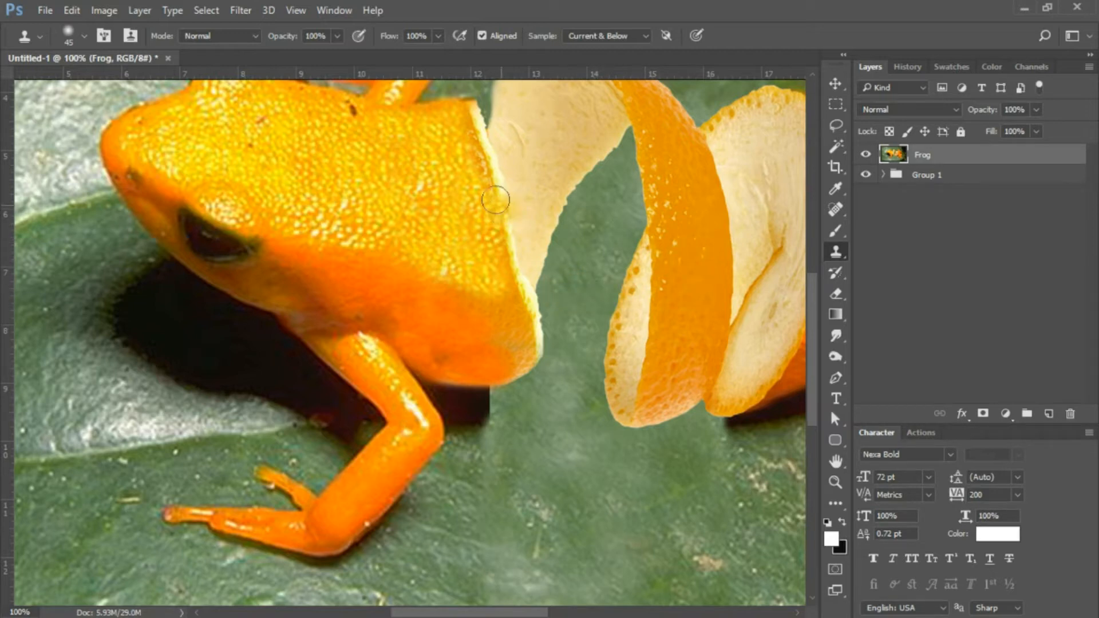
- Load the outline of the Orange peel 1 layer in Group 1 as a selection, keeping the top Frog layer active
{"action": "mouse_move", "coordinate": [696, 193]}
{"action": "left_mouse_down"}
{"action": "mouse_move", "coordinate": [614, 228]}
{"action": "mouse_move", "coordinate": [559, 319]}
{"action": "left_mouse_up"}
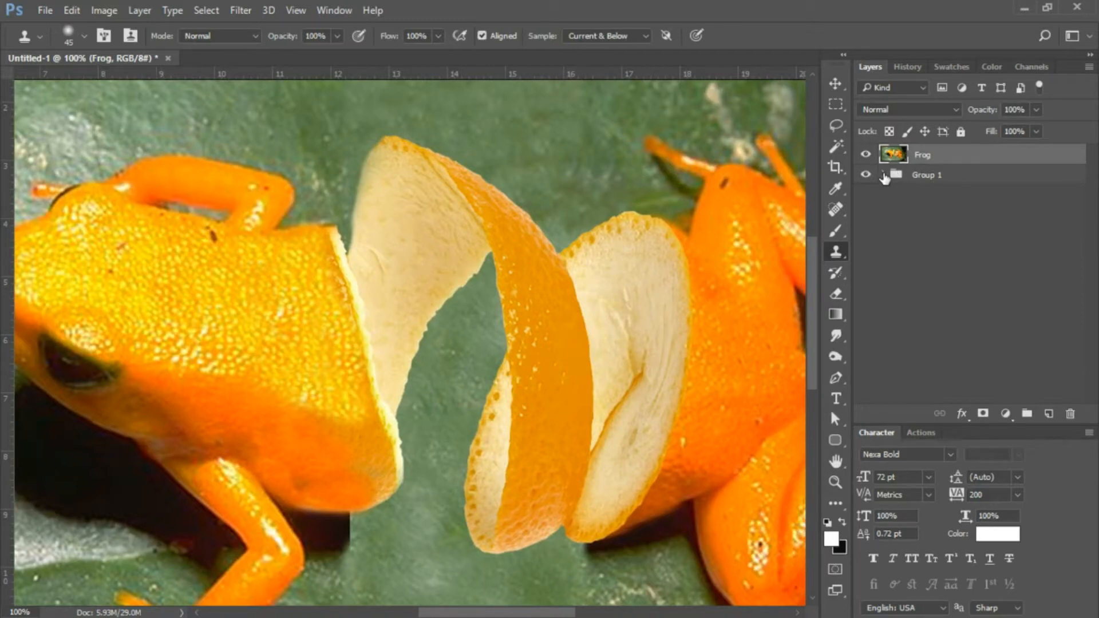
{"action": "left_click", "coordinate": [883, 174]}
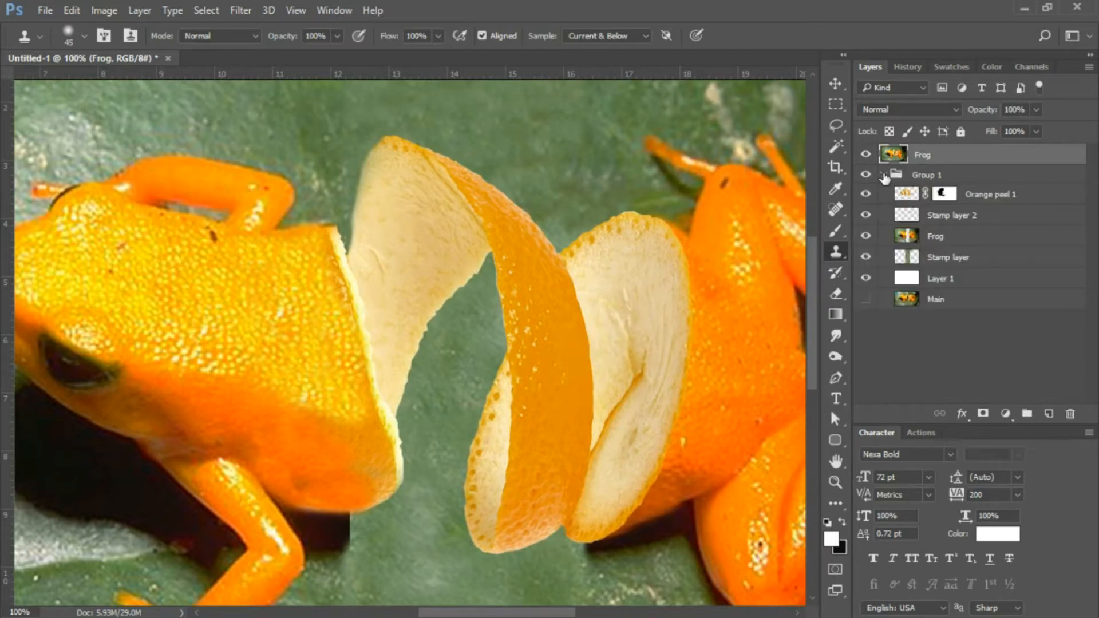
{"action": "left_click", "coordinate": [906, 194], "text": "ctrl"}
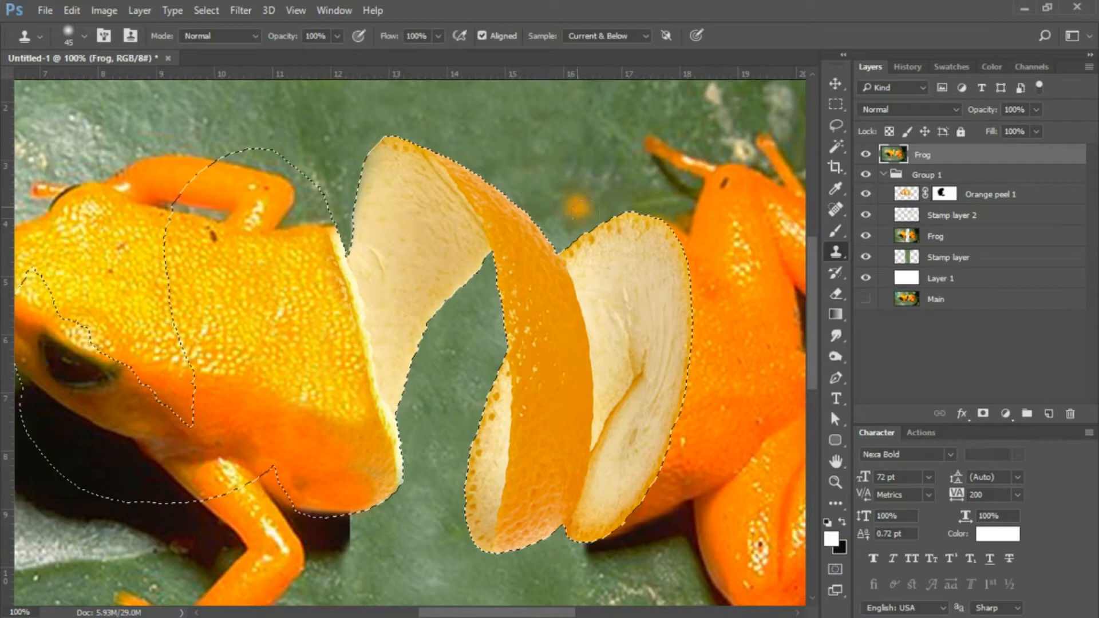
{"action": "mouse_move", "coordinate": [847, 616]}
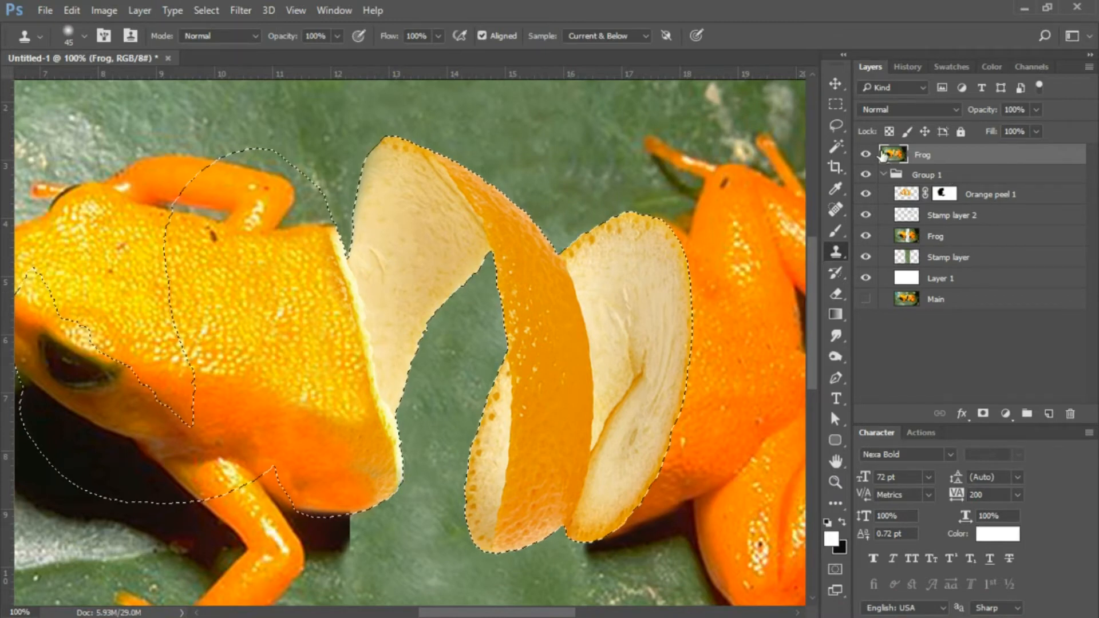
{"action": "left_click", "coordinate": [883, 175]}
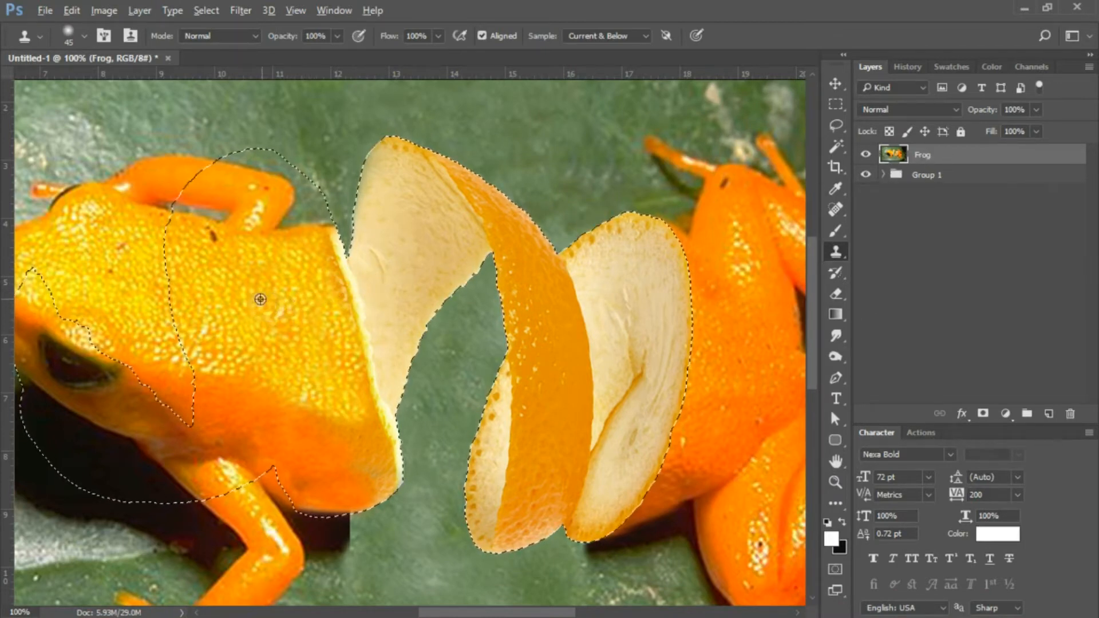
- Clone the bumpy yellow back skin over the upper part of the peel's outer strip within the selection, and deselect
{"action": "mouse_move", "coordinate": [479, 181]}
{"action": "left_mouse_down"}
{"action": "mouse_move", "coordinate": [503, 227]}
{"action": "mouse_move", "coordinate": [538, 252]}
{"action": "mouse_move", "coordinate": [488, 201]}
{"action": "left_mouse_up"}
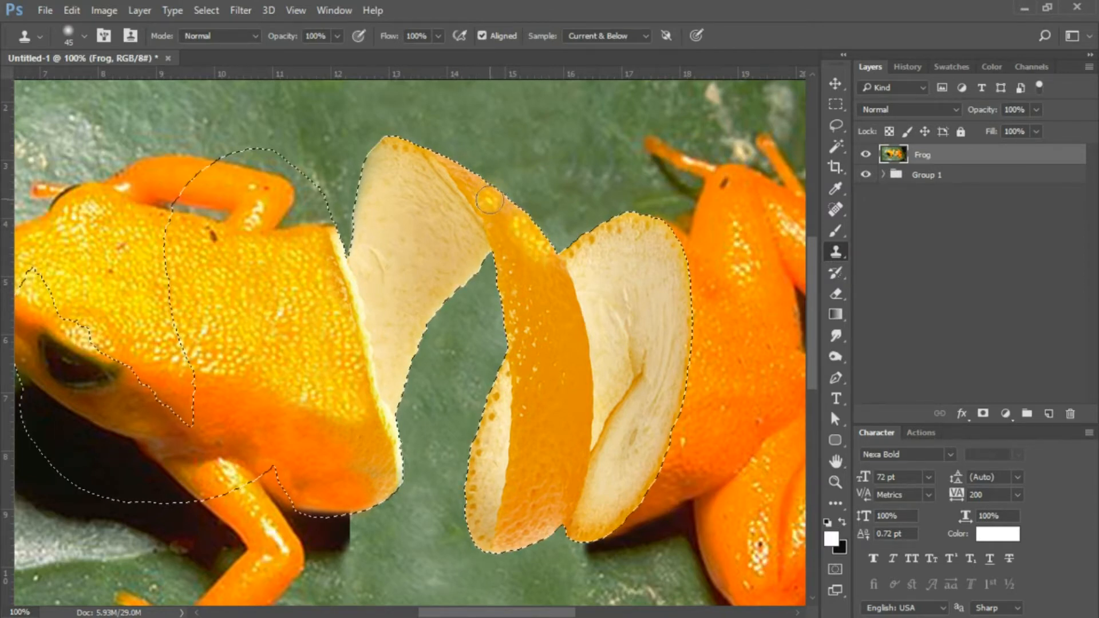
{"action": "key", "text": "bracketleft"}
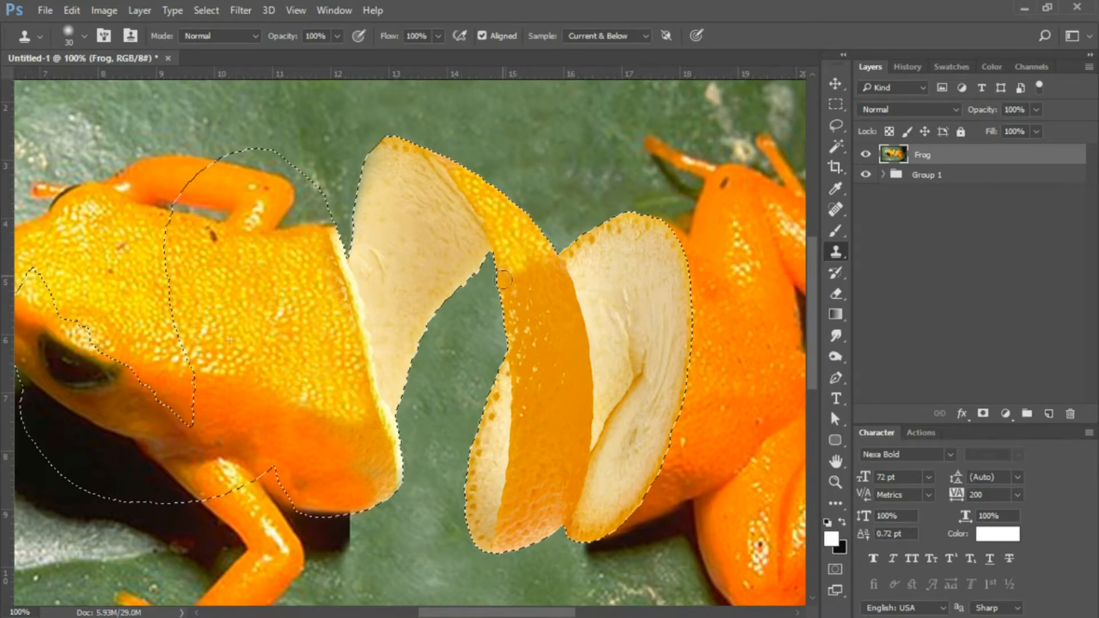
{"action": "mouse_move", "coordinate": [535, 246]}
{"action": "left_mouse_down"}
{"action": "mouse_move", "coordinate": [566, 288]}
{"action": "mouse_move", "coordinate": [536, 261]}
{"action": "left_mouse_up"}
{"action": "key", "text": "bracketright"}
{"action": "key", "text": "bracketright"}
{"action": "key", "text": "bracketright"}
{"action": "key", "text": "bracketright"}
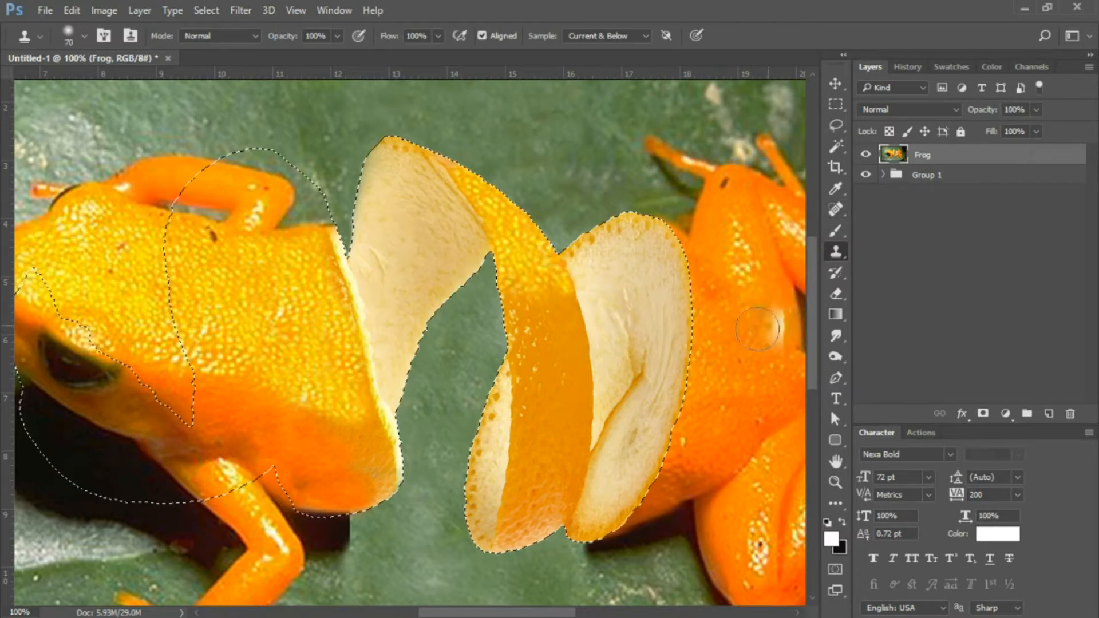
{"action": "left_click", "coordinate": [645, 321]}
{"action": "key", "text": "ctrl+d"}
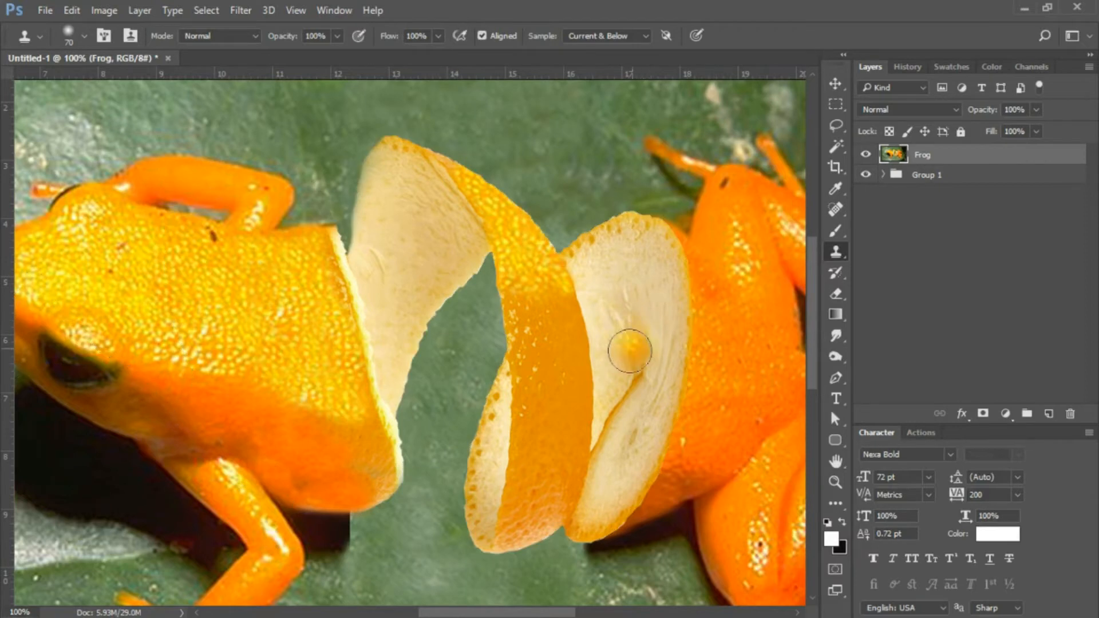
- Fit the whole image on screen and reload the Orange peel 1 layer's outline as a selection
{"action": "key", "text": "ctrl+0"}
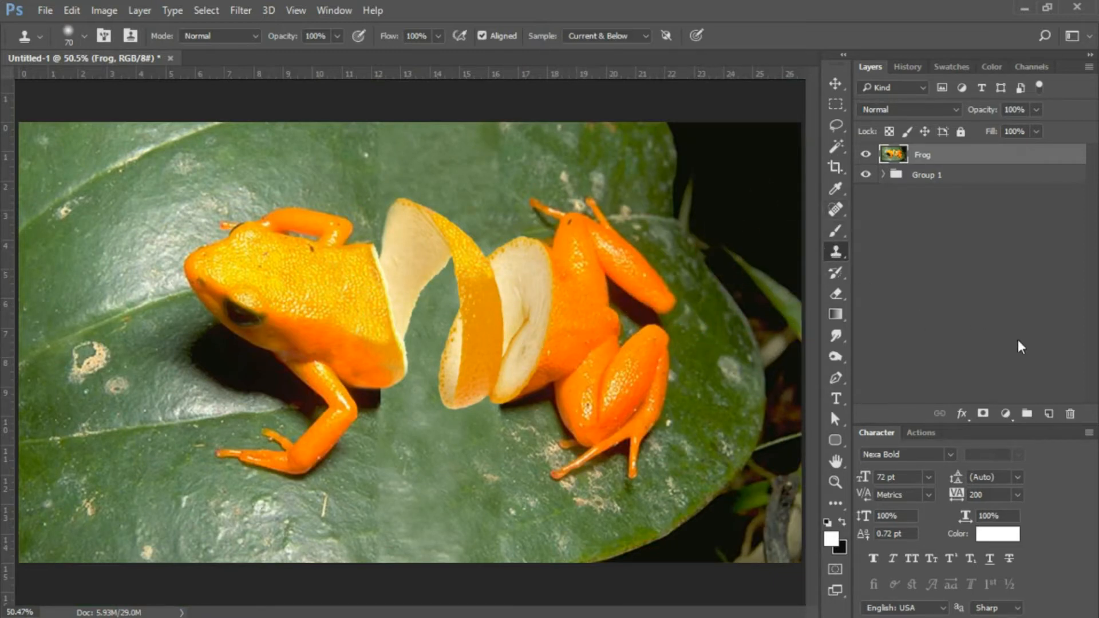
{"action": "left_click", "coordinate": [879, 176]}
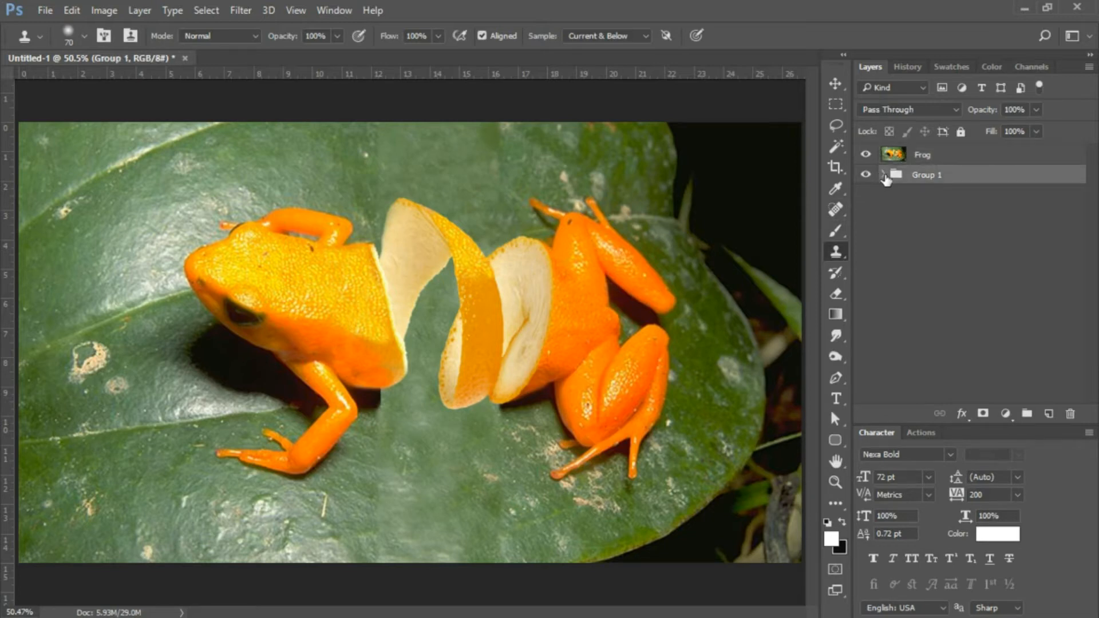
{"action": "left_click", "coordinate": [884, 174]}
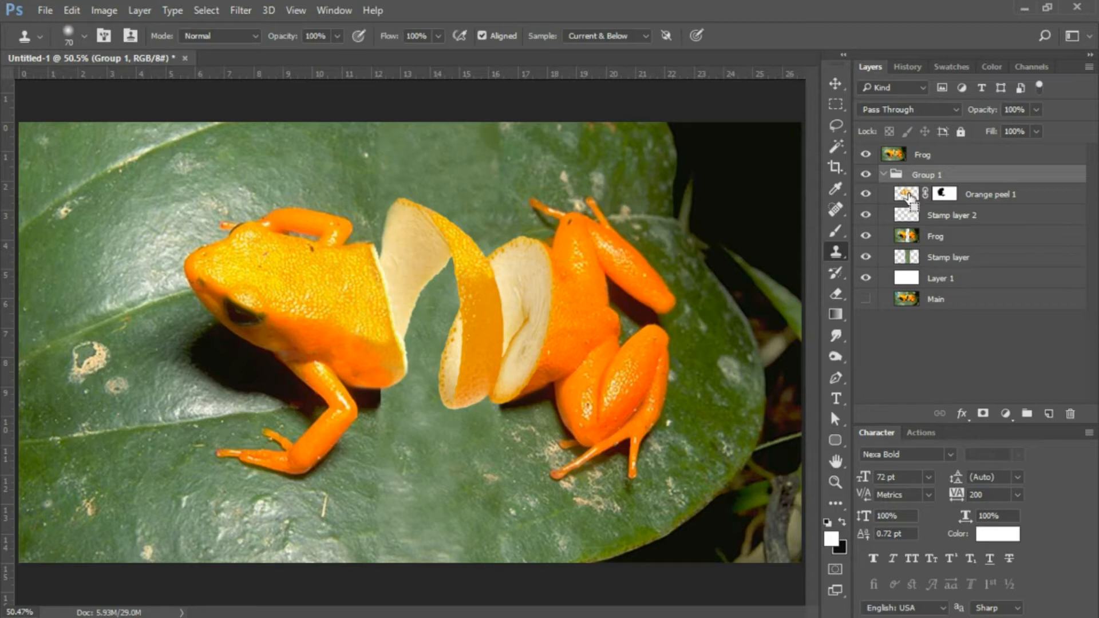
{"action": "left_click", "coordinate": [907, 194], "text": "ctrl"}
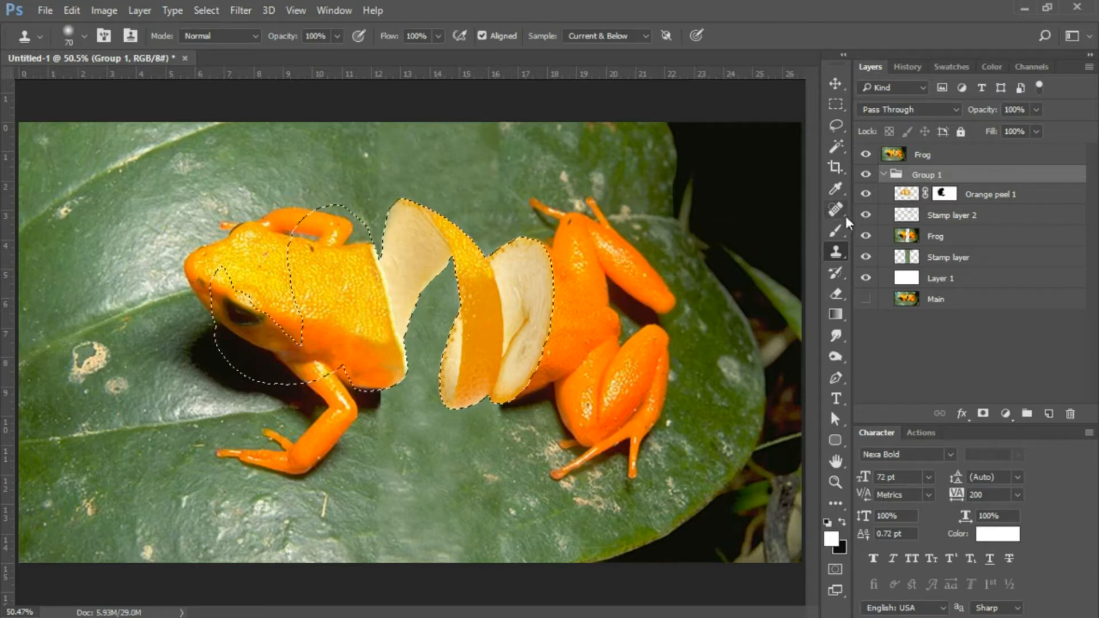
- Switch to the Brush tool and add a new empty layer above the top Frog layer
{"action": "left_click", "coordinate": [835, 232]}
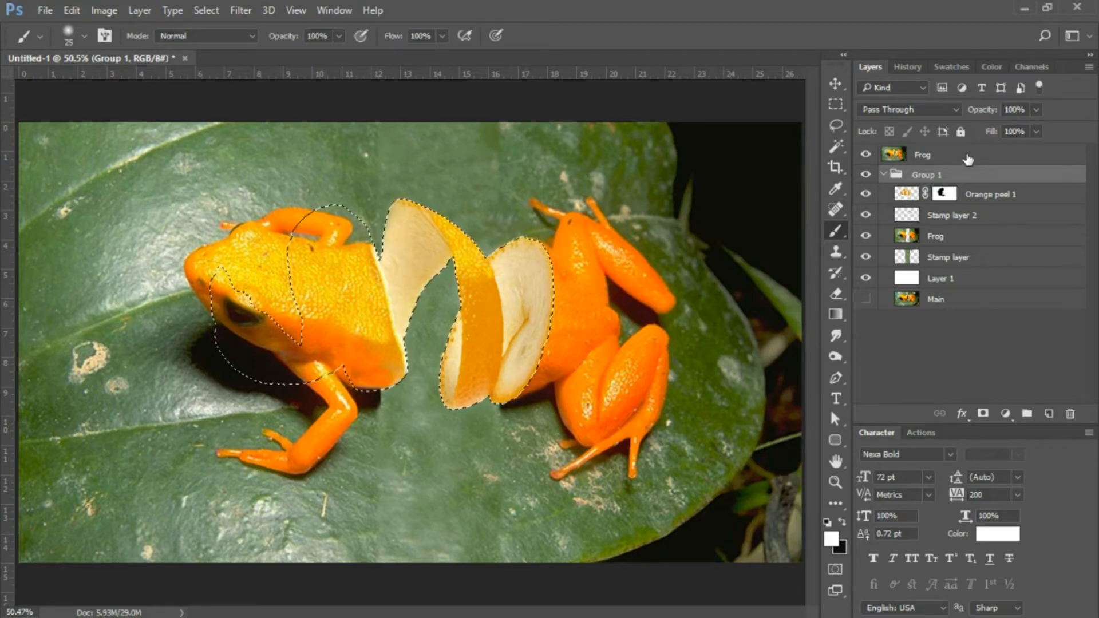
{"action": "left_click", "coordinate": [945, 155]}
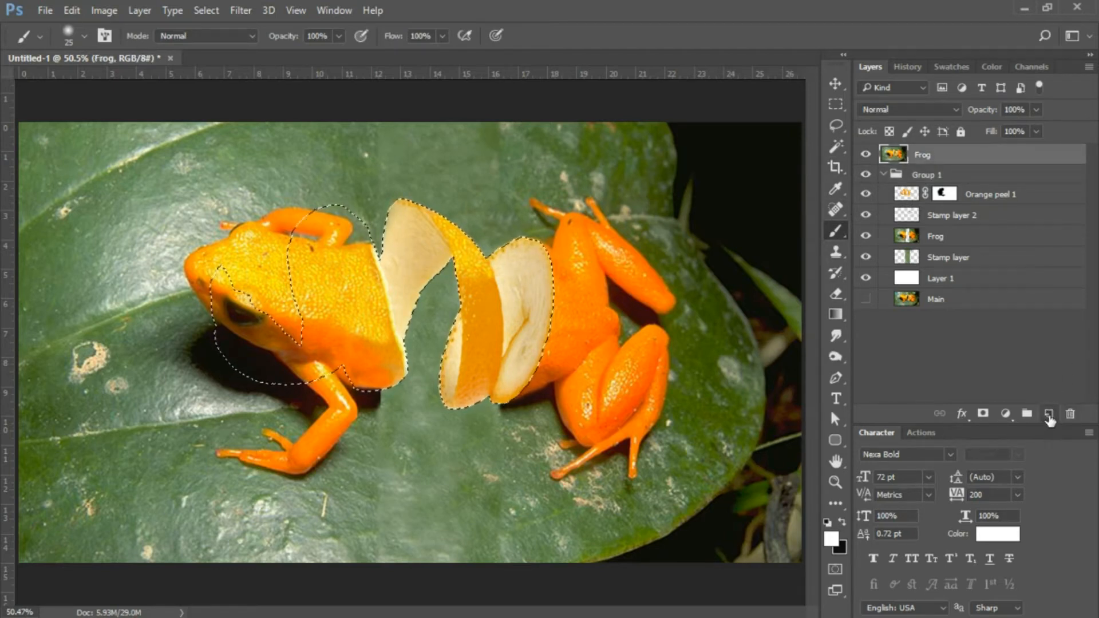
{"action": "left_click", "coordinate": [1049, 415]}
{"action": "left_click", "coordinate": [883, 195]}
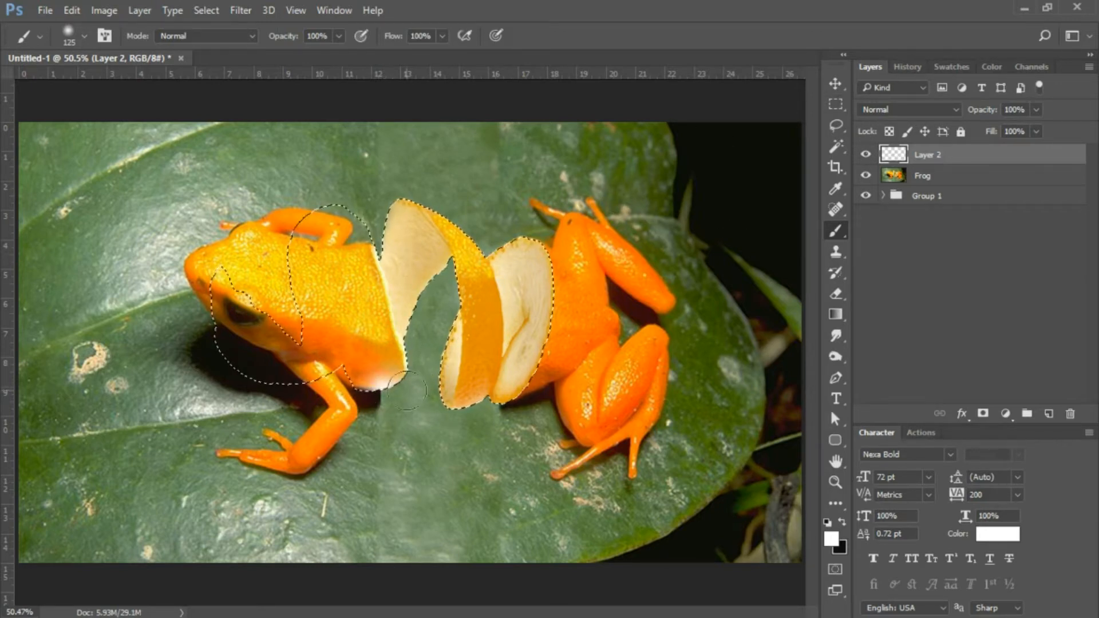
- Undo the white brush stroke under the front half's belly by reverting to the New Layer history state
{"action": "left_click", "coordinate": [910, 67]}
{"action": "left_click", "coordinate": [921, 375]}
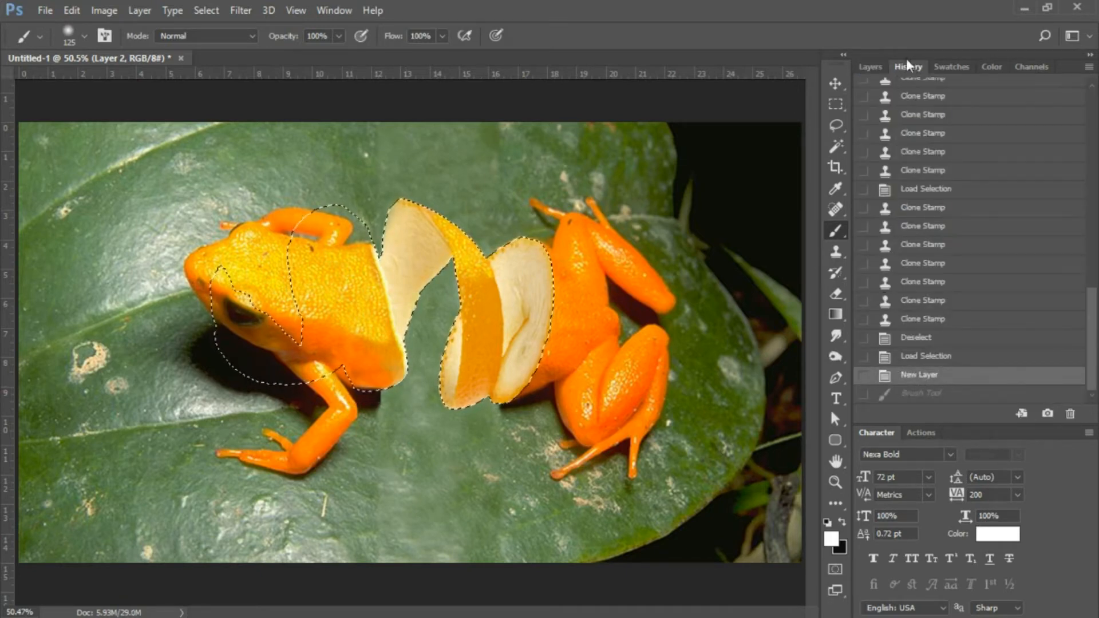
{"action": "left_click", "coordinate": [870, 67]}
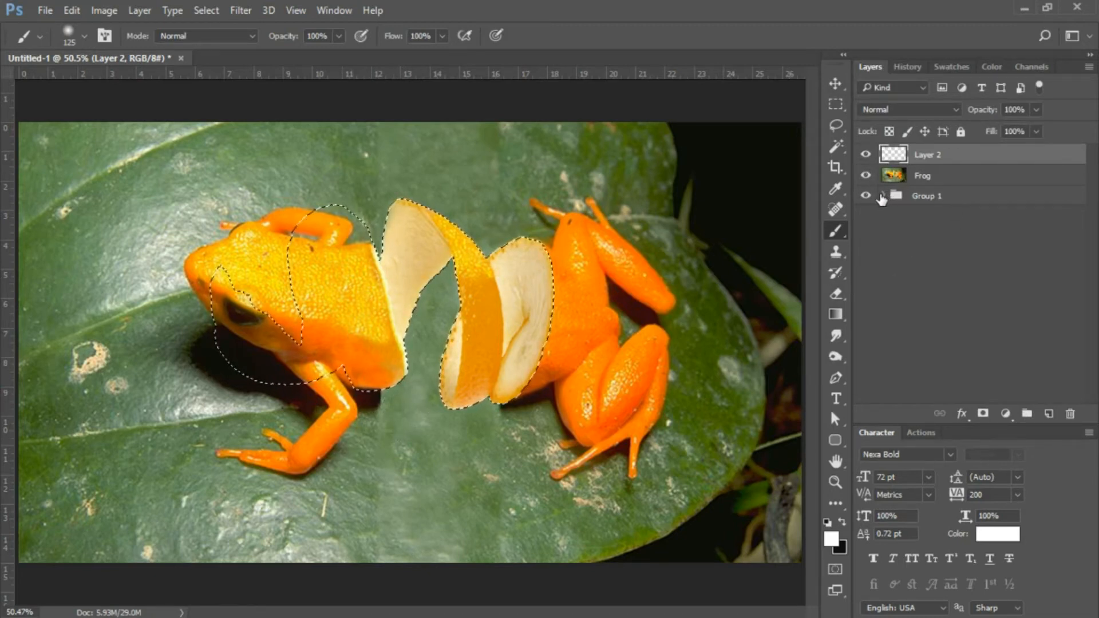
- Make the top Frog layer active and invert the peel selection so that everything outside the peel is selected
{"action": "left_click", "coordinate": [890, 204]}
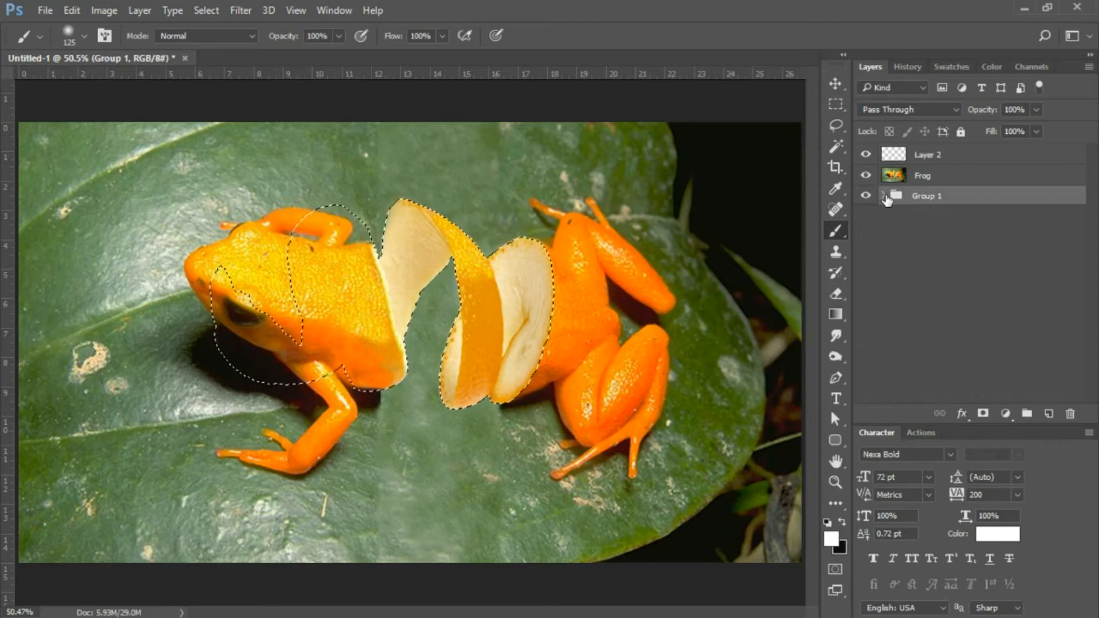
{"action": "left_click", "coordinate": [884, 196]}
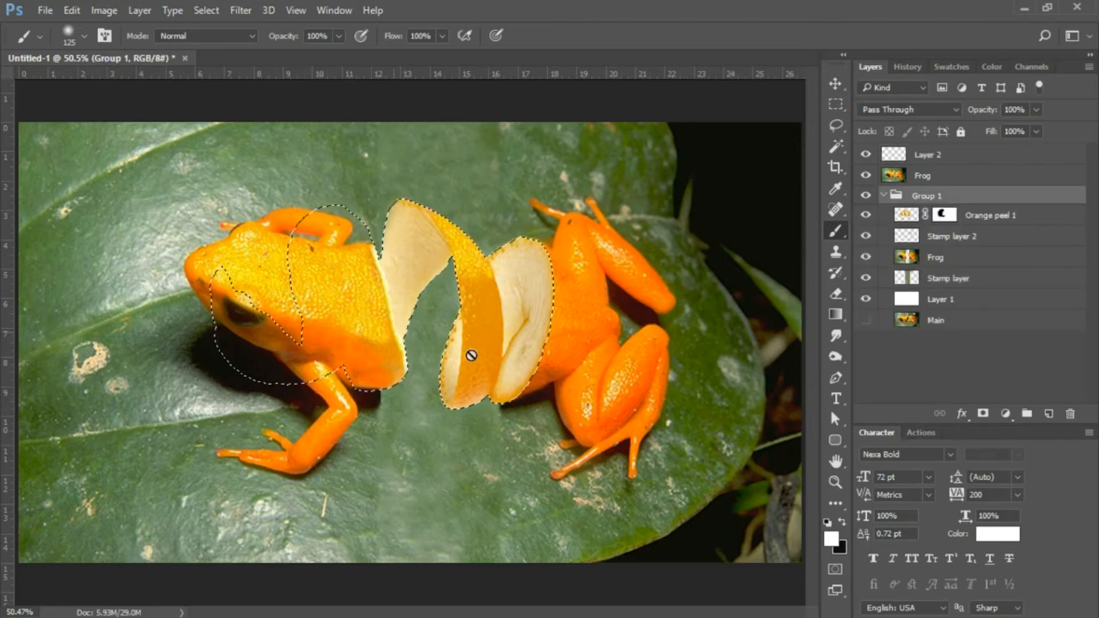
{"action": "left_click", "coordinate": [913, 70]}
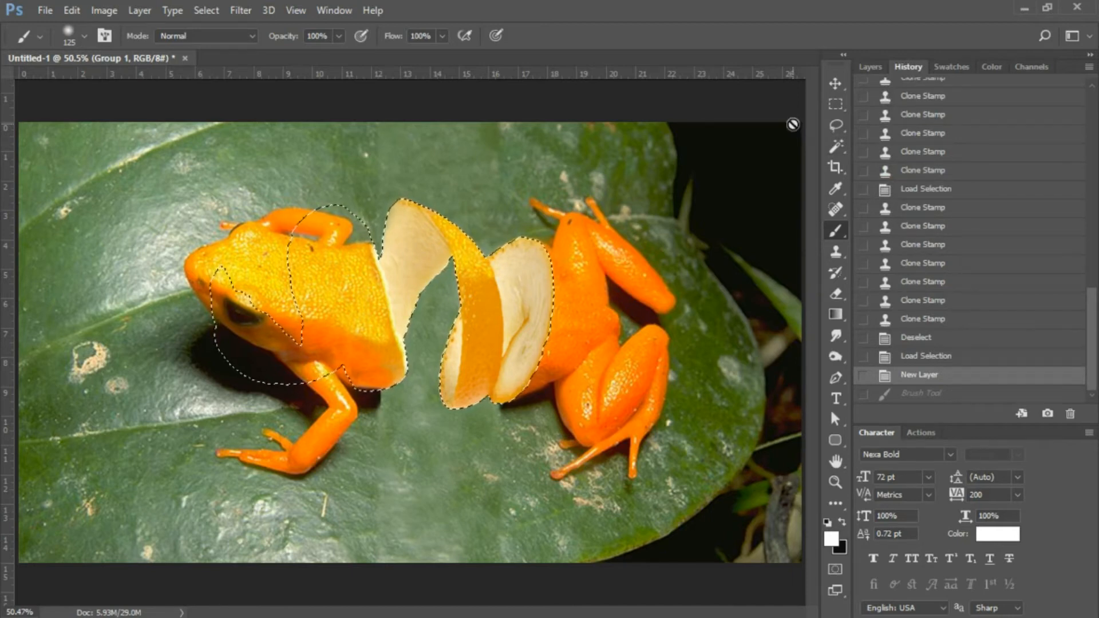
{"action": "left_click", "coordinate": [881, 65]}
{"action": "left_click", "coordinate": [940, 177]}
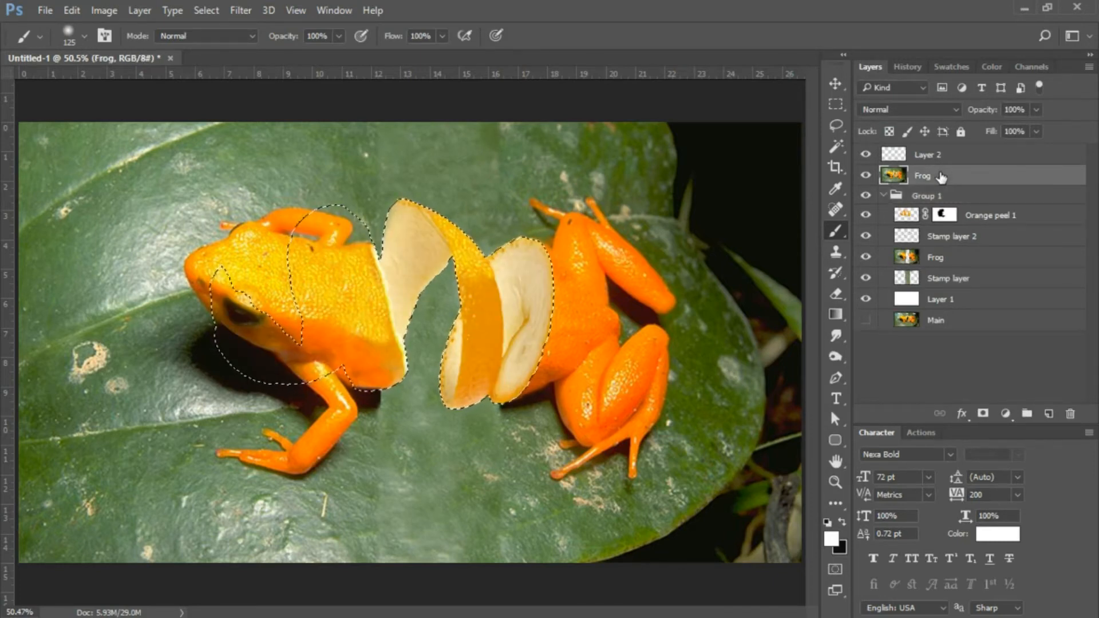
{"action": "key", "text": "ctrl+shift+i"}
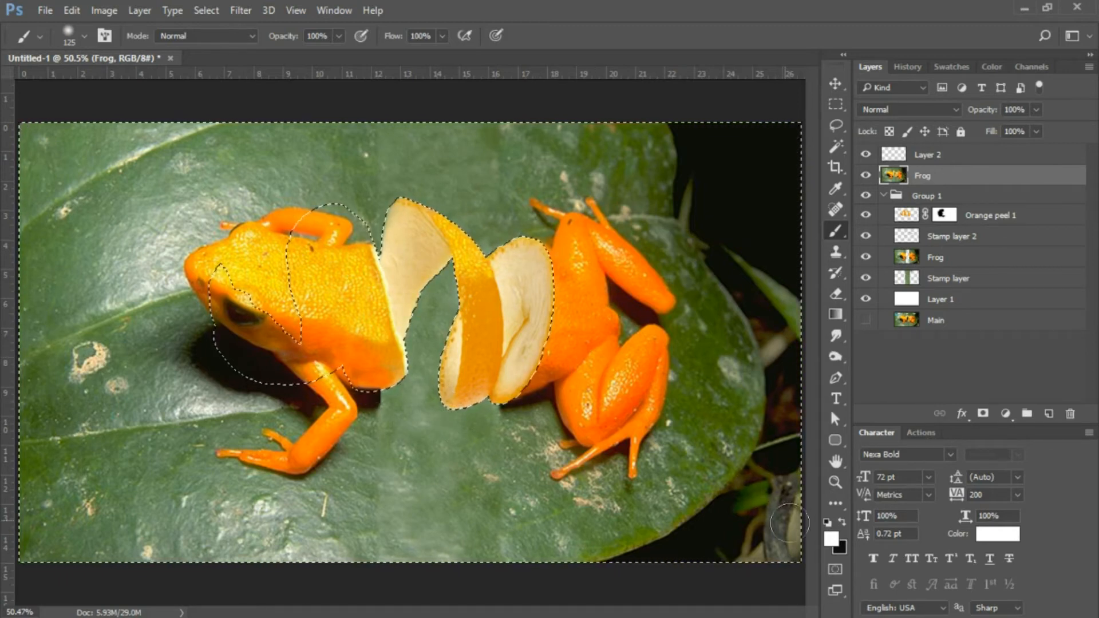
- Paint a soft black shadow on Layer 2 below and behind the front half's cut edge with an 80 px brush
{"action": "left_click", "coordinate": [836, 482]}
{"action": "left_click_drag", "start_coordinate": [415, 425], "coordinate": [486, 413]}
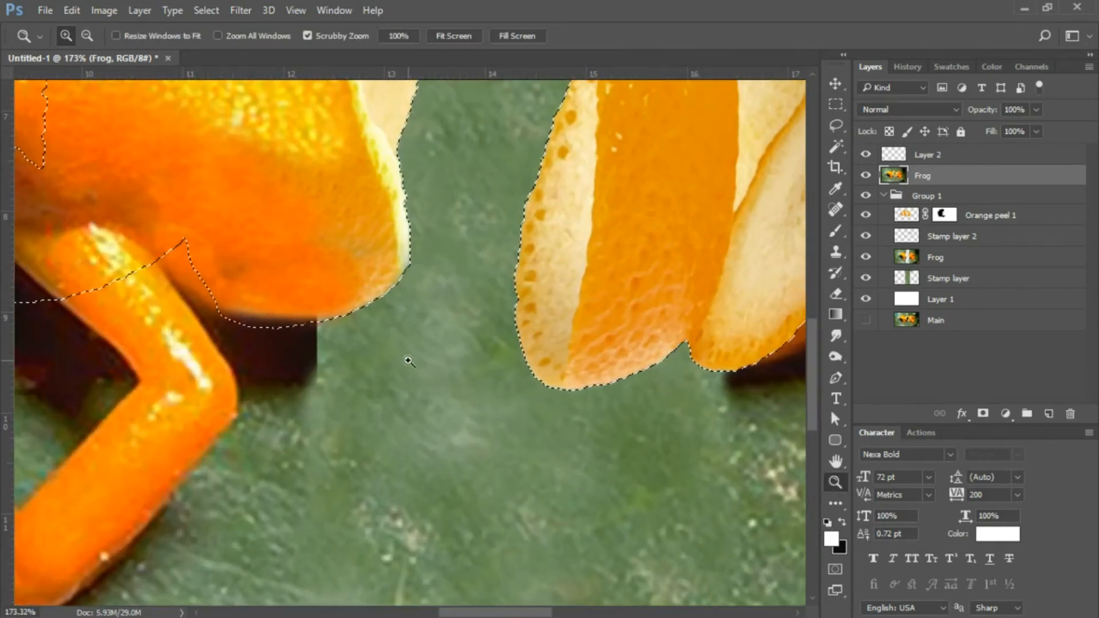
{"action": "left_click", "coordinate": [836, 231]}
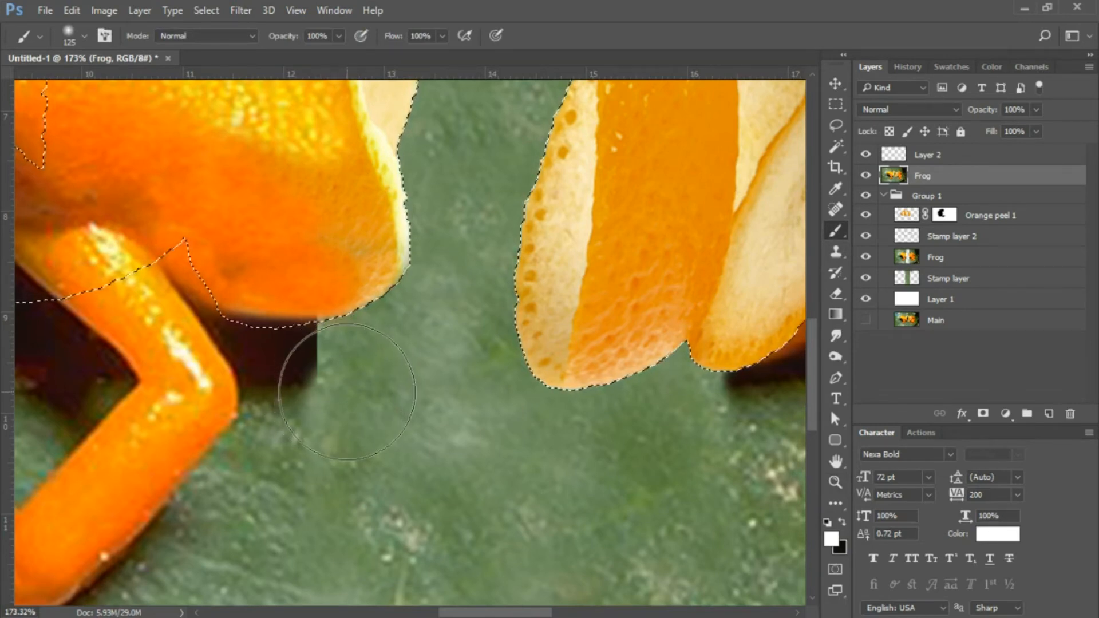
{"action": "key", "text": "bracketright"}
{"action": "key", "text": "bracketleft"}
{"action": "key", "text": "bracketleft"}
{"action": "key", "text": "bracketleft"}
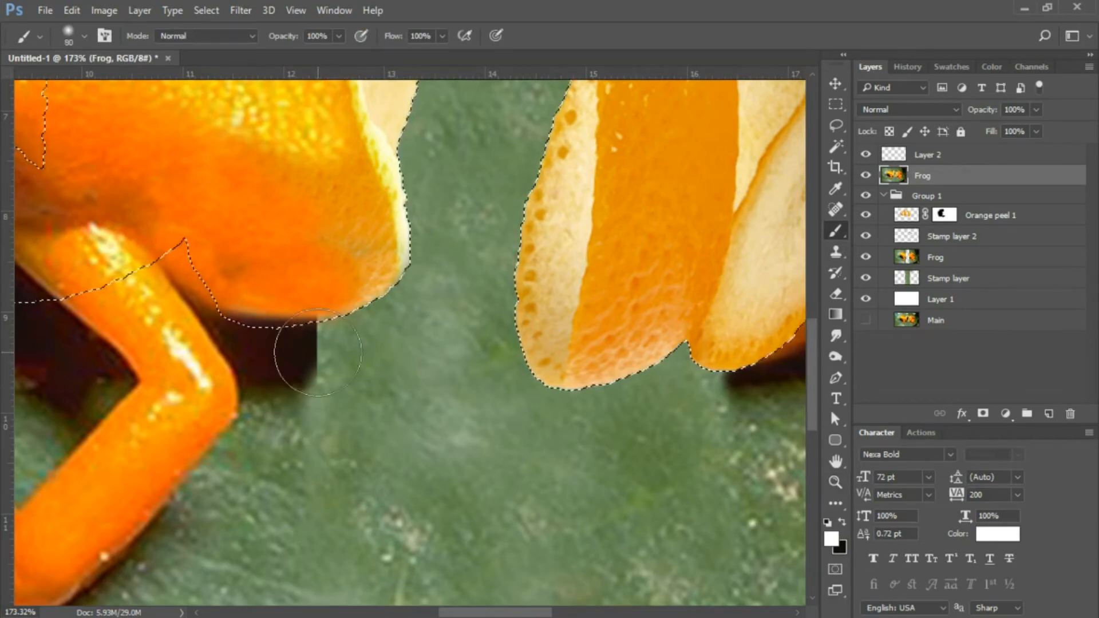
{"action": "mouse_move", "coordinate": [290, 355]}
{"action": "left_mouse_down"}
{"action": "mouse_move", "coordinate": [363, 336]}
{"action": "mouse_move", "coordinate": [382, 350]}
{"action": "left_mouse_up"}
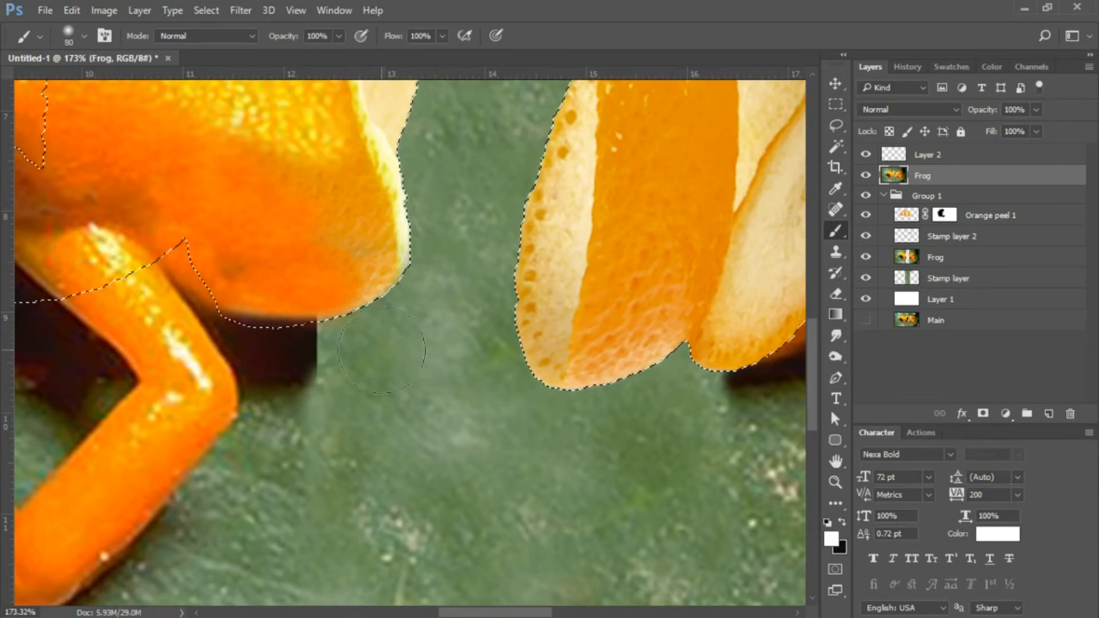
{"action": "left_click", "coordinate": [842, 522]}
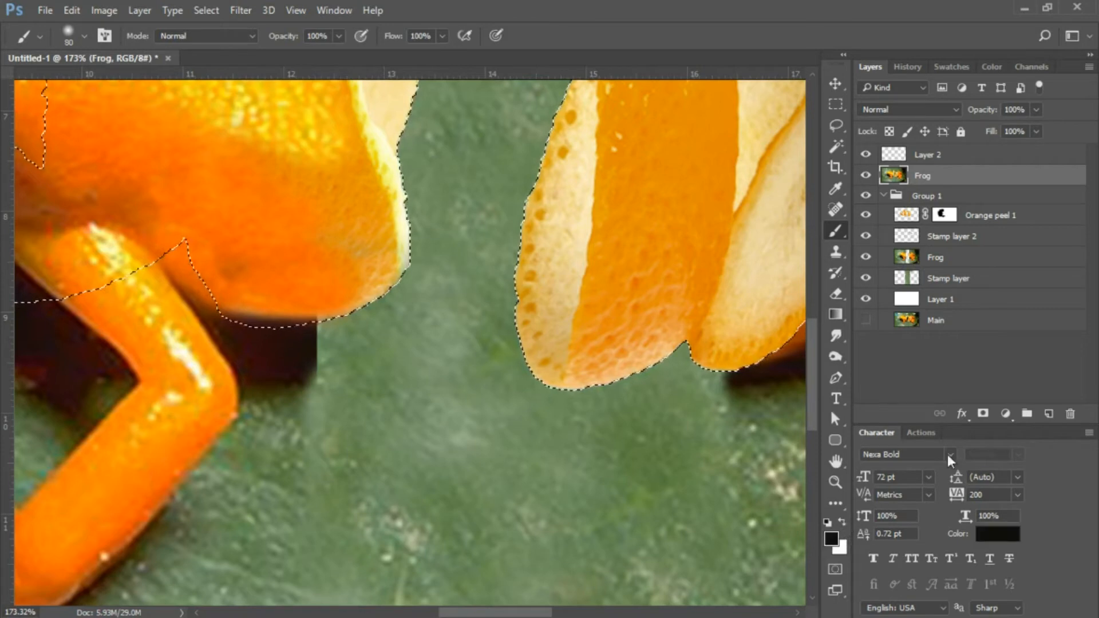
{"action": "left_click", "coordinate": [939, 156]}
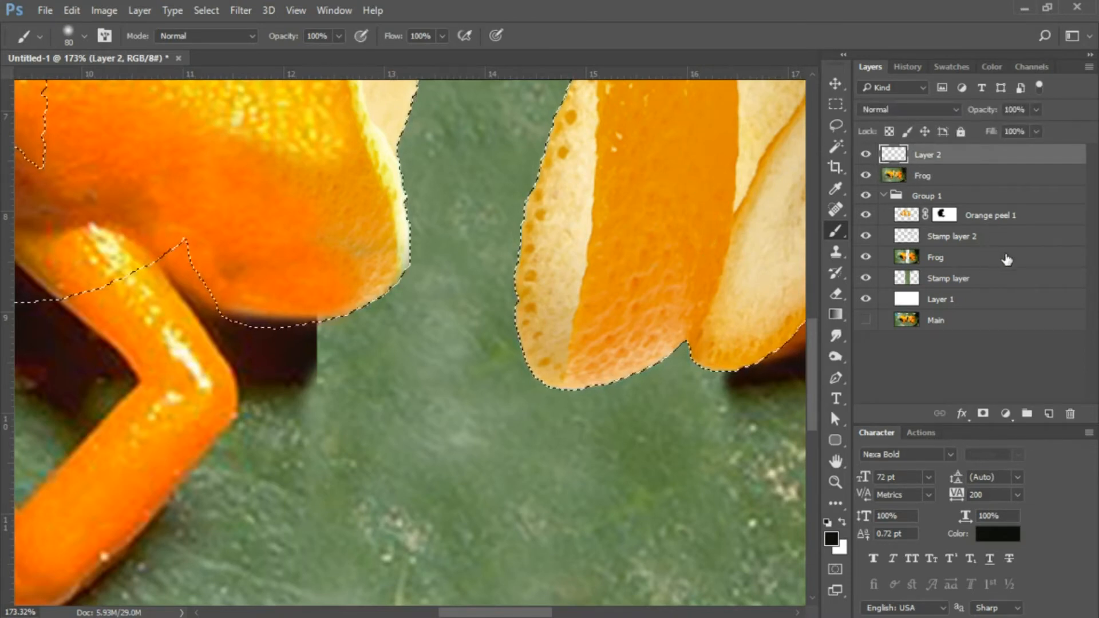
{"action": "mouse_move", "coordinate": [290, 343]}
{"action": "left_mouse_down"}
{"action": "mouse_move", "coordinate": [358, 340]}
{"action": "mouse_move", "coordinate": [315, 349]}
{"action": "mouse_move", "coordinate": [350, 336]}
{"action": "mouse_move", "coordinate": [380, 292]}
{"action": "mouse_move", "coordinate": [382, 303]}
{"action": "mouse_move", "coordinate": [316, 331]}
{"action": "mouse_move", "coordinate": [379, 304]}
{"action": "mouse_move", "coordinate": [406, 259]}
{"action": "mouse_move", "coordinate": [394, 286]}
{"action": "mouse_move", "coordinate": [354, 325]}
{"action": "mouse_move", "coordinate": [400, 271]}
{"action": "mouse_move", "coordinate": [397, 203]}
{"action": "mouse_move", "coordinate": [379, 164]}
{"action": "mouse_move", "coordinate": [385, 190]}
{"action": "mouse_move", "coordinate": [383, 123]}
{"action": "mouse_move", "coordinate": [397, 164]}
{"action": "left_mouse_up"}
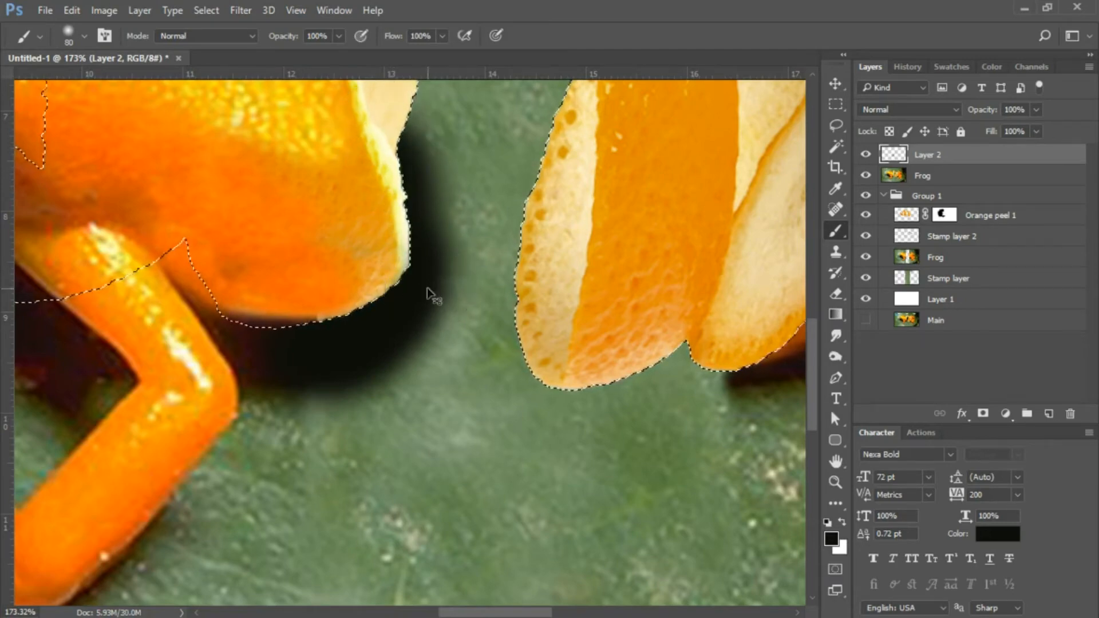
- Paint a soft black shadow on Layer 2 with the 80 px brush along the peel's inner gap and beneath its loops to the rear half
{"action": "key", "text": "ctrl+d"}
{"action": "key", "text": "ctrl+1"}
{"action": "key", "text": "ctrl+minus"}
{"action": "key", "text": "ctrl+minus"}
{"action": "key", "text": "ctrl+shift+d"}
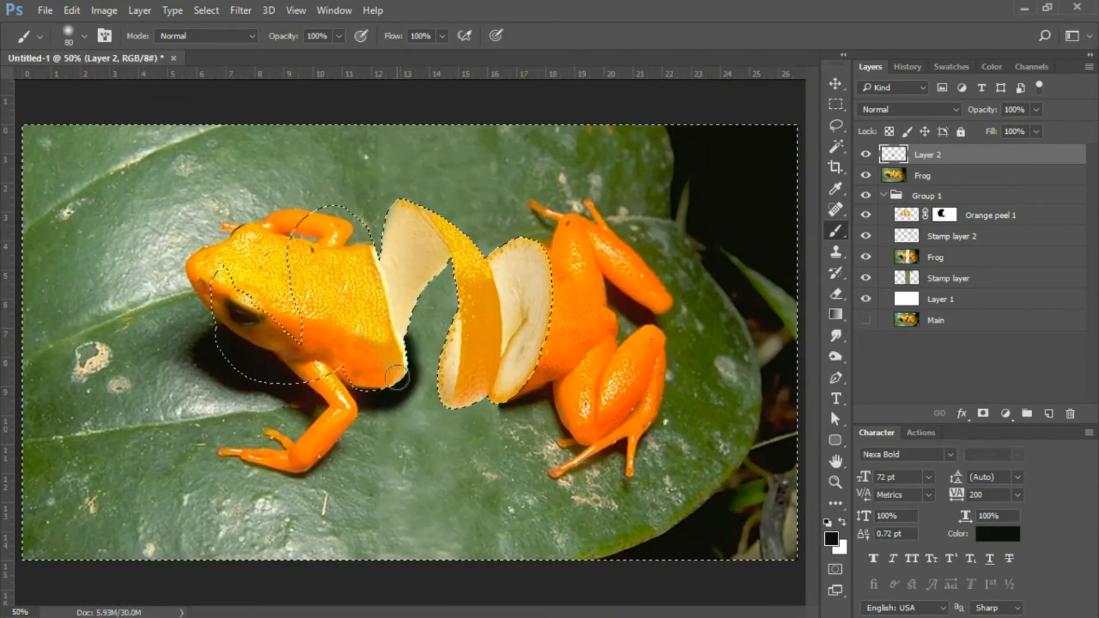
{"action": "mouse_move", "coordinate": [396, 370]}
{"action": "left_mouse_down"}
{"action": "mouse_move", "coordinate": [429, 280]}
{"action": "mouse_move", "coordinate": [455, 268]}
{"action": "mouse_move", "coordinate": [470, 280]}
{"action": "left_mouse_up"}
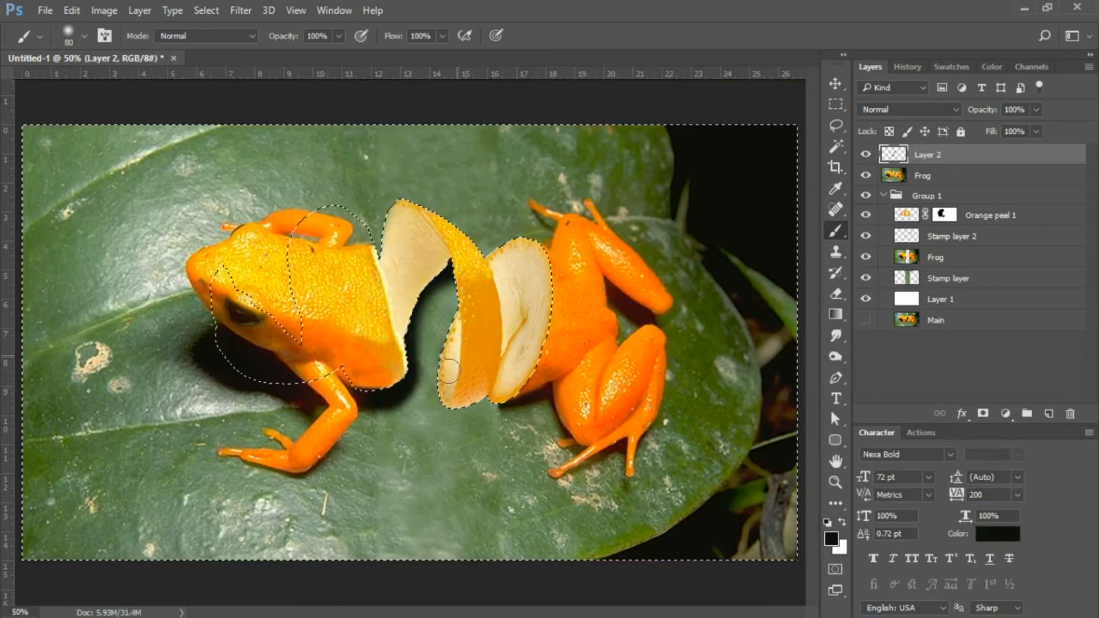
{"action": "mouse_move", "coordinate": [473, 396]}
{"action": "left_mouse_down"}
{"action": "mouse_move", "coordinate": [443, 384]}
{"action": "mouse_move", "coordinate": [458, 356]}
{"action": "mouse_move", "coordinate": [448, 380]}
{"action": "mouse_move", "coordinate": [449, 358]}
{"action": "mouse_move", "coordinate": [474, 310]}
{"action": "mouse_move", "coordinate": [446, 391]}
{"action": "mouse_move", "coordinate": [509, 399]}
{"action": "left_mouse_up"}
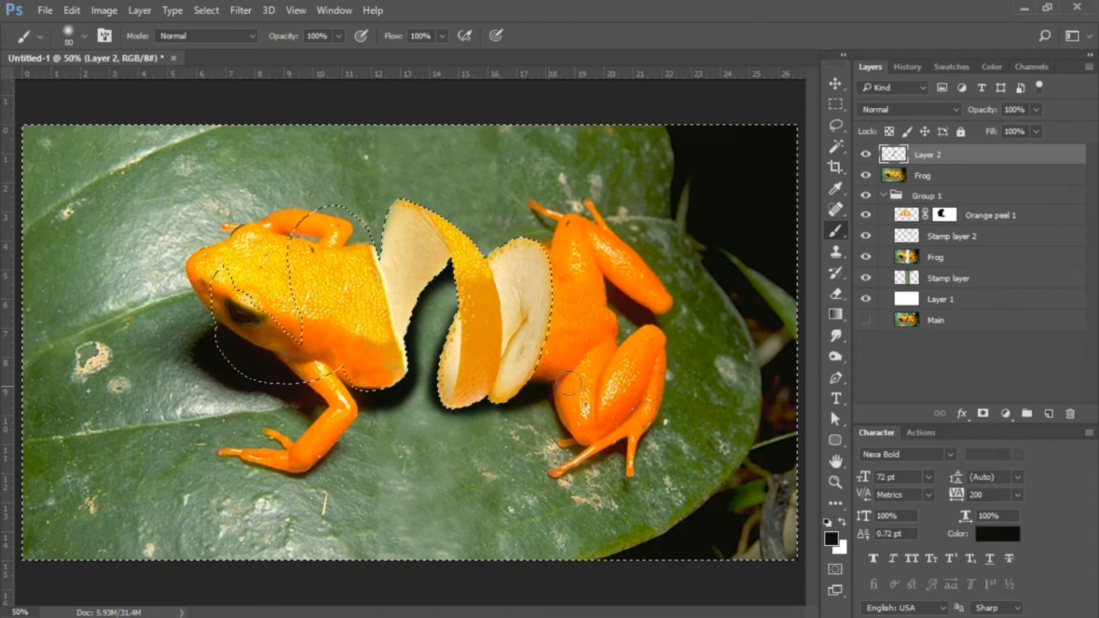
{"action": "key", "text": "ctrl+z"}
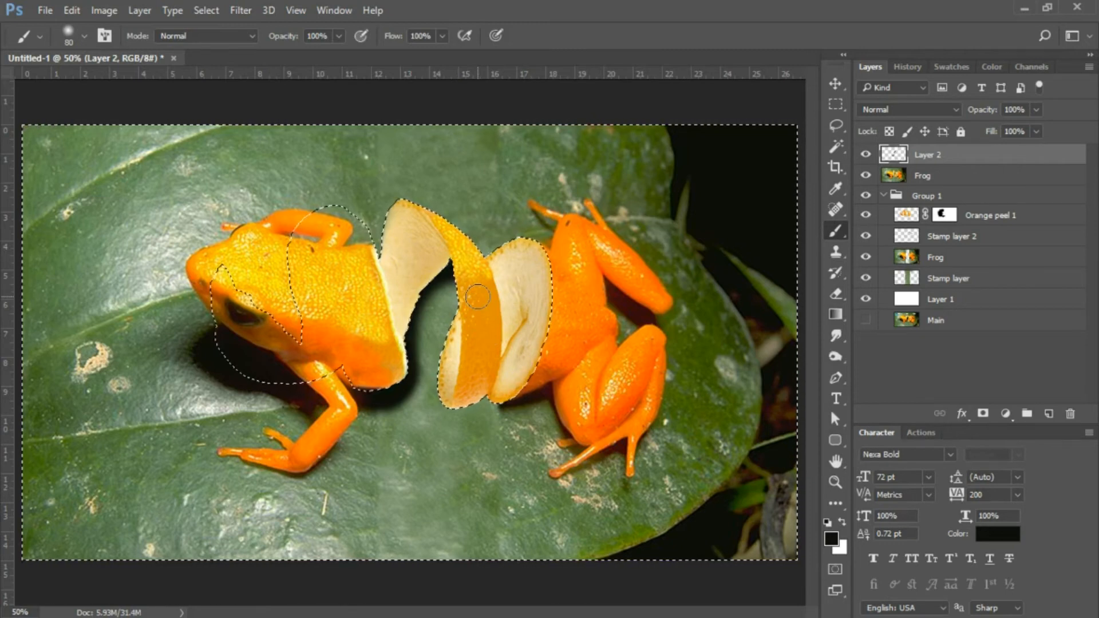
{"action": "key", "text": "ctrl+z"}
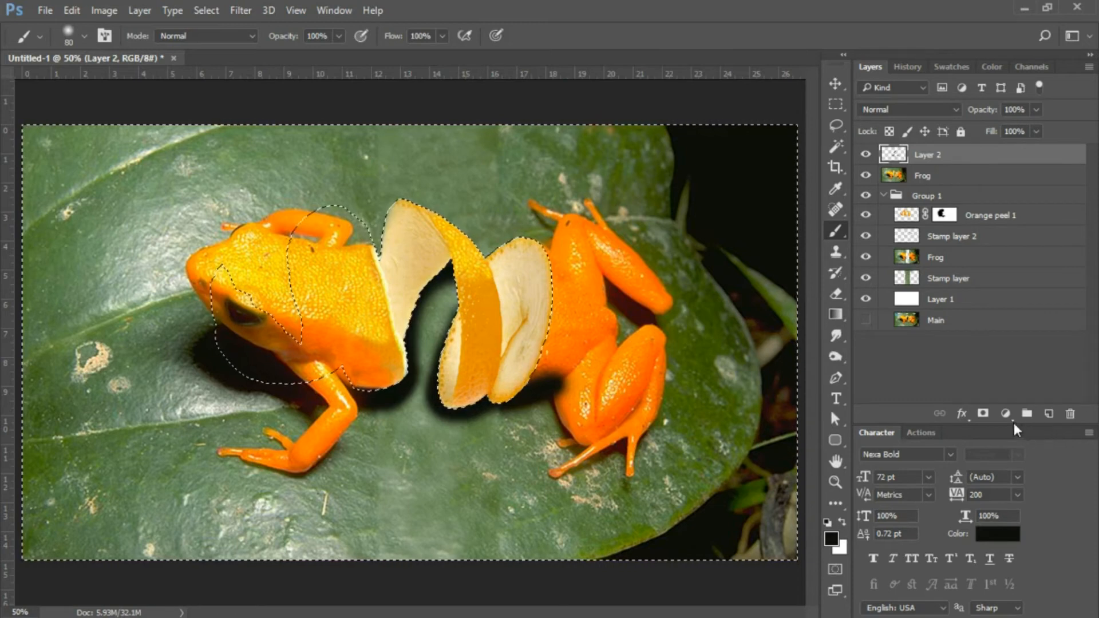
- Add an empty layer mask to Layer 2 without a selection and paint black on it to hide the shadow over the rear half
{"action": "left_click", "coordinate": [984, 413]}
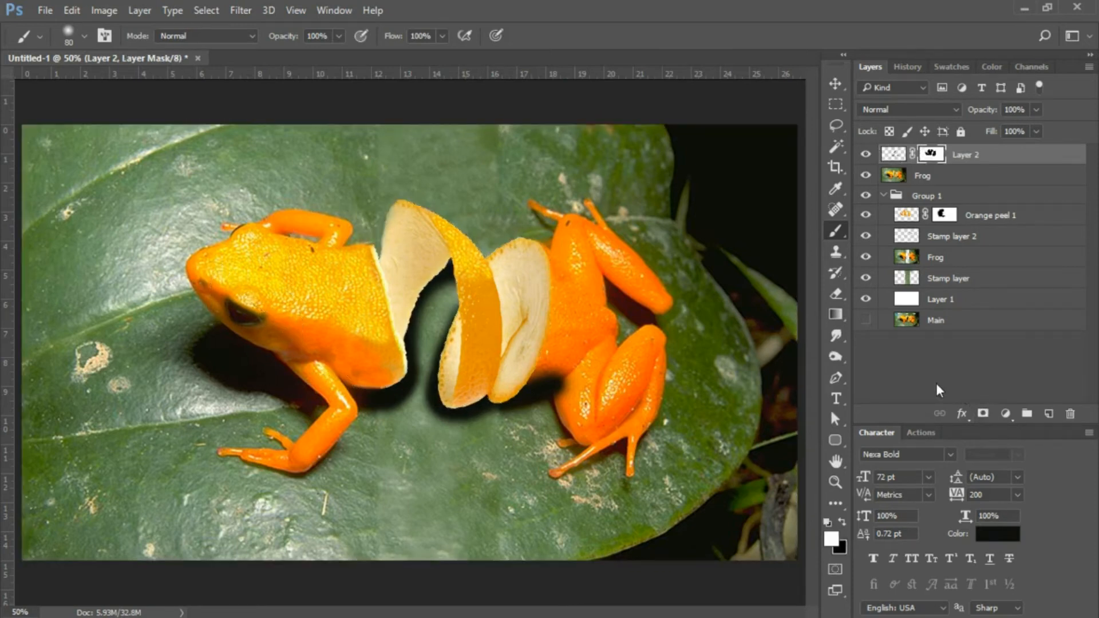
{"action": "key", "text": "ctrl+z"}
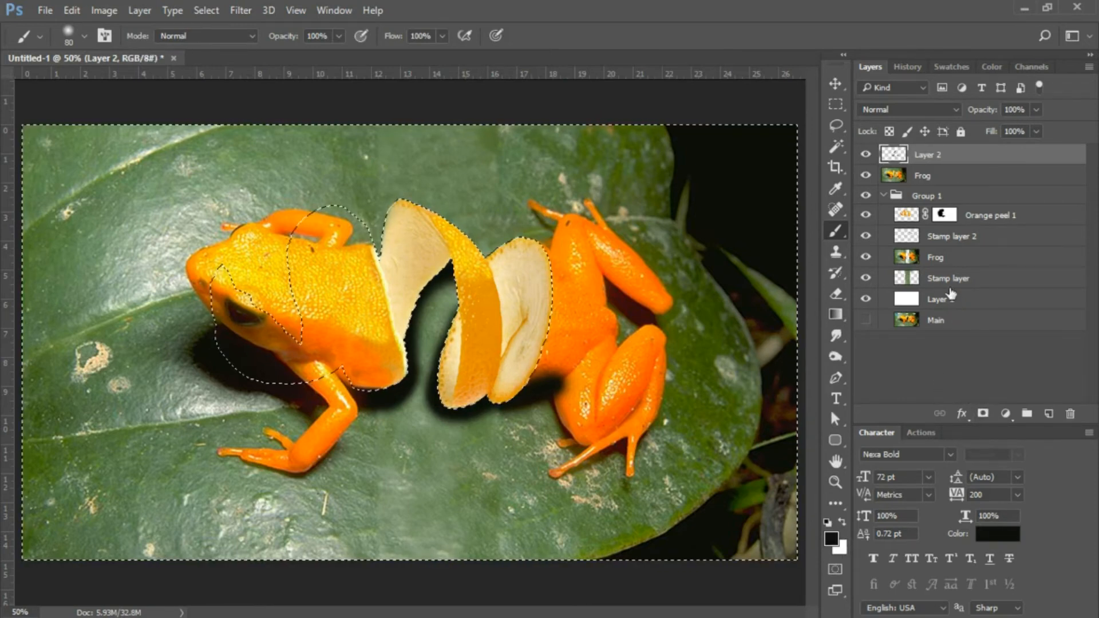
{"action": "key", "text": "ctrl+d"}
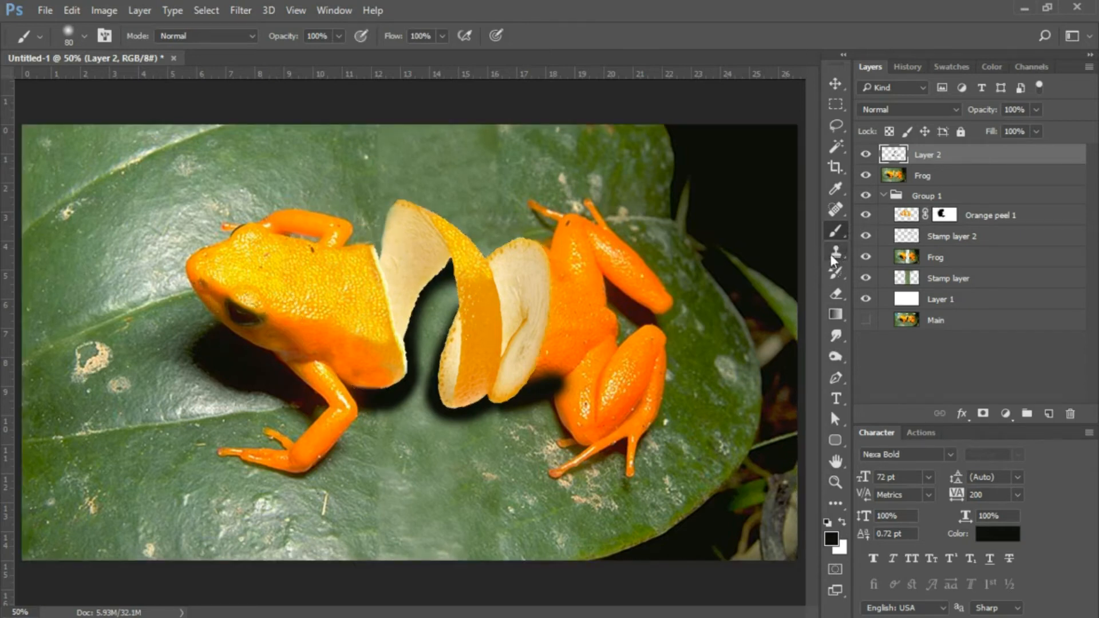
{"action": "left_click", "coordinate": [982, 413]}
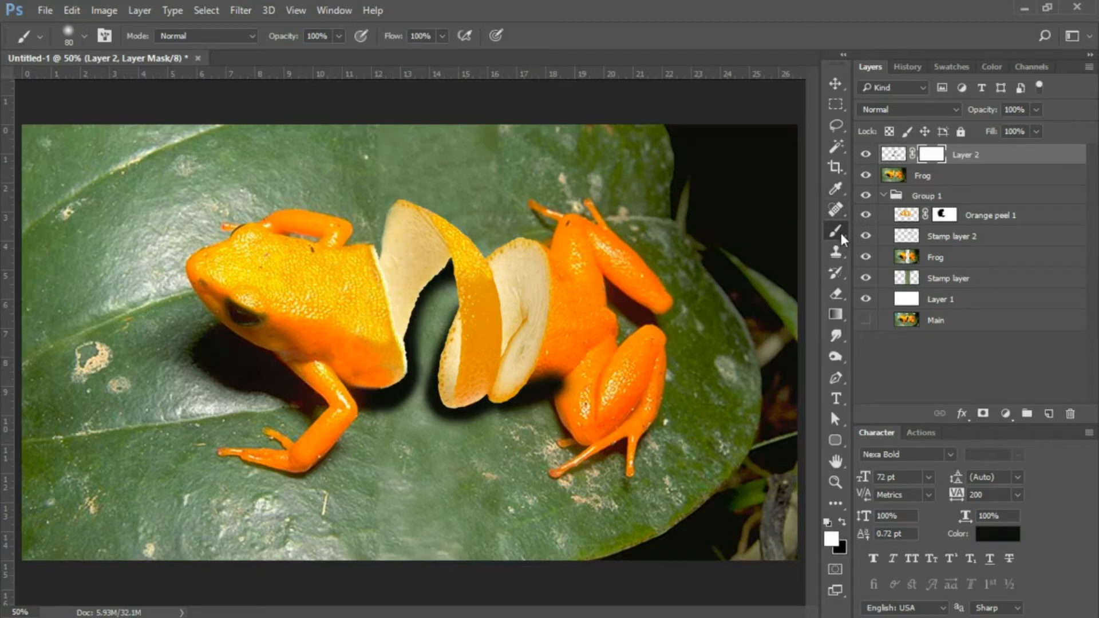
{"action": "left_click", "coordinate": [843, 521]}
{"action": "mouse_move", "coordinate": [586, 375]}
{"action": "left_mouse_down"}
{"action": "mouse_move", "coordinate": [556, 402]}
{"action": "mouse_move", "coordinate": [544, 375]}
{"action": "mouse_move", "coordinate": [529, 403]}
{"action": "mouse_move", "coordinate": [540, 400]}
{"action": "mouse_move", "coordinate": [500, 415]}
{"action": "mouse_move", "coordinate": [541, 423]}
{"action": "left_mouse_up"}
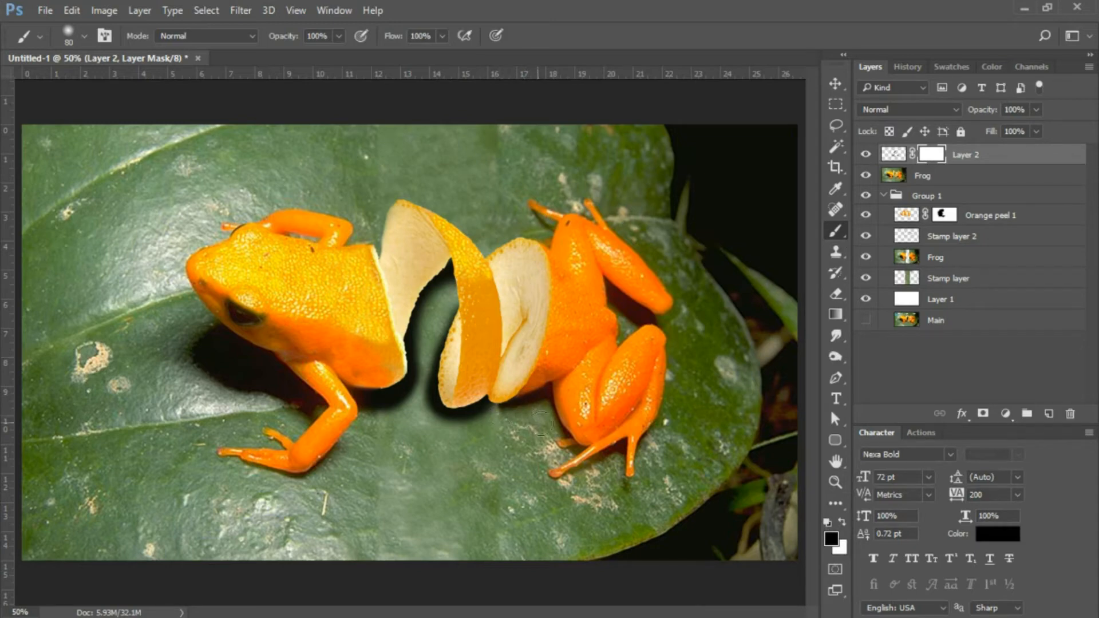
- Paint black on Layer 2's mask to hide the shadow in the notch between the two lower peel loops
{"action": "left_click", "coordinate": [836, 482]}
{"action": "left_click_drag", "start_coordinate": [484, 422], "coordinate": [775, 361]}
{"action": "left_click", "coordinate": [835, 232]}
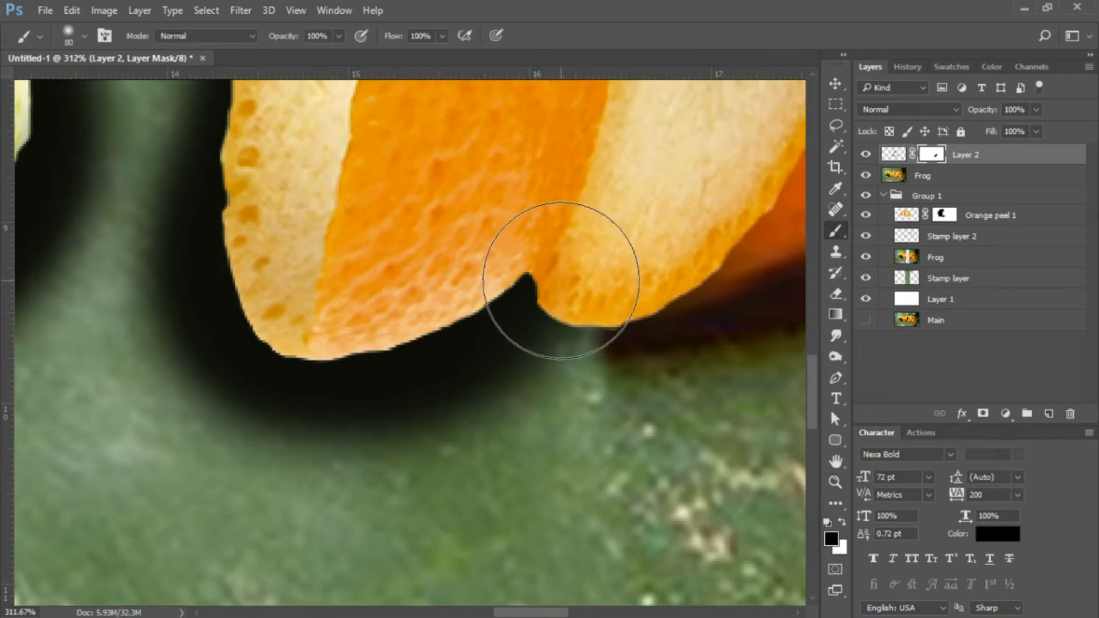
{"action": "left_click_drag", "start_coordinate": [560, 288], "coordinate": [587, 289]}
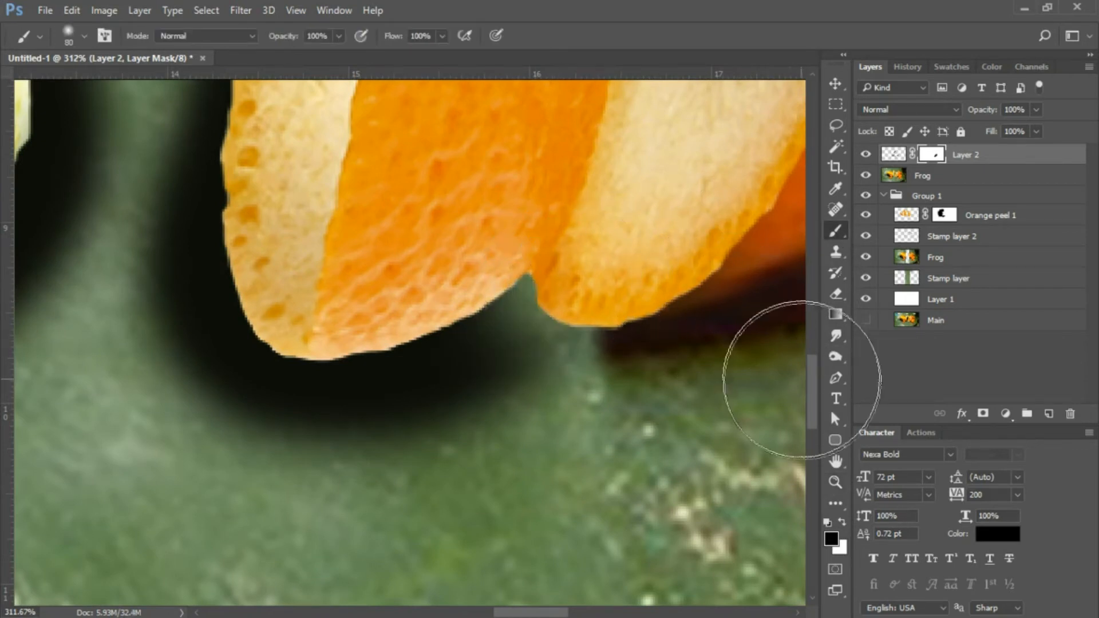
- Try a black brush stroke on Layer 2's pixels at the notch between the peel loops
{"action": "left_click", "coordinate": [892, 155]}
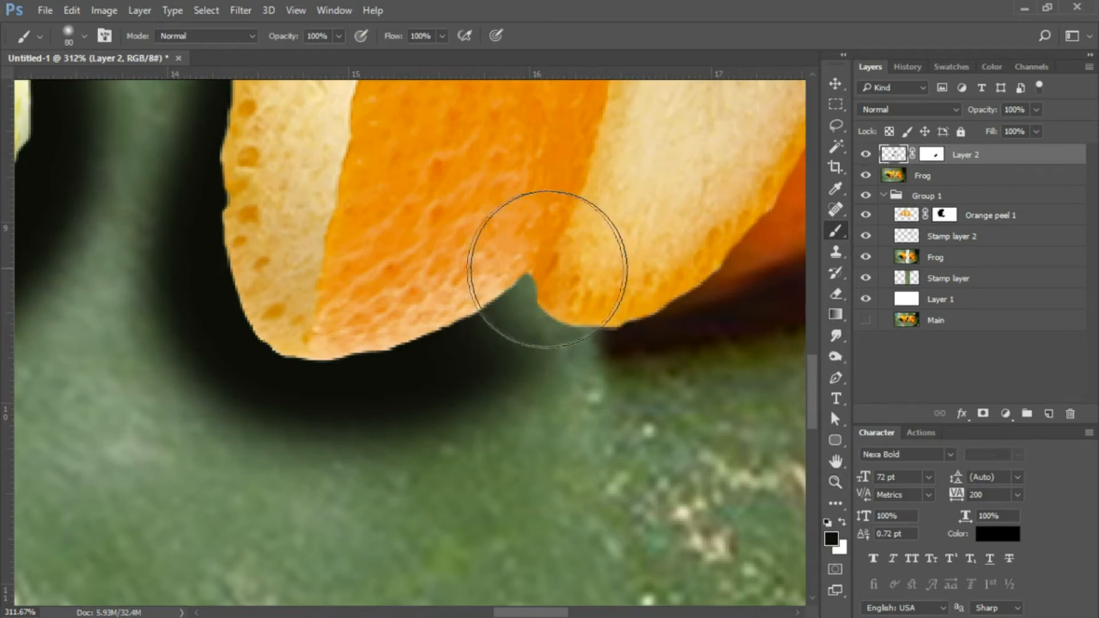
{"action": "mouse_move", "coordinate": [574, 270]}
{"action": "left_mouse_down"}
{"action": "mouse_move", "coordinate": [609, 275]}
{"action": "mouse_move", "coordinate": [573, 284]}
{"action": "left_mouse_up"}
{"action": "key", "text": "ctrl+z"}
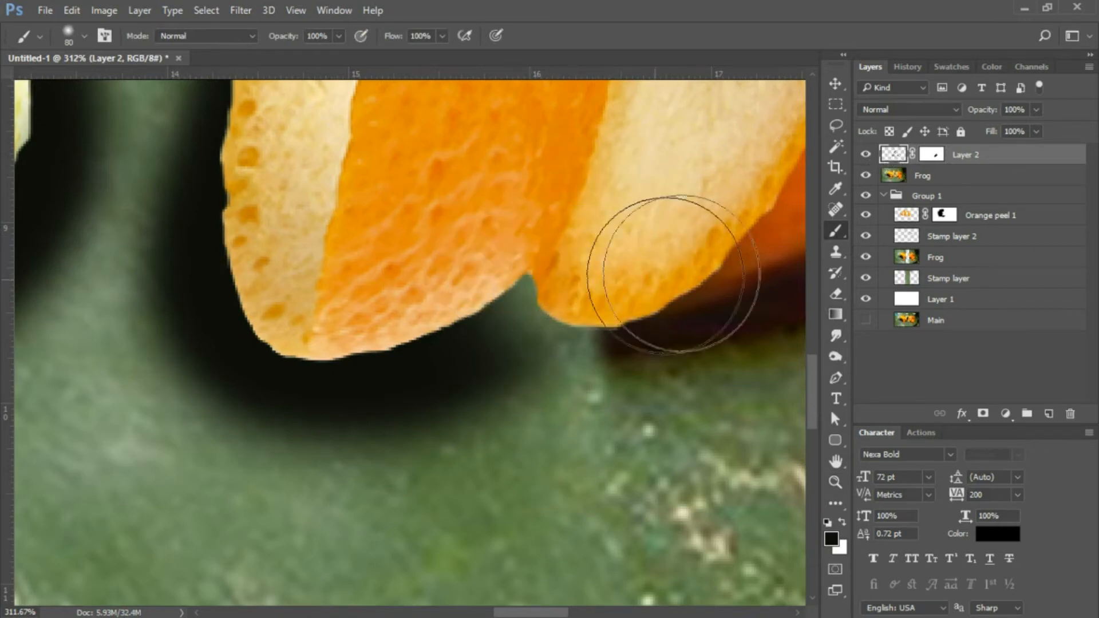
- Load the selection of everything outside the orange peel and try a black stroke on Layer 2 below the peel
{"action": "left_click", "coordinate": [916, 220], "text": "ctrl"}
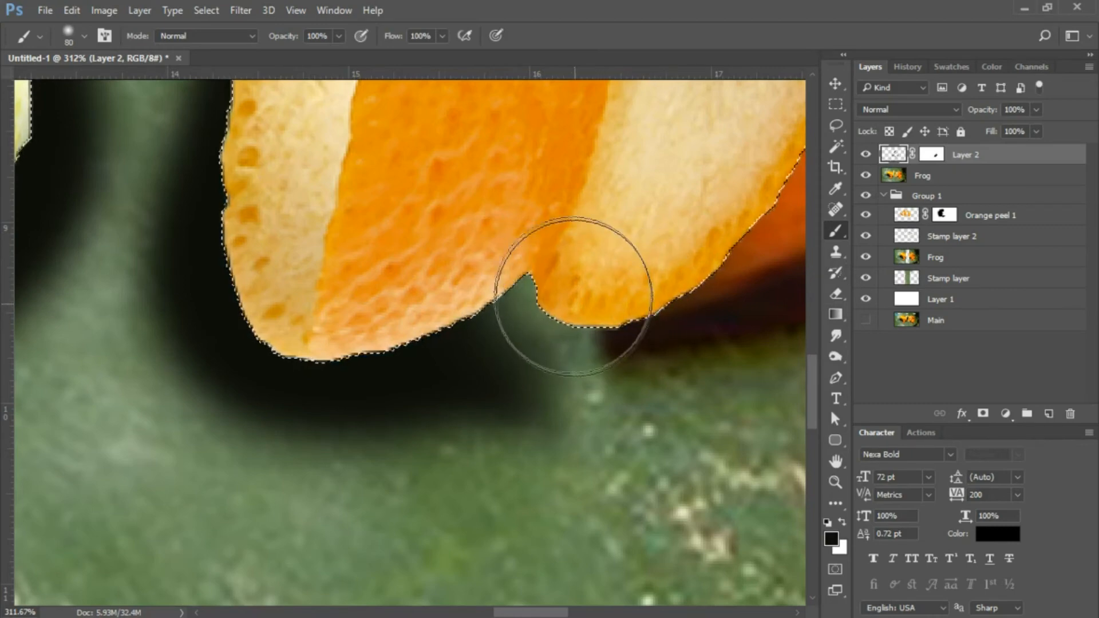
{"action": "key", "text": "ctrl+minus"}
{"action": "key", "text": "ctrl+minus"}
{"action": "key", "text": "ctrl+minus"}
{"action": "key", "text": "ctrl+minus"}
{"action": "key", "text": "ctrl+minus"}
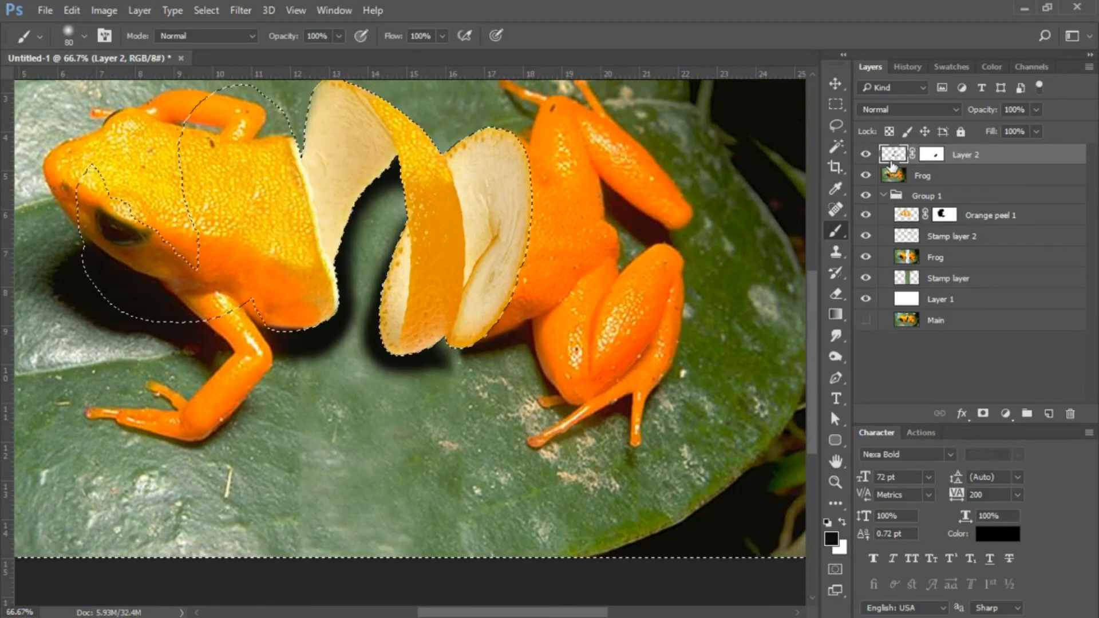
{"action": "left_click_drag", "start_coordinate": [406, 372], "coordinate": [529, 381]}
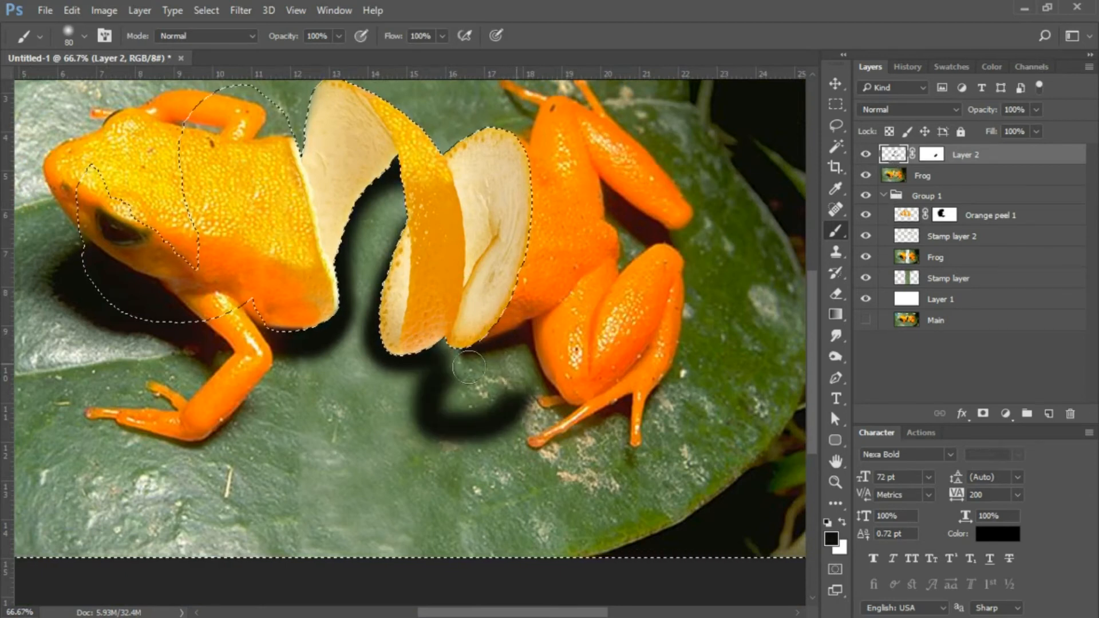
{"action": "key", "text": "ctrl+z"}
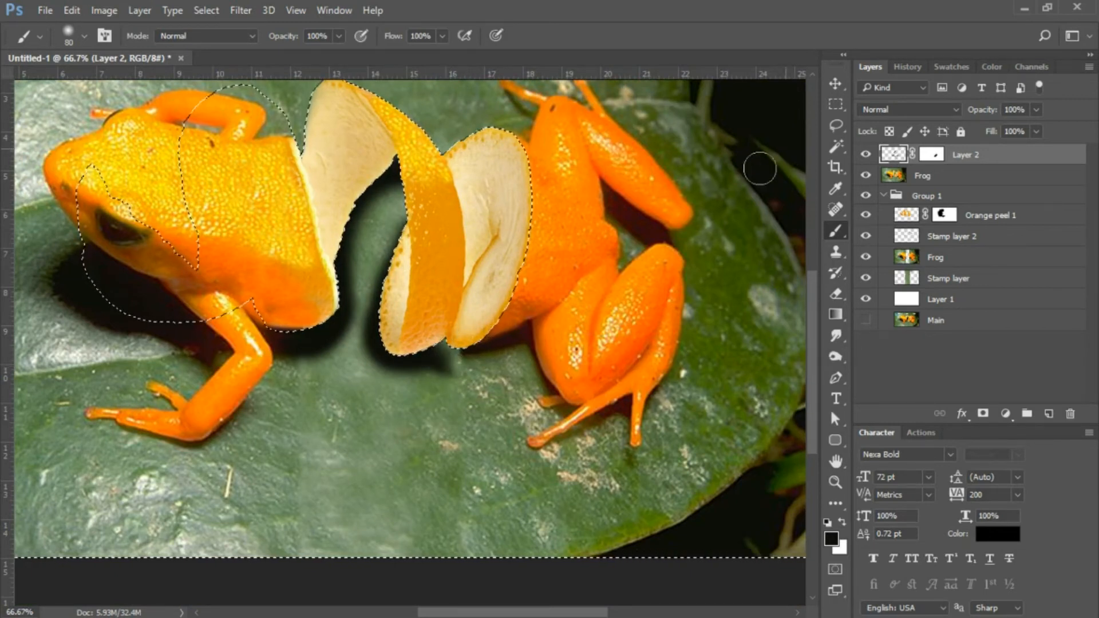
- Delete the layer mask from Layer 2
{"action": "left_click", "coordinate": [935, 157]}
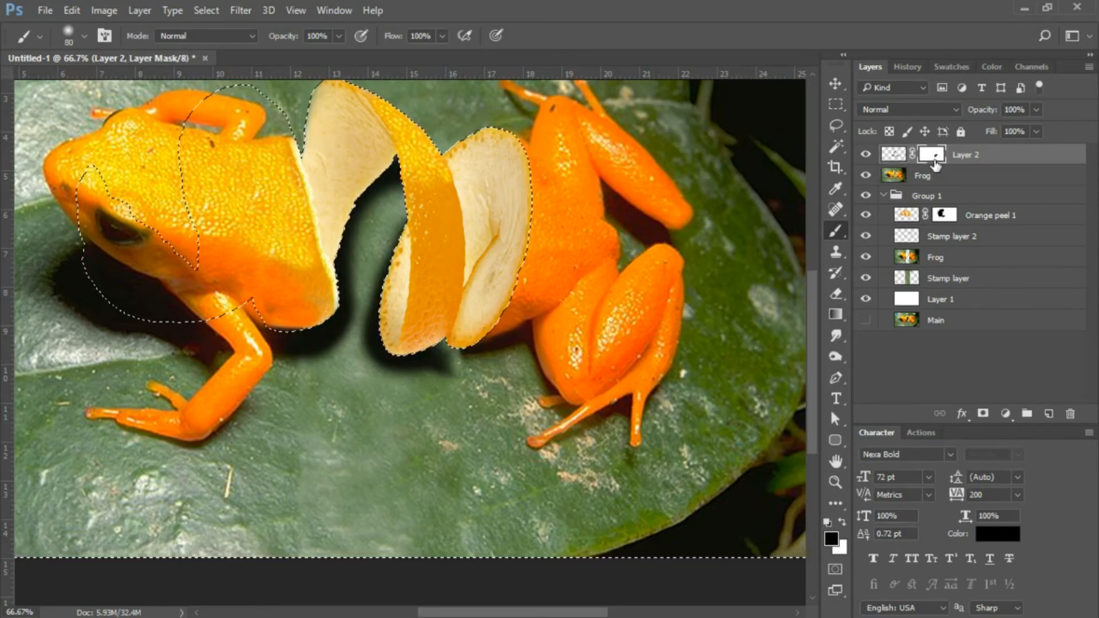
{"action": "right_click", "coordinate": [935, 164]}
{"action": "left_click", "coordinate": [972, 190]}
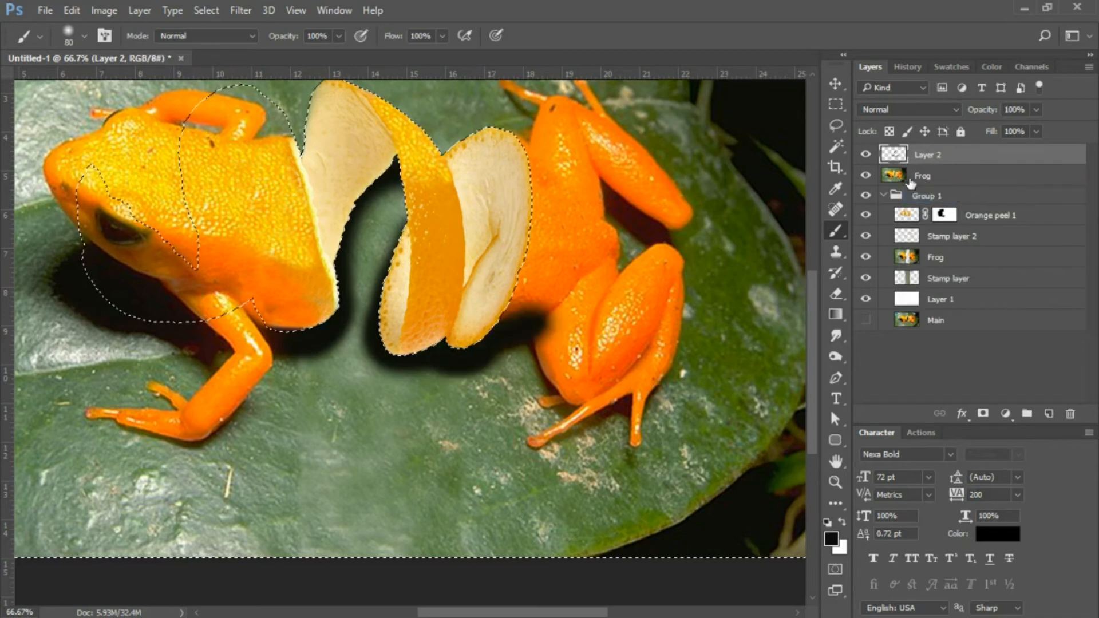
- Erase the black shadow covering the rear half's belly and leg with a 175 px Eraser on Layer 2
{"action": "left_click", "coordinate": [837, 292]}
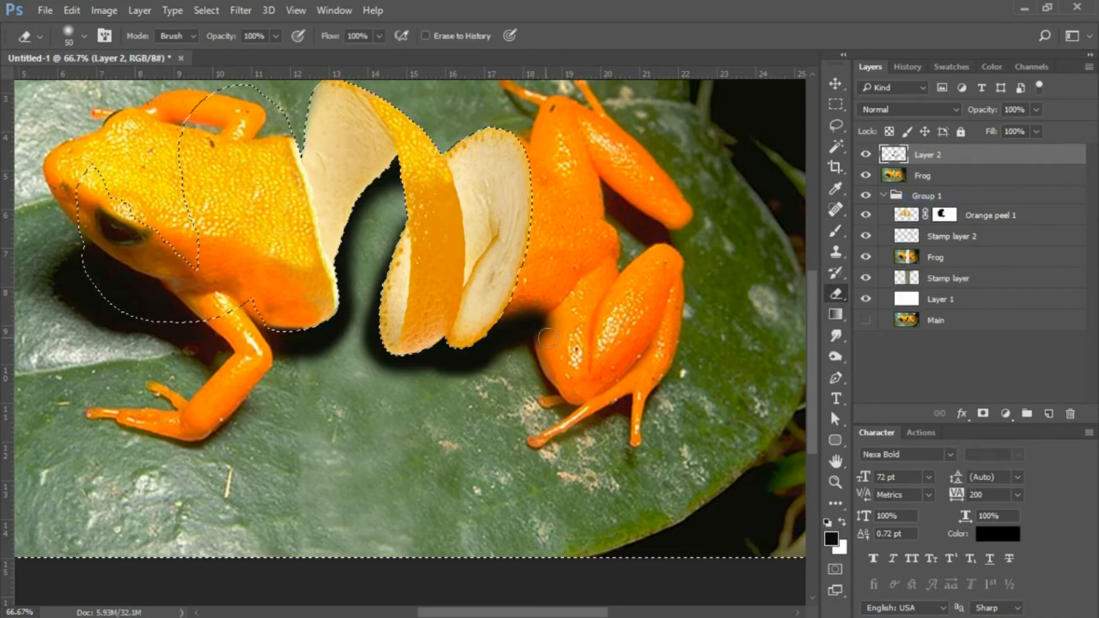
{"action": "key", "text": "bracketright"}
{"action": "key", "text": "bracketright"}
{"action": "key", "text": "bracketright"}
{"action": "key", "text": "bracketright"}
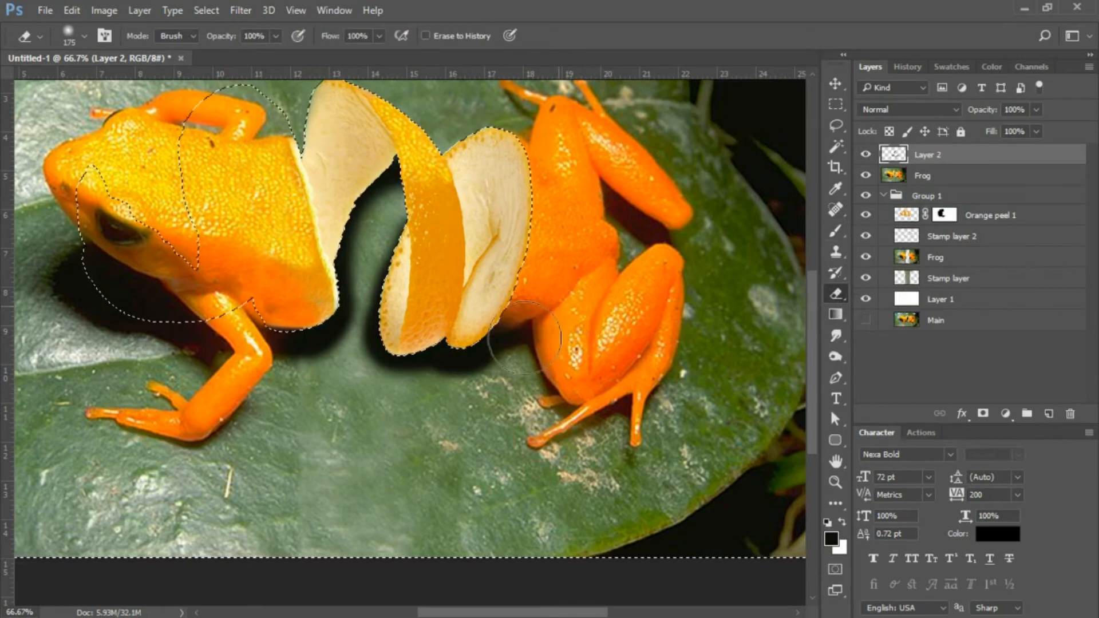
{"action": "left_click_drag", "start_coordinate": [529, 352], "coordinate": [528, 393]}
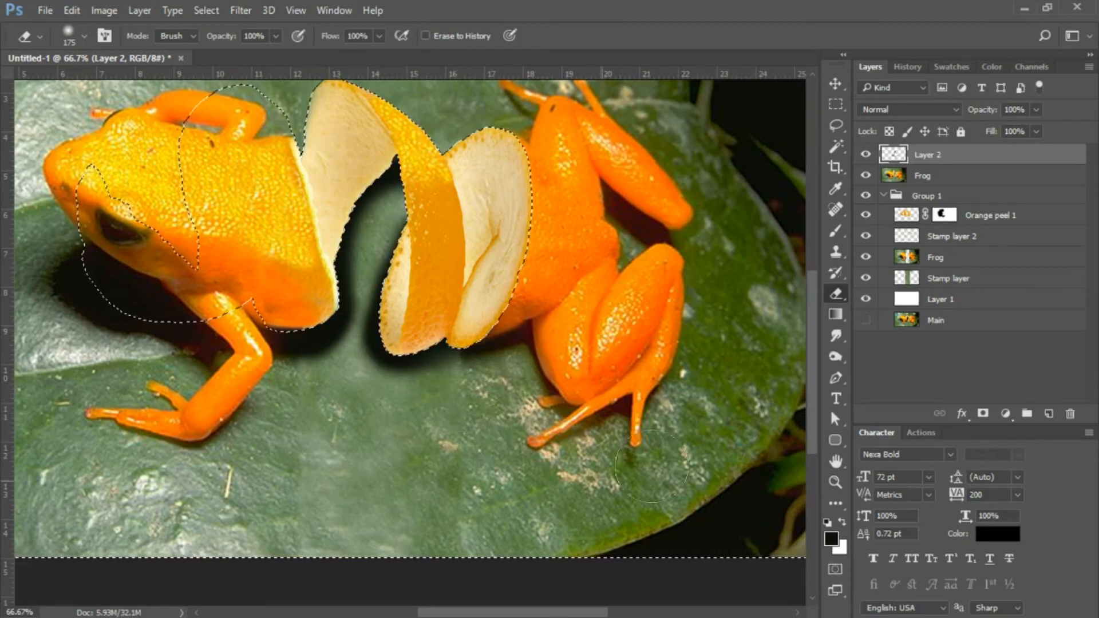
- Paint black shadow with a 40 px brush in the notch between the peel loops, blending it into the rear half's shadow
{"action": "left_click", "coordinate": [836, 482]}
{"action": "left_click_drag", "start_coordinate": [457, 346], "coordinate": [578, 336]}
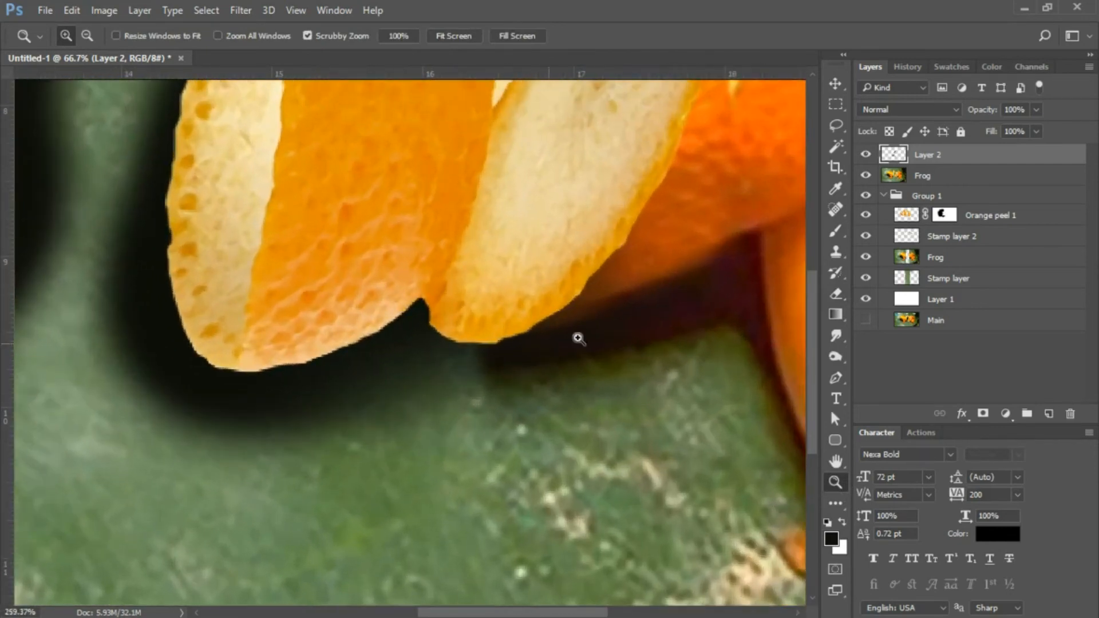
{"action": "left_click", "coordinate": [836, 232]}
{"action": "key", "text": "bracketleft"}
{"action": "key", "text": "bracketleft"}
{"action": "key", "text": "bracketleft"}
{"action": "key", "text": "bracketleft"}
{"action": "key", "text": "bracketleft"}
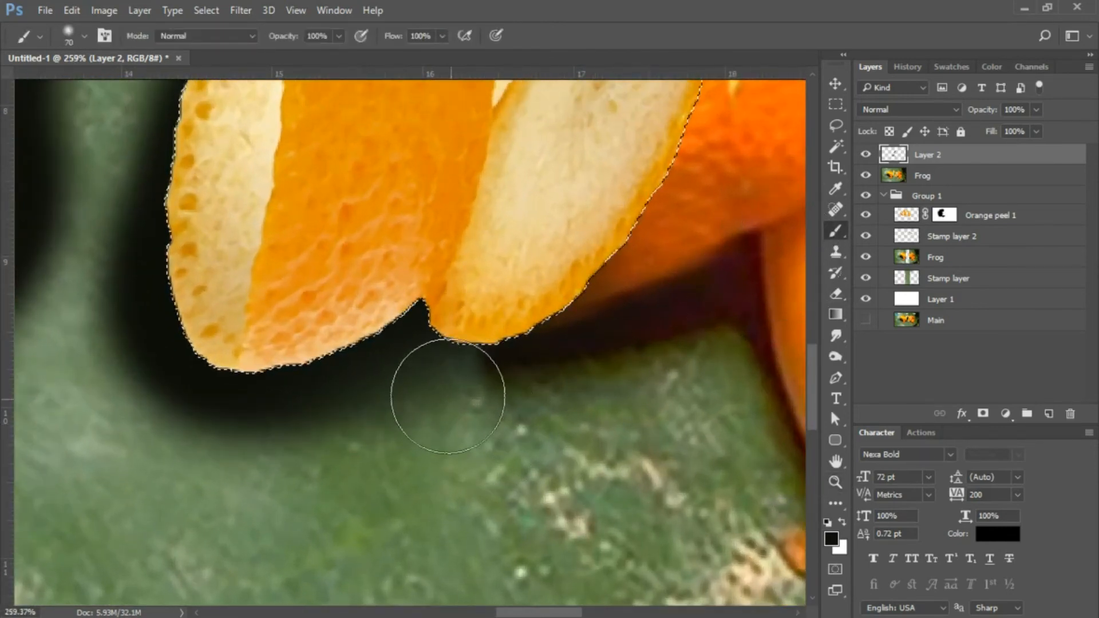
{"action": "key", "text": "bracketleft"}
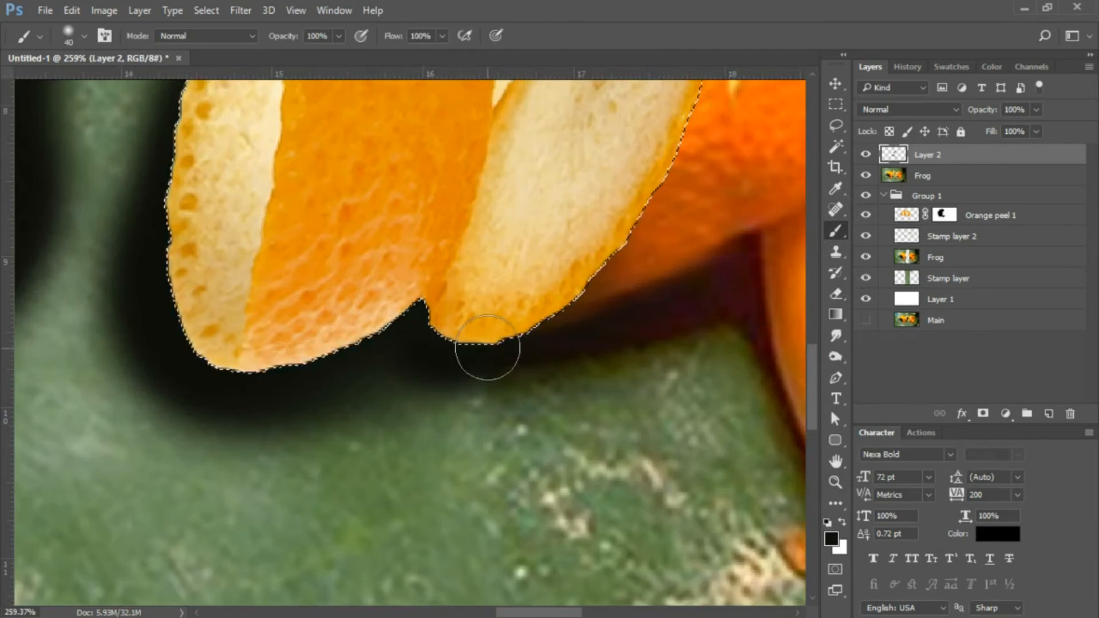
{"action": "mouse_move", "coordinate": [446, 345]}
{"action": "left_mouse_down"}
{"action": "mouse_move", "coordinate": [352, 346]}
{"action": "mouse_move", "coordinate": [297, 371]}
{"action": "left_mouse_up"}
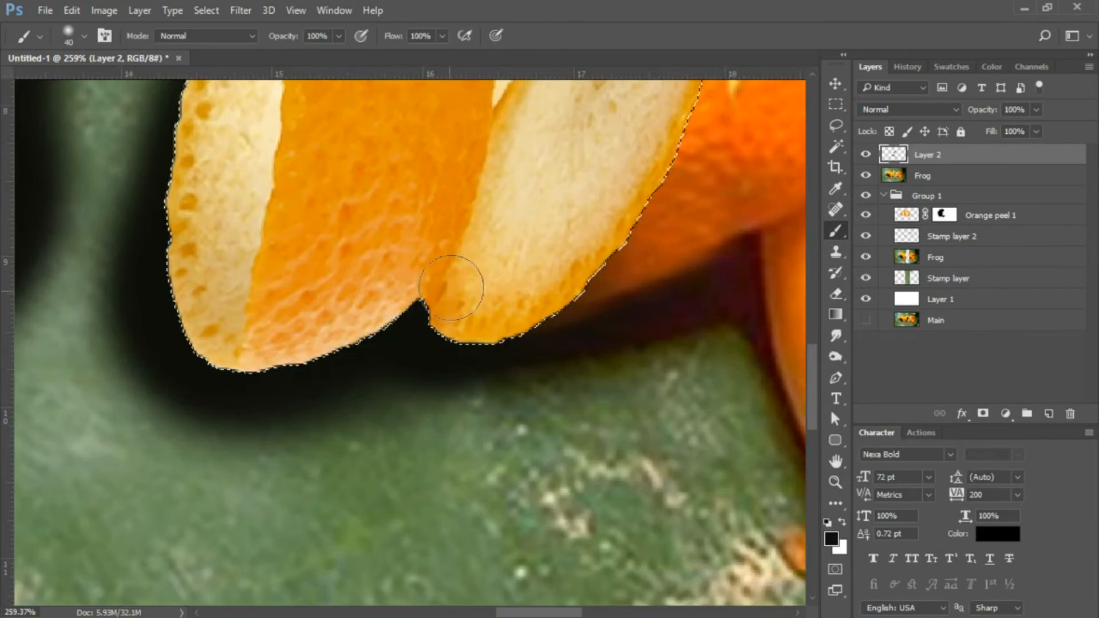
- Set the brush size to 100 px
{"action": "key", "text": "ctrl+minus"}
{"action": "key", "text": "ctrl+minus"}
{"action": "key", "text": "ctrl+minus"}
{"action": "key", "text": "ctrl+minus"}
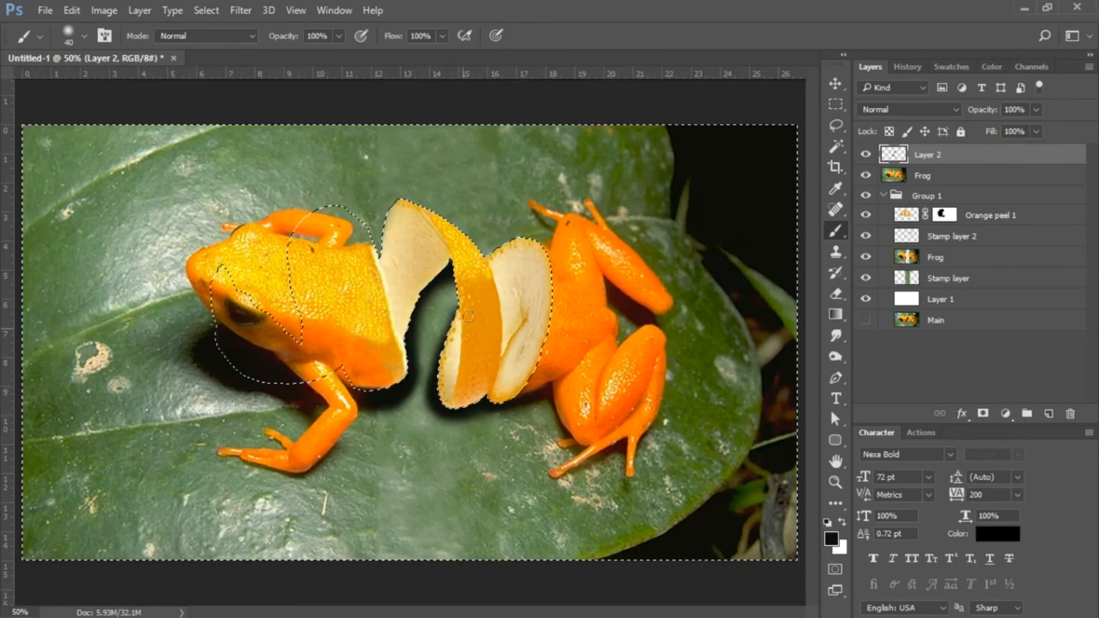
{"action": "key", "text": "bracketright"}
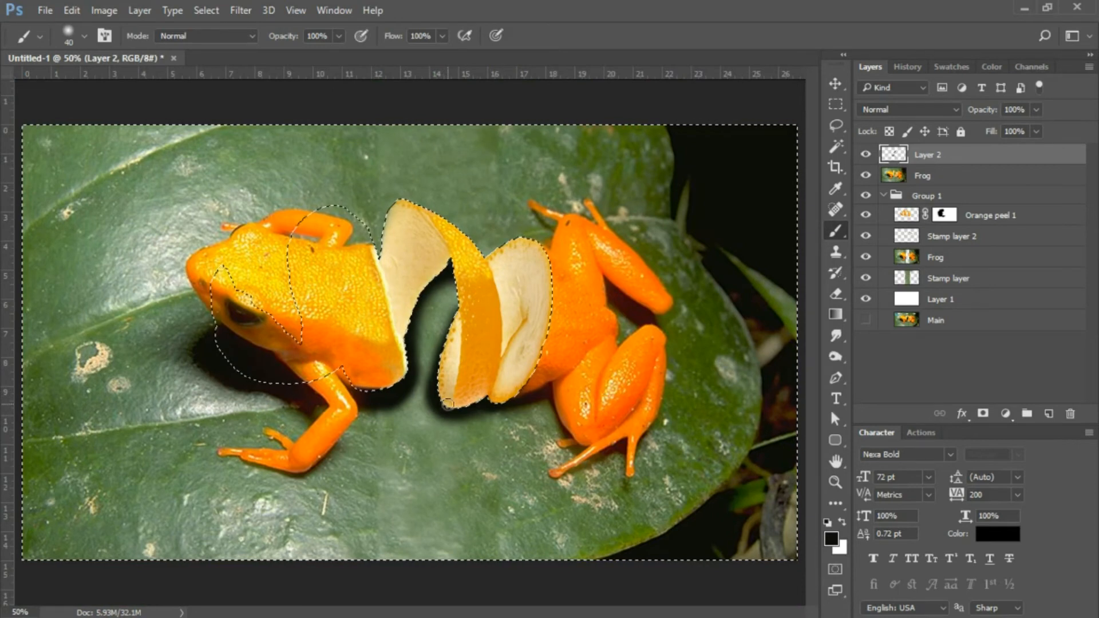
{"action": "key", "text": "bracketright"}
{"action": "key", "text": "bracketright"}
{"action": "key", "text": "bracketright"}
{"action": "key", "text": "bracketright"}
{"action": "key", "text": "bracketright"}
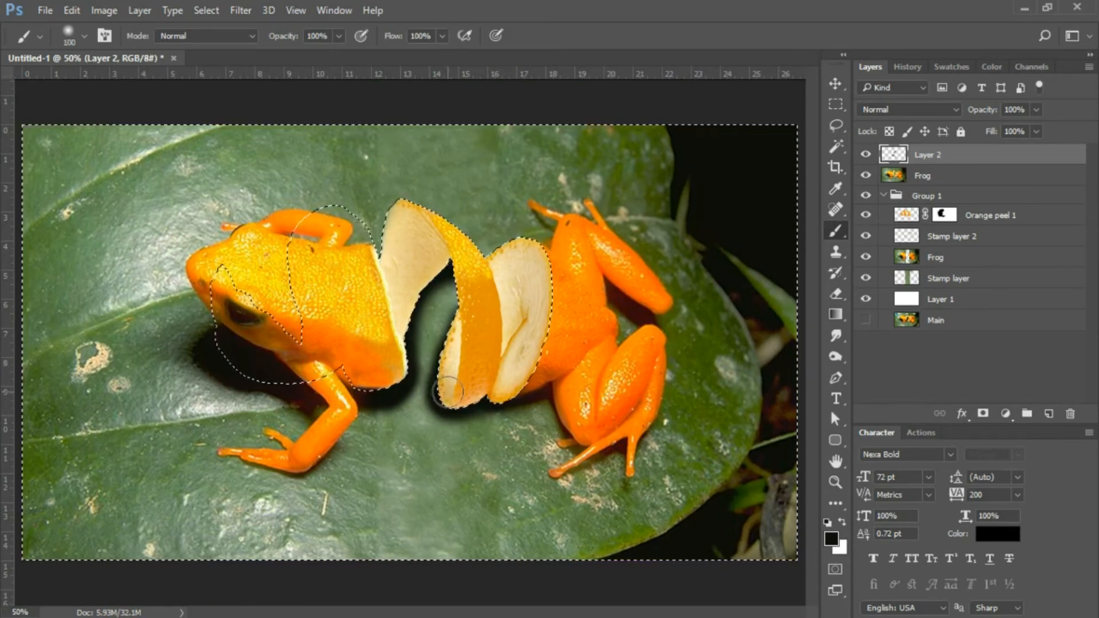
{"action": "key", "text": "bracketright"}
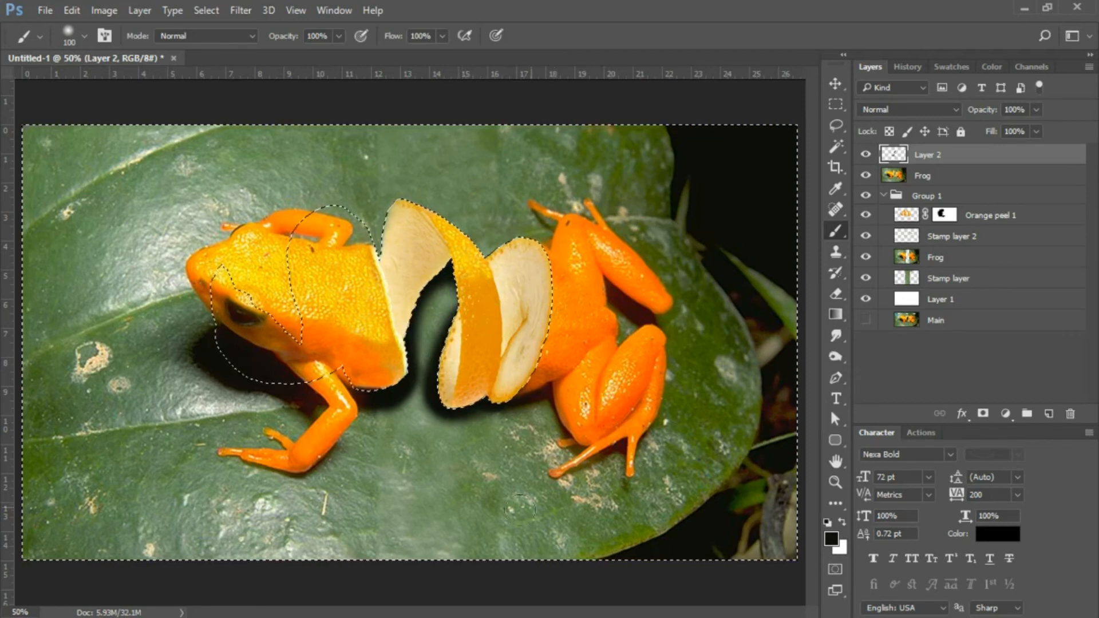
- Clear the selection and inspect the upper part of the peel beside the front half's cut edge up close
{"action": "key", "text": "ctrl+minus"}
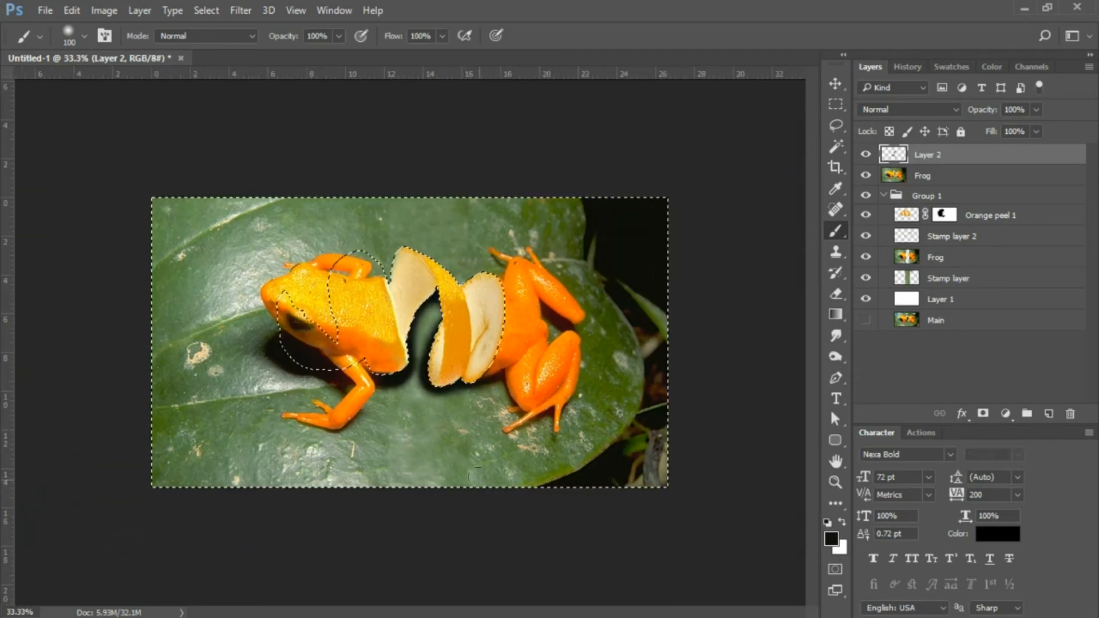
{"action": "key", "text": "ctrl+d"}
{"action": "key", "text": "ctrl+minus"}
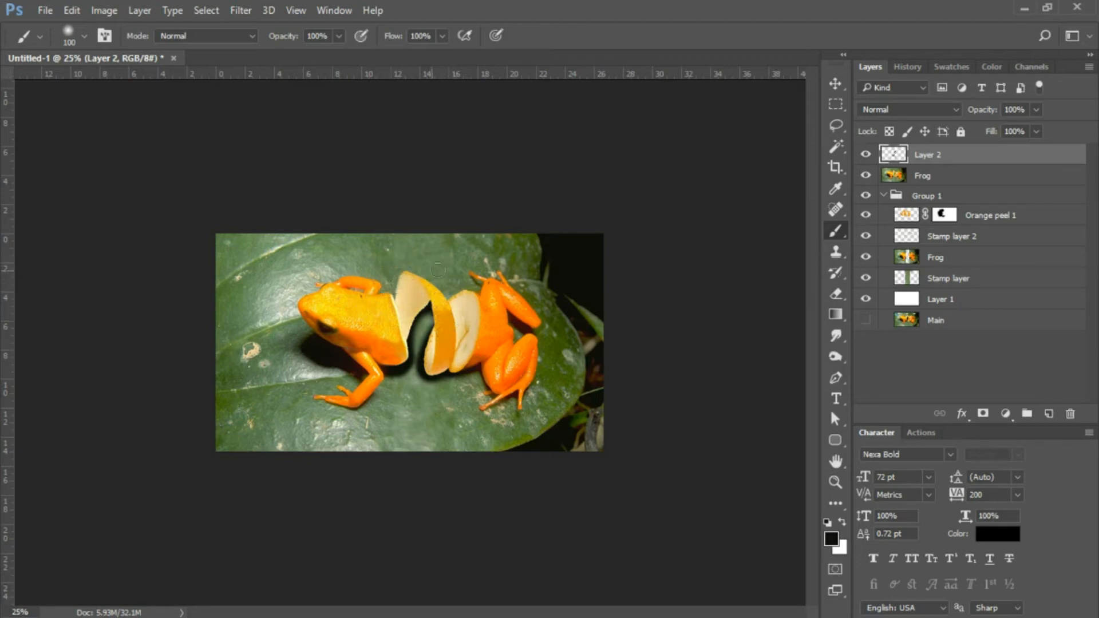
{"action": "left_click", "coordinate": [835, 482]}
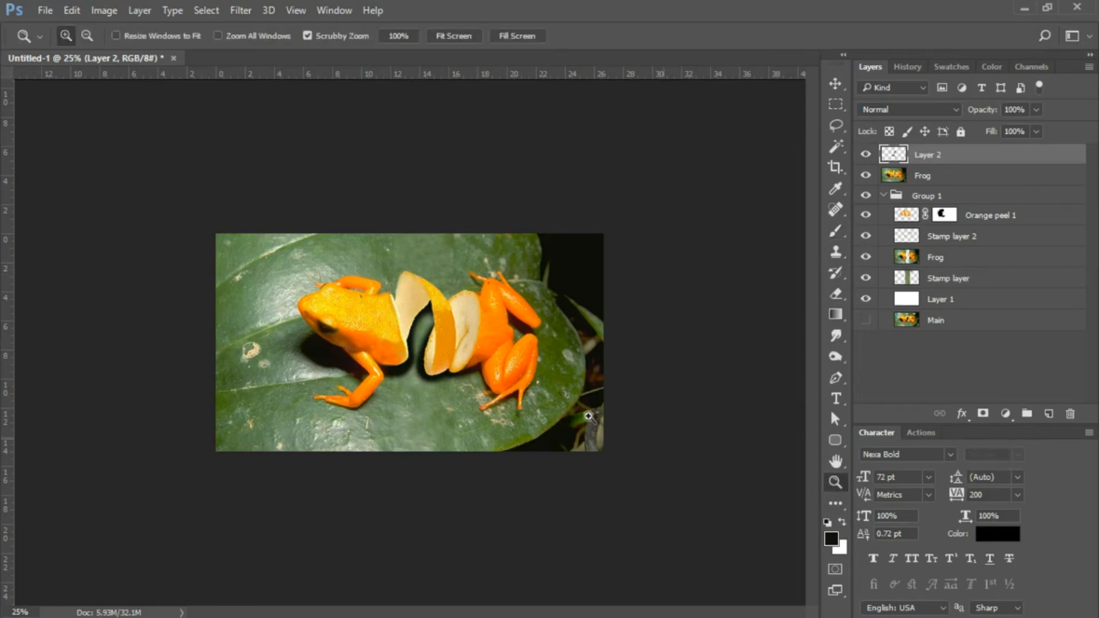
{"action": "left_click_drag", "start_coordinate": [406, 299], "coordinate": [538, 371]}
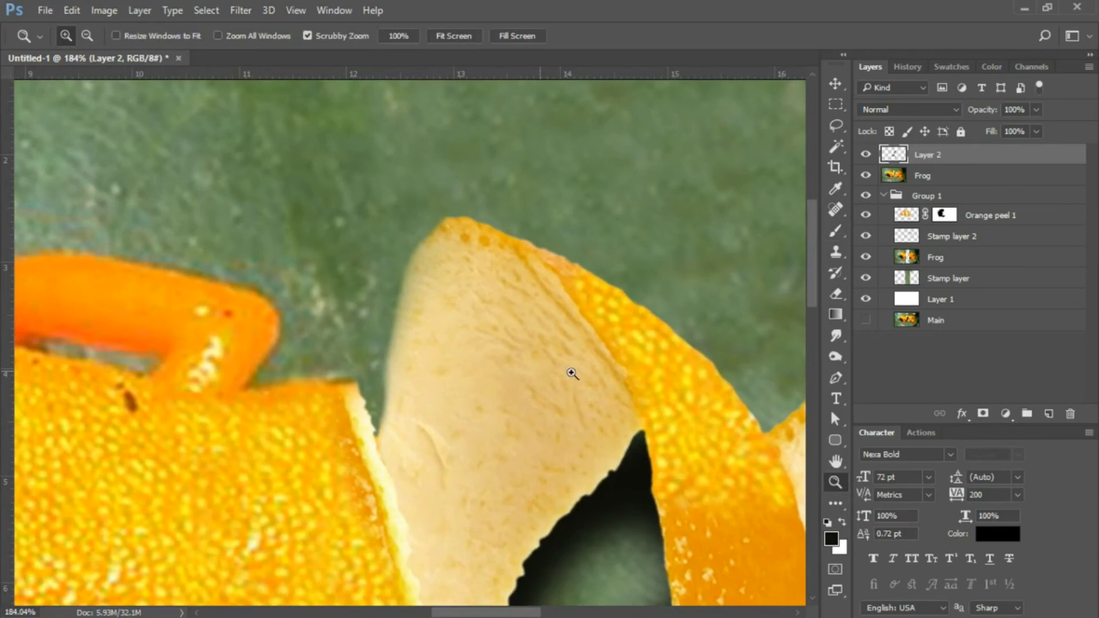
- Sample the leaf above the front half with a 70 px Clone Stamp and clone it over the peel's upper tip
{"action": "left_click", "coordinate": [831, 254]}
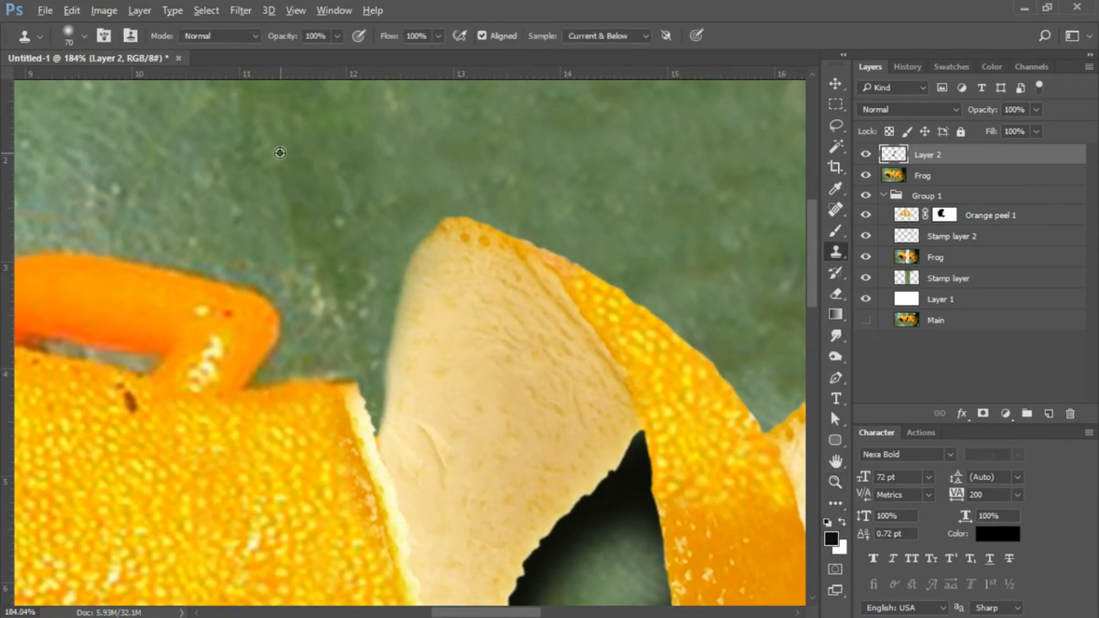
{"action": "left_click", "coordinate": [293, 169], "text": "alt"}
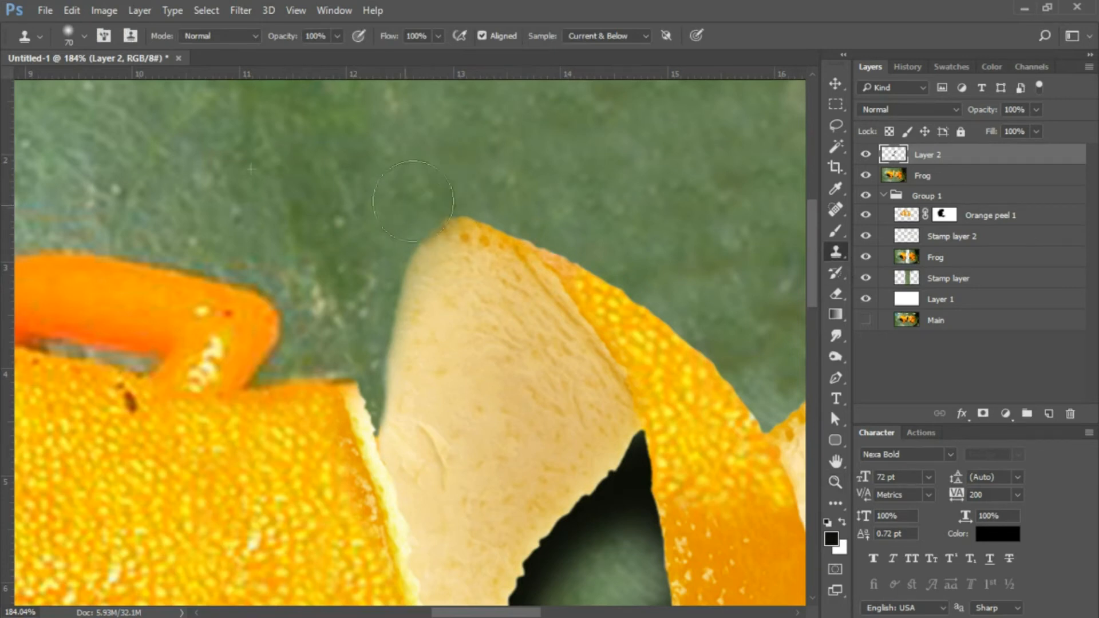
{"action": "mouse_move", "coordinate": [427, 214]}
{"action": "left_mouse_down"}
{"action": "mouse_move", "coordinate": [534, 170]}
{"action": "mouse_move", "coordinate": [439, 210]}
{"action": "mouse_move", "coordinate": [564, 186]}
{"action": "mouse_move", "coordinate": [462, 211]}
{"action": "mouse_move", "coordinate": [592, 199]}
{"action": "mouse_move", "coordinate": [514, 230]}
{"action": "mouse_move", "coordinate": [511, 214]}
{"action": "mouse_move", "coordinate": [408, 242]}
{"action": "mouse_move", "coordinate": [450, 246]}
{"action": "mouse_move", "coordinate": [455, 231]}
{"action": "mouse_move", "coordinate": [387, 281]}
{"action": "left_mouse_up"}
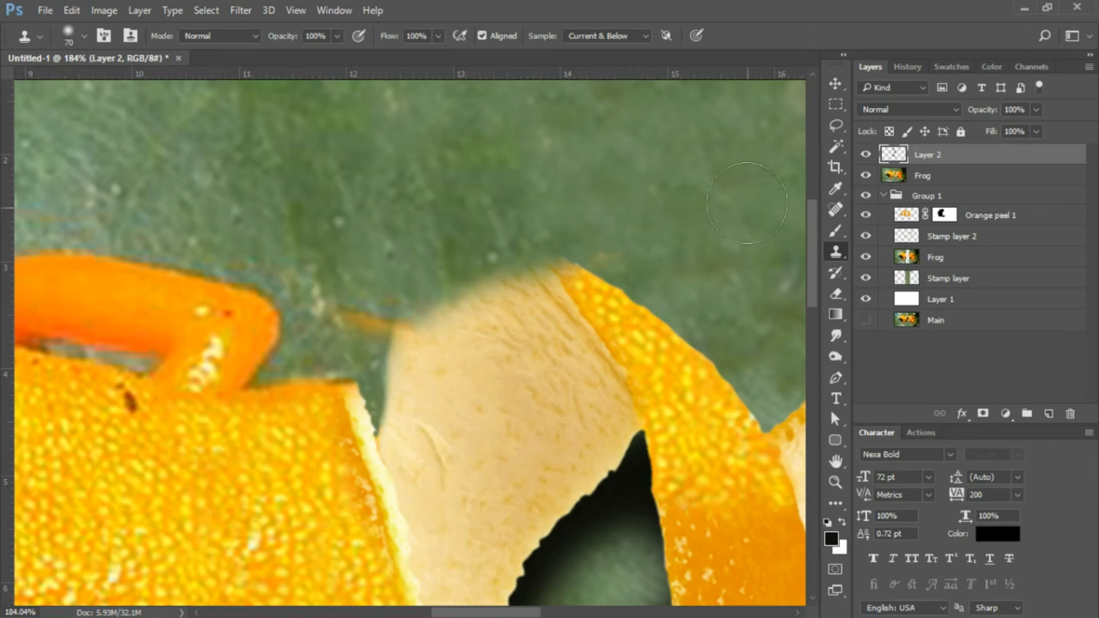
- Reduce the Clone Stamp to 40 px and cover the stray orange streak between the front leg and the peel with leaf texture
{"action": "left_click_drag", "start_coordinate": [683, 189], "coordinate": [707, 334]}
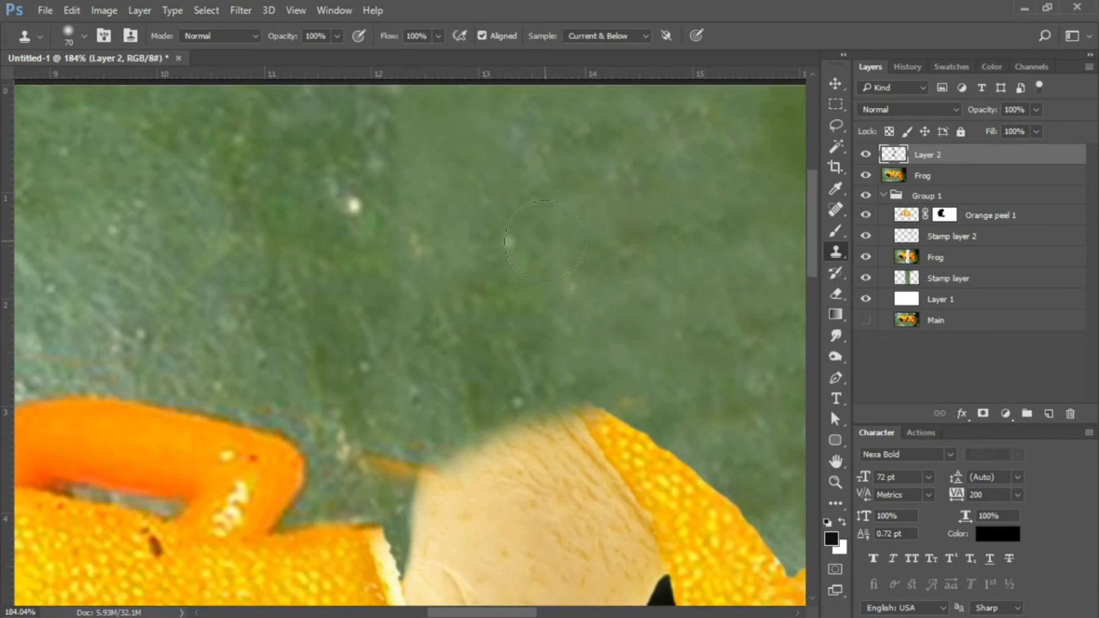
{"action": "mouse_move", "coordinate": [450, 380]}
{"action": "left_mouse_down"}
{"action": "mouse_move", "coordinate": [399, 425]}
{"action": "mouse_move", "coordinate": [413, 394]}
{"action": "left_mouse_up"}
{"action": "key", "text": "bracketleft"}
{"action": "key", "text": "bracketleft"}
{"action": "key", "text": "bracketleft"}
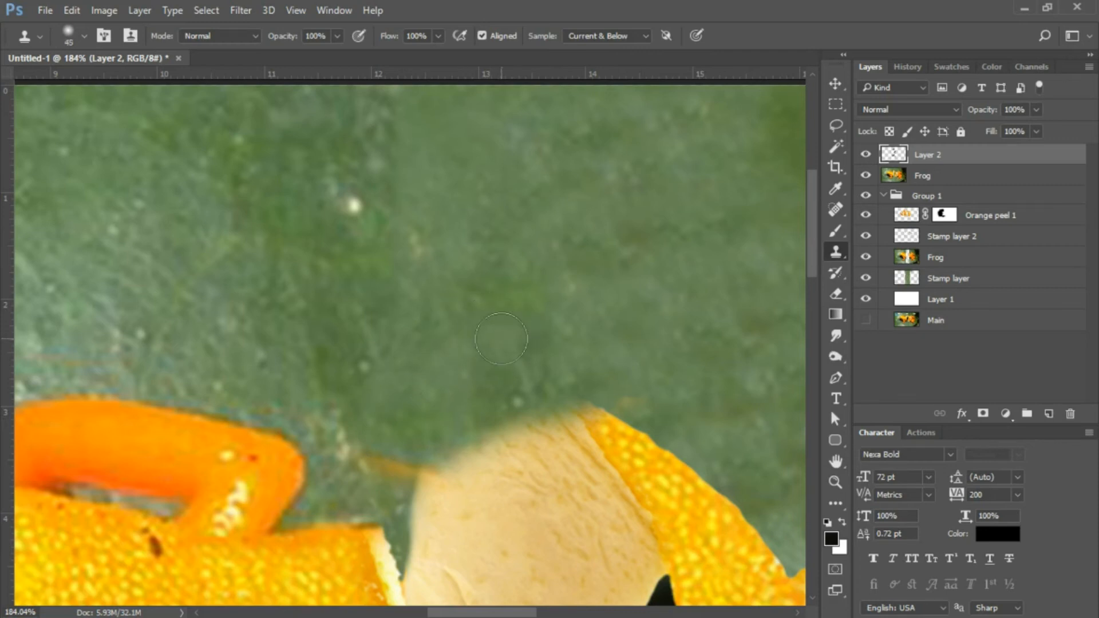
{"action": "left_click", "coordinate": [493, 318], "text": "alt"}
{"action": "mouse_move", "coordinate": [398, 444]}
{"action": "left_mouse_down"}
{"action": "mouse_move", "coordinate": [399, 472]}
{"action": "mouse_move", "coordinate": [455, 418]}
{"action": "mouse_move", "coordinate": [404, 459]}
{"action": "mouse_move", "coordinate": [412, 443]}
{"action": "mouse_move", "coordinate": [401, 477]}
{"action": "mouse_move", "coordinate": [419, 443]}
{"action": "left_mouse_up"}
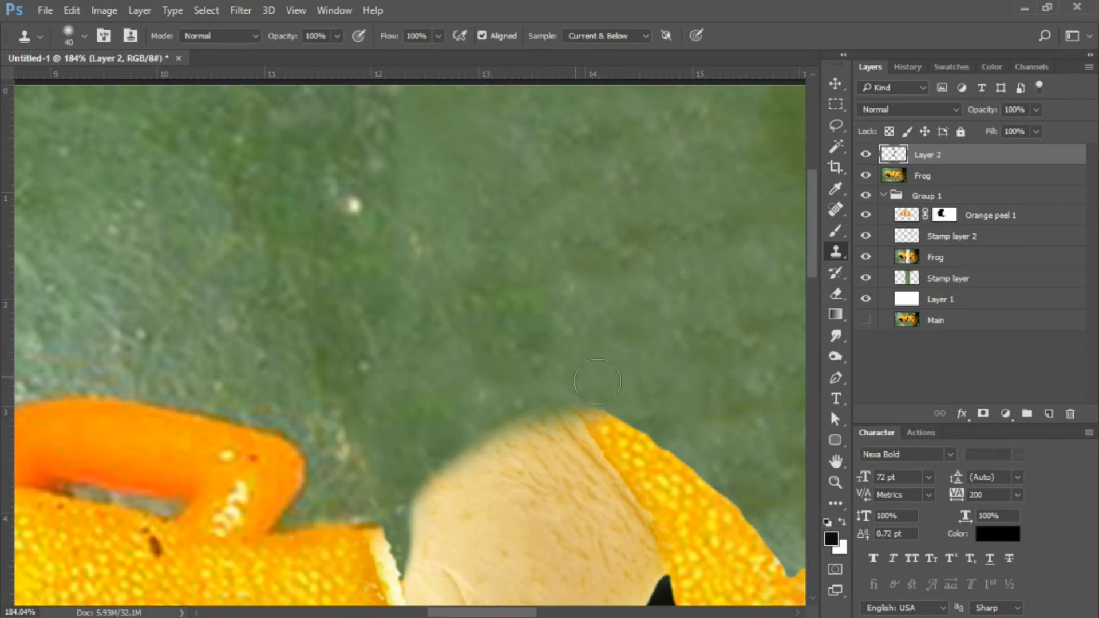
- Set the Clone Stamp hardness to 73% and clone leaf texture along the peel's top edge for a crisper rounded outline
{"action": "left_click_drag", "start_coordinate": [597, 381], "coordinate": [619, 385]}
{"action": "left_click", "coordinate": [81, 36]}
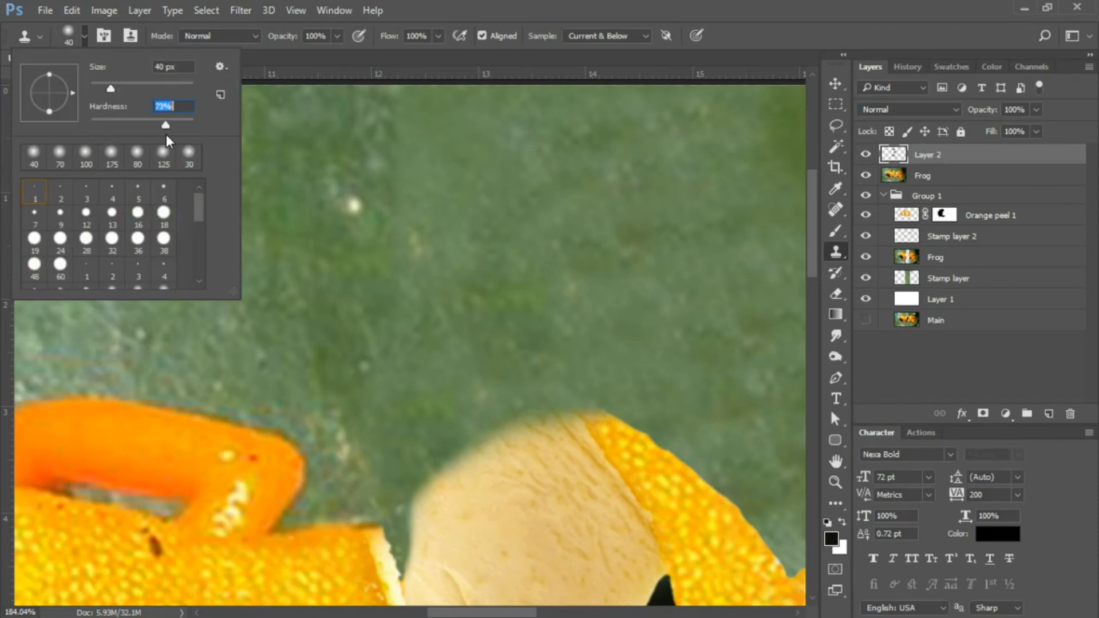
{"action": "mouse_move", "coordinate": [617, 383]}
{"action": "left_mouse_down"}
{"action": "mouse_move", "coordinate": [601, 383]}
{"action": "mouse_move", "coordinate": [618, 393]}
{"action": "mouse_move", "coordinate": [566, 389]}
{"action": "mouse_move", "coordinate": [493, 417]}
{"action": "mouse_move", "coordinate": [441, 463]}
{"action": "mouse_move", "coordinate": [464, 410]}
{"action": "left_mouse_up"}
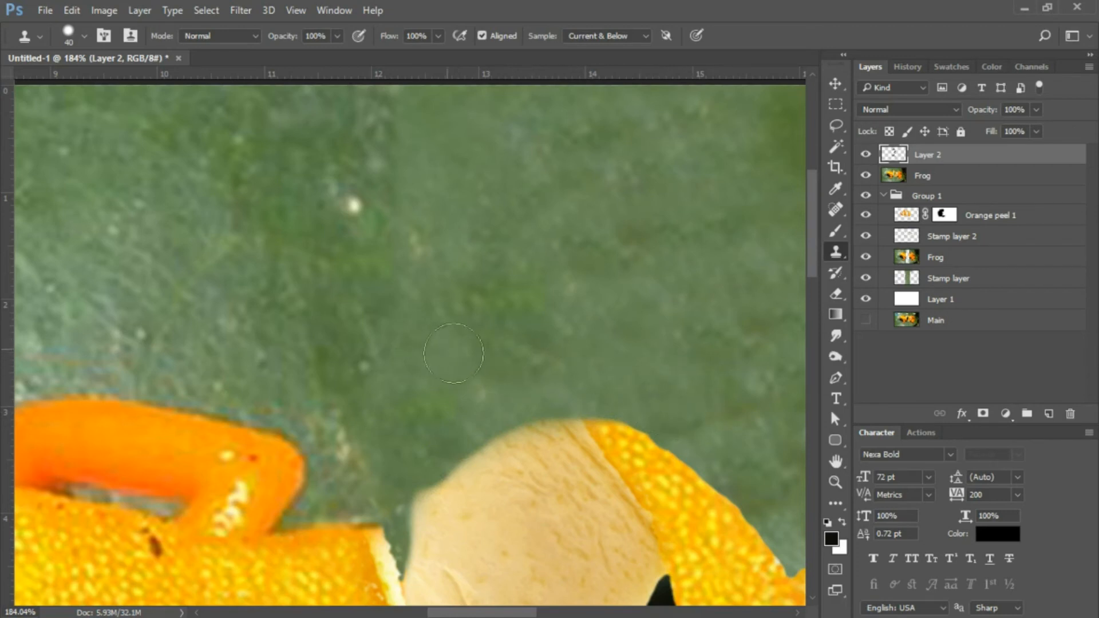
- Trim the corner of the peel's pale edge facing the front half into a smooth curve with a 25 px Clone Stamp
{"action": "mouse_move", "coordinate": [454, 469]}
{"action": "left_mouse_down"}
{"action": "mouse_move", "coordinate": [484, 267]}
{"action": "mouse_move", "coordinate": [471, 326]}
{"action": "left_mouse_up"}
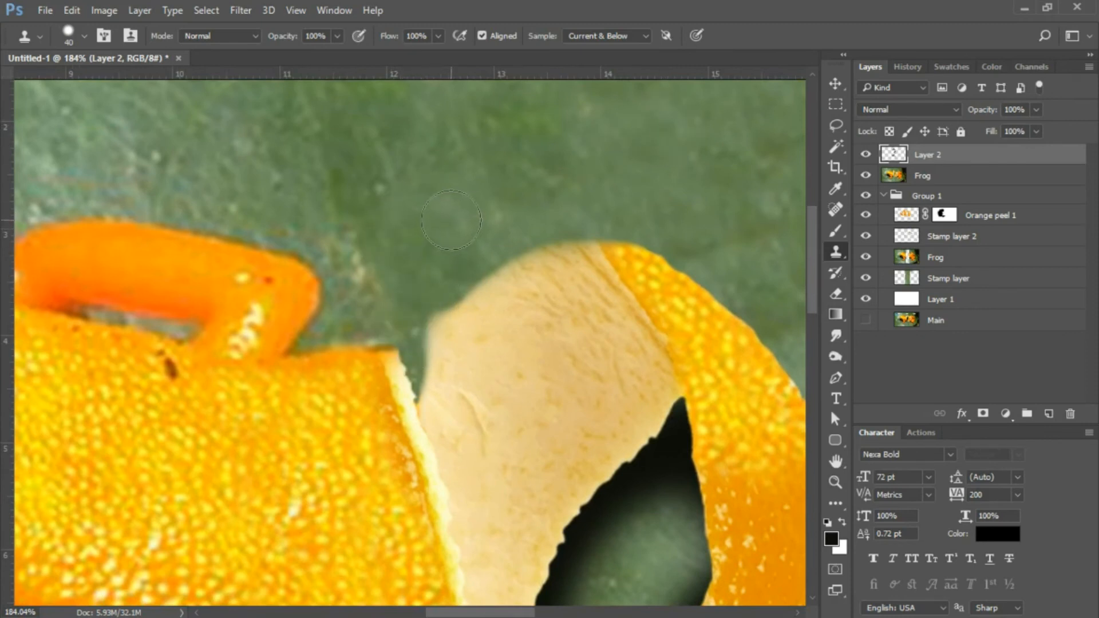
{"action": "key", "text": "bracketleft"}
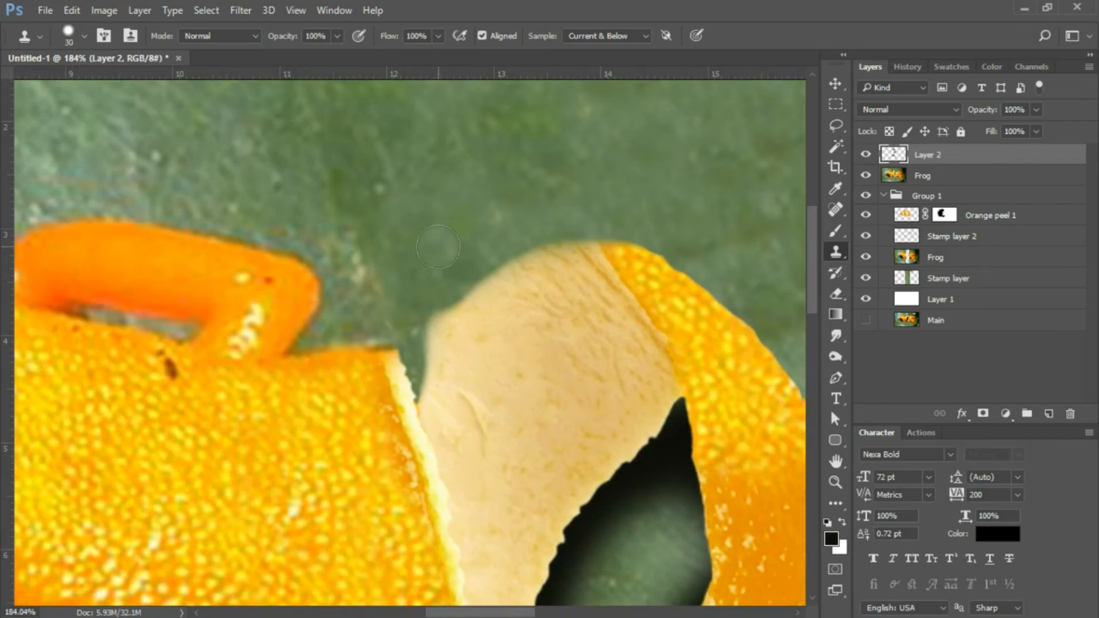
{"action": "key", "text": "bracketleft"}
{"action": "key", "text": "bracketleft"}
{"action": "key", "text": "bracketleft"}
{"action": "key", "text": "bracketright"}
{"action": "key", "text": "bracketright"}
{"action": "key", "text": "bracketright"}
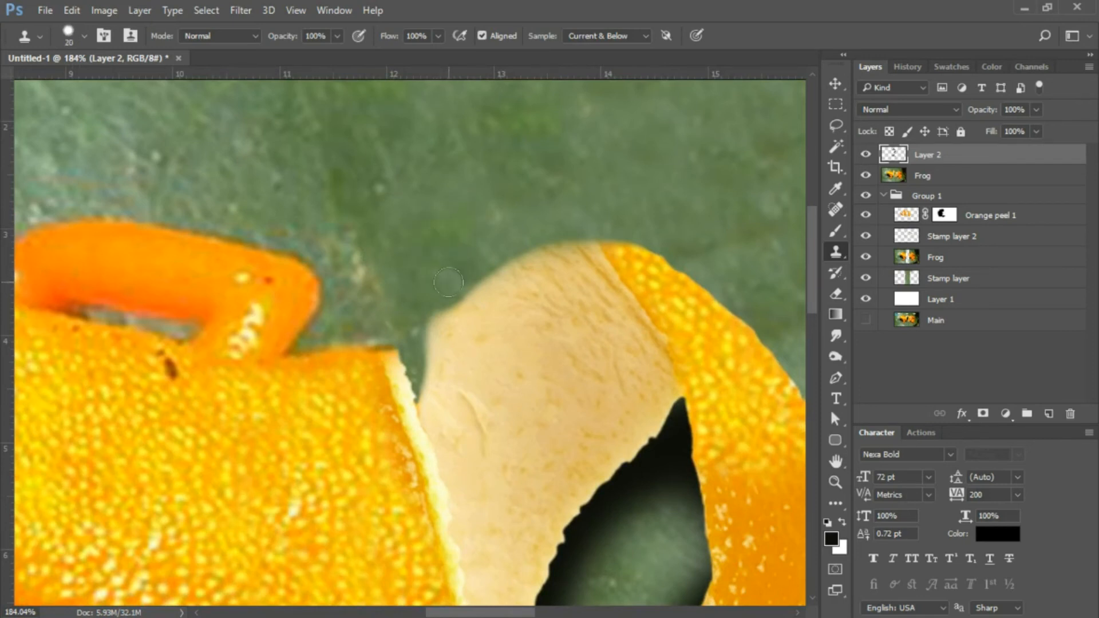
{"action": "left_click_drag", "start_coordinate": [458, 283], "coordinate": [422, 324]}
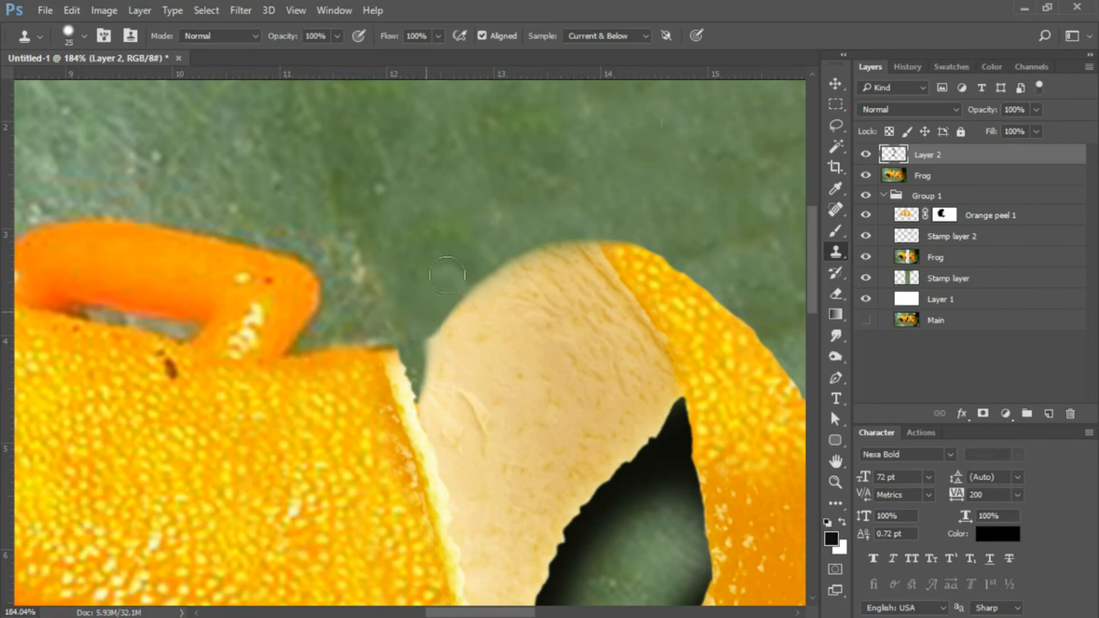
{"action": "left_click_drag", "start_coordinate": [452, 273], "coordinate": [488, 241]}
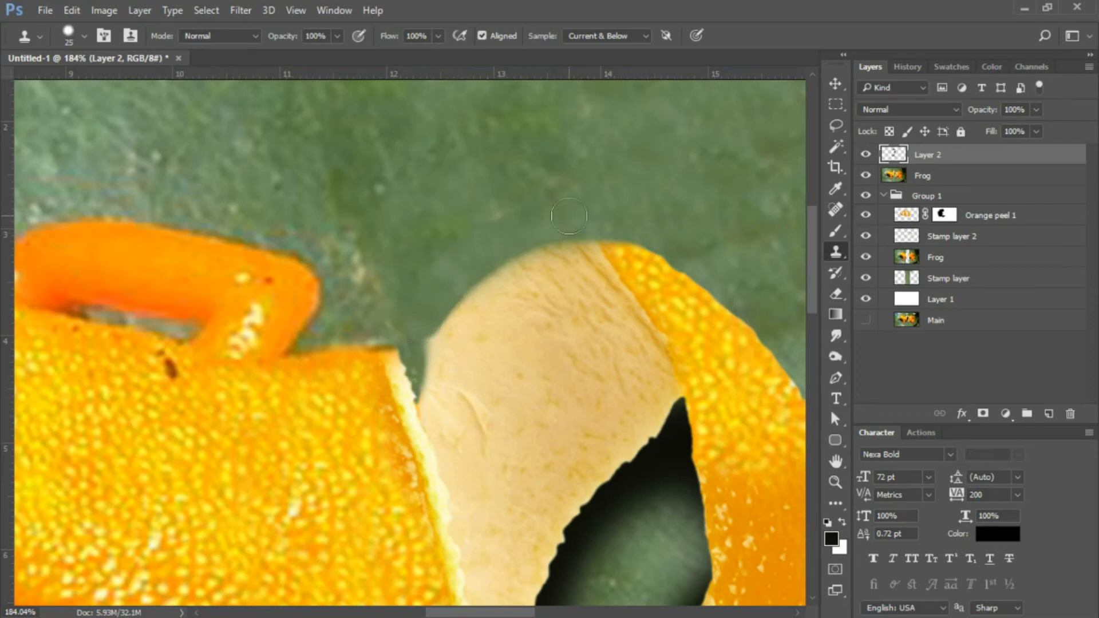
- Refine the pale edge beside the front half's cut and the orange outer rim with a 9 px Clone Stamp, redoing one stroke
{"action": "key", "text": "bracketleft"}
{"action": "key", "text": "bracketleft"}
{"action": "key", "text": "bracketleft"}
{"action": "key", "text": "bracketleft"}
{"action": "mouse_move", "coordinate": [426, 338]}
{"action": "left_mouse_down"}
{"action": "mouse_move", "coordinate": [420, 360]}
{"action": "mouse_move", "coordinate": [446, 316]}
{"action": "left_mouse_up"}
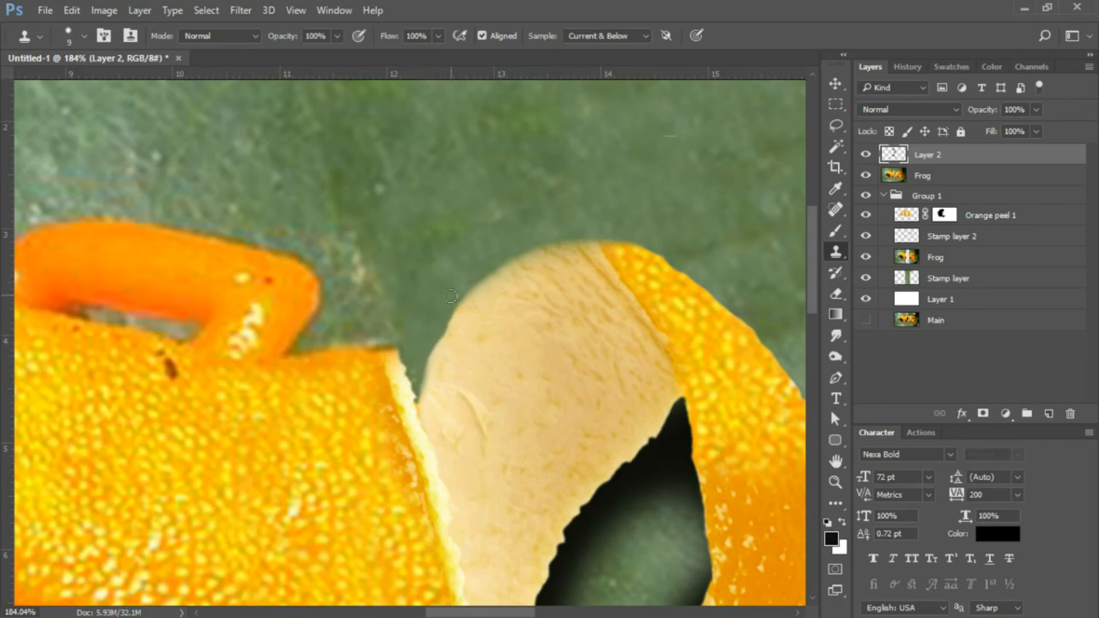
{"action": "key", "text": "ctrl+z"}
{"action": "left_click_drag", "start_coordinate": [420, 350], "coordinate": [433, 346]}
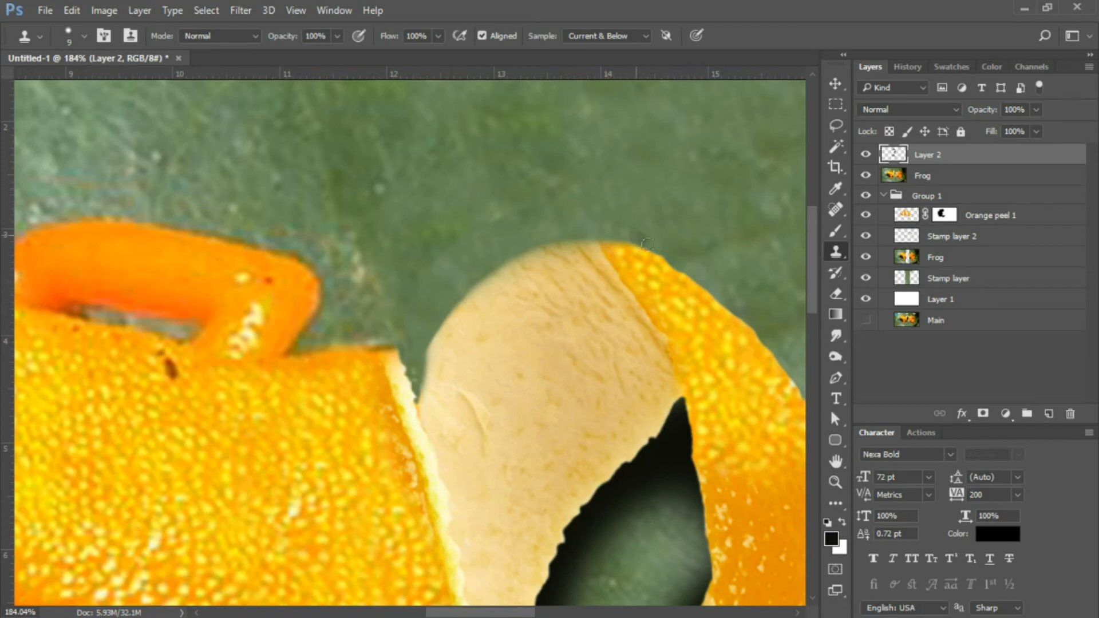
{"action": "left_click_drag", "start_coordinate": [677, 260], "coordinate": [720, 267]}
- Set the Clone Stamp hardness to 0% and its size to 40 px
{"action": "left_click", "coordinate": [83, 37]}
{"action": "left_click_drag", "start_coordinate": [152, 122], "coordinate": [78, 121]}
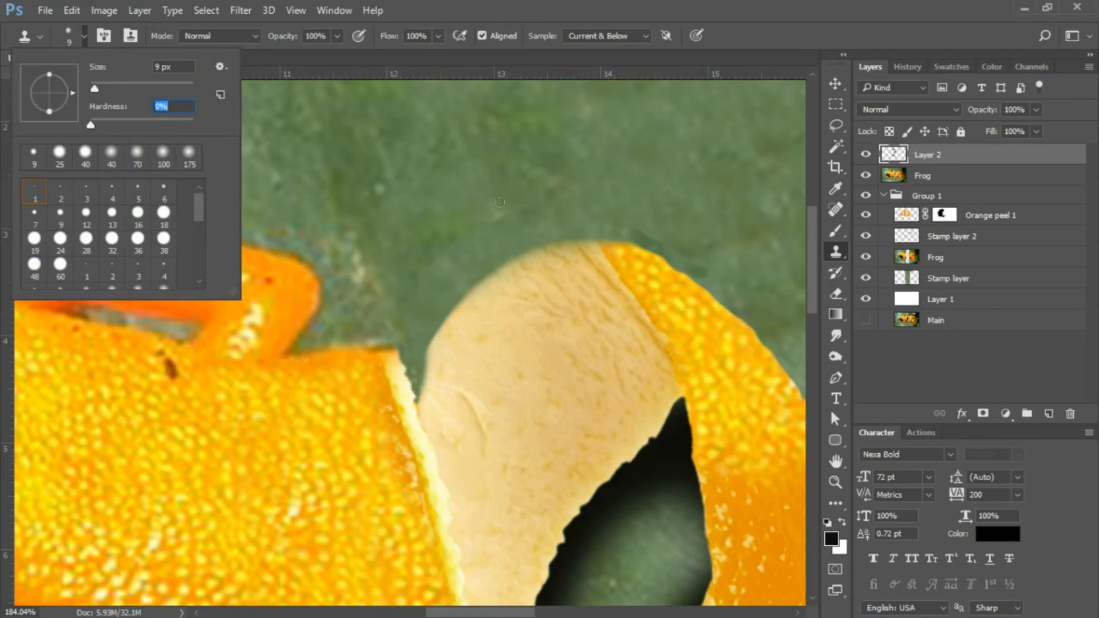
{"action": "left_click", "coordinate": [864, 35]}
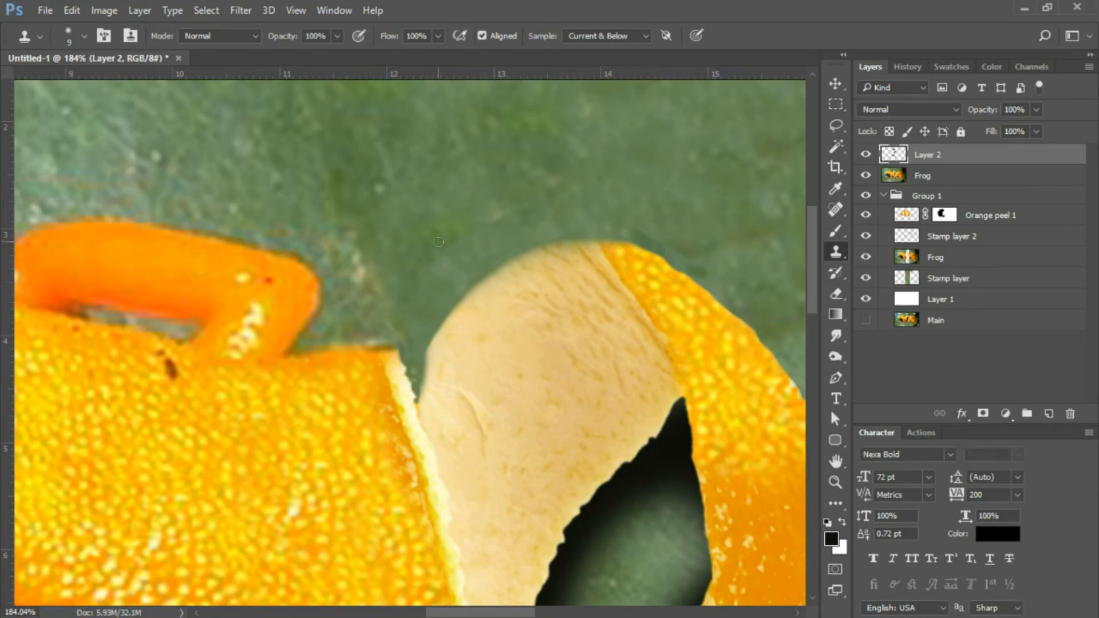
{"action": "key", "text": "bracketright"}
{"action": "key", "text": "bracketright"}
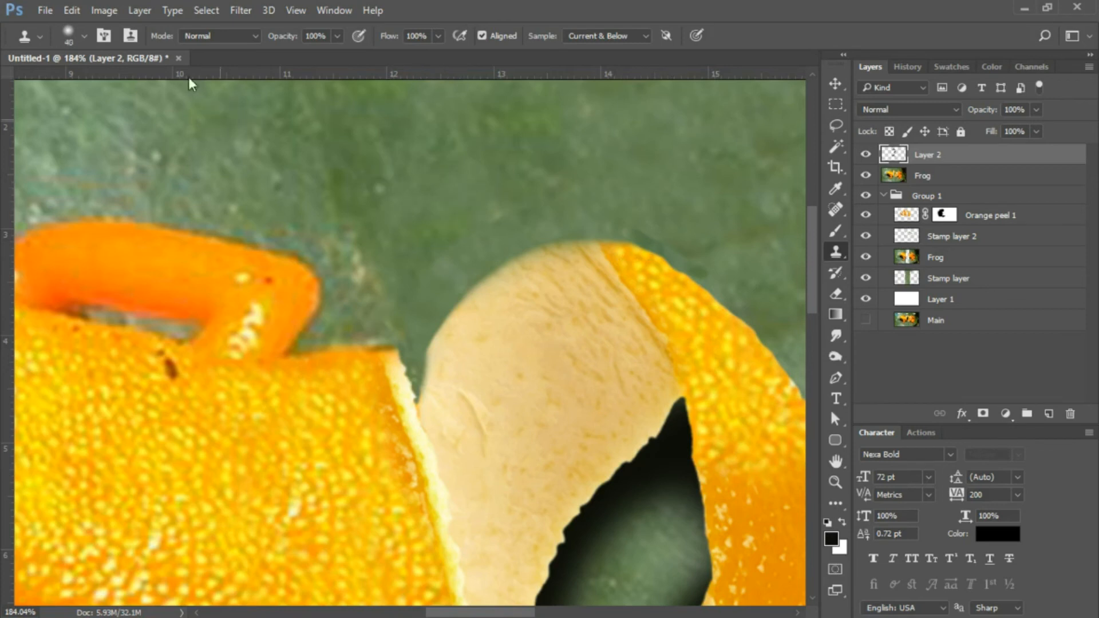
{"action": "left_click", "coordinate": [84, 35]}
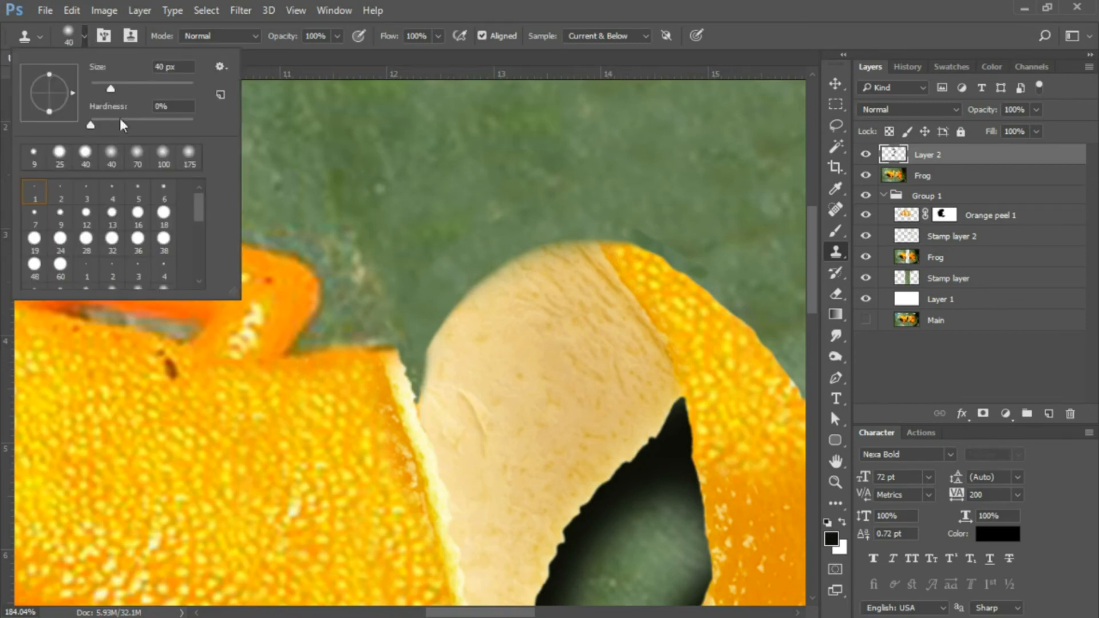
{"action": "left_click", "coordinate": [681, 4]}
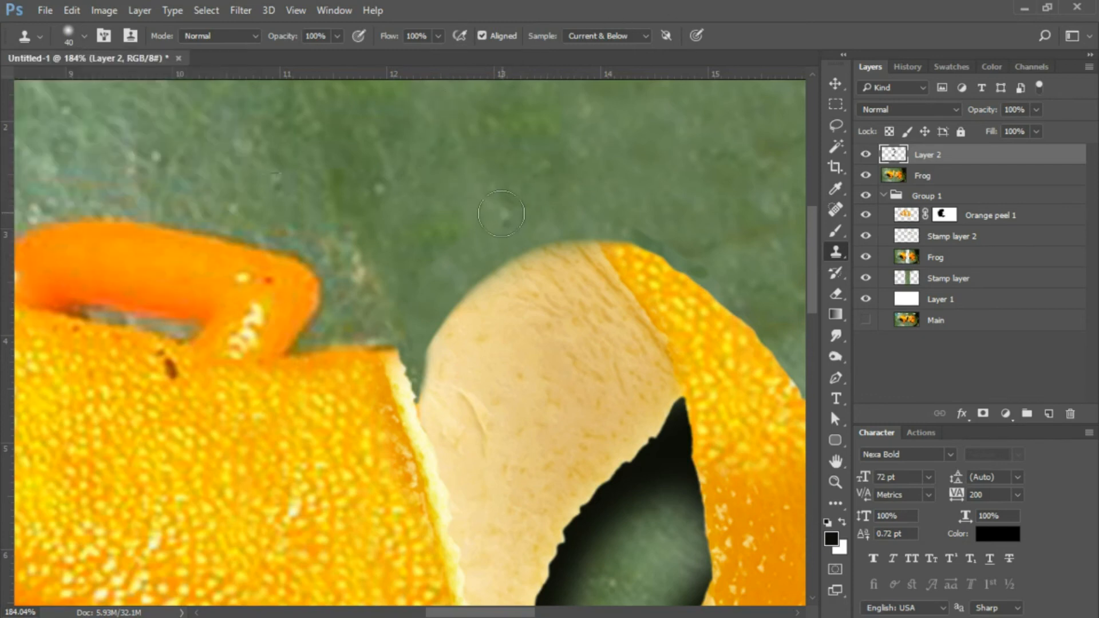
- Clone fresh leaf samples over the blemishes above the peel and beside the front leg, and check the composite at 66.7% zoom
{"action": "left_click", "coordinate": [379, 156], "text": "alt"}
{"action": "mouse_move", "coordinate": [459, 209]}
{"action": "left_mouse_down"}
{"action": "mouse_move", "coordinate": [457, 246]}
{"action": "mouse_move", "coordinate": [524, 202]}
{"action": "left_mouse_up"}
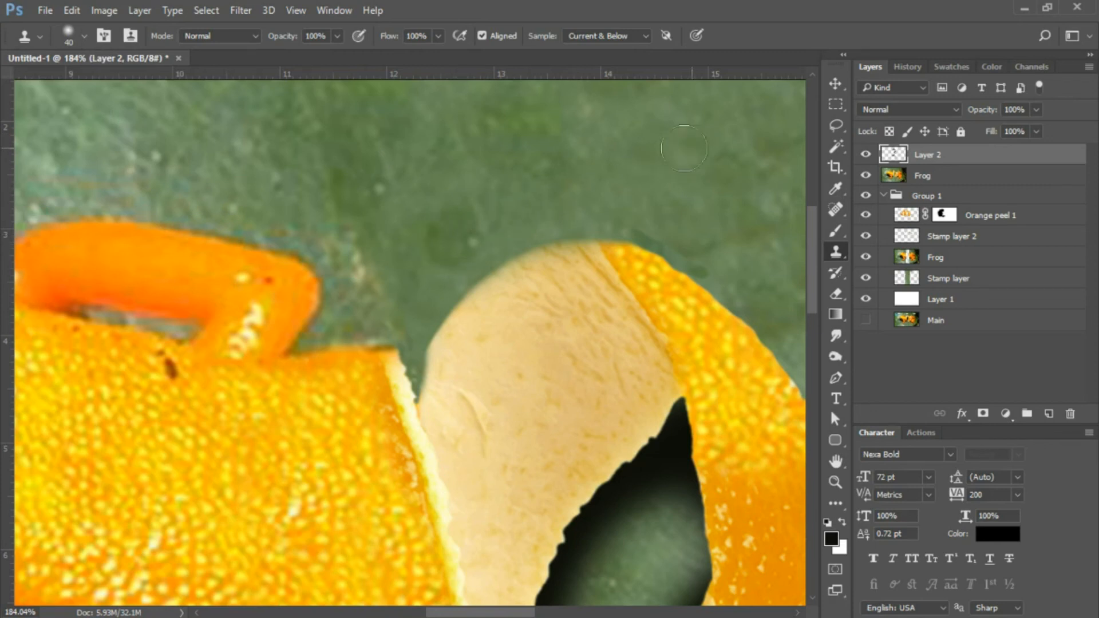
{"action": "left_click", "coordinate": [651, 148], "text": "alt"}
{"action": "mouse_move", "coordinate": [635, 207]}
{"action": "left_mouse_down"}
{"action": "mouse_move", "coordinate": [722, 253]}
{"action": "mouse_move", "coordinate": [711, 250]}
{"action": "mouse_move", "coordinate": [723, 269]}
{"action": "mouse_move", "coordinate": [624, 209]}
{"action": "left_mouse_up"}
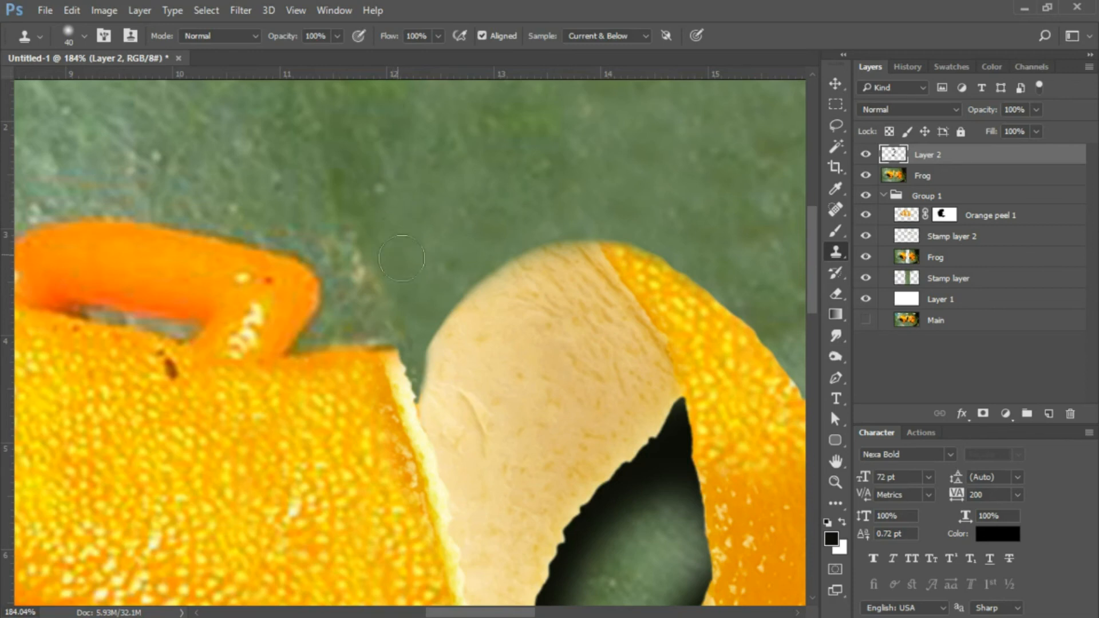
{"action": "left_click", "coordinate": [438, 141], "text": "alt"}
{"action": "mouse_move", "coordinate": [388, 279]}
{"action": "left_mouse_down"}
{"action": "mouse_move", "coordinate": [383, 303]}
{"action": "mouse_move", "coordinate": [400, 310]}
{"action": "left_mouse_up"}
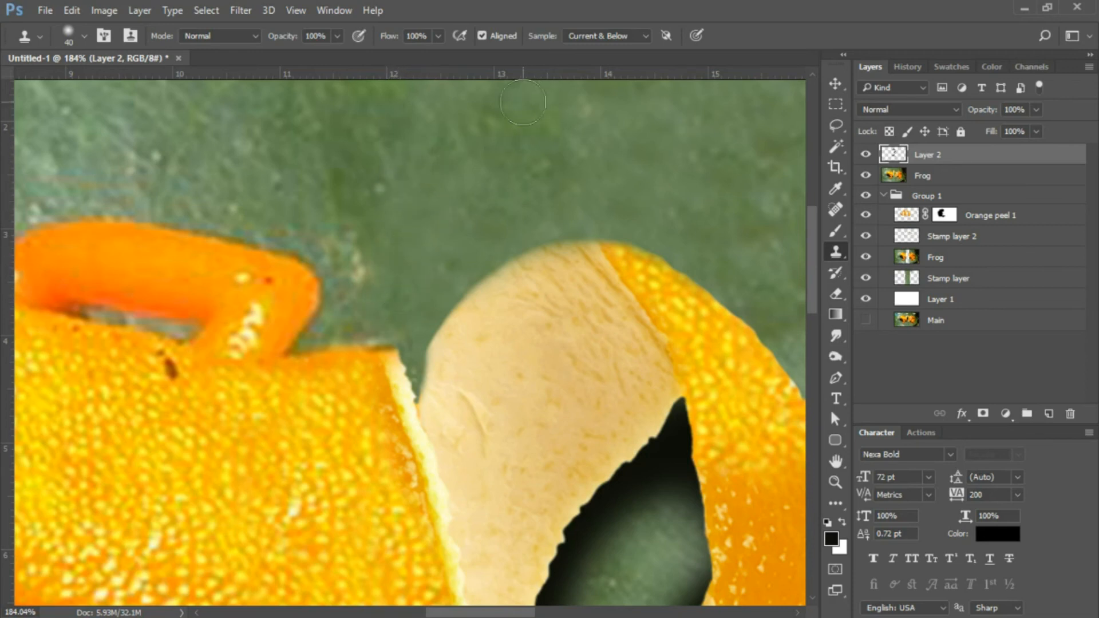
{"action": "key", "text": "ctrl+1"}
{"action": "key", "text": "ctrl+minus"}
{"action": "key", "text": "ctrl+minus"}
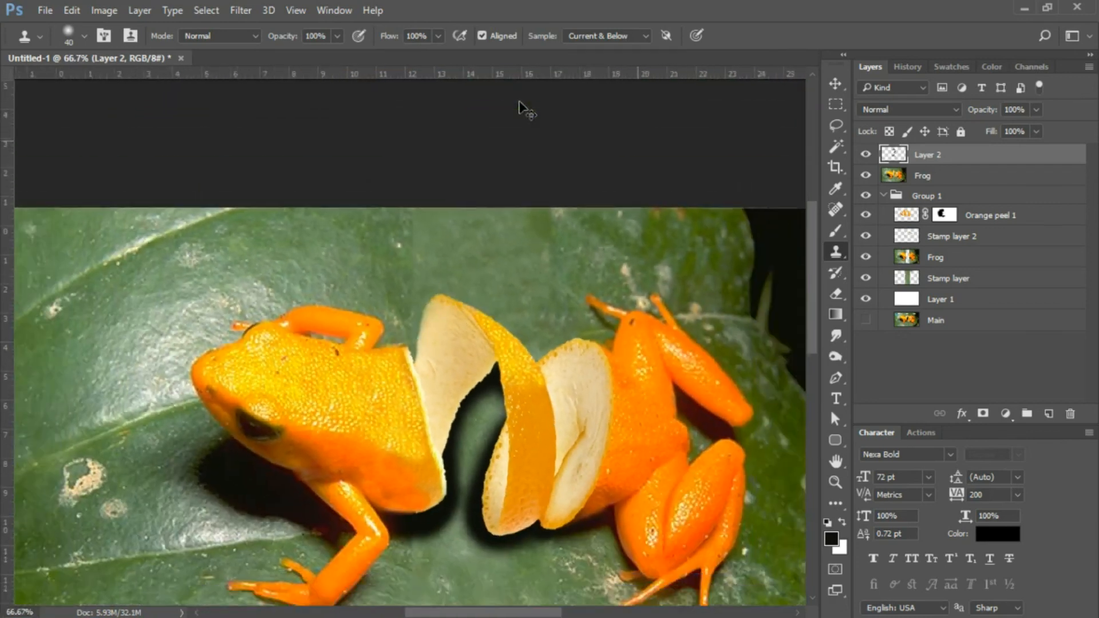